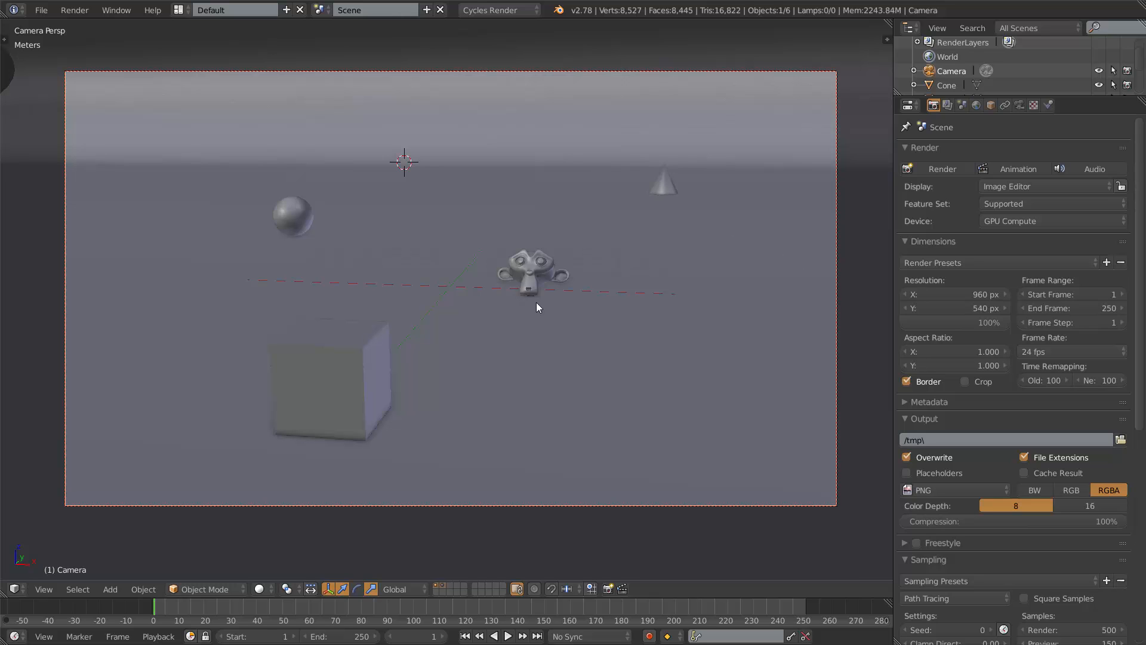
Inspect the scene in a user orthographic view and return to the camera view.
middle_drag(536, 302, 553, 320)
key(KP_5)
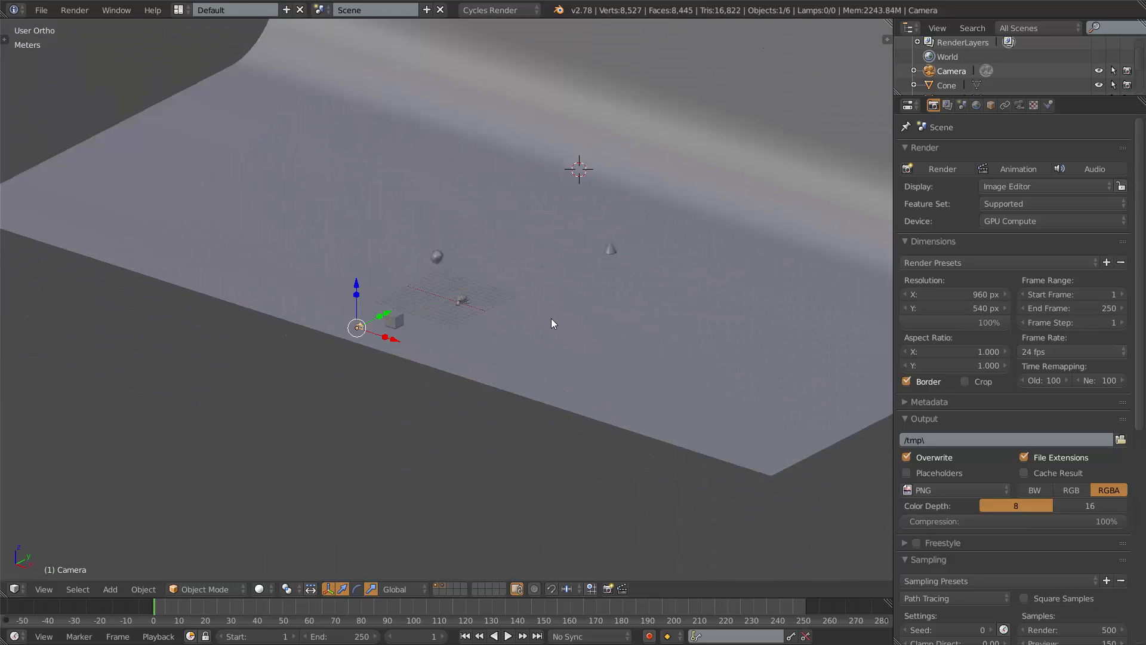
scroll(552, 323, down, 3)
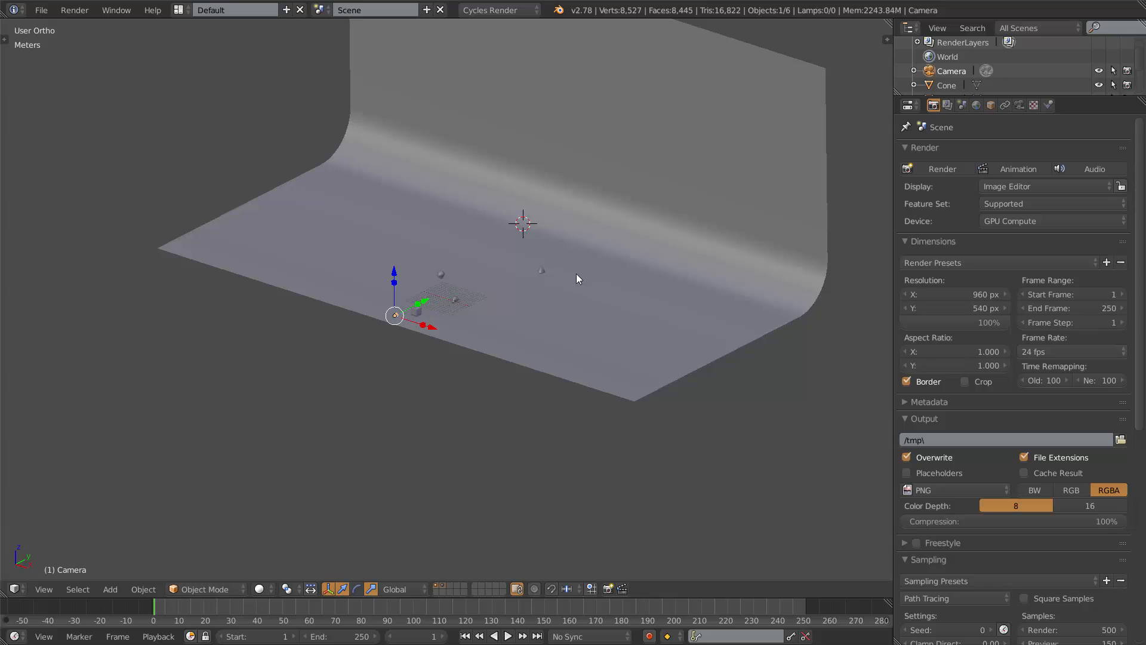
scroll(577, 278, up, 4)
scroll(456, 316, up, 5)
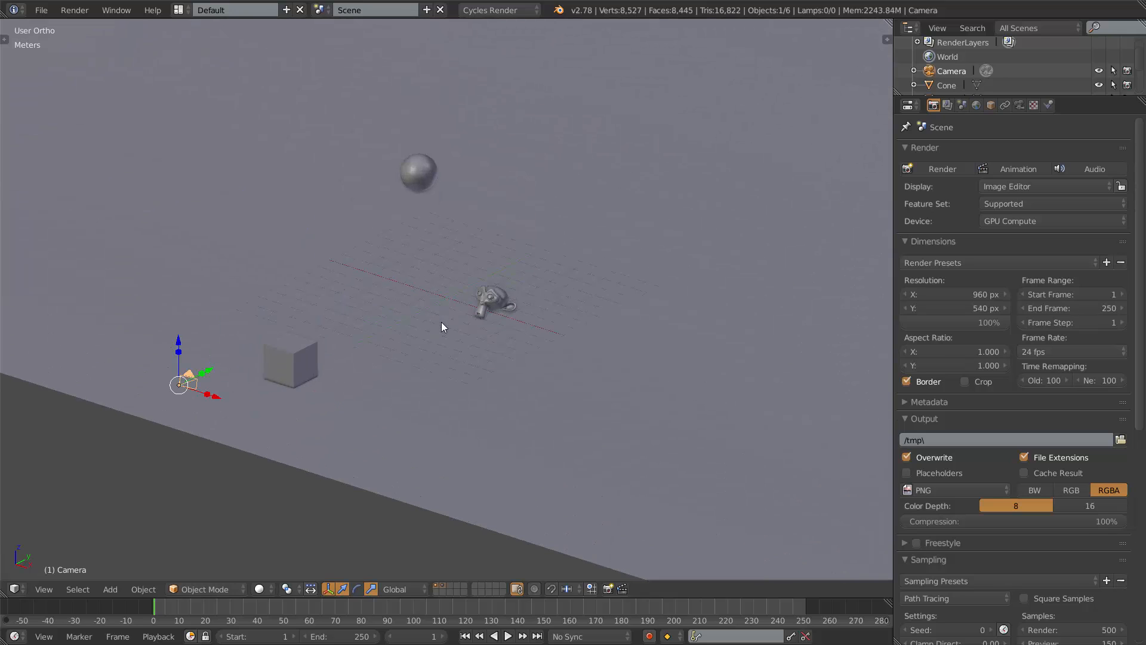
scroll(431, 339, down, 3)
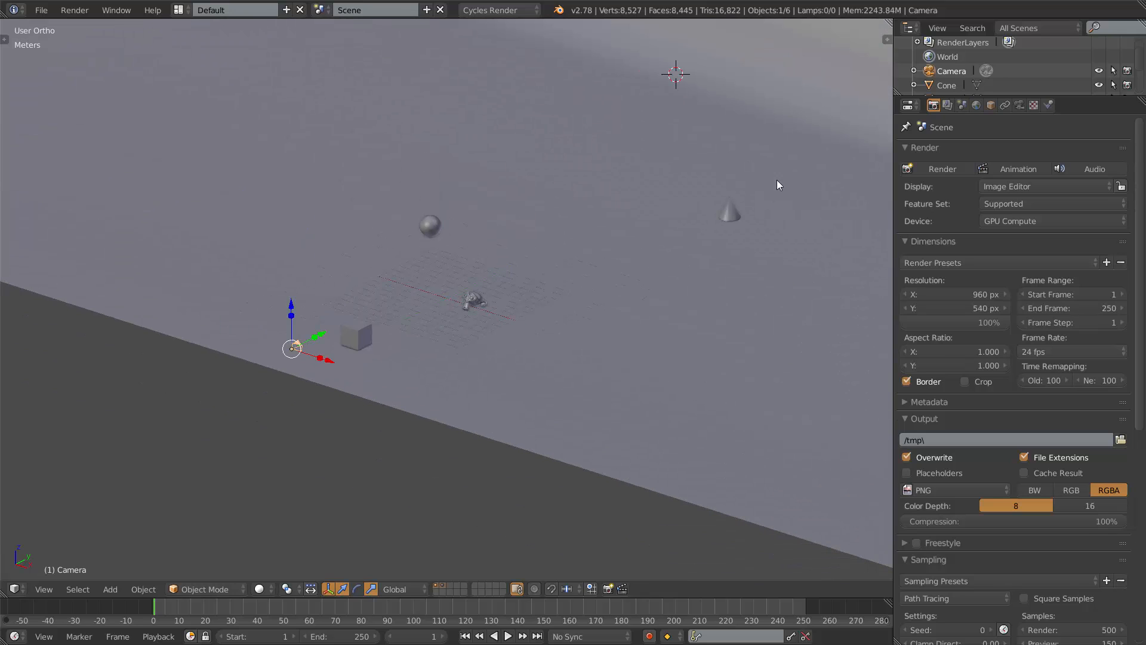
scroll(257, 352, up, 4)
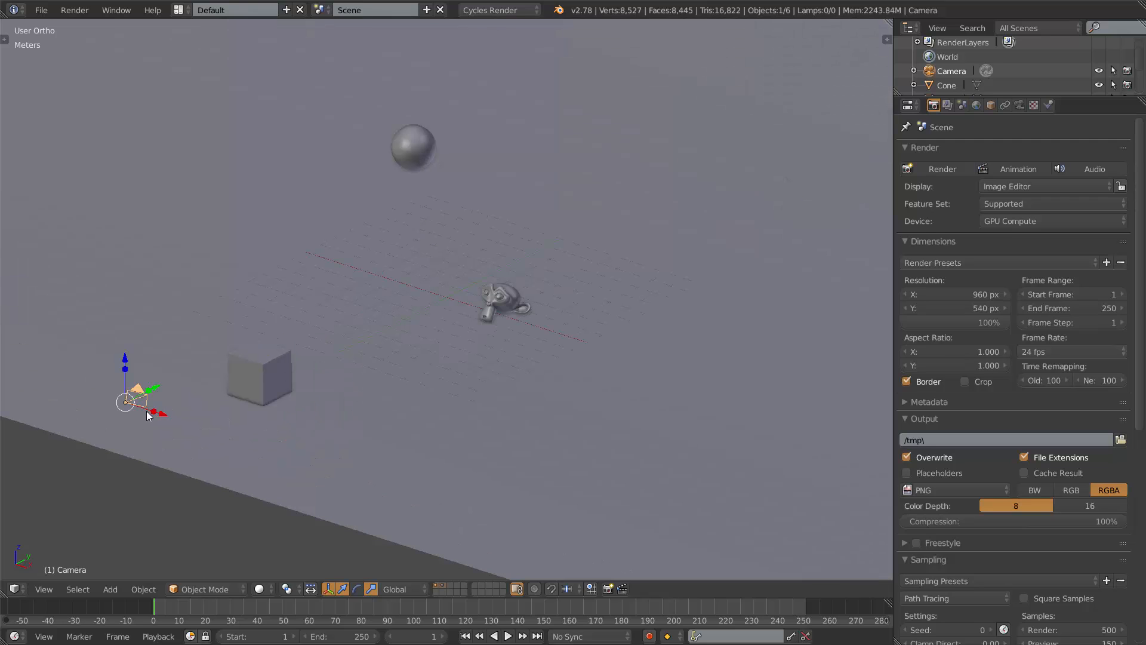
shift+middle_drag(157, 381, 378, 334)
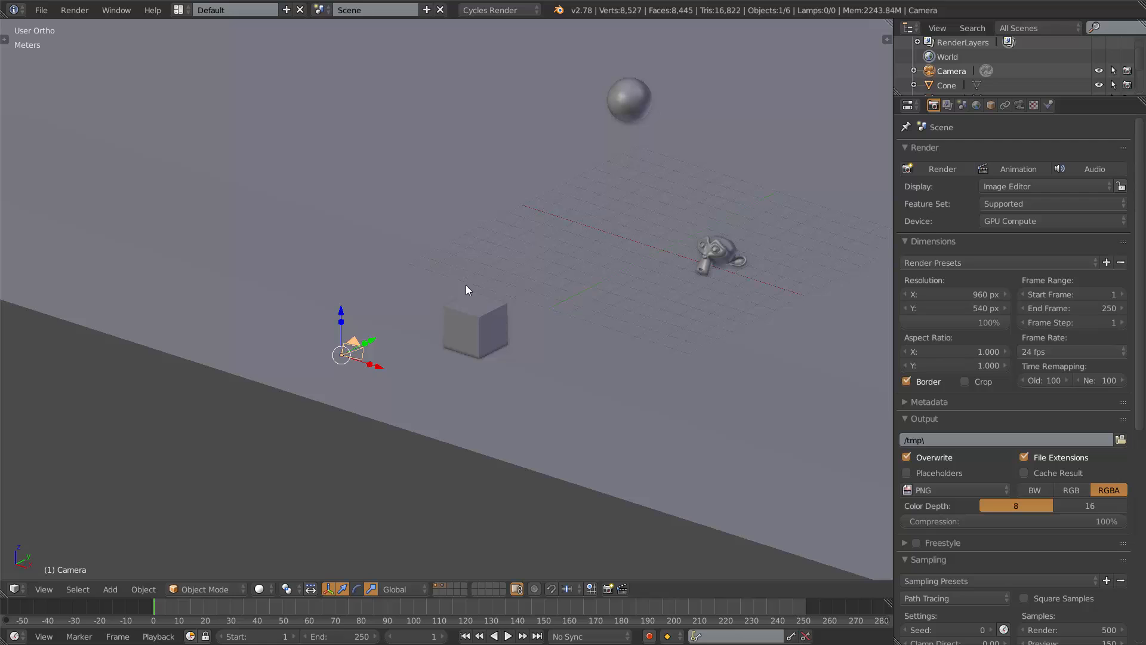
key(KP_0)
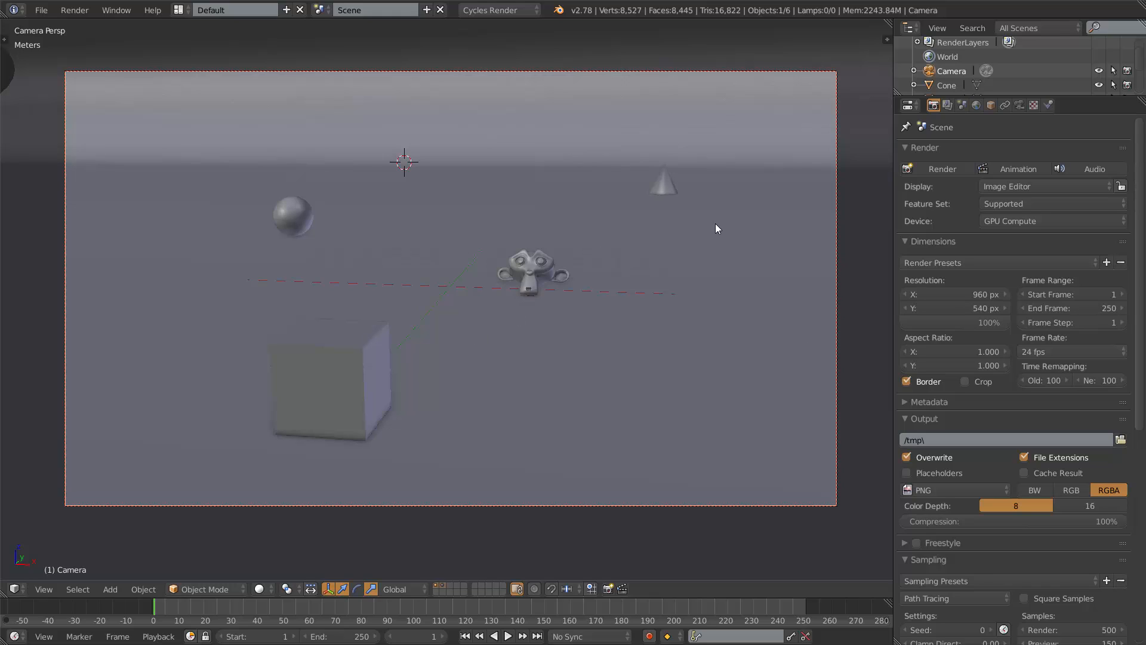
Orbit and zoom around the objects to examine their placement relative to the camera.
middle_drag(517, 286, 739, 297)
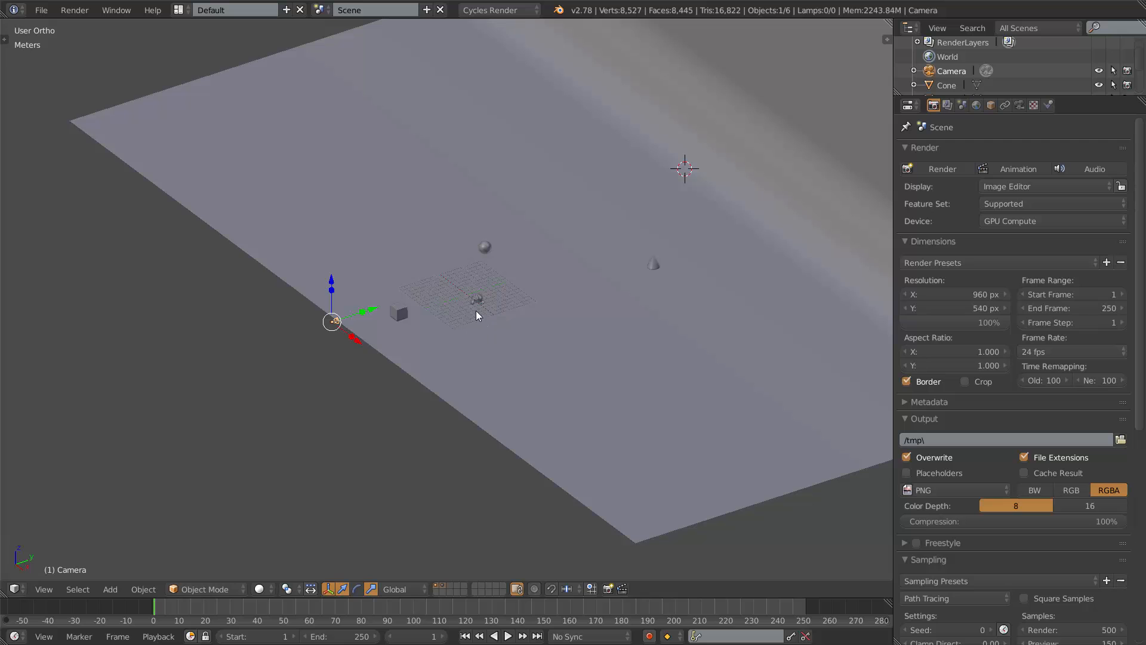
scroll(471, 321, up, 4)
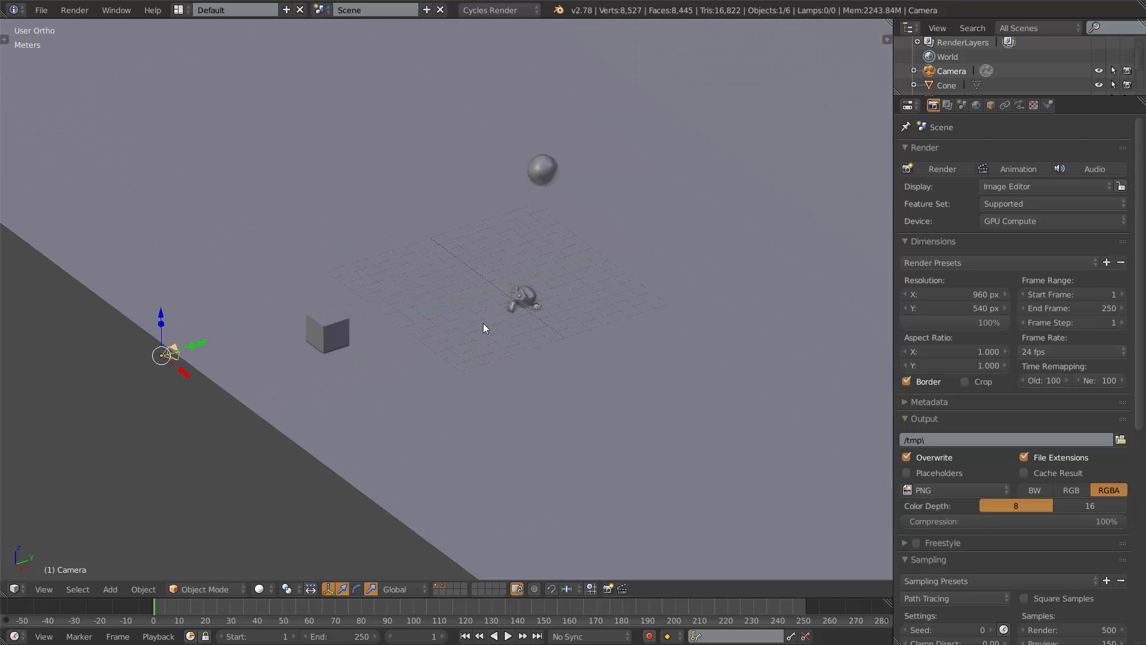
middle_drag(484, 327, 483, 366)
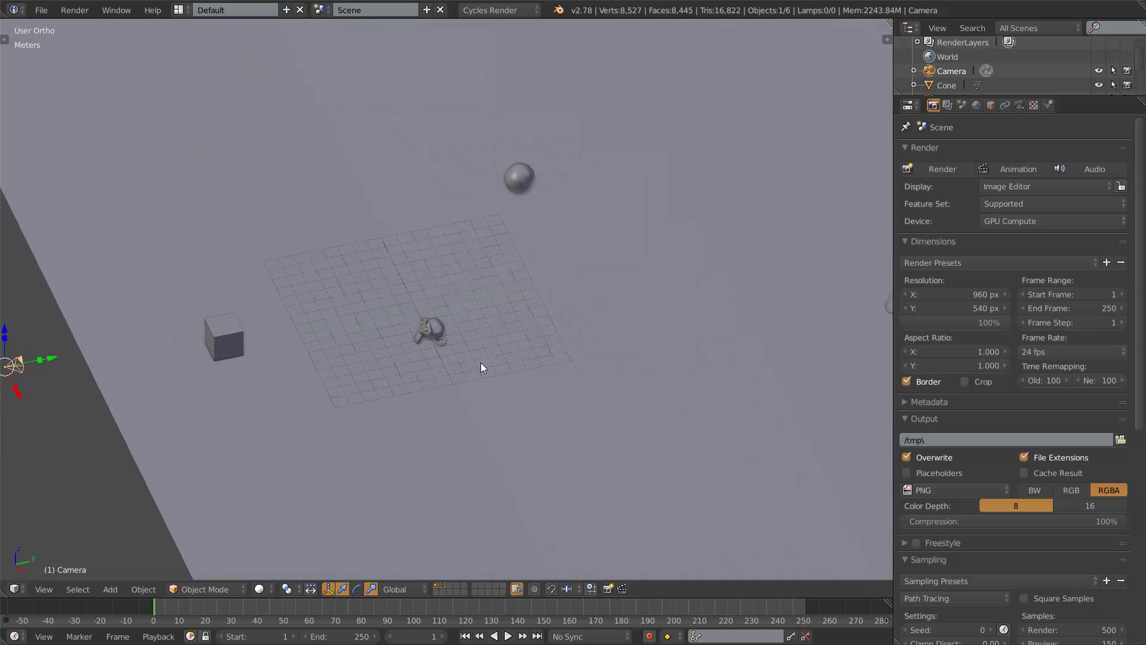
scroll(465, 350, up, 3)
scroll(453, 348, down, 3)
middle_drag(420, 309, 534, 275)
scroll(478, 291, up, 5)
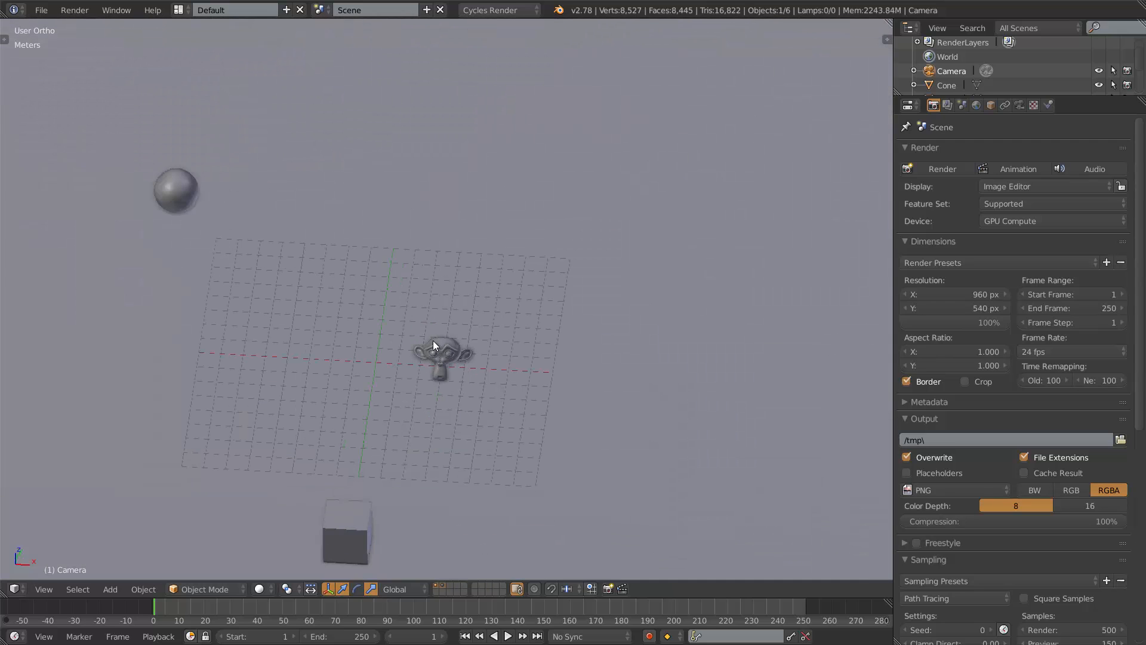
middle_drag(432, 340, 491, 333)
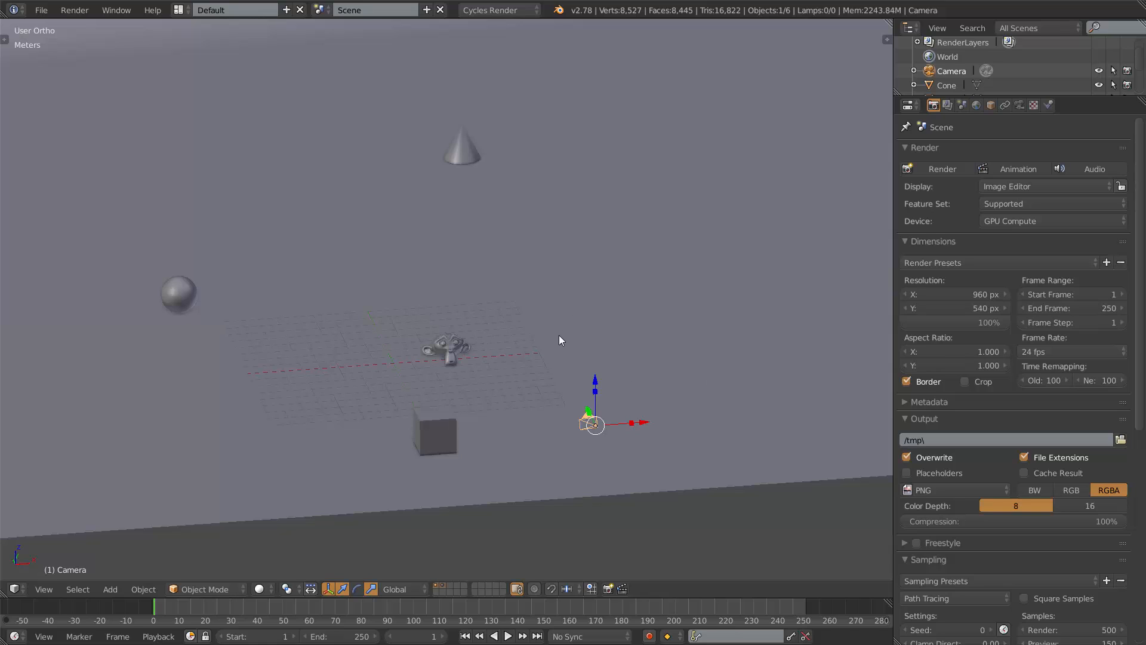
middle_drag(559, 335, 531, 347)
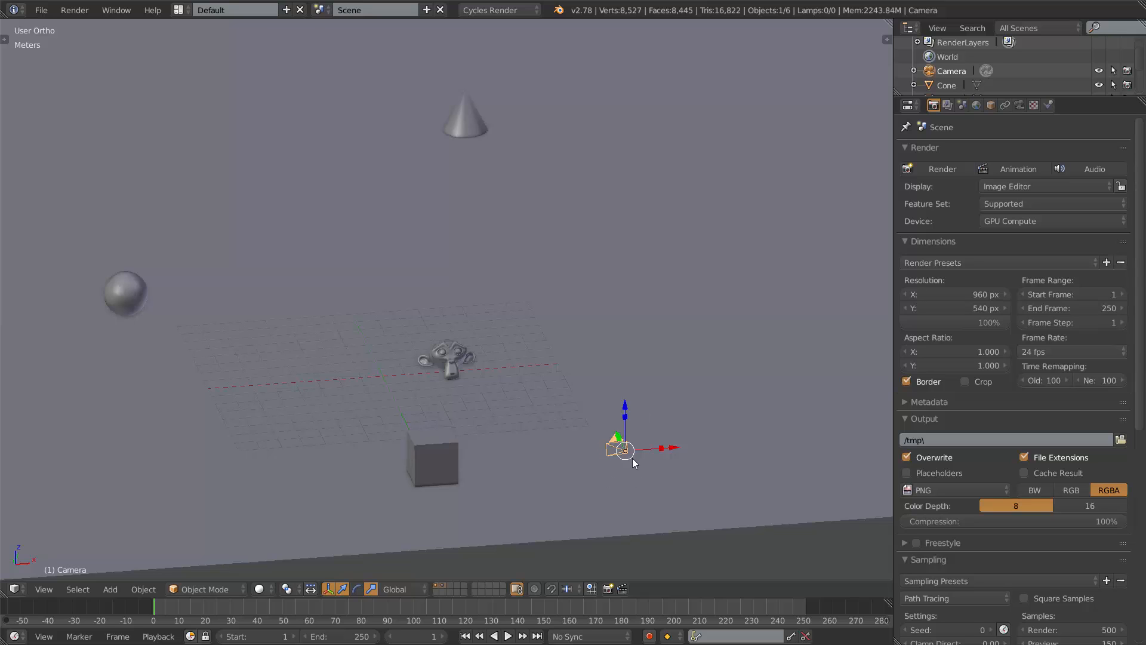
key(KP_0)
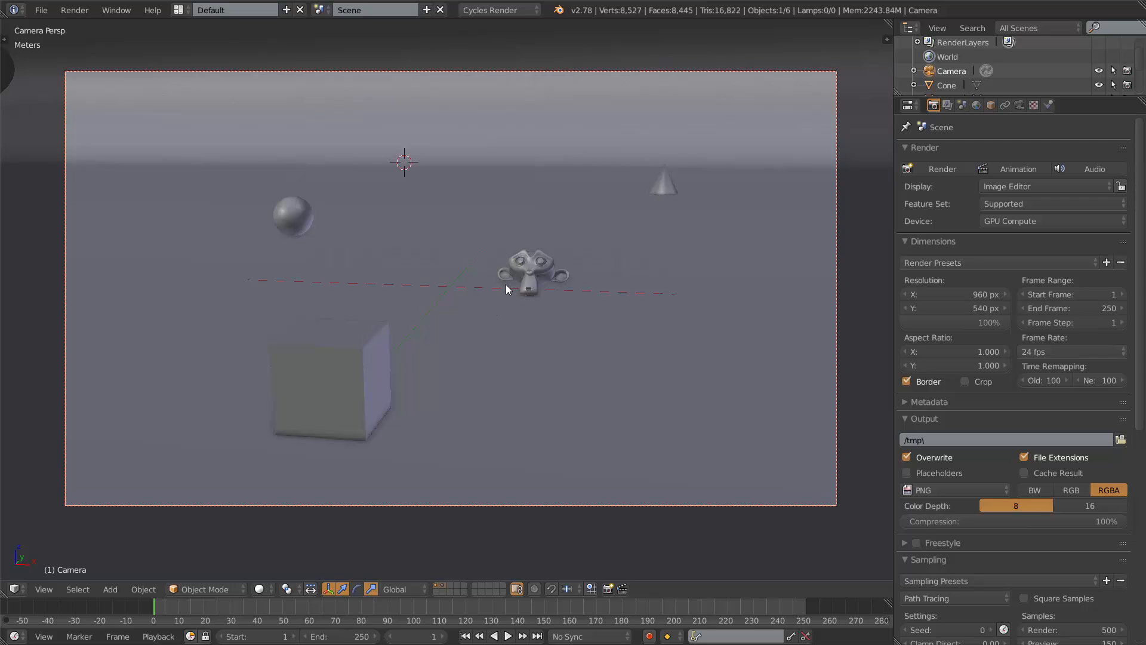
key(KP_0)
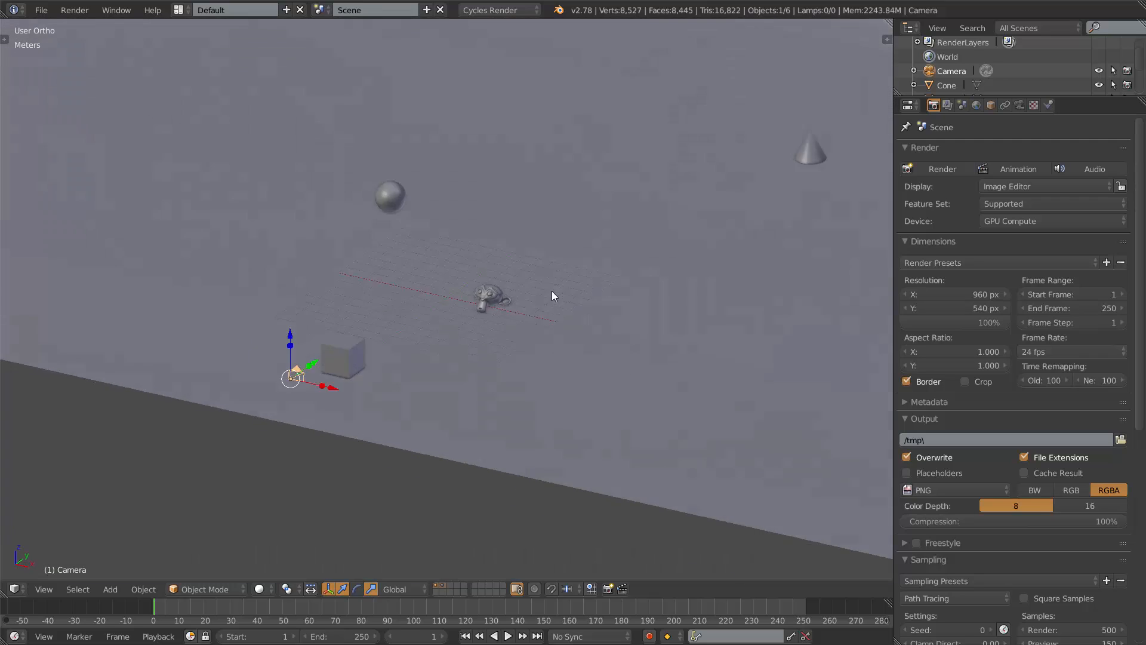
Try to move the camera, constrain it to the Z axis, and rotate it.
shift+middle_drag(395, 346, 526, 324)
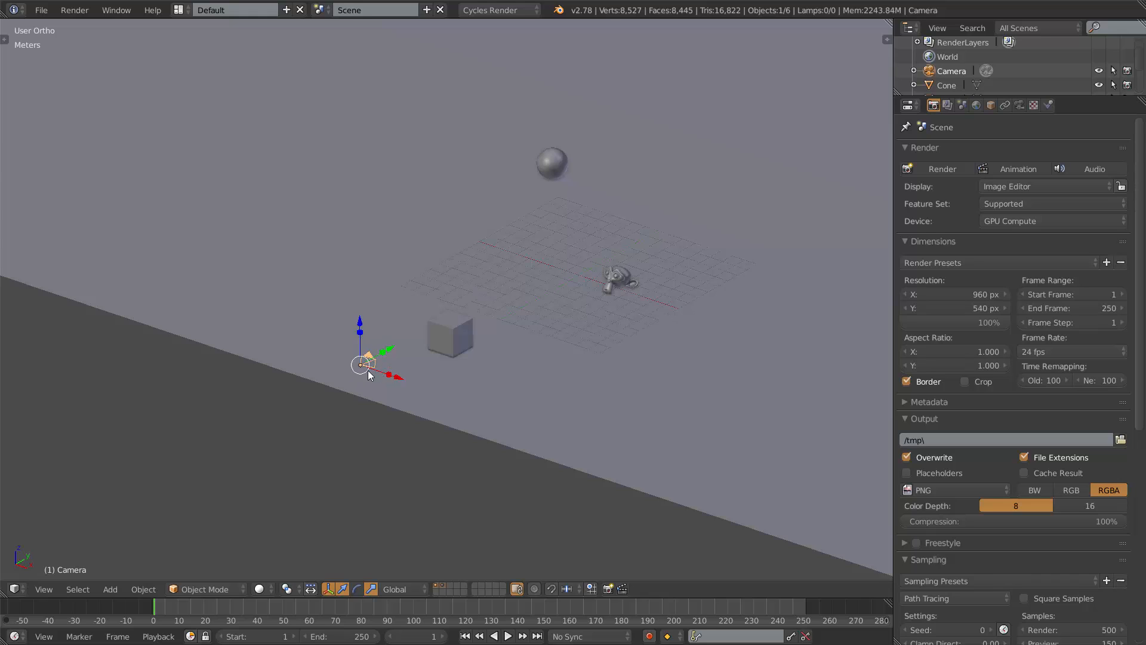
key(g)
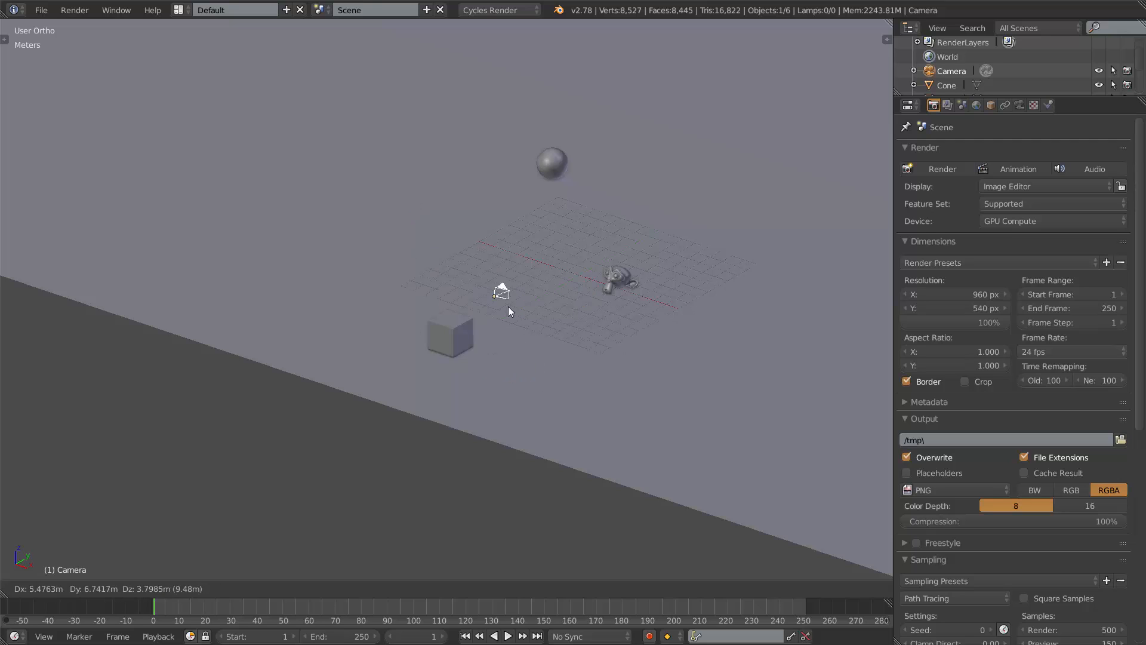
right_click(504, 302)
key(g)
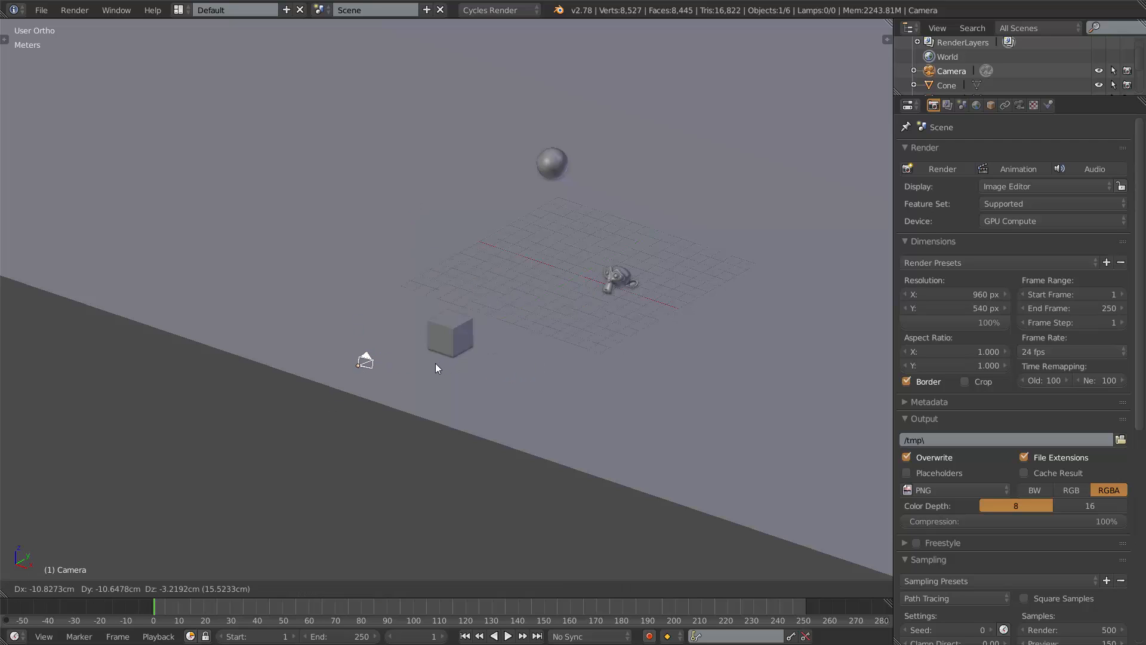
key(z)
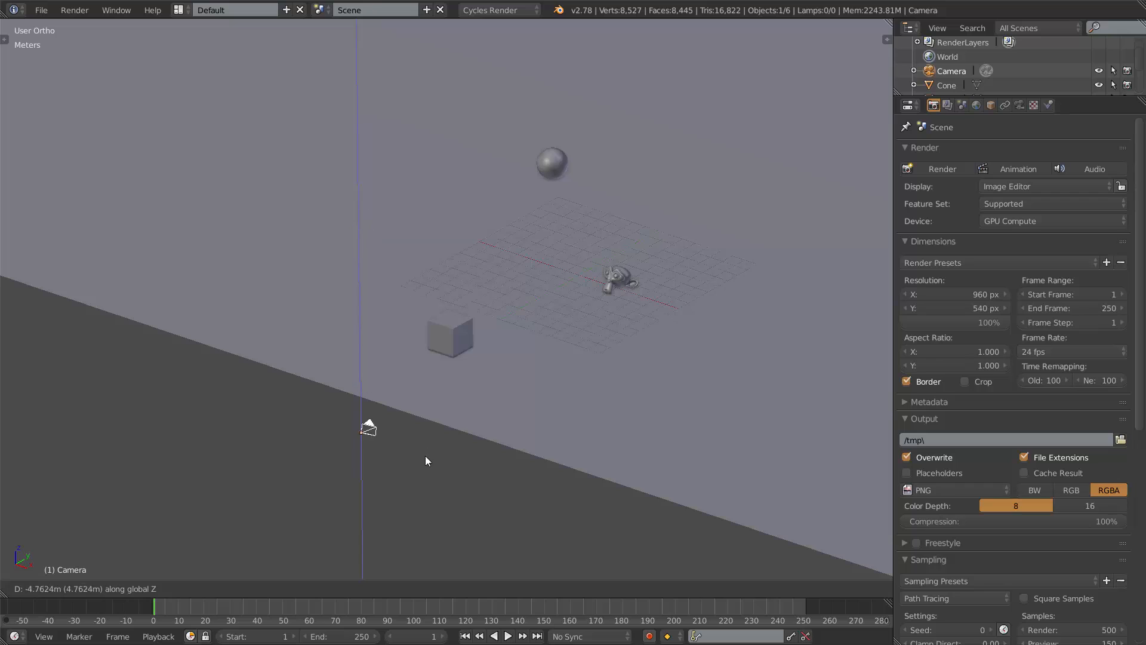
right_click(418, 308)
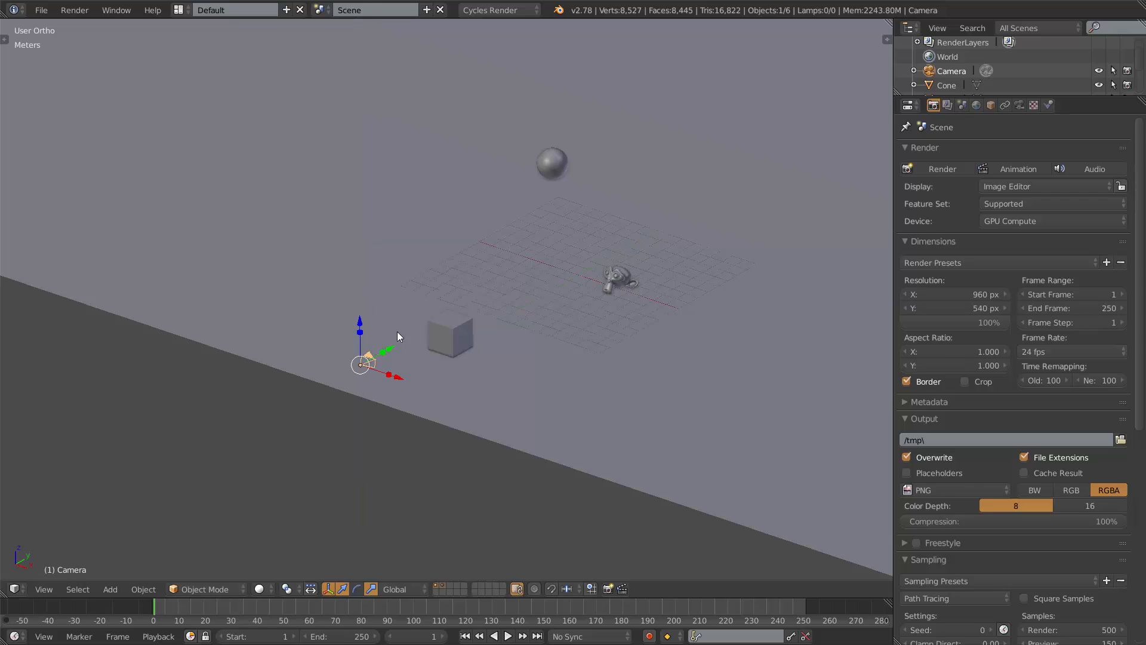
key(g)
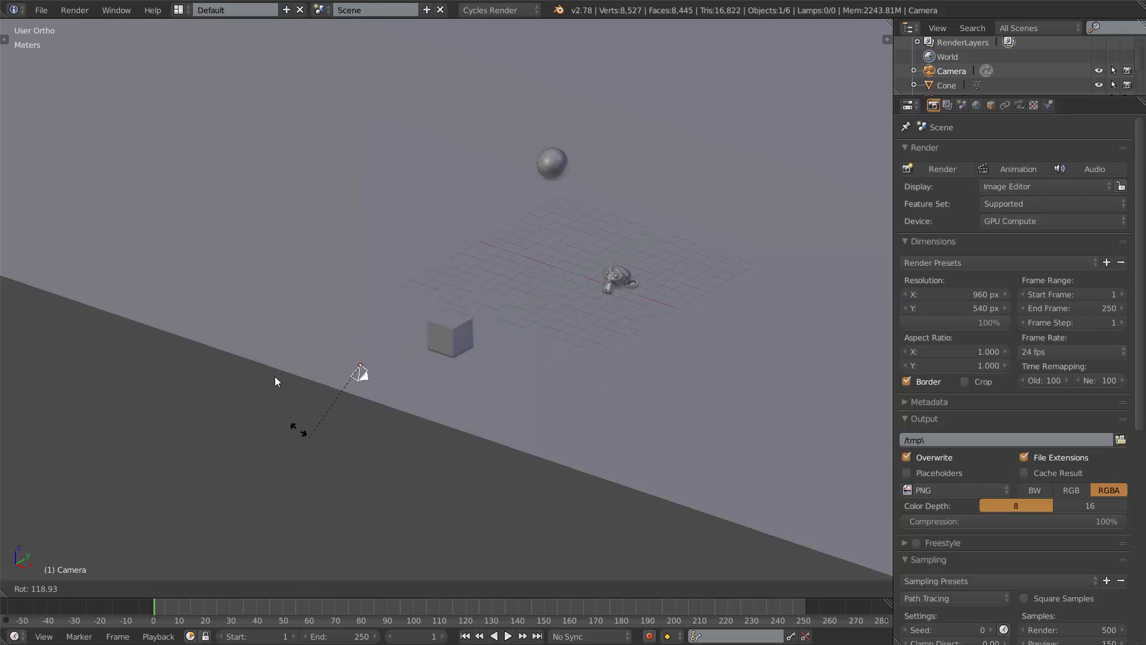
right_click(447, 322)
Split off a second 3D viewport beneath the properties and show the camera view filling it.
scroll(382, 345, down, 2)
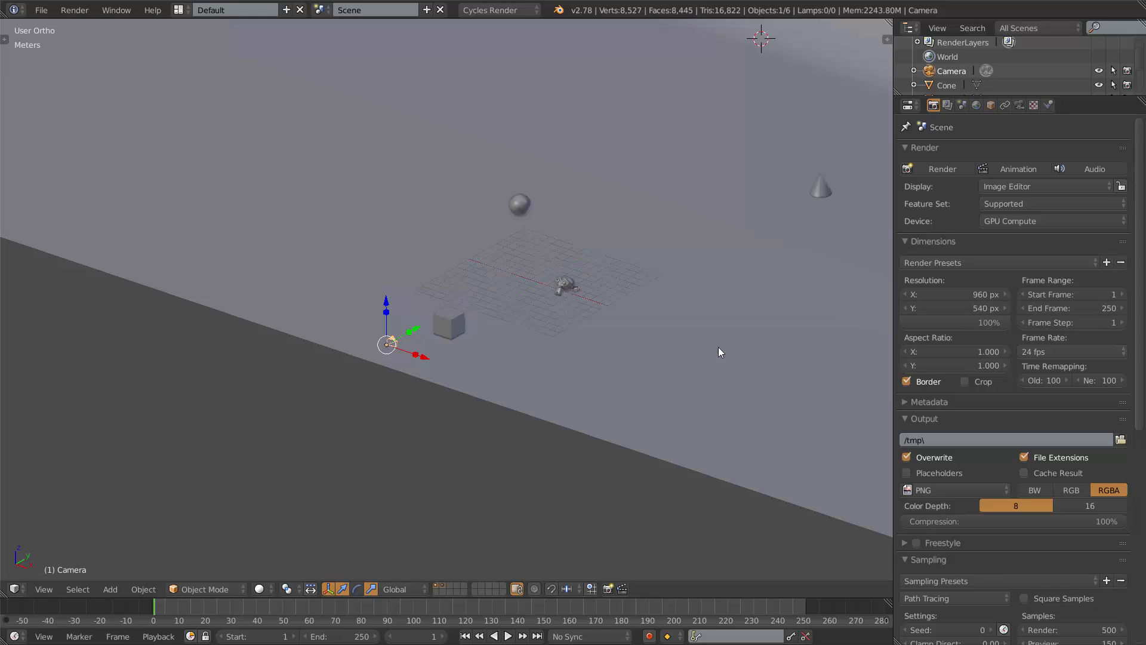
drag(897, 641, 920, 457)
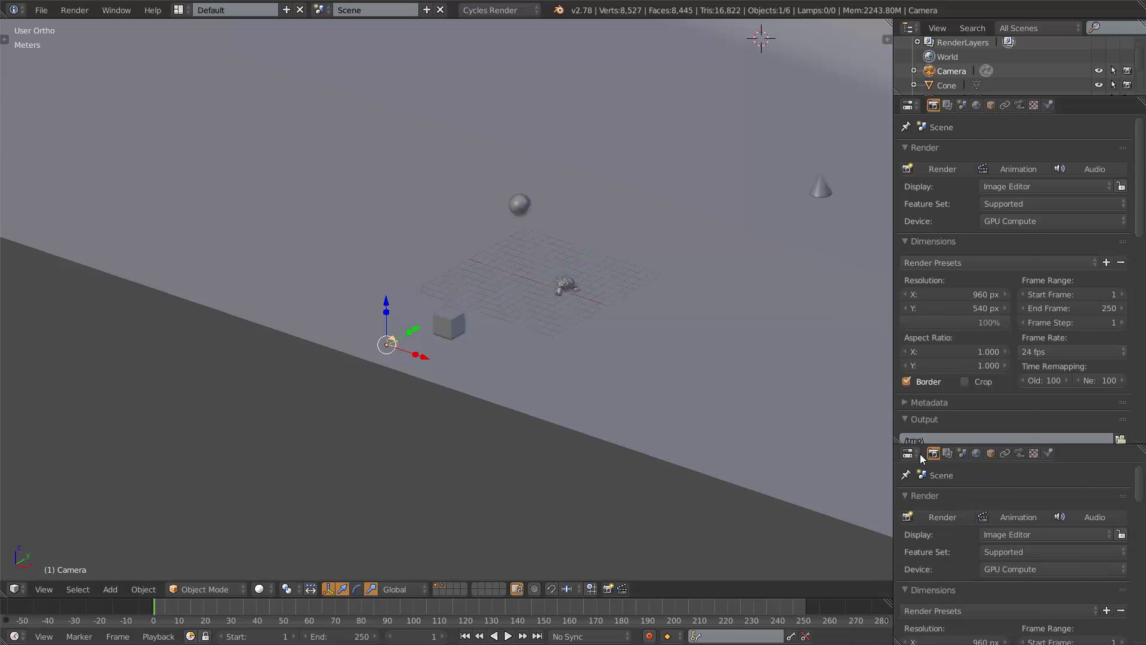
click(918, 454)
click(917, 435)
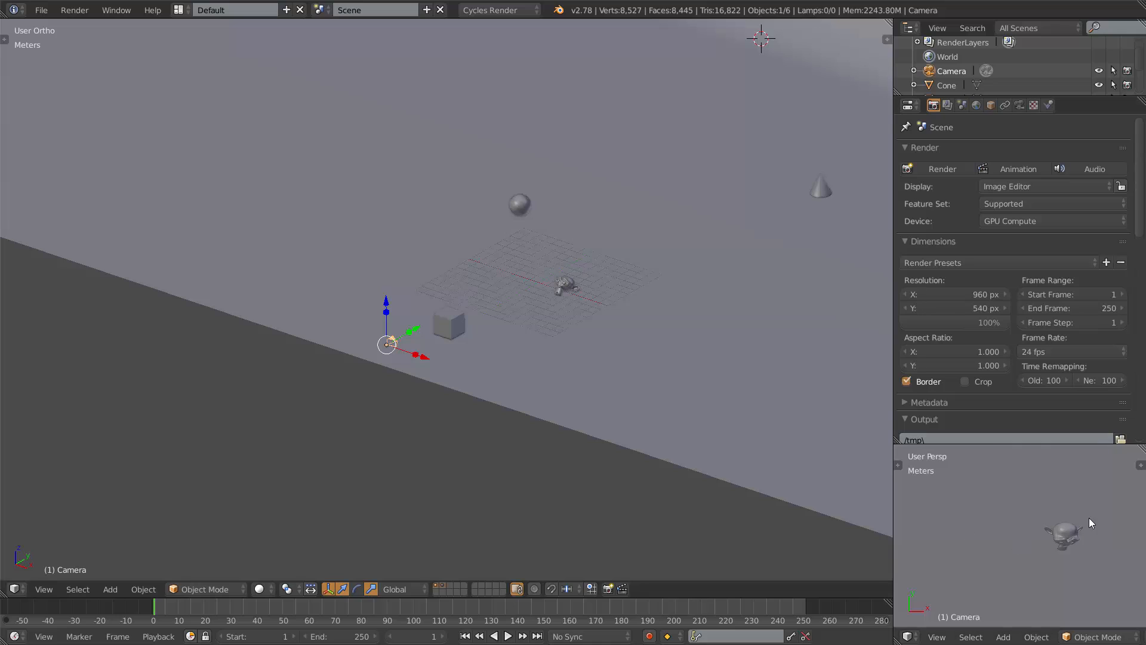
key(KP_0)
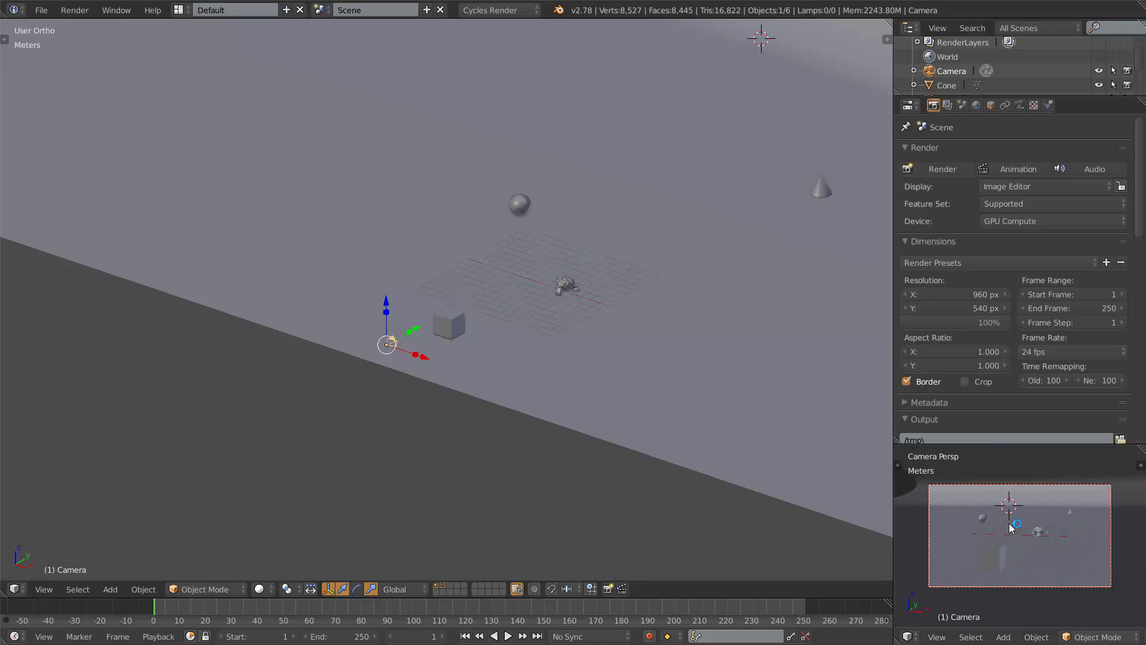
key(Home)
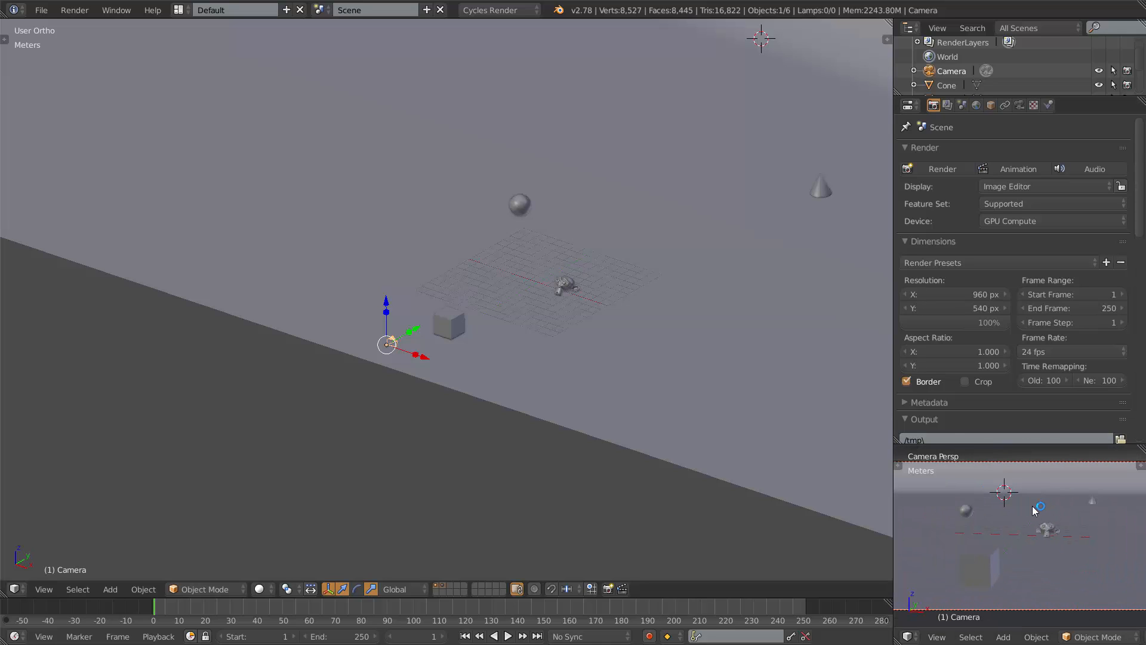
Move the camera along X and rotate it about Z by about 30°, then undo the changes.
key(g)
key(x)
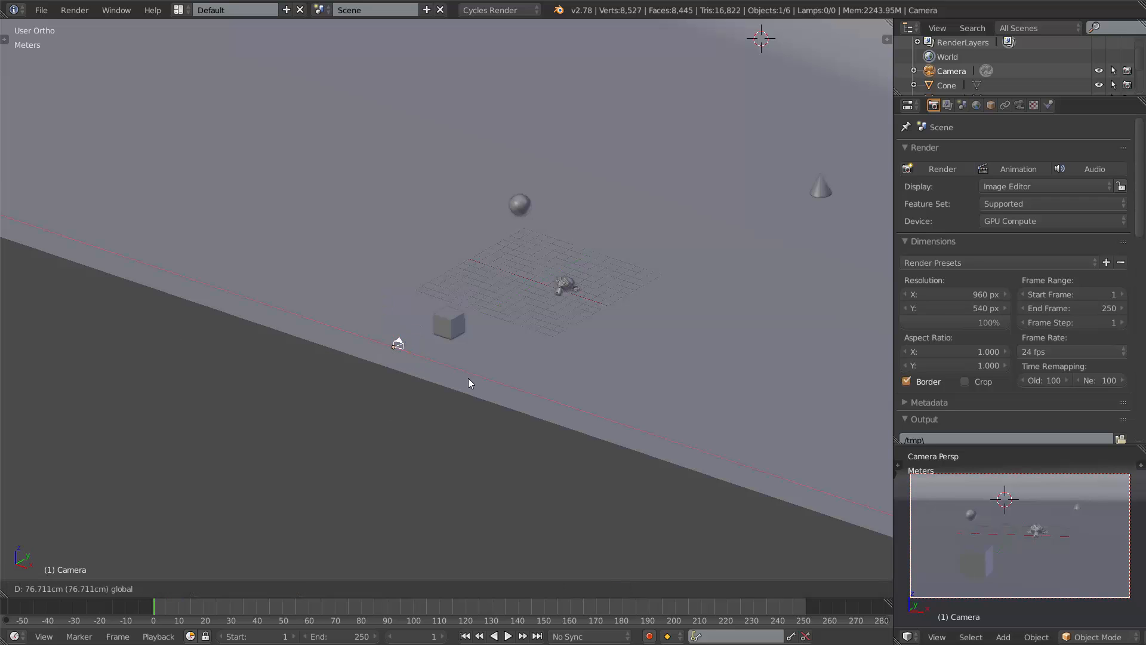
drag(468, 378, 534, 381)
key(r)
key(z)
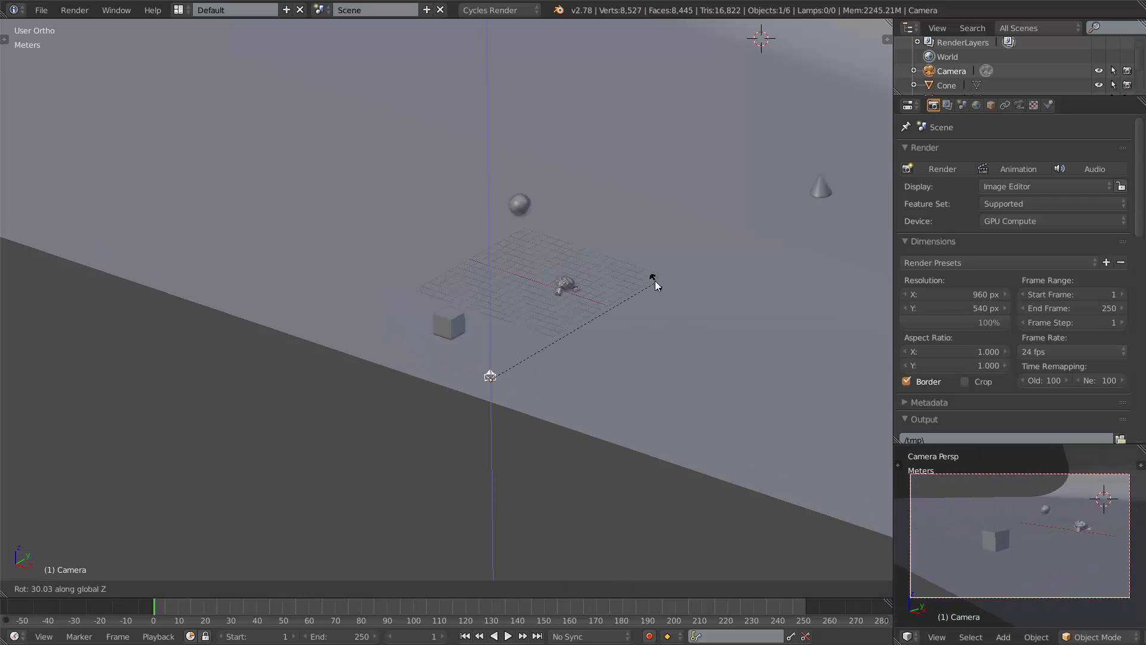
click(706, 325)
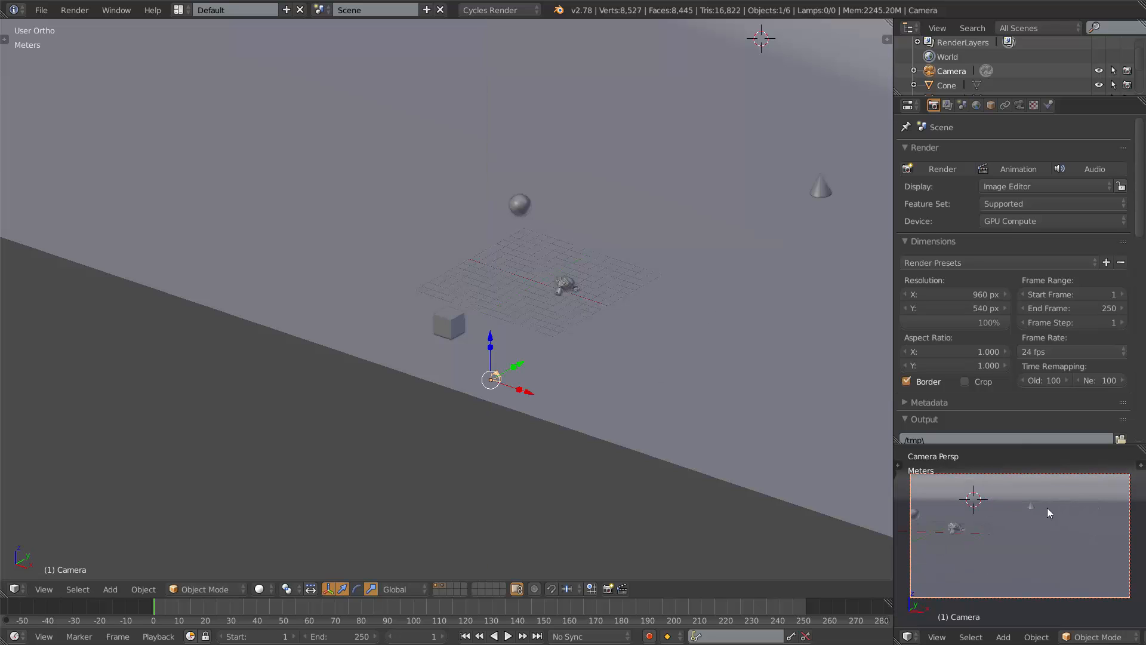
key(ctrl+z)
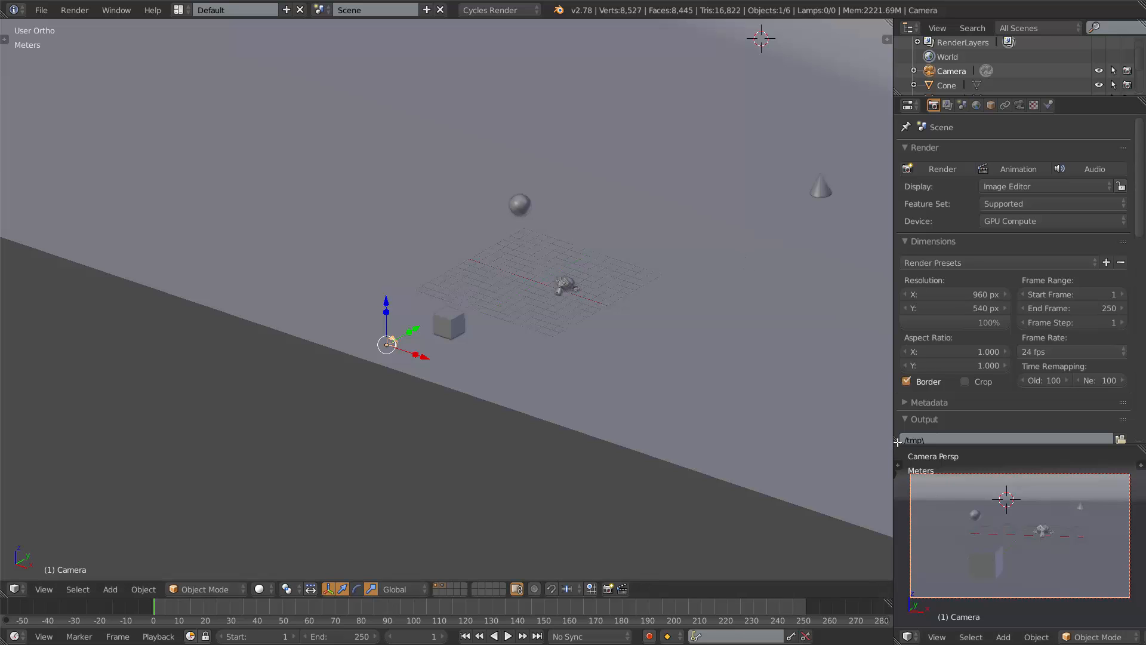
Join the extra viewport back into the properties editor.
drag(893, 444, 924, 501)
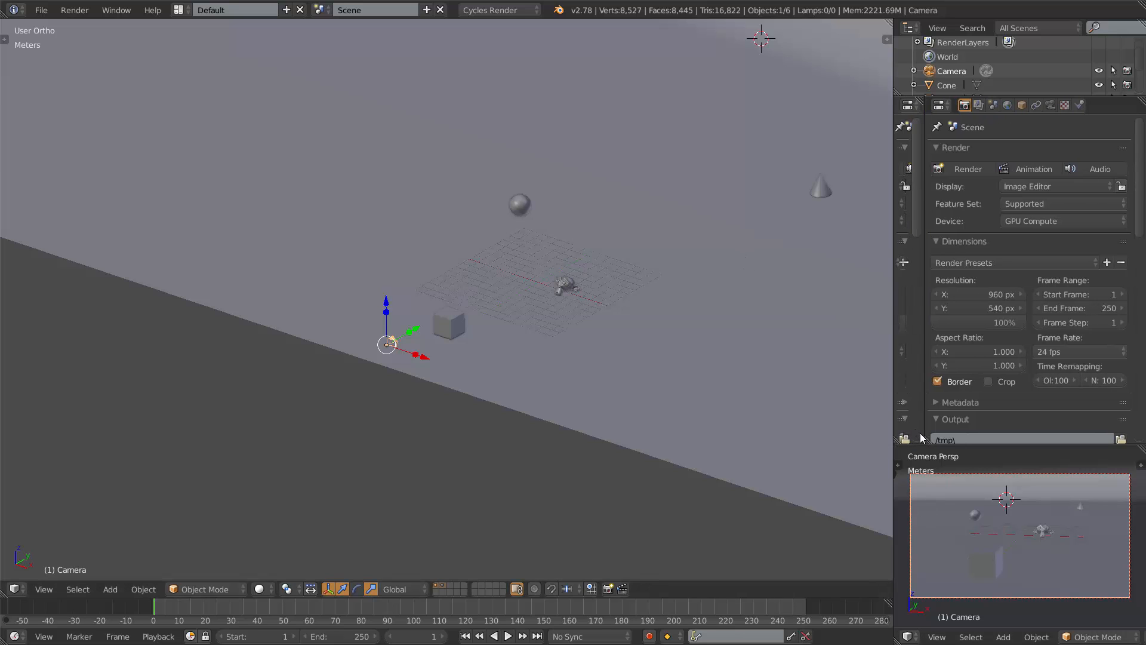
drag(926, 434, 921, 489)
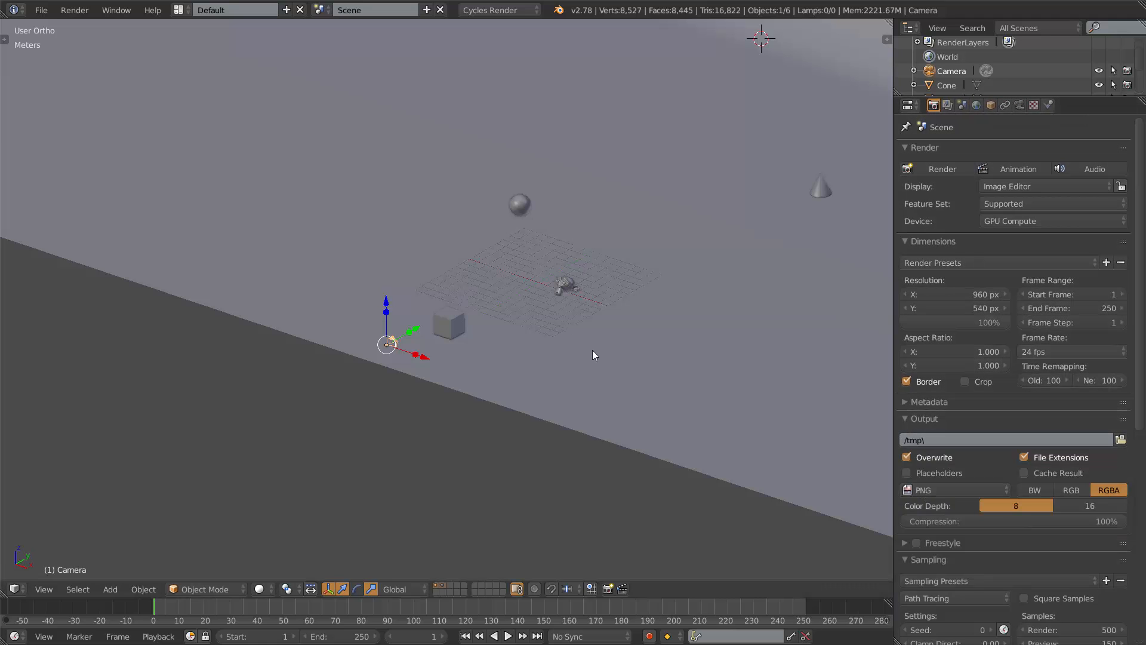
Examine the scene from different angles around the camera and objects.
scroll(392, 371, up, 3)
shift+middle_drag(402, 370, 453, 366)
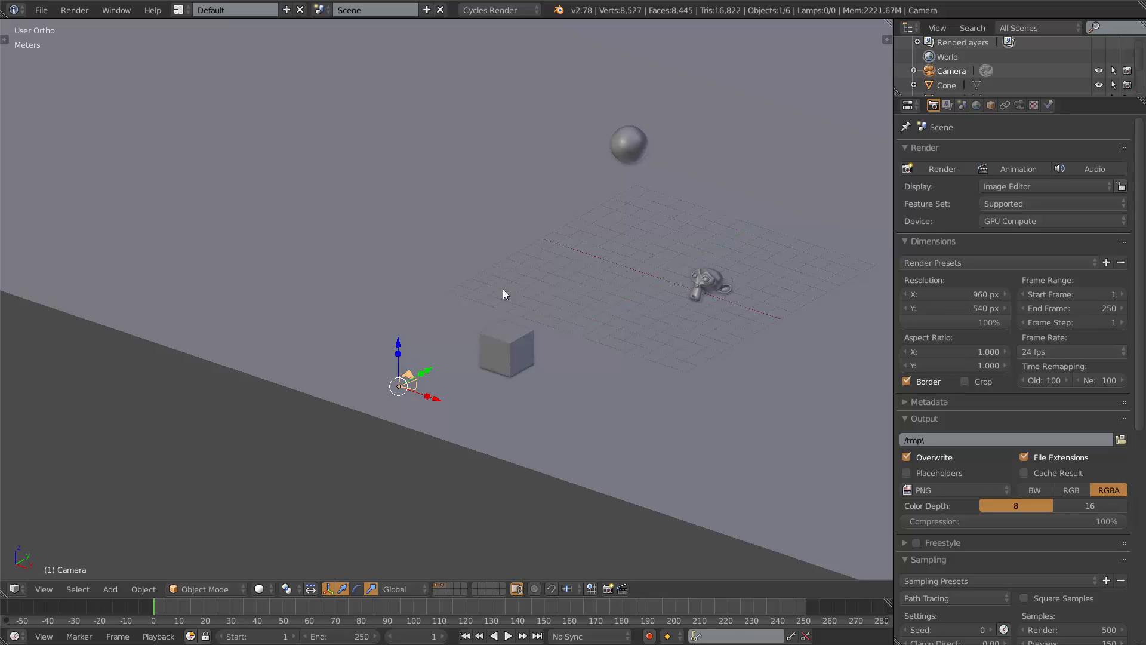
scroll(508, 335, down, 3)
shift+middle_drag(509, 321, 454, 343)
middle_drag(518, 278, 581, 290)
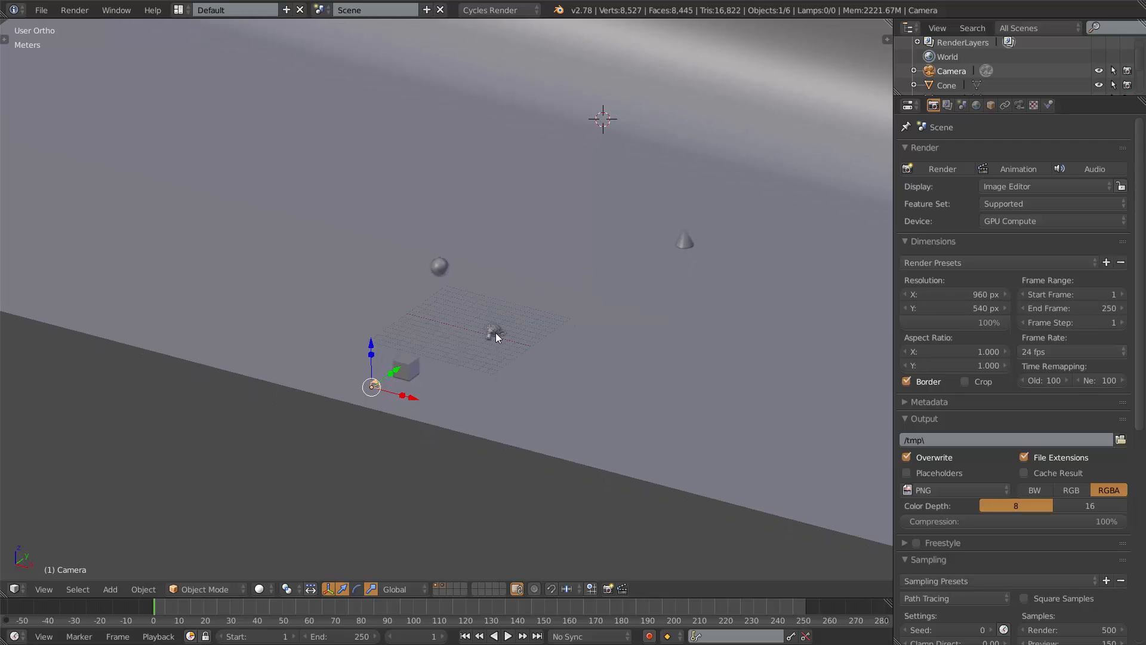
middle_drag(486, 325, 677, 371)
middle_drag(621, 329, 449, 326)
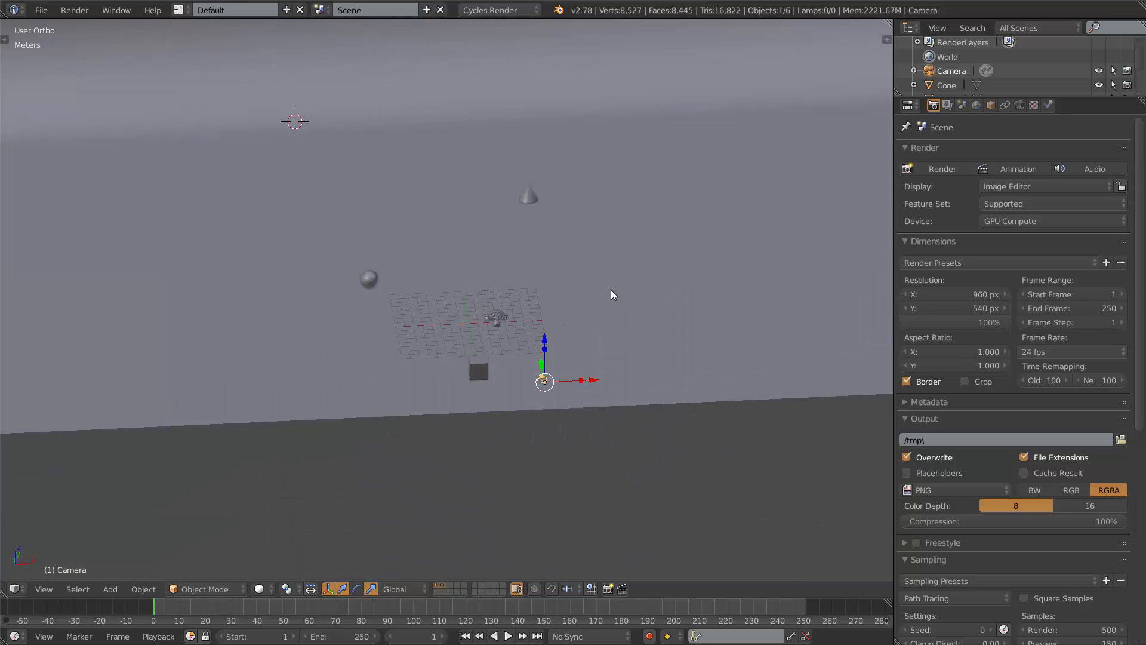
Switch to the camera view and enable Lock Camera to View in the viewport sidebar.
key(KP_0)
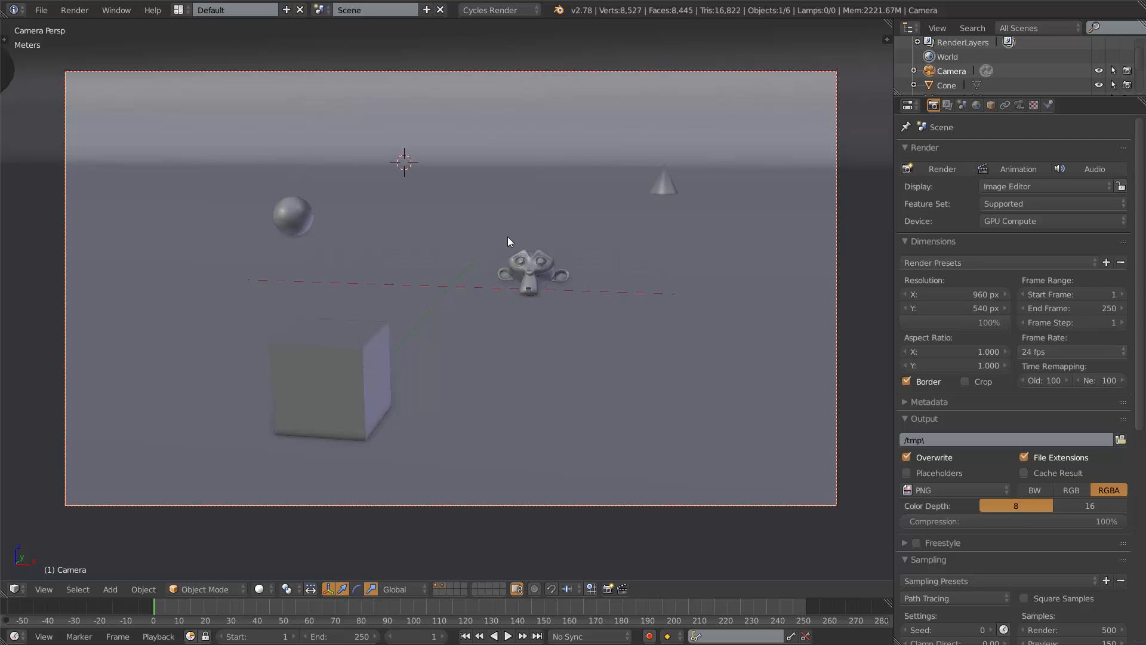
key(n)
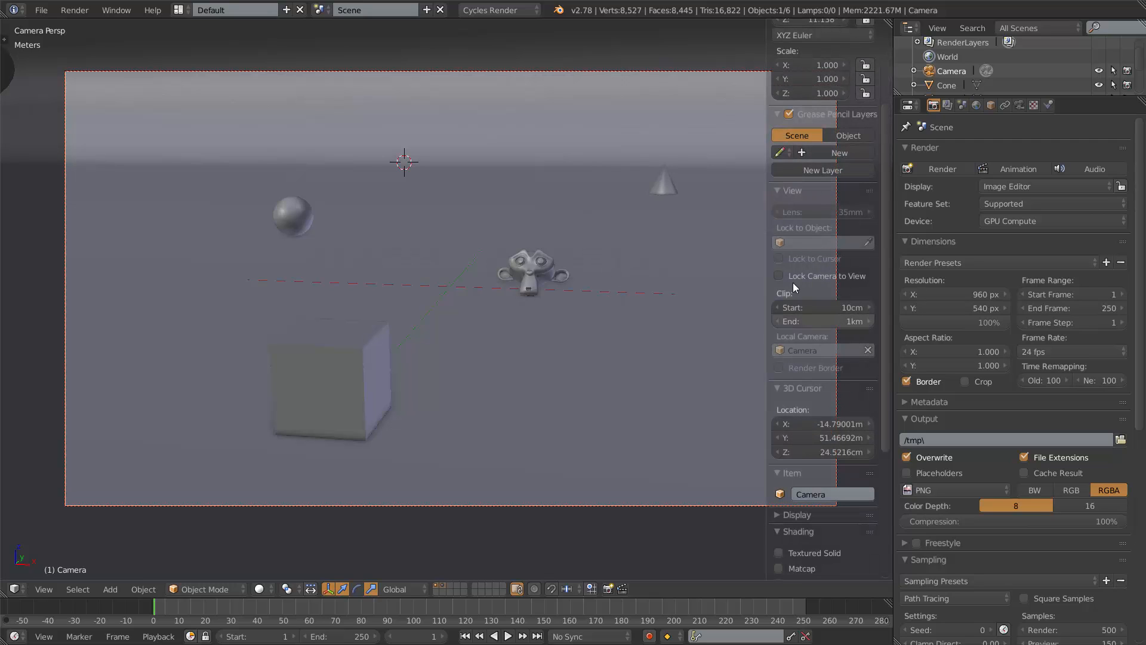
scroll(801, 261, down, 5)
scroll(801, 262, up, 5)
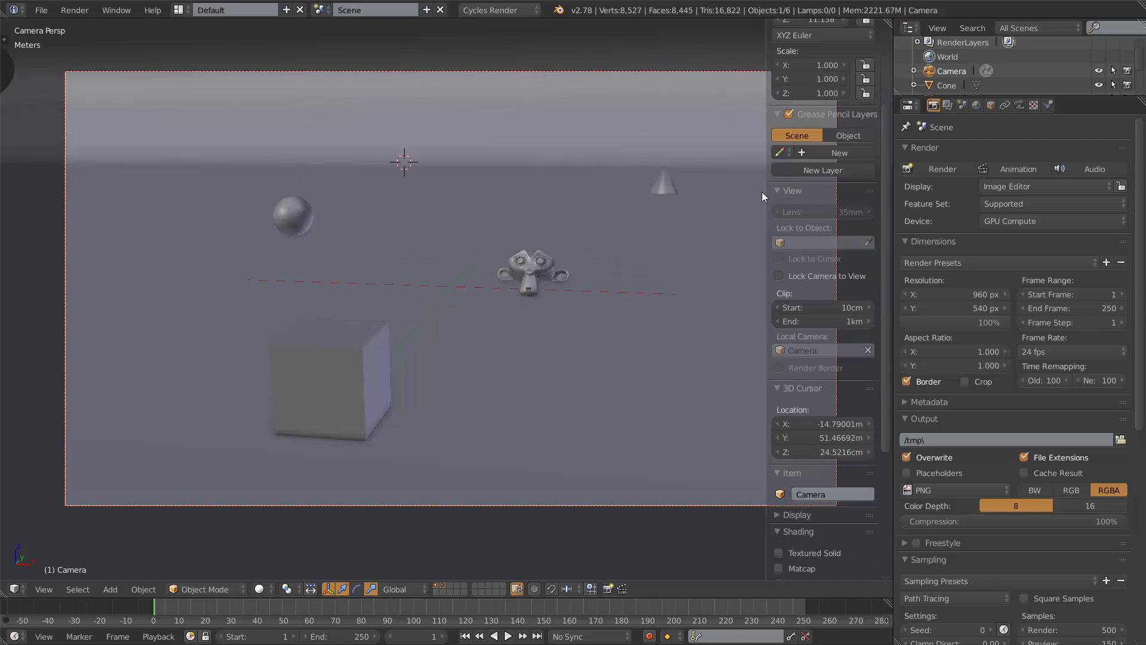
click(782, 191)
click(783, 192)
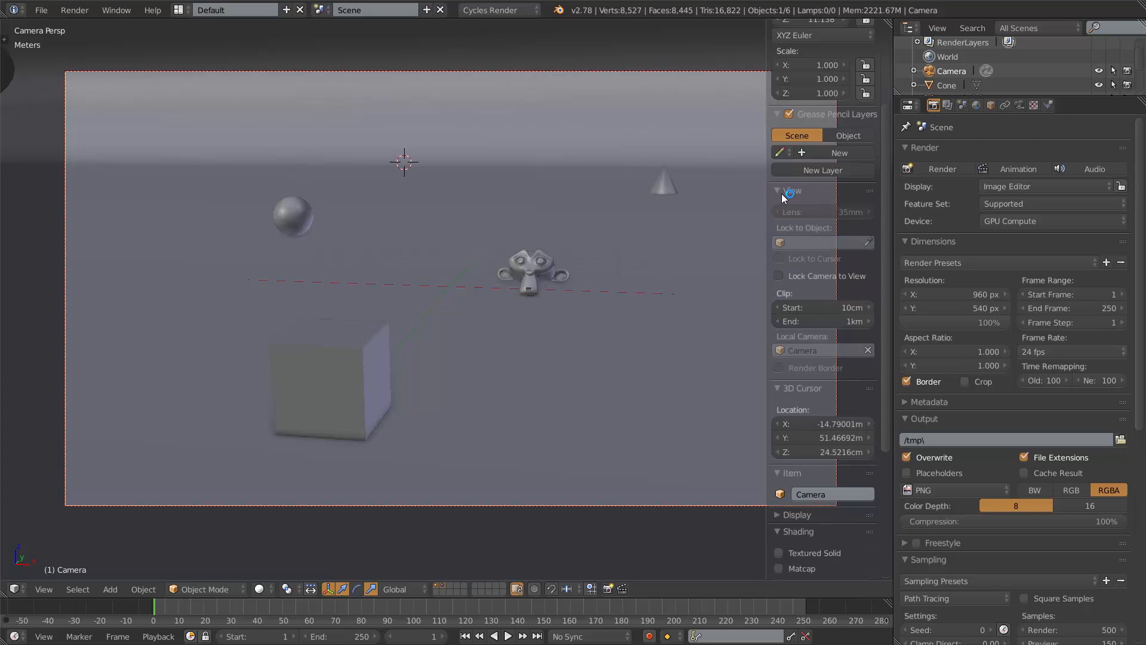
click(779, 277)
key(n)
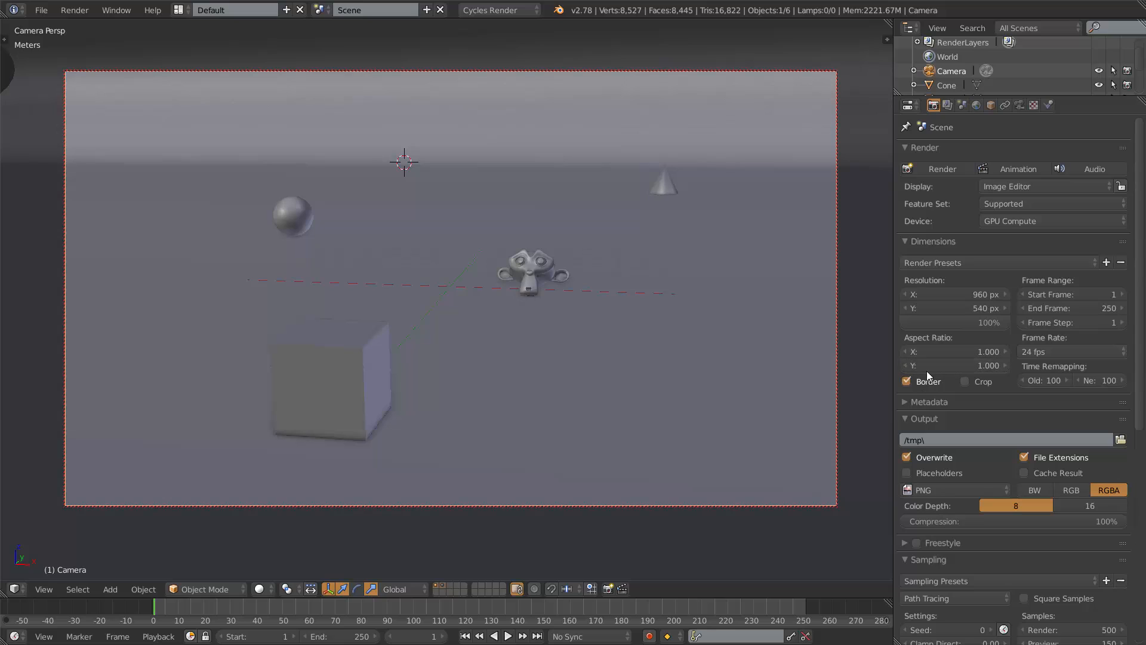
Toggle the render Border option off and back on.
key(n)
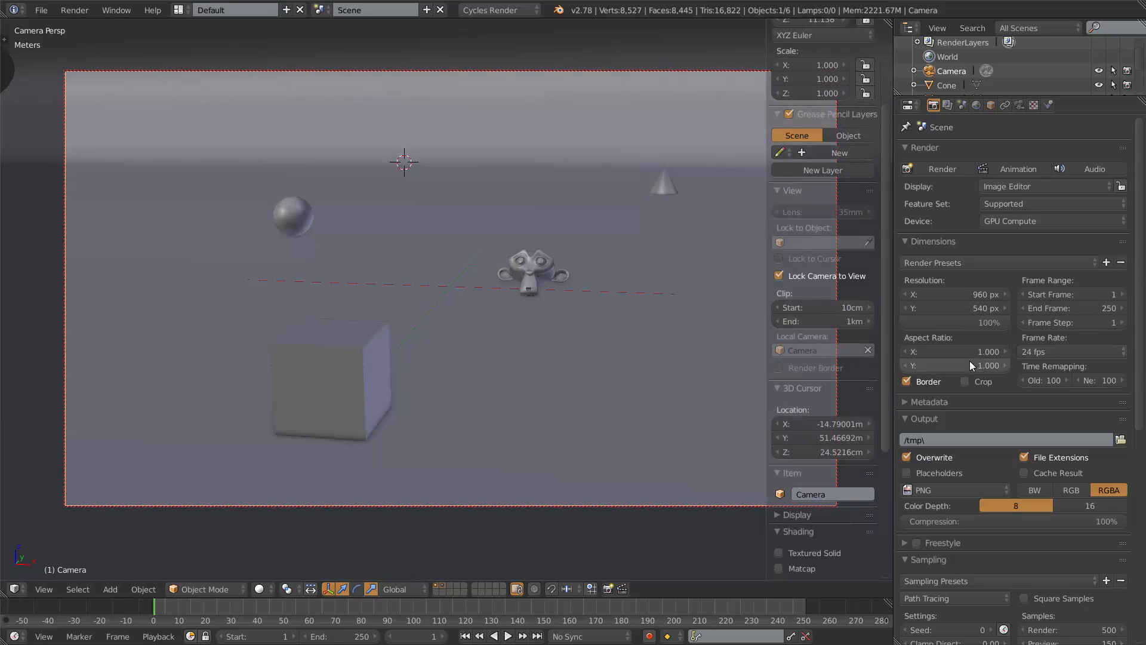
click(907, 380)
key(n)
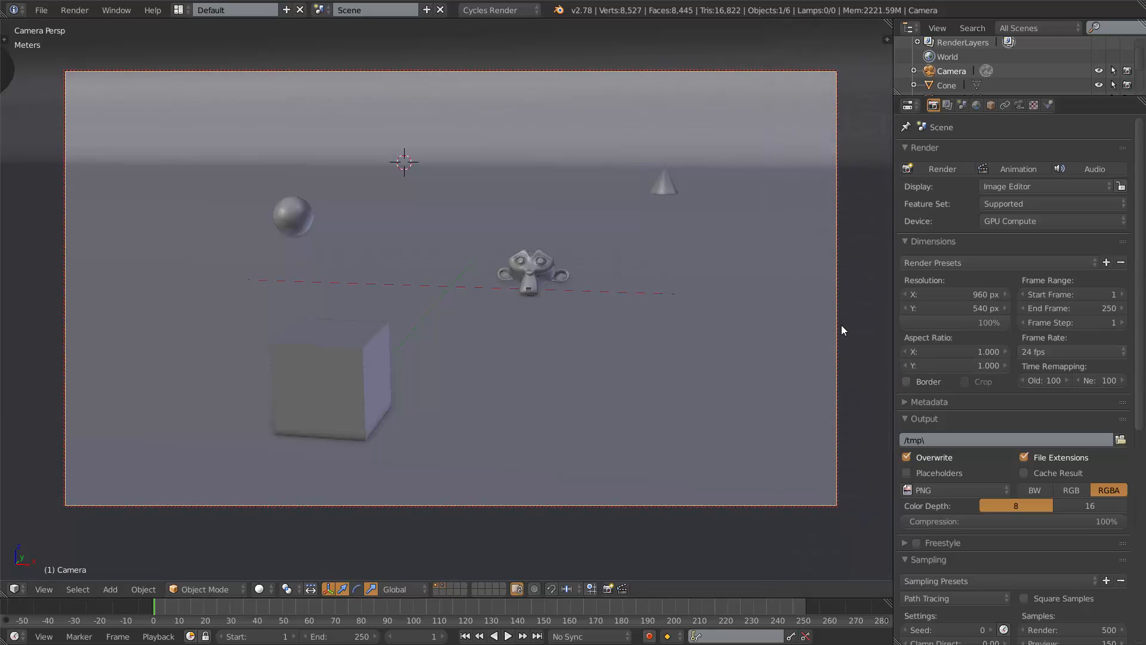
click(905, 380)
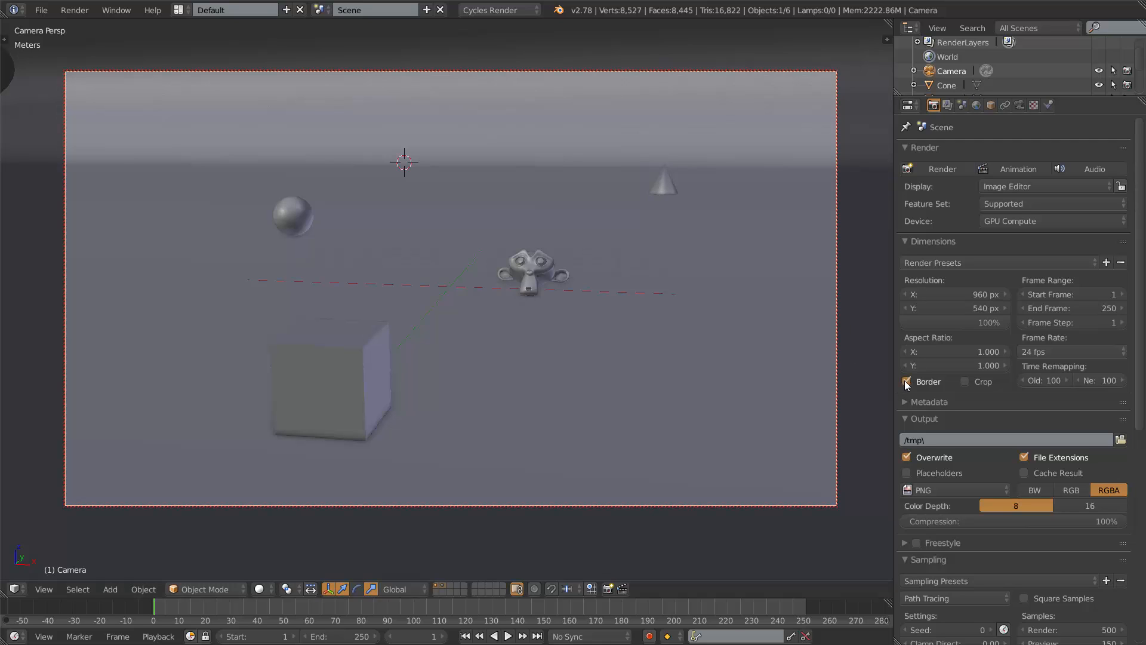
click(905, 381)
click(906, 381)
key(n)
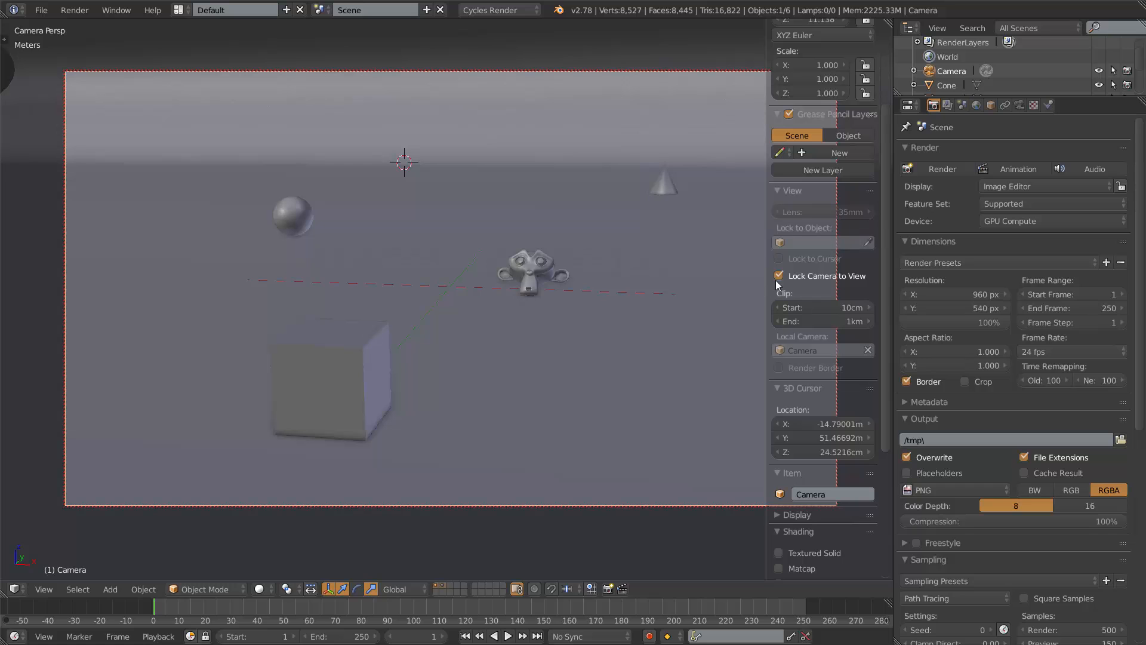
key(n)
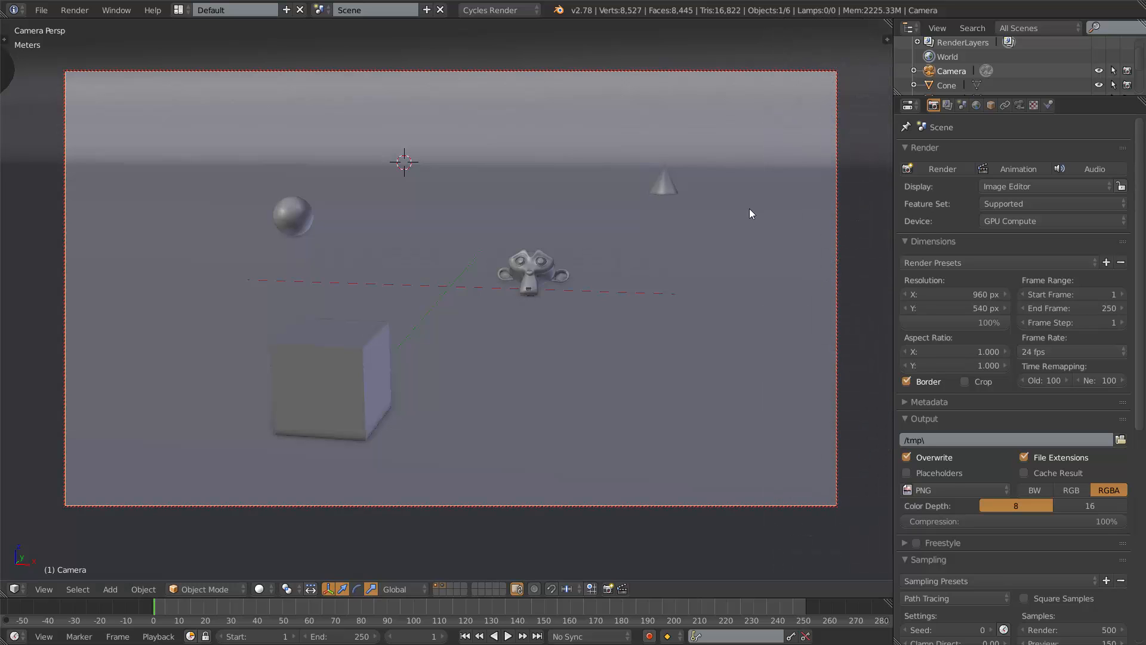
Navigate inside the camera view to reposition the camera, framing the sphere, cone, monkey and cube.
middle_drag(519, 210, 558, 267)
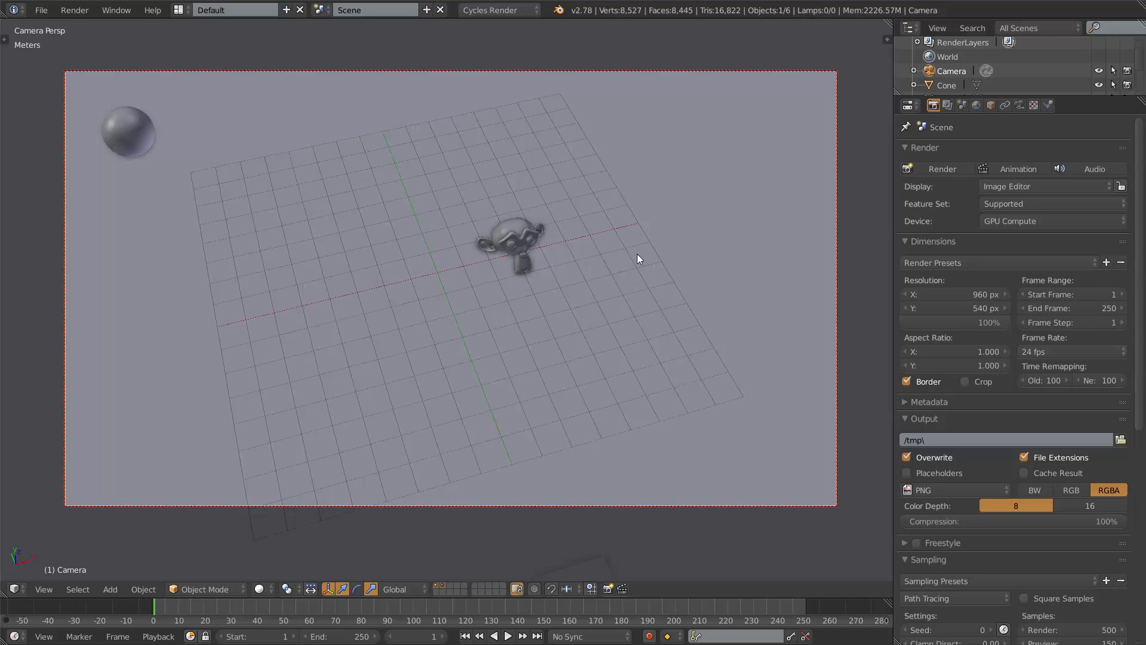
middle_drag(639, 242, 584, 199)
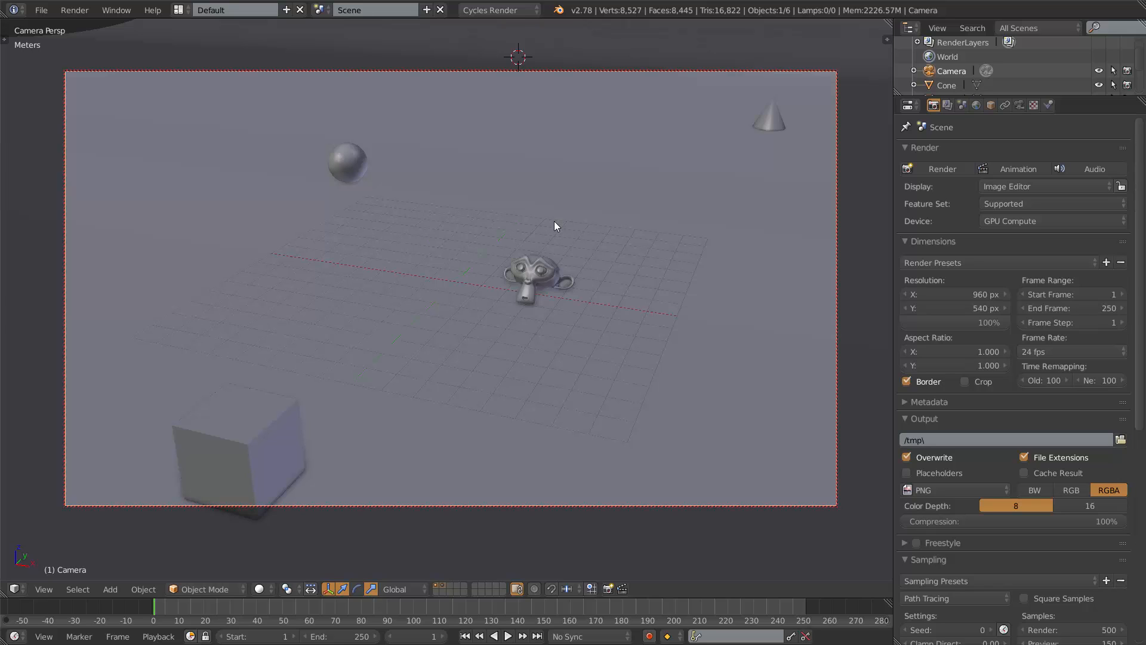
key(KP_1)
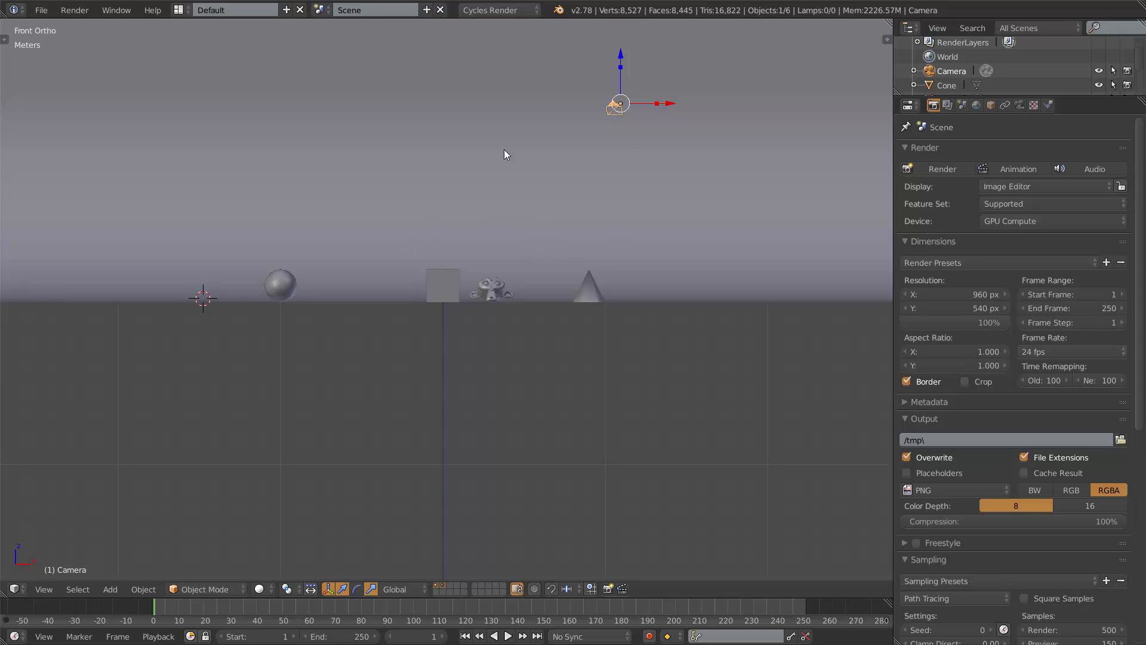
key(KP_0)
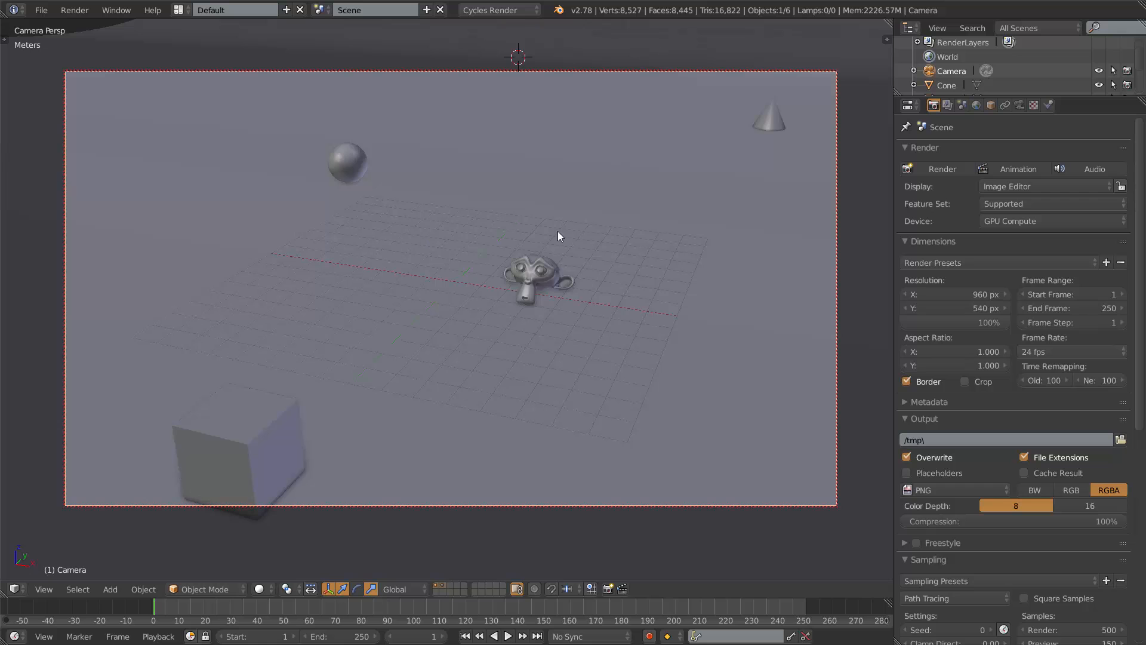
middle_drag(557, 231, 580, 219)
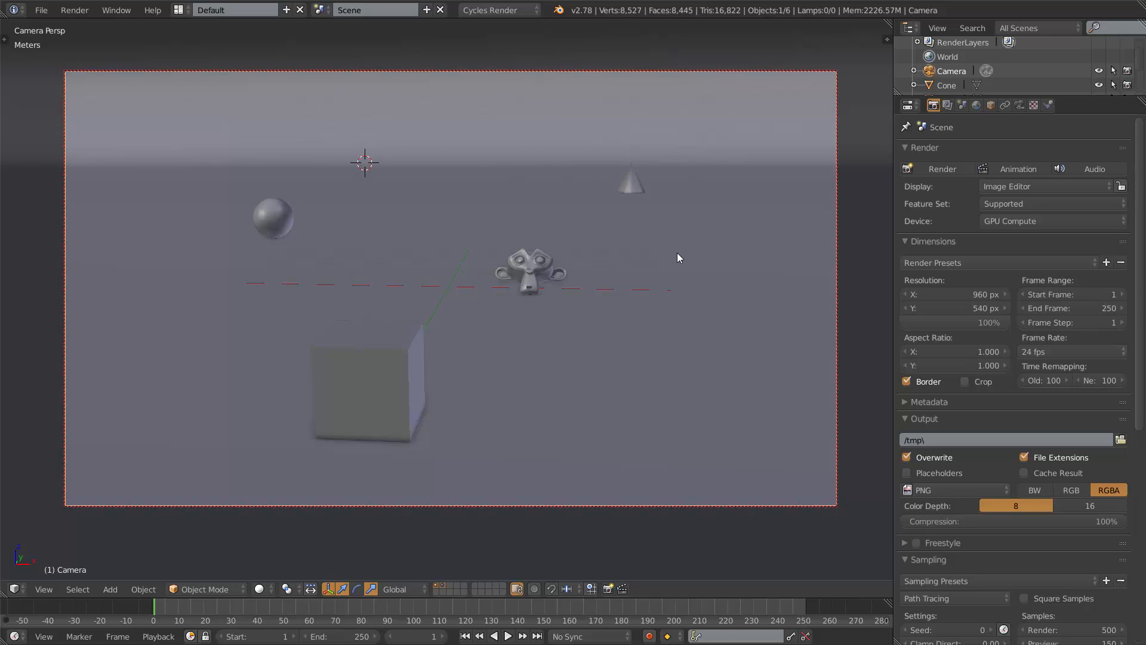
Examine the camera's placement in the scene from outside the camera view and return to it.
key(n)
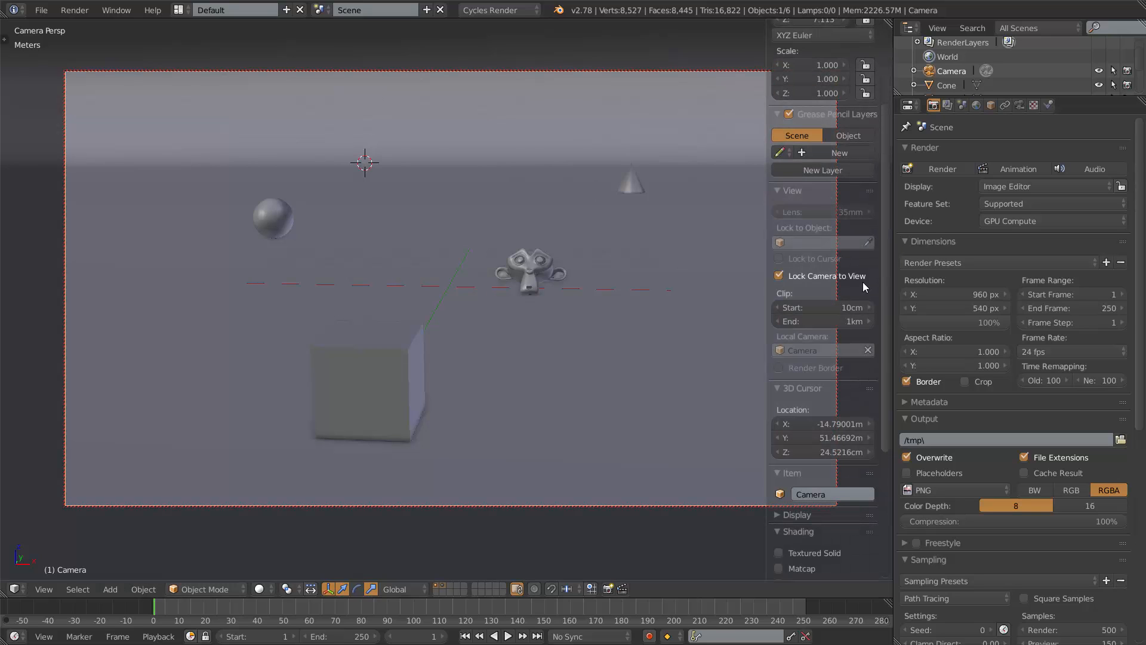
key(n)
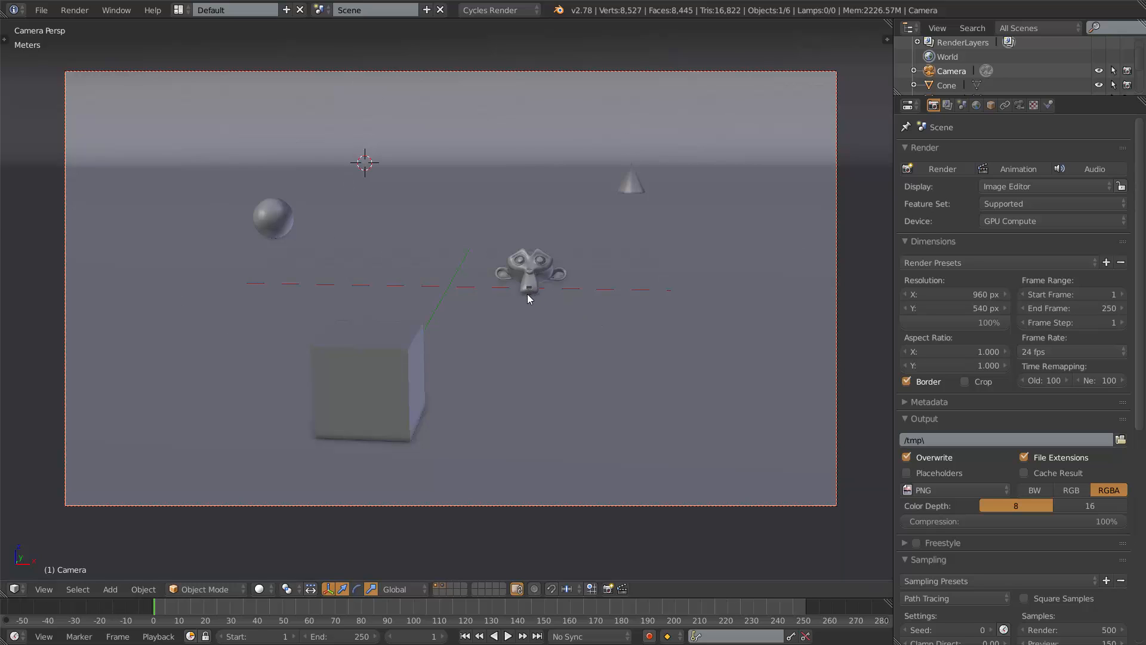
key(KP_0)
scroll(521, 298, up, 3)
shift+middle_drag(521, 298, 572, 209)
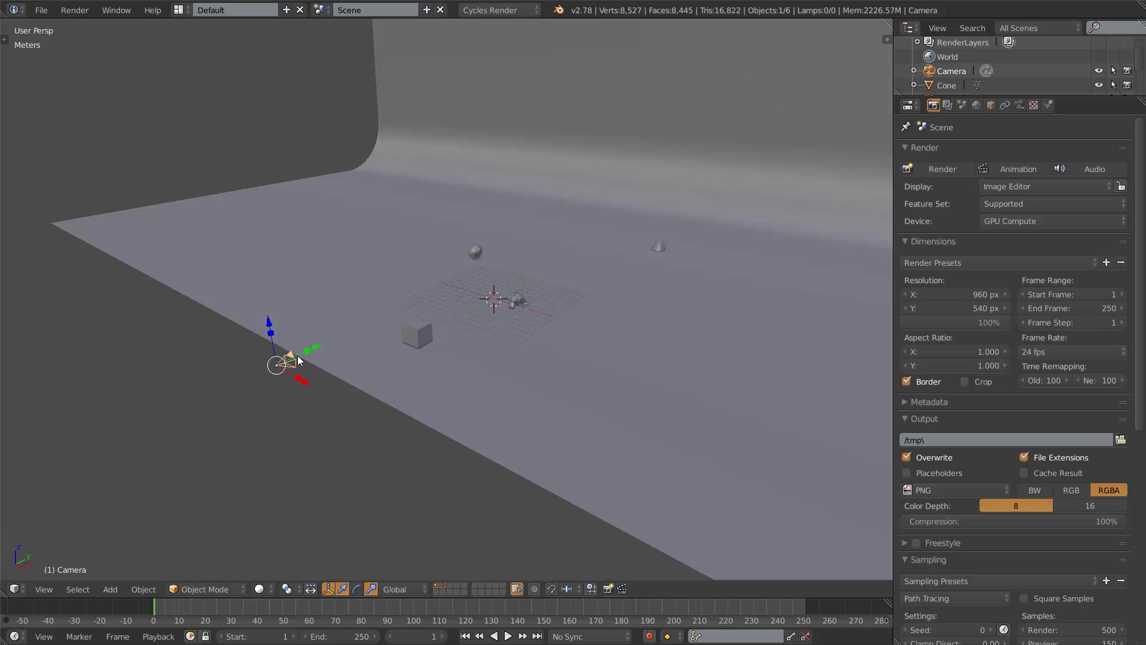
scroll(297, 355, up, 3)
scroll(301, 350, down, 2)
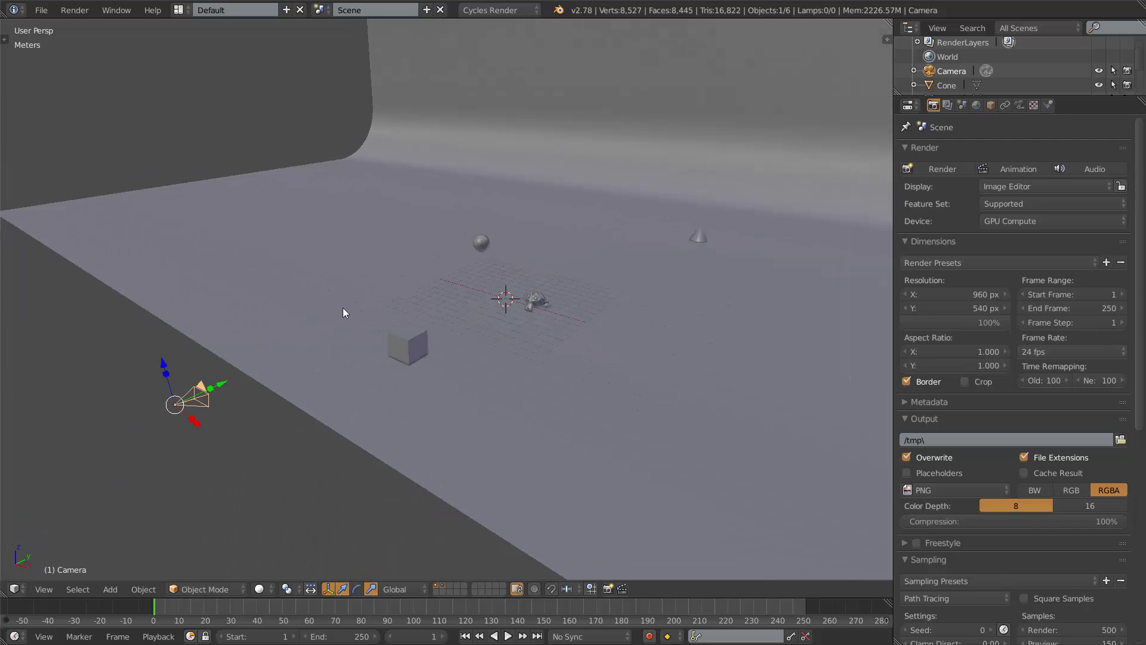
key(KP_0)
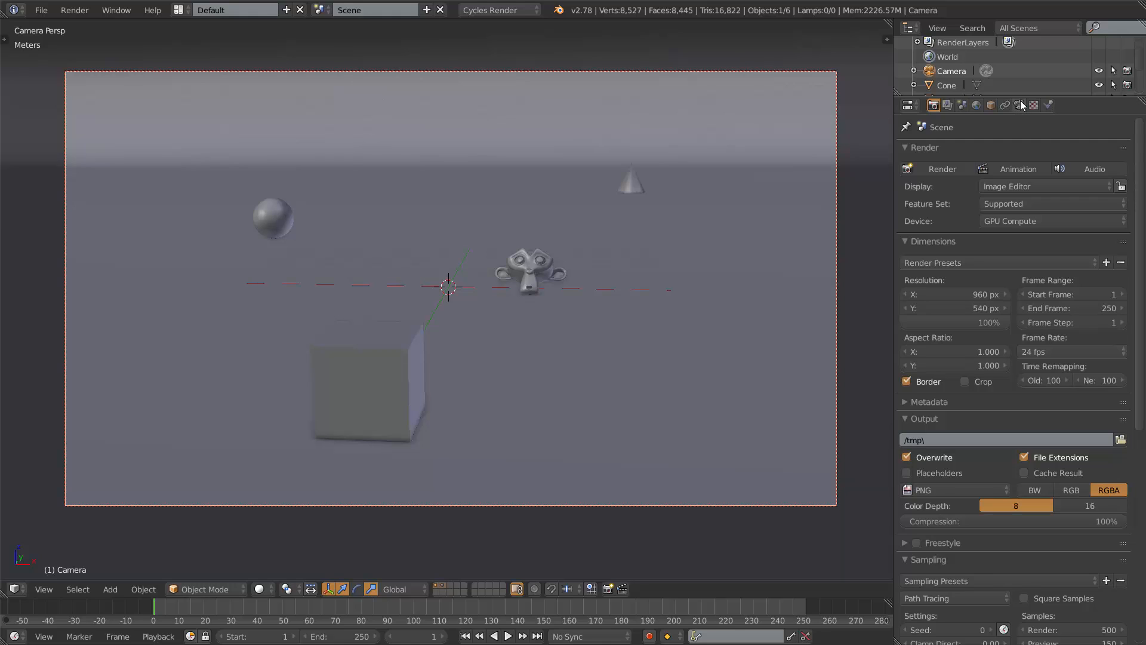
Select the camera and review its lens properties and its position in the scene.
right_click(540, 263)
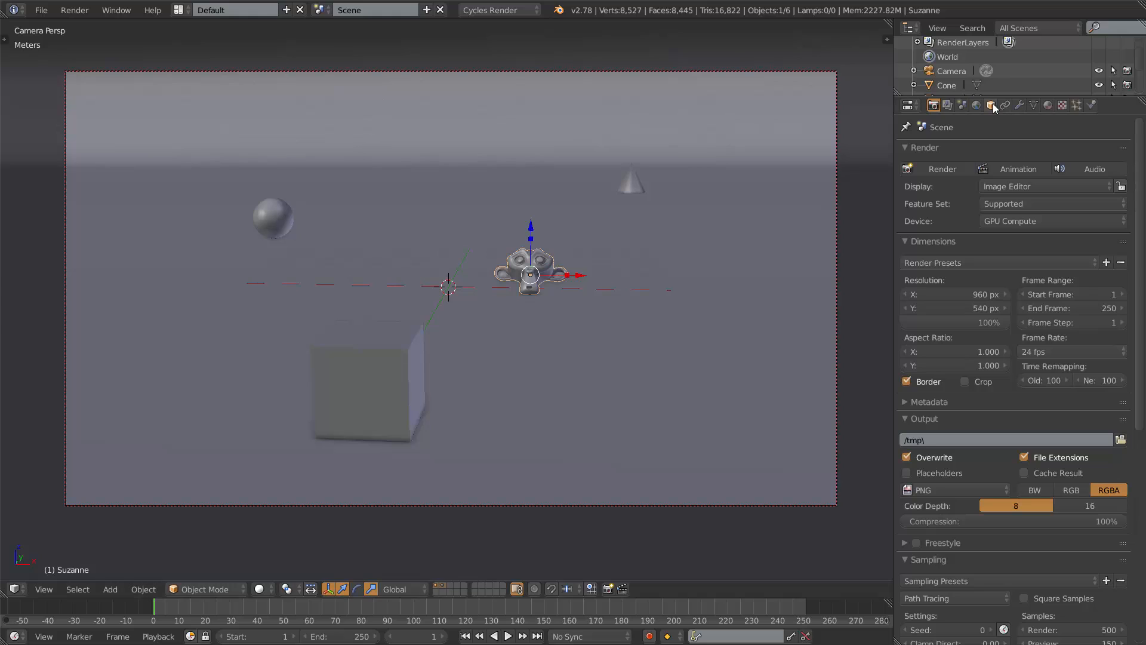
right_click(836, 139)
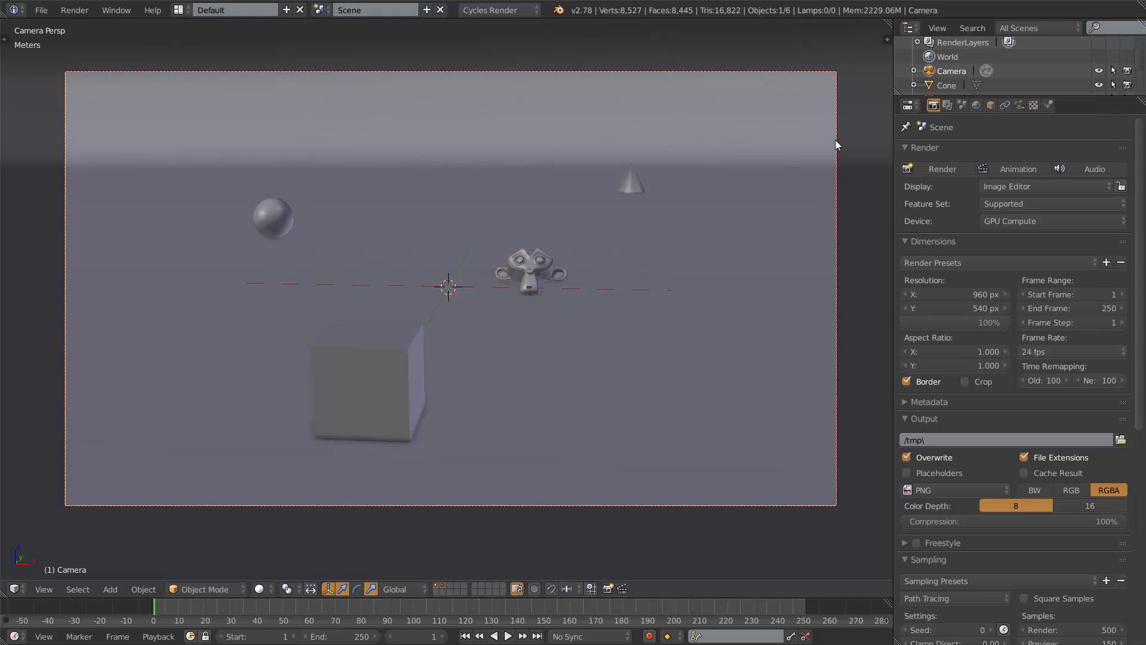
click(1019, 106)
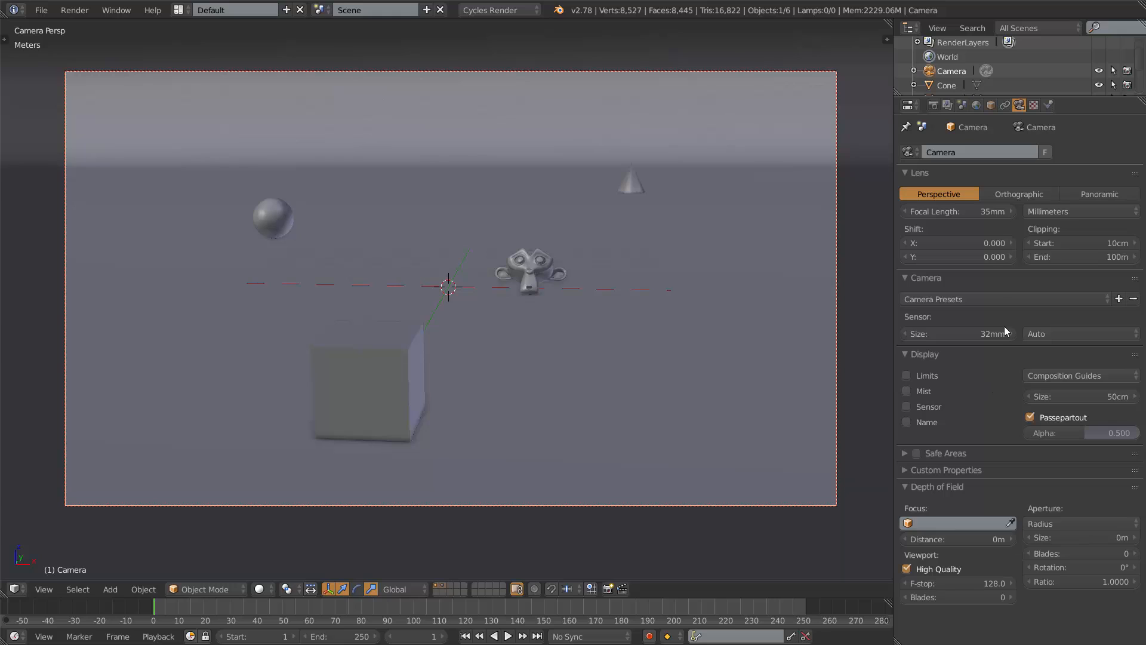
click(935, 106)
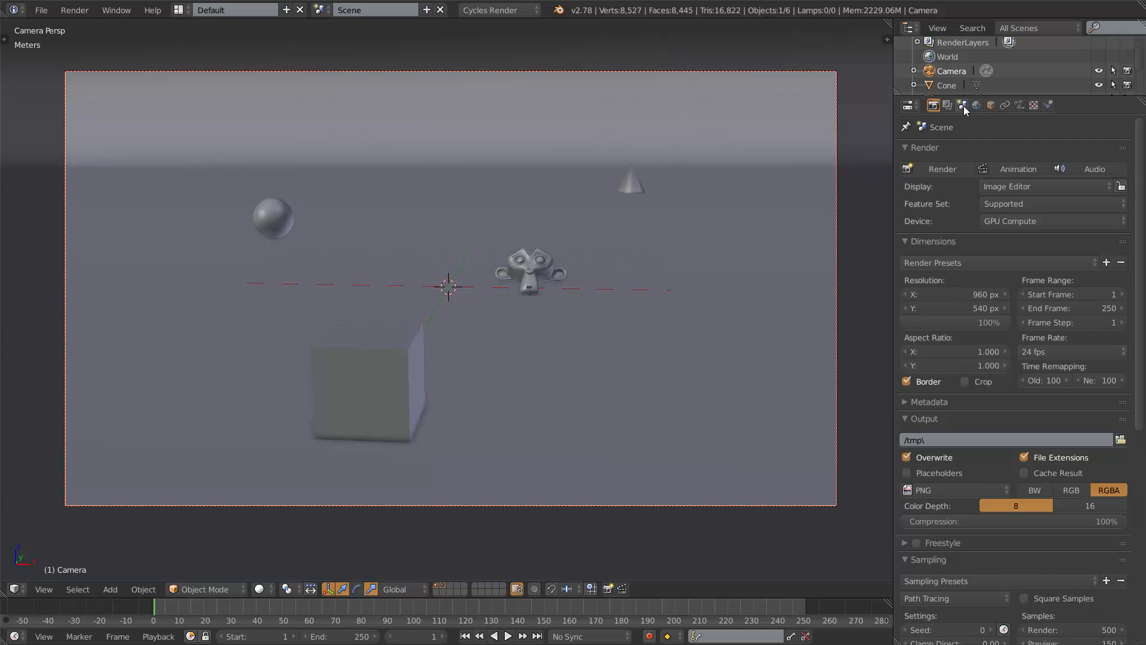
click(1021, 105)
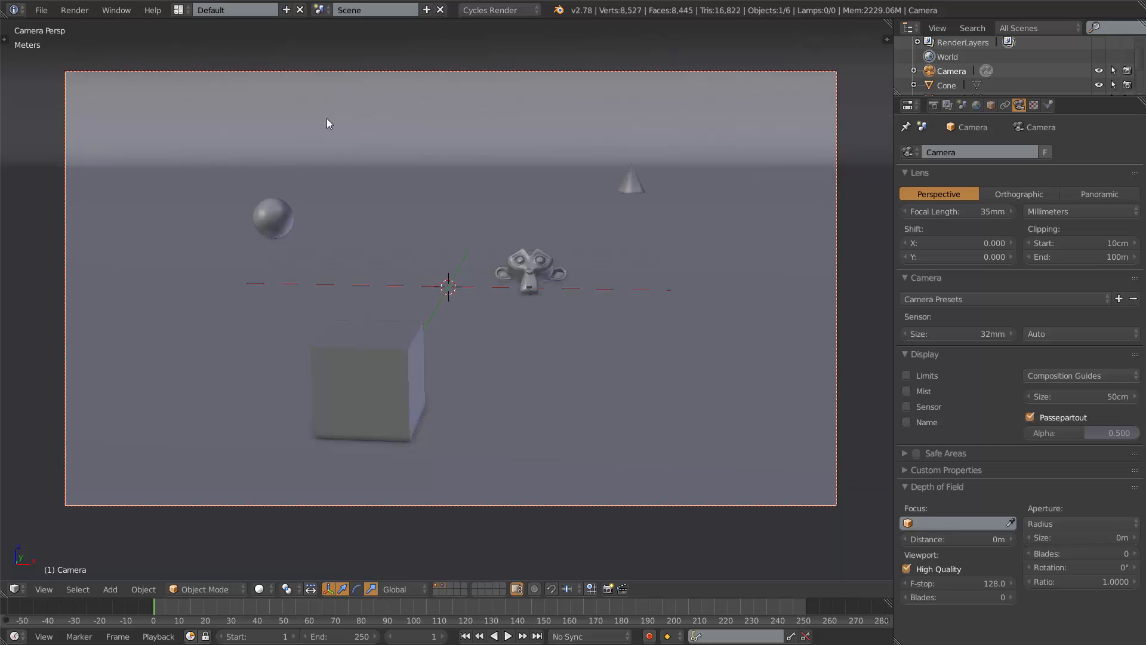
middle_drag(580, 222, 259, 133)
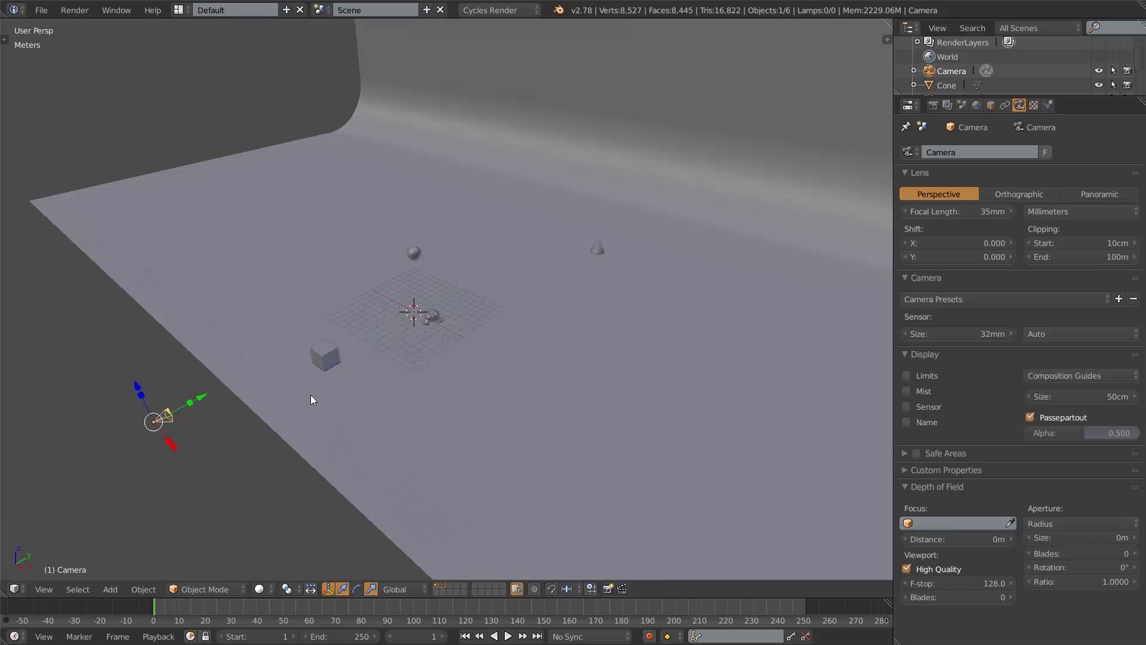
key(KP_5)
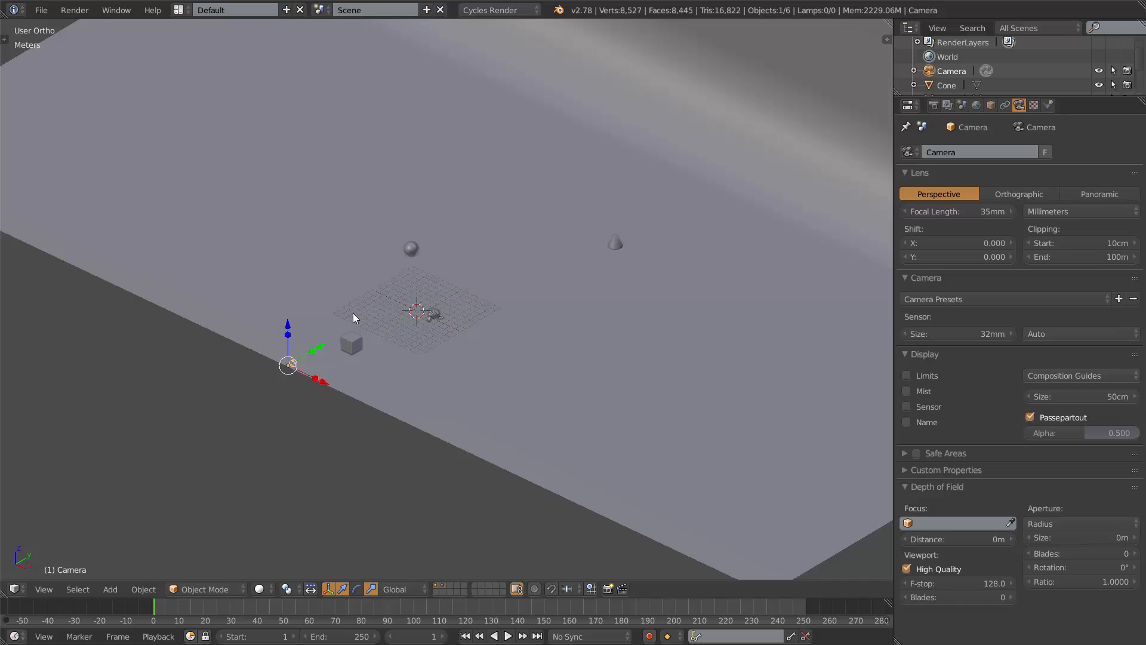
key(KP_0)
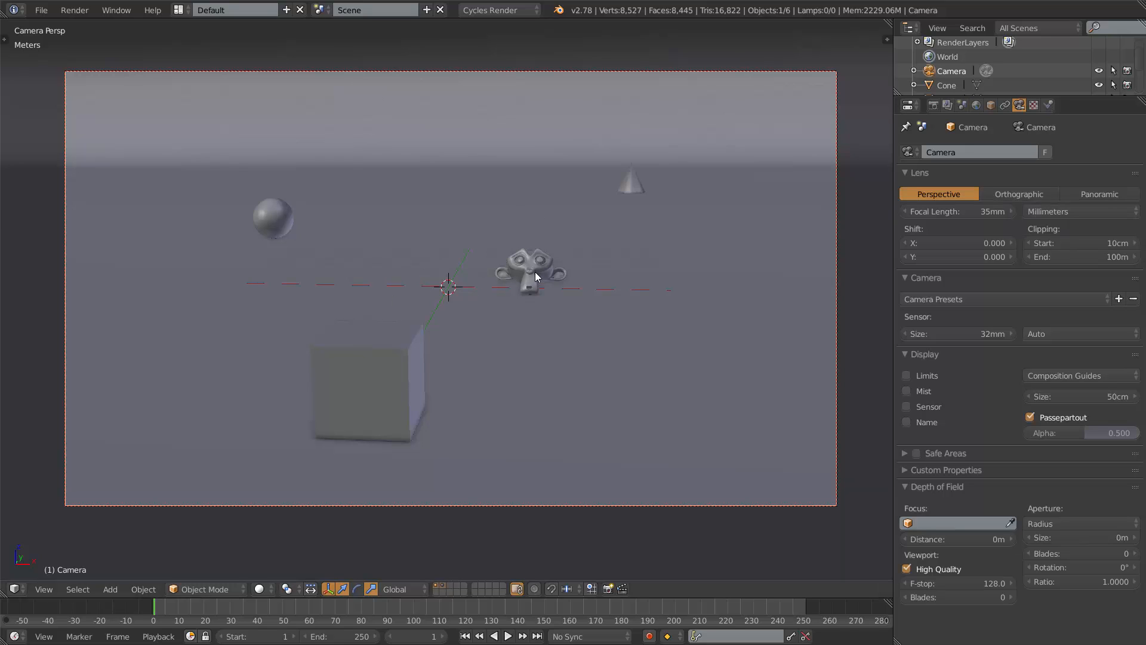
Switch the viewport to an empty scene layer.
middle_drag(535, 271, 501, 328)
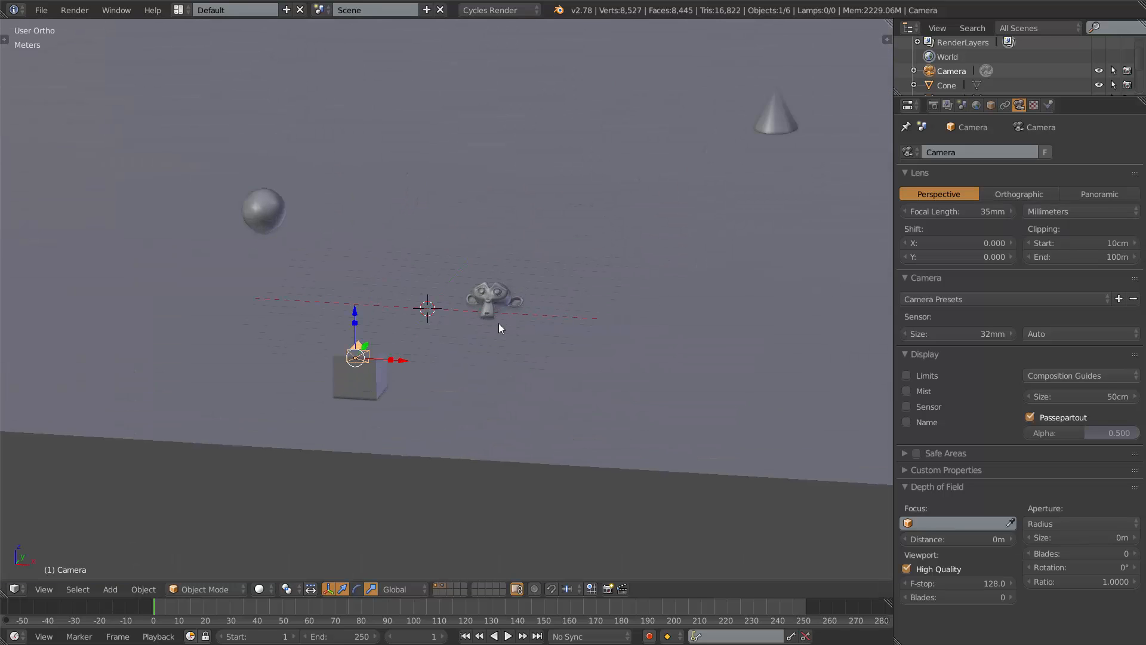
click(452, 585)
scroll(473, 258, up, 5)
middle_drag(395, 309, 423, 322)
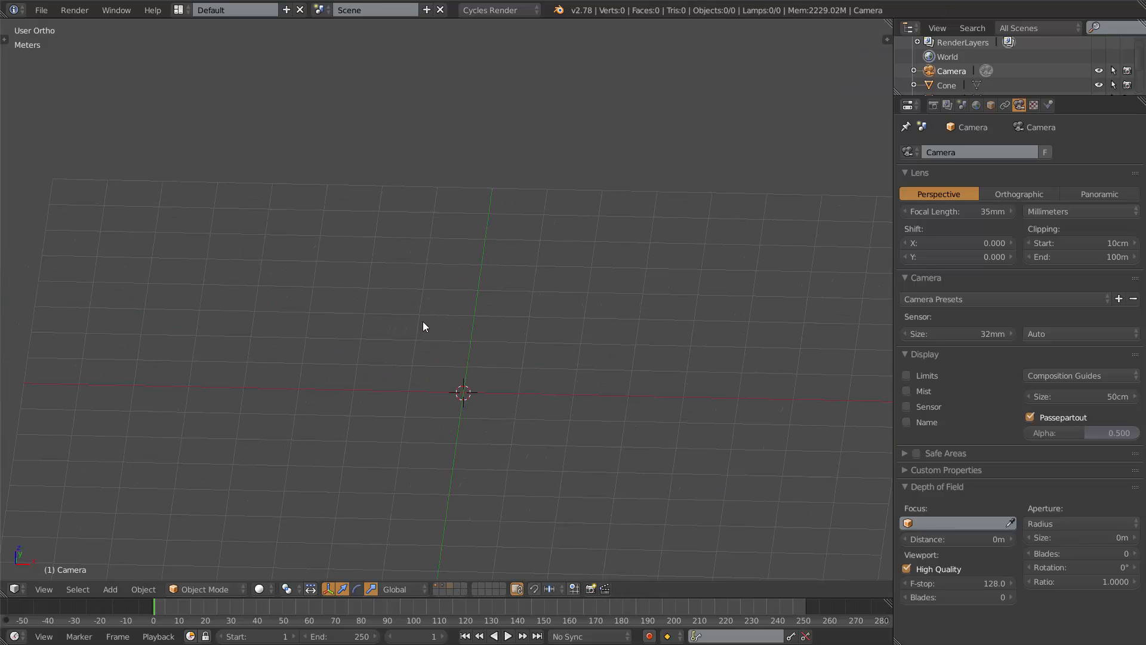
scroll(454, 327, down, 2)
Add a cube mesh on the empty layer.
key(shift+a)
mouse_move(464, 324)
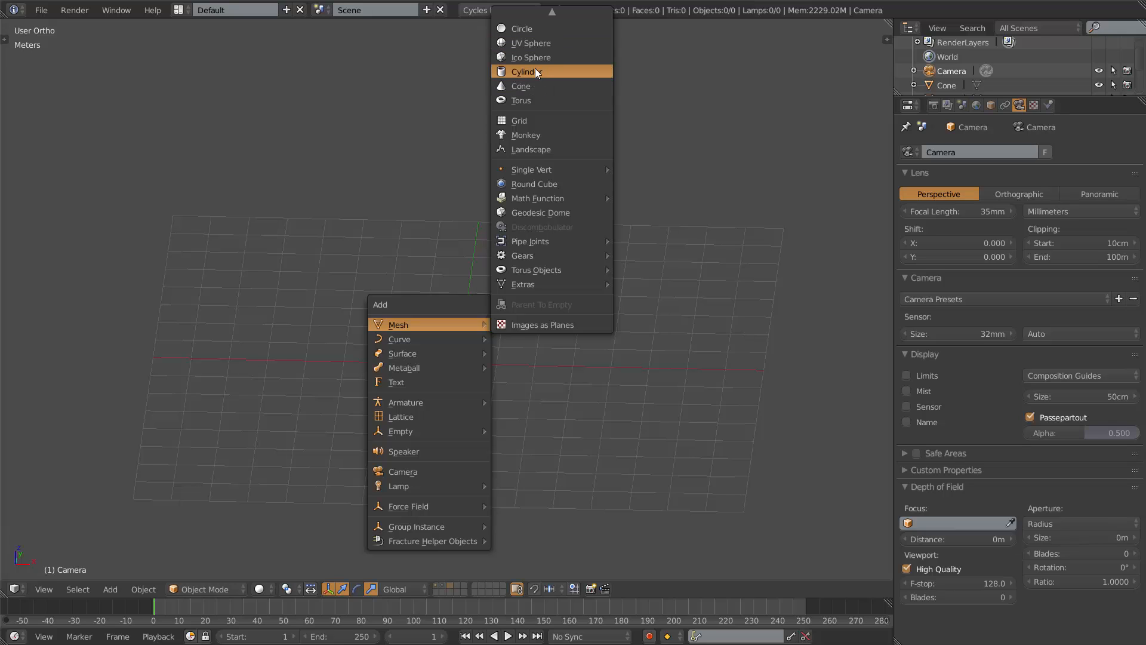
scroll(539, 27, up, 3)
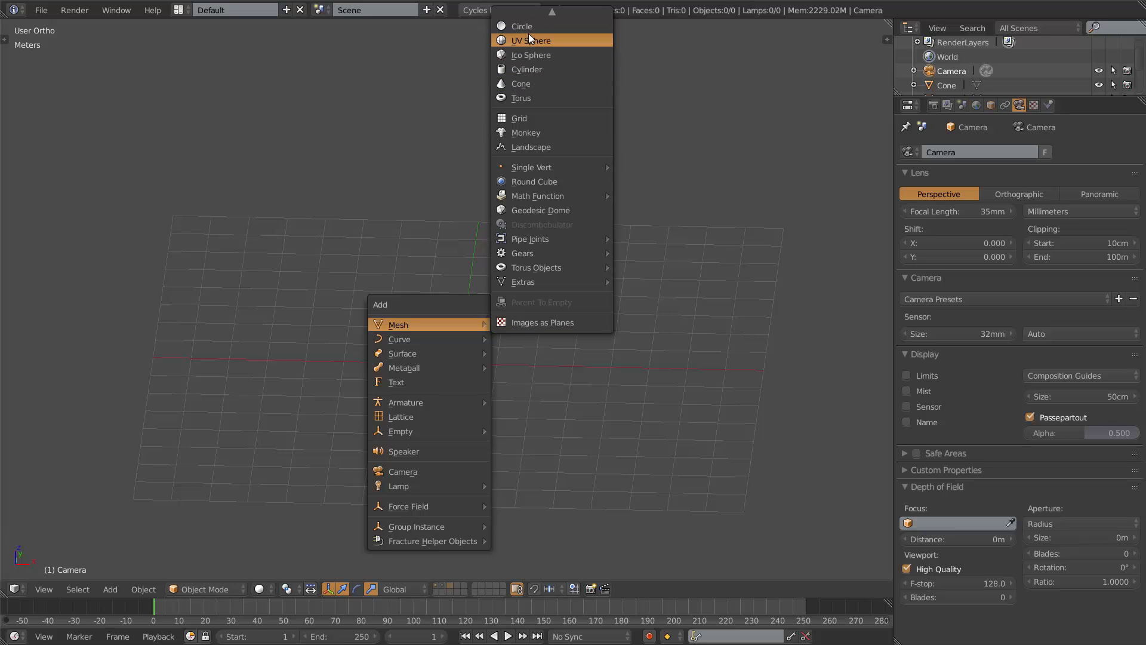
click(538, 33)
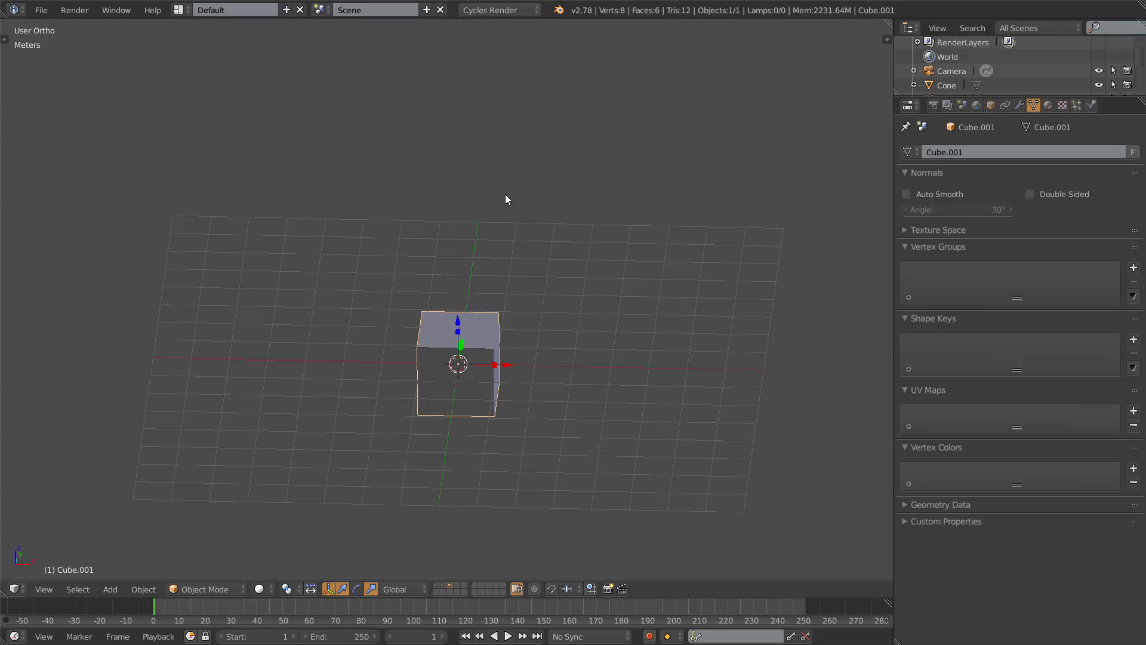
Scale the cube down to about 0.31 on the X and Z axes while keeping its Y size.
scroll(514, 298, up, 4)
scroll(514, 300, down, 2)
shift+middle_drag(543, 349, 529, 249)
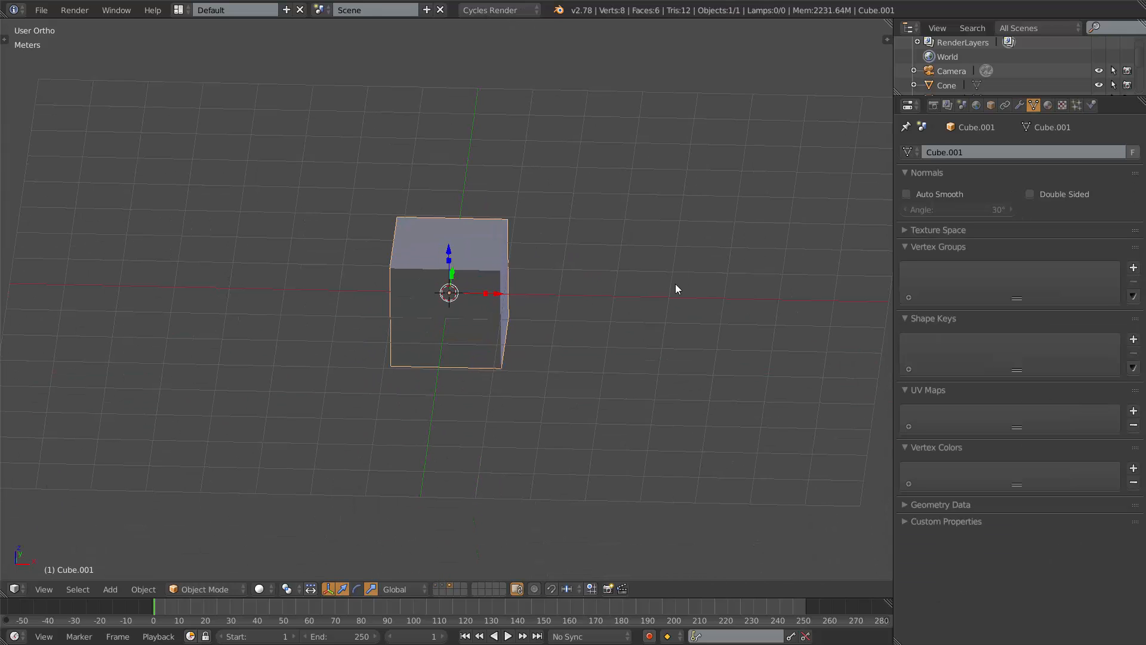
key(s)
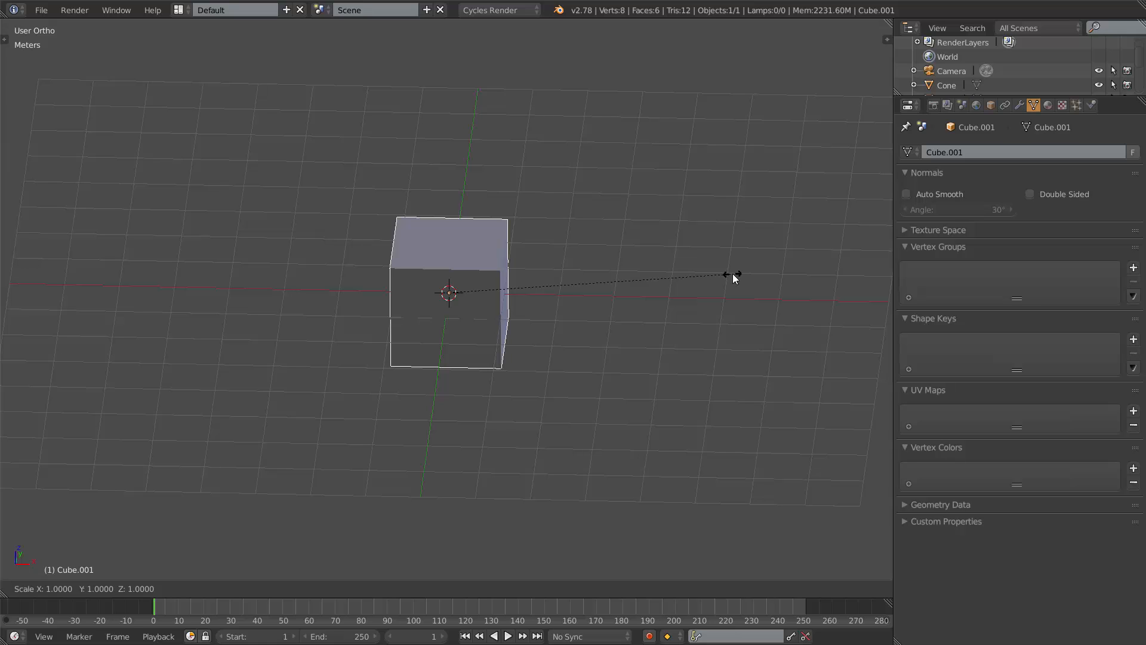
key(shift+y)
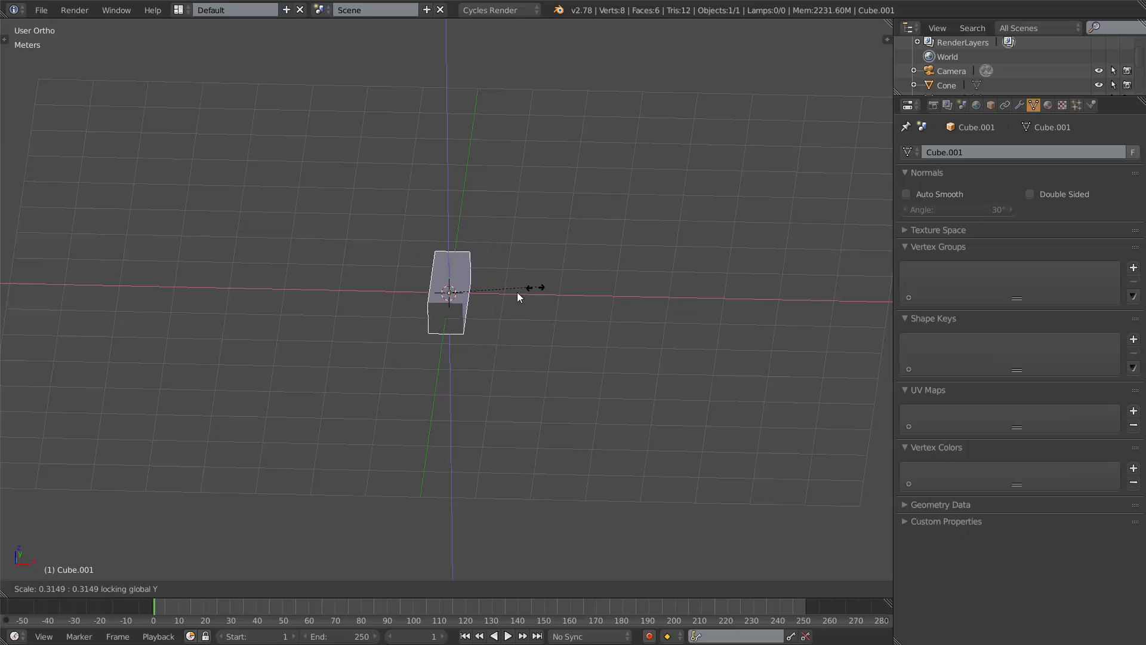
click(471, 294)
middle_drag(567, 276, 512, 293)
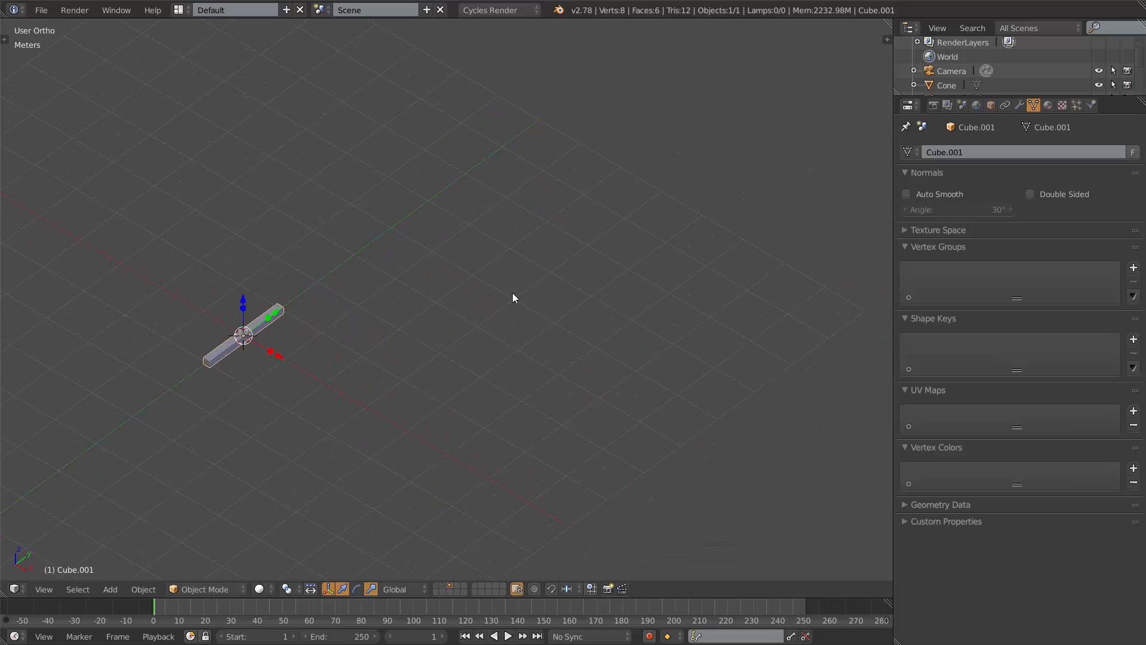
Stretch the thin box along the Y axis by about 12 times into a long bar.
key(s)
key(y)
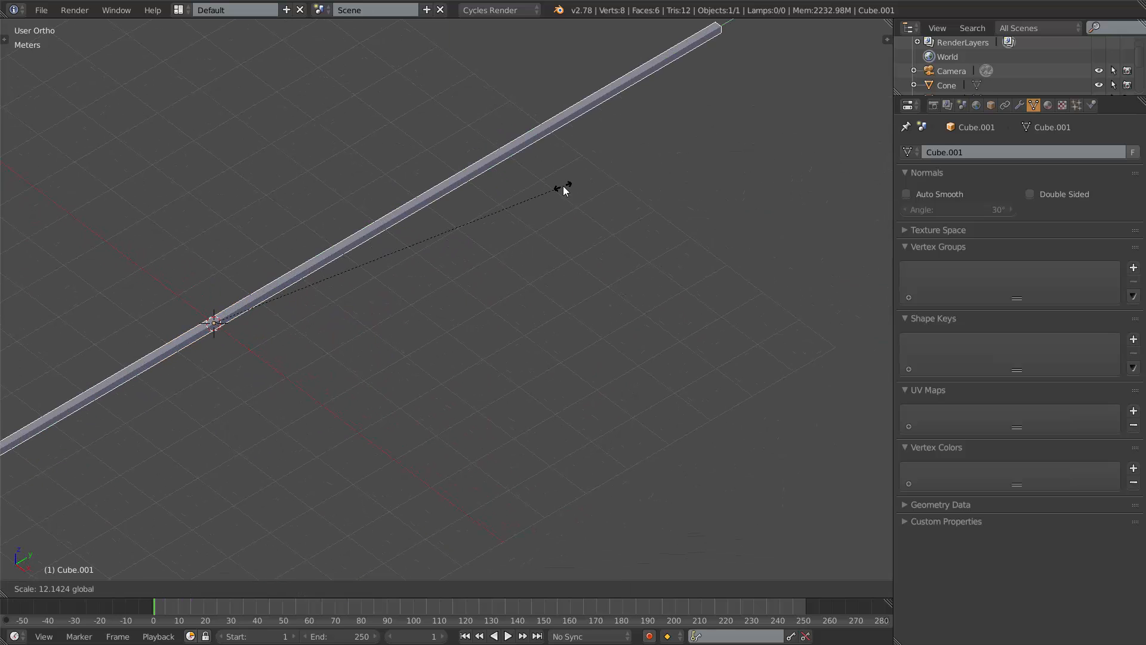
click(564, 186)
Move the bar a short distance along the negative X axis.
scroll(456, 303, down, 5)
middle_drag(457, 303, 524, 292)
scroll(524, 291, up, 4)
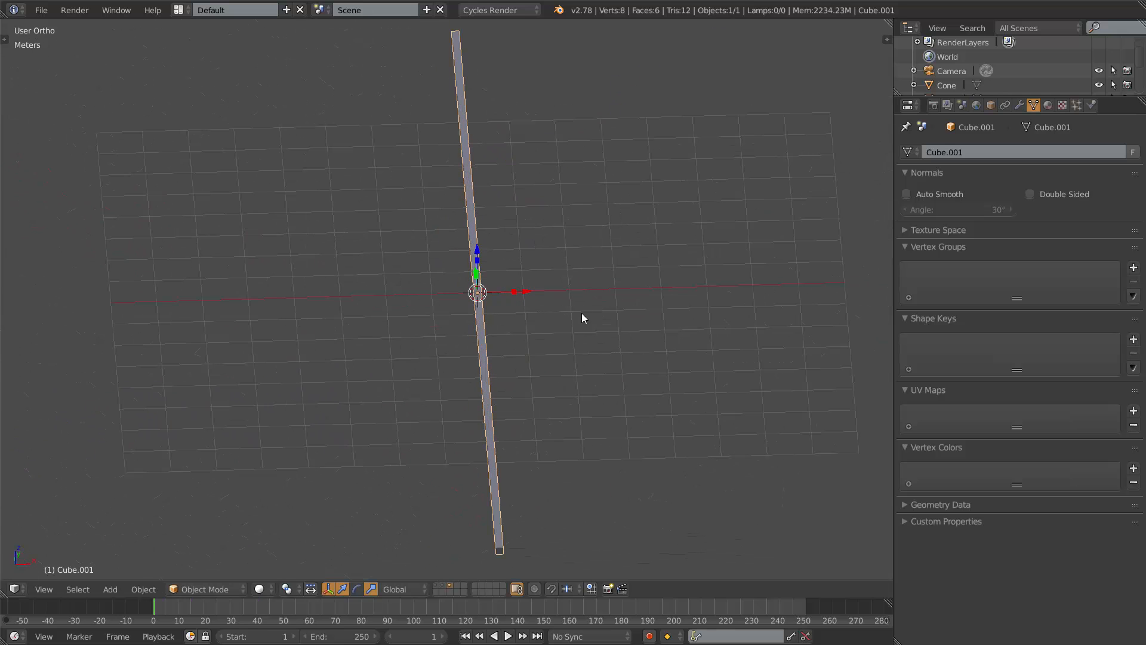
shift+middle_drag(582, 314, 542, 237)
key(g)
key(x)
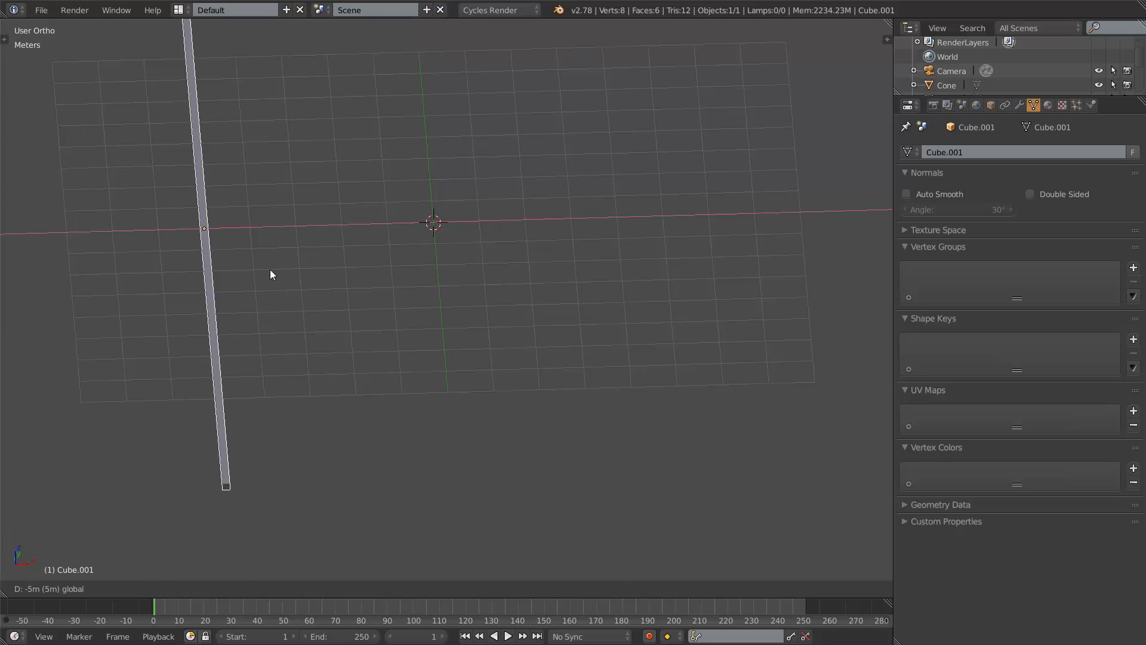
click(431, 253)
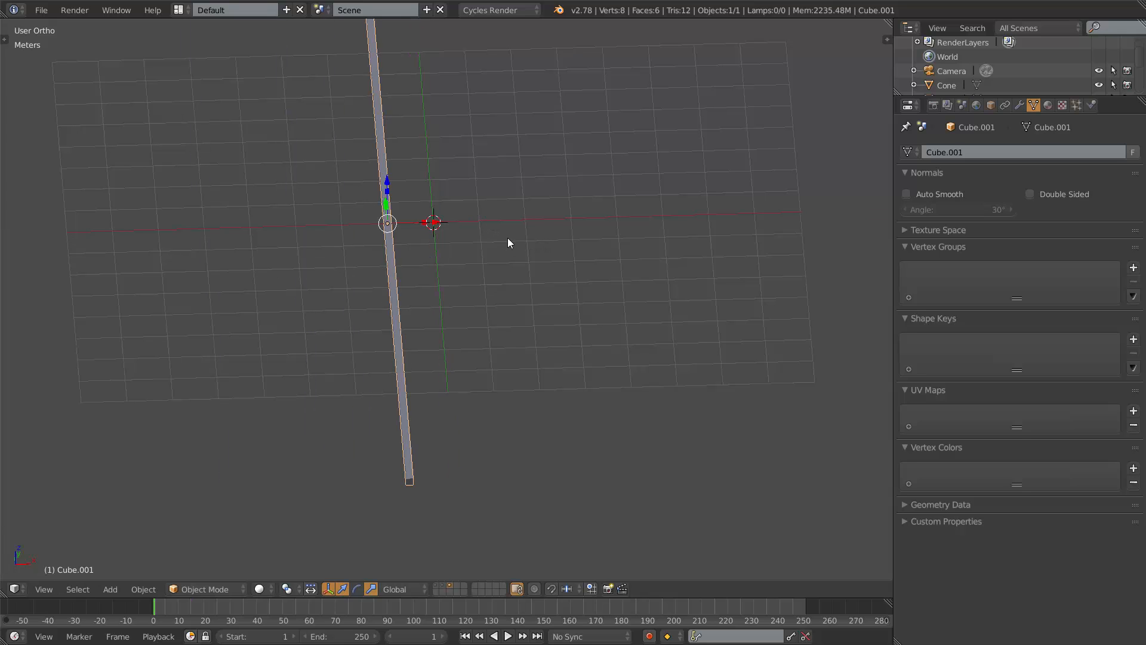
Duplicate the bar and move the copy along X to the other side of the origin.
key(shift+d)
right_click(507, 237)
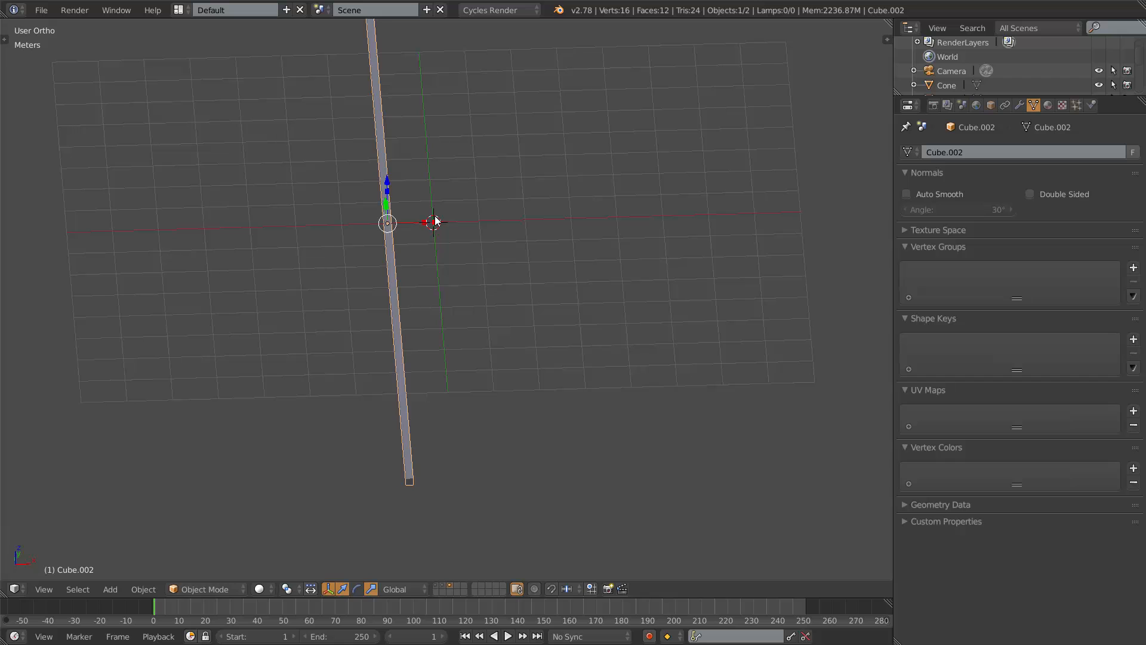
key(g)
key(x)
click(530, 216)
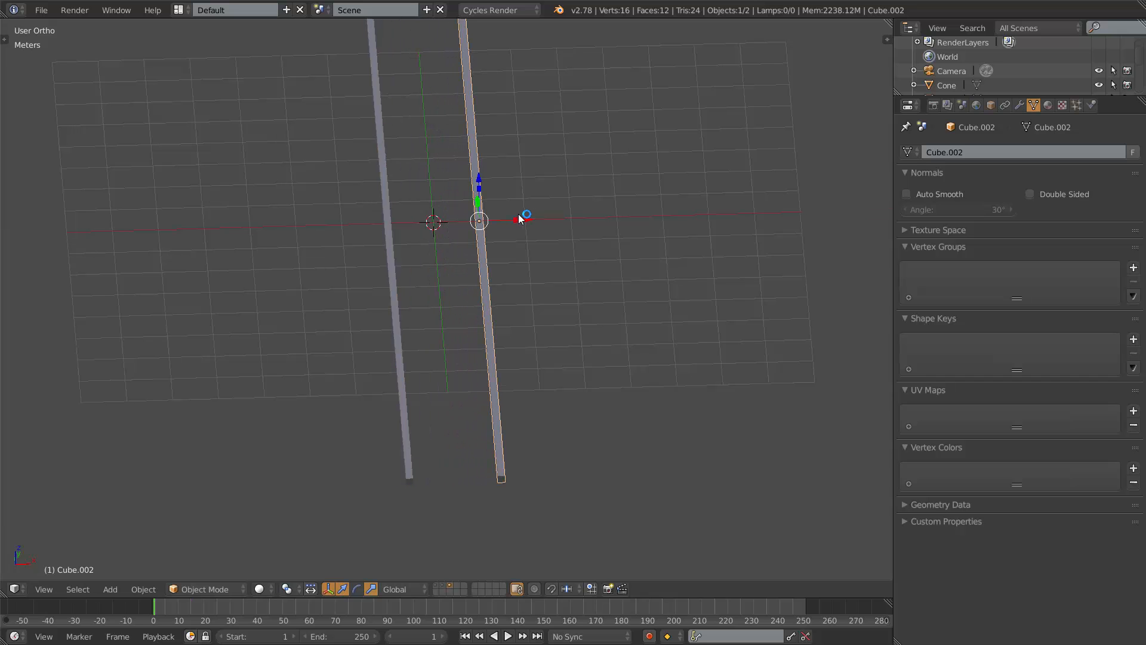
Select both bars and scale them together.
scroll(501, 236, down, 3)
middle_drag(485, 244, 426, 275)
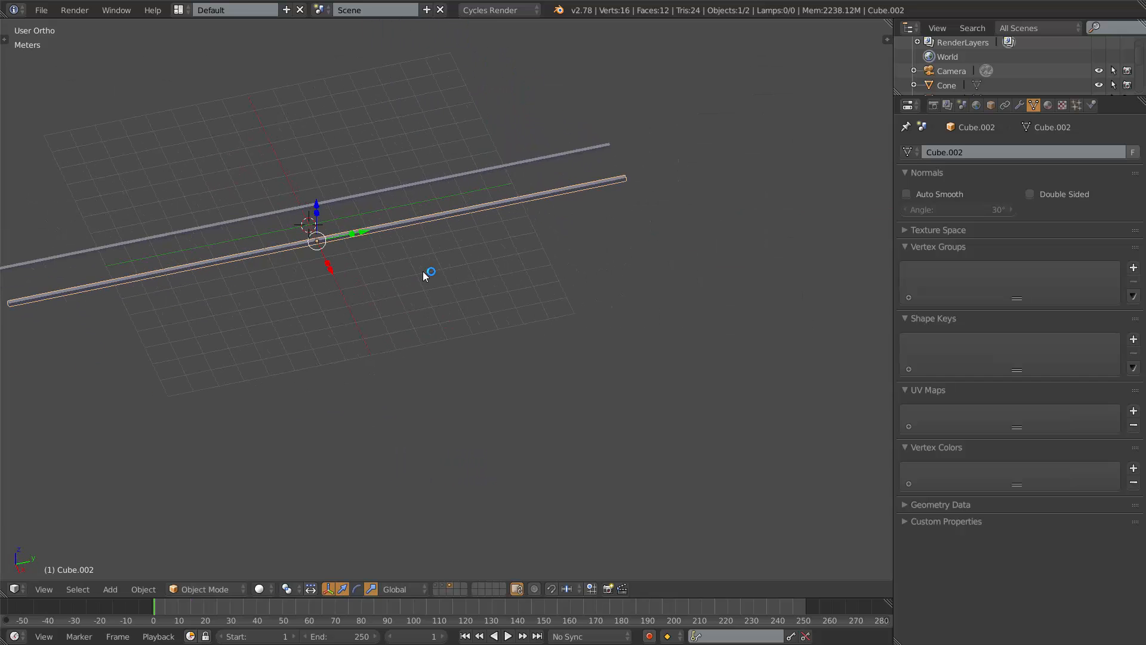
shift+right_click(380, 191)
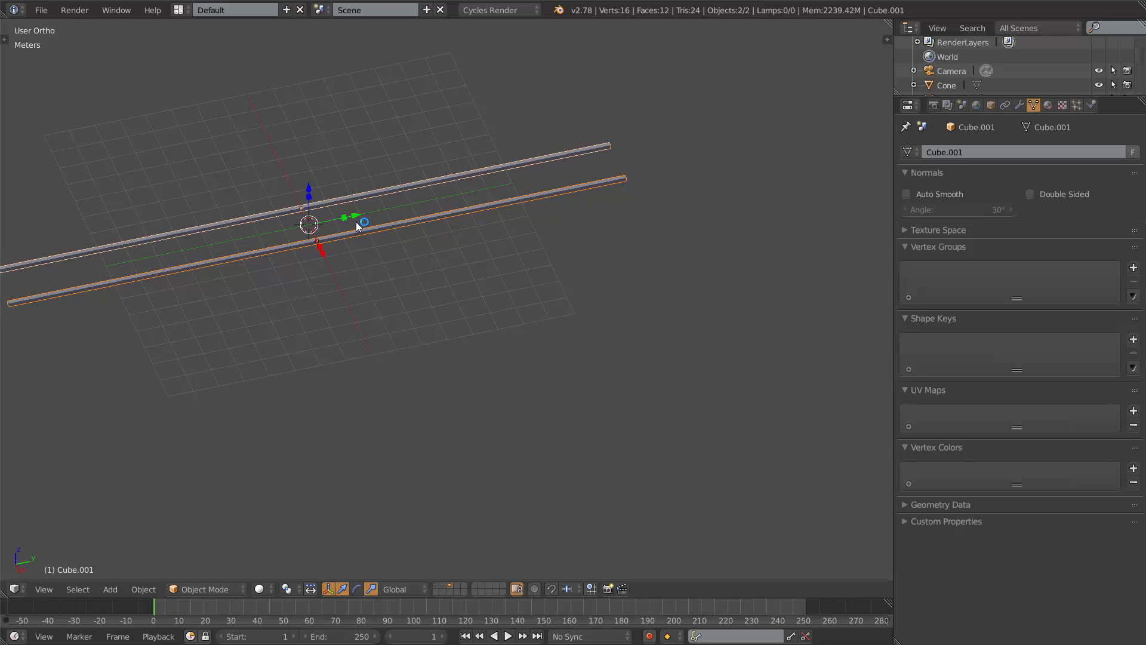
key(s)
click(424, 237)
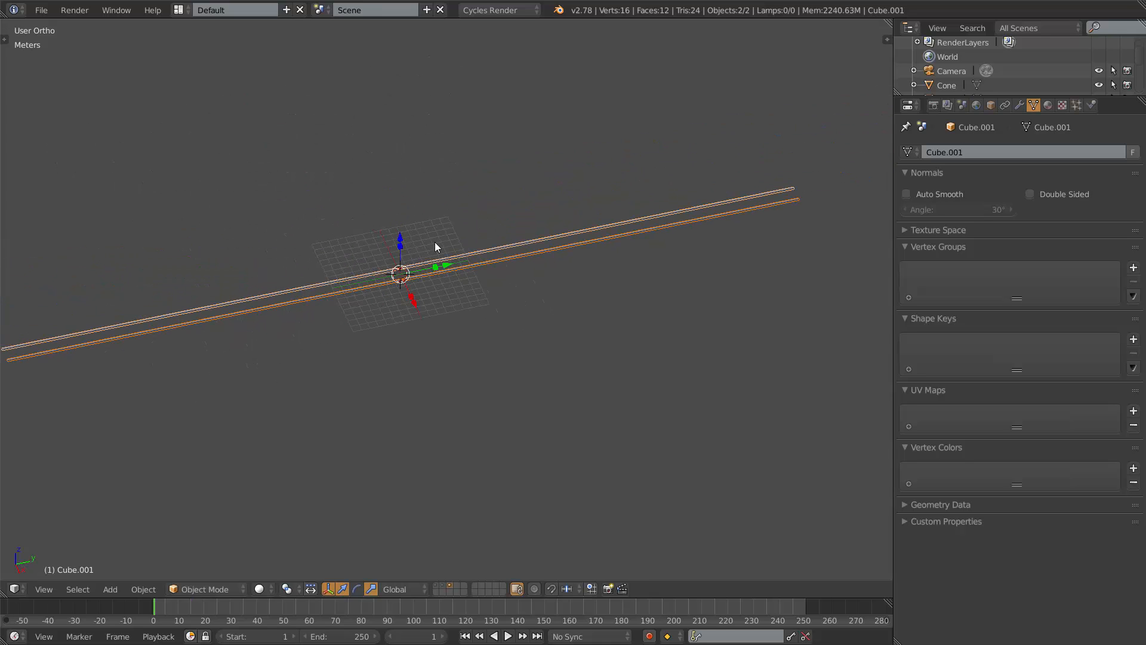
Move both bars along their length so they extend away from the origin.
scroll(435, 241, down, 3)
key(g)
drag(766, 215, 766, 215)
scroll(358, 312, up, 6)
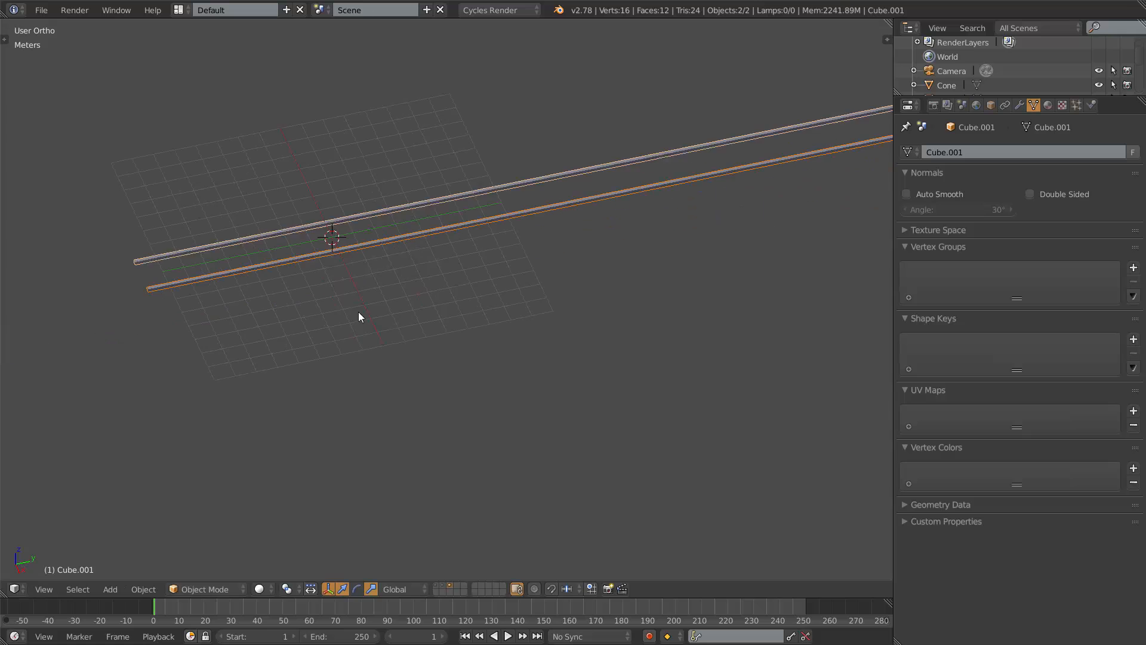
middle_drag(338, 250, 403, 231)
shift+middle_drag(436, 172, 417, 266)
scroll(413, 214, down, 4)
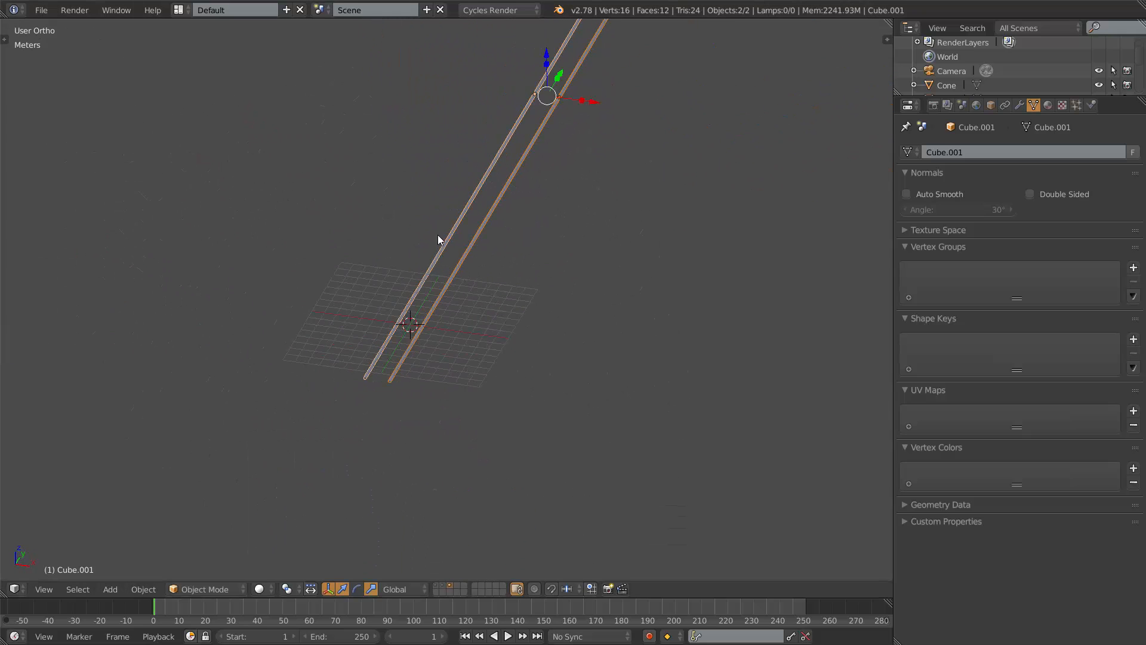
Deselect everything and inspect the two rails from several angles.
key(a)
scroll(515, 227, up, 4)
scroll(513, 281, down, 3)
shift+middle_drag(507, 252, 522, 312)
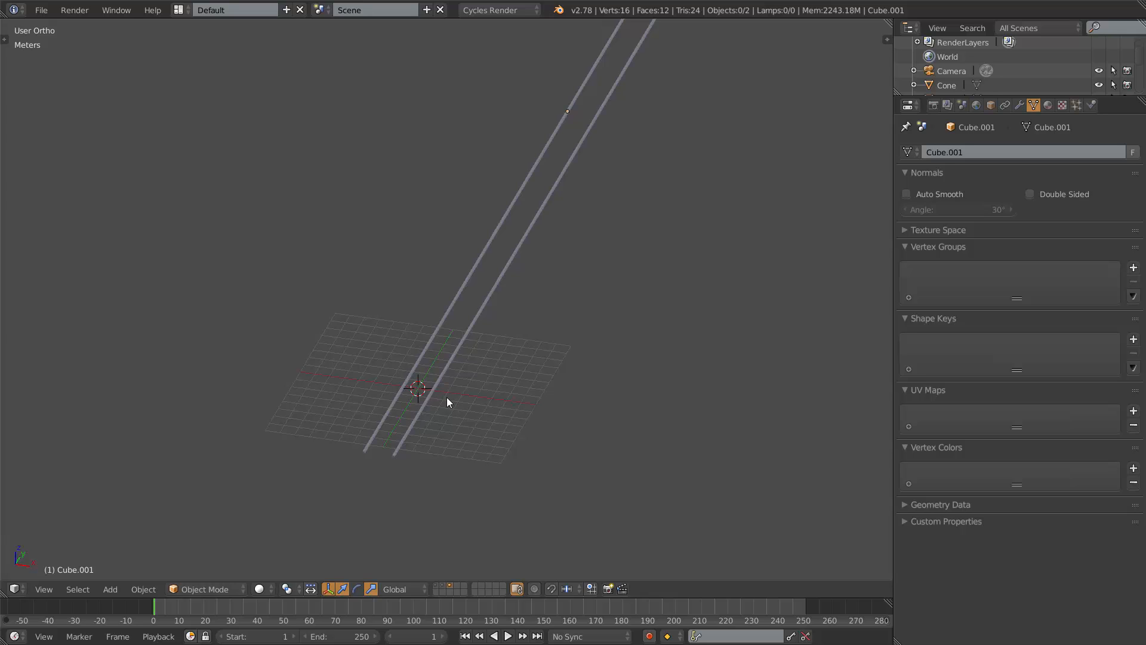
shift+middle_drag(548, 284, 488, 431)
scroll(507, 371, down, 3)
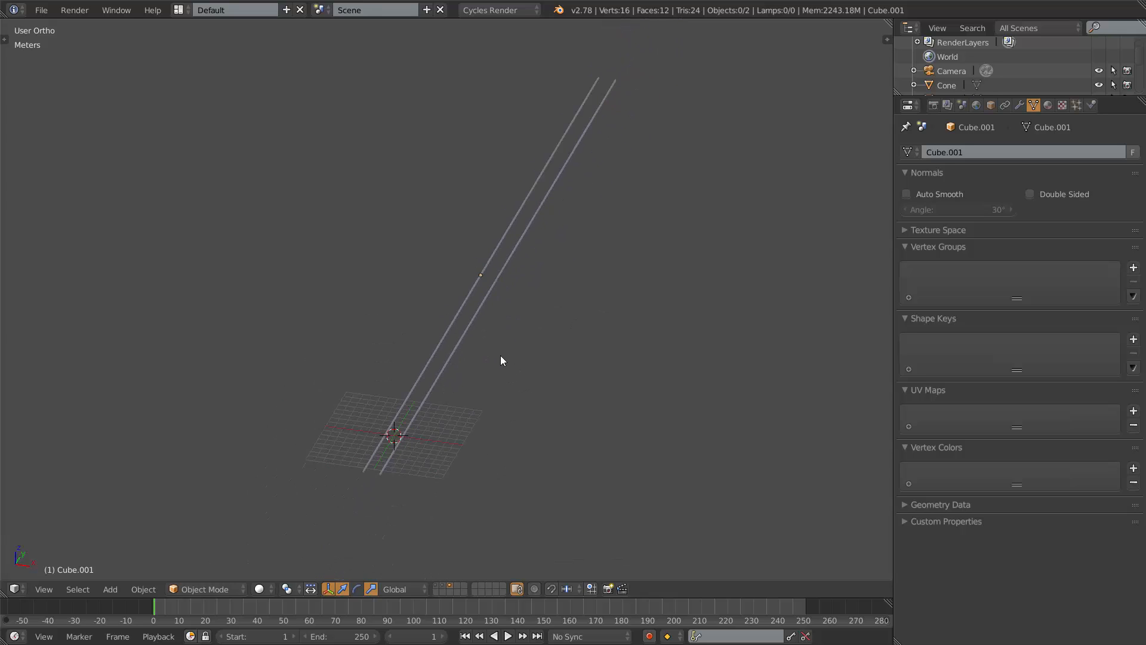
scroll(499, 358, up, 2)
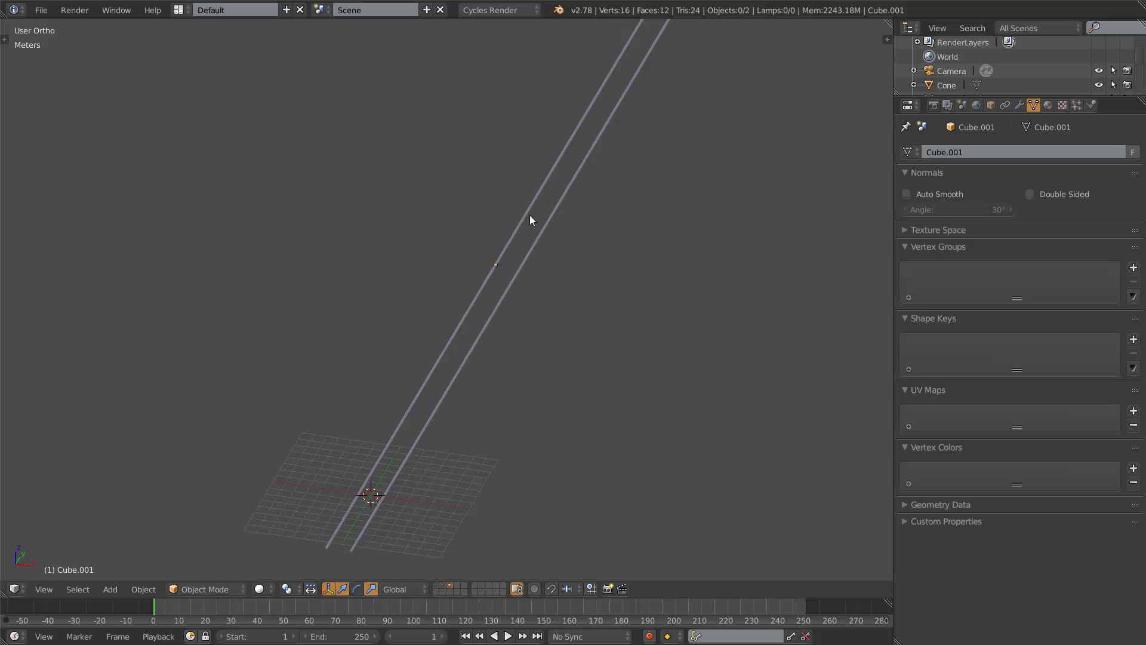
mouse_move(518, 408)
shift+middle_down()
mouse_move(578, 267)
mouse_move(510, 389)
shift+middle_up()
scroll(505, 314, up, 6)
scroll(500, 327, down, 5)
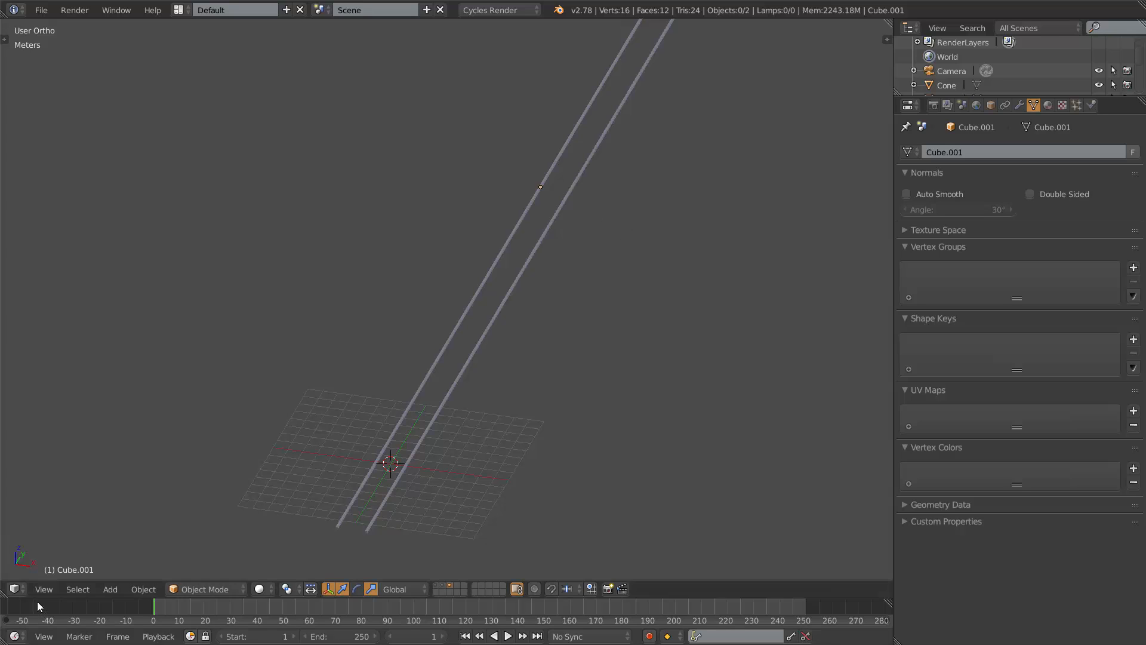
Toggle between perspective and orthographic views to examine the rails.
click(52, 589)
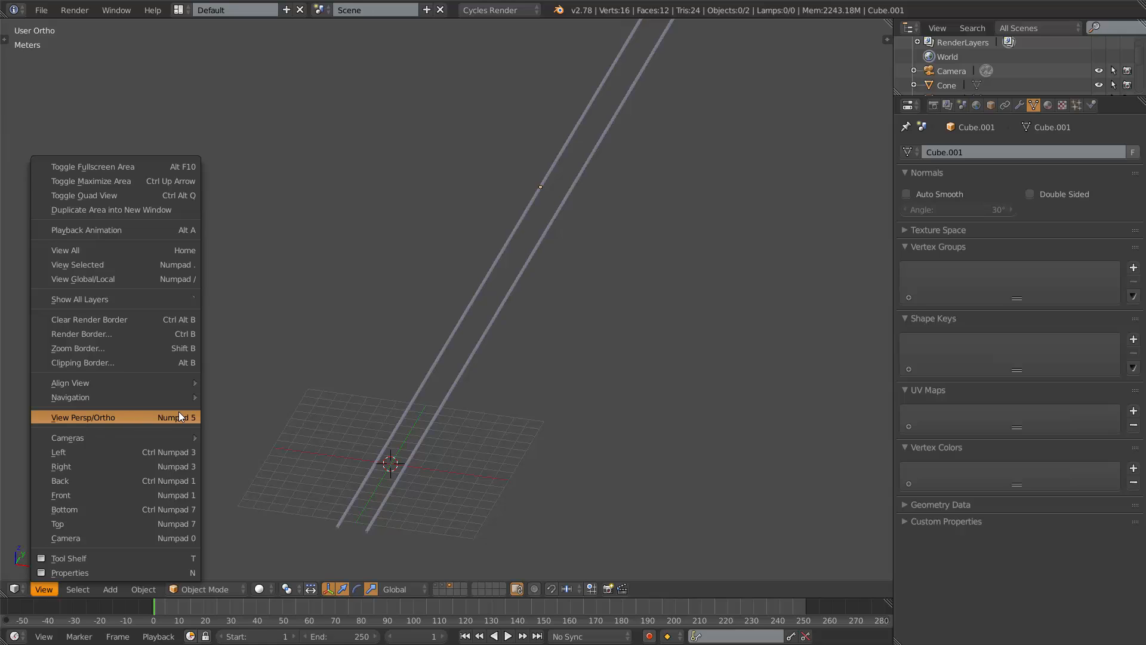
click(147, 420)
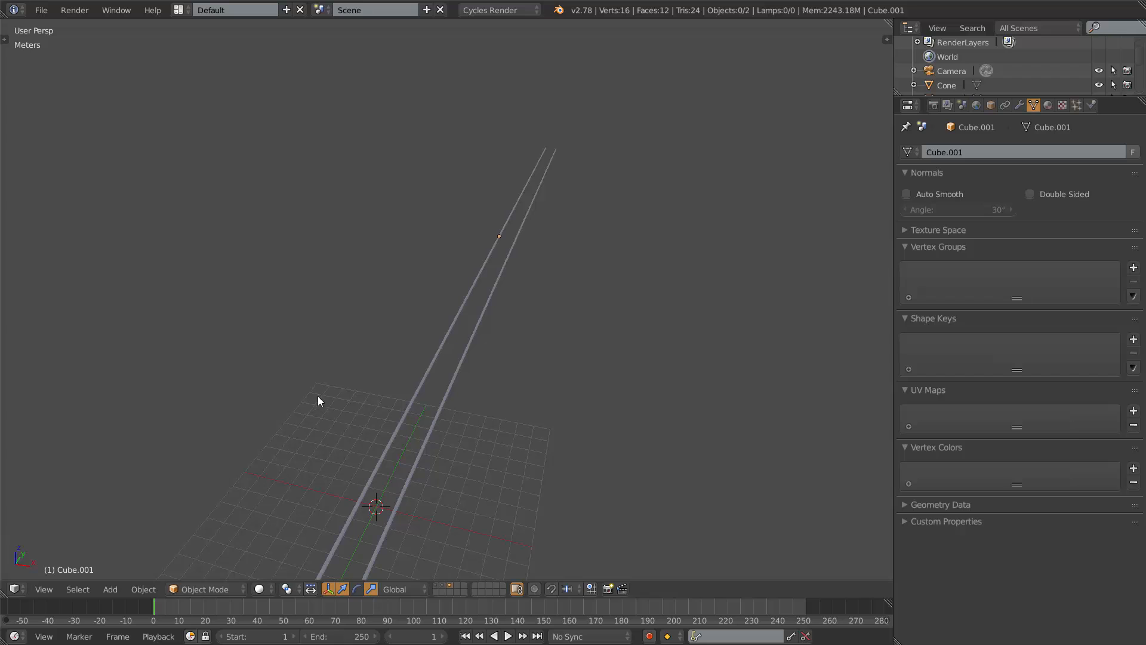
shift+middle_drag(505, 398, 549, 289)
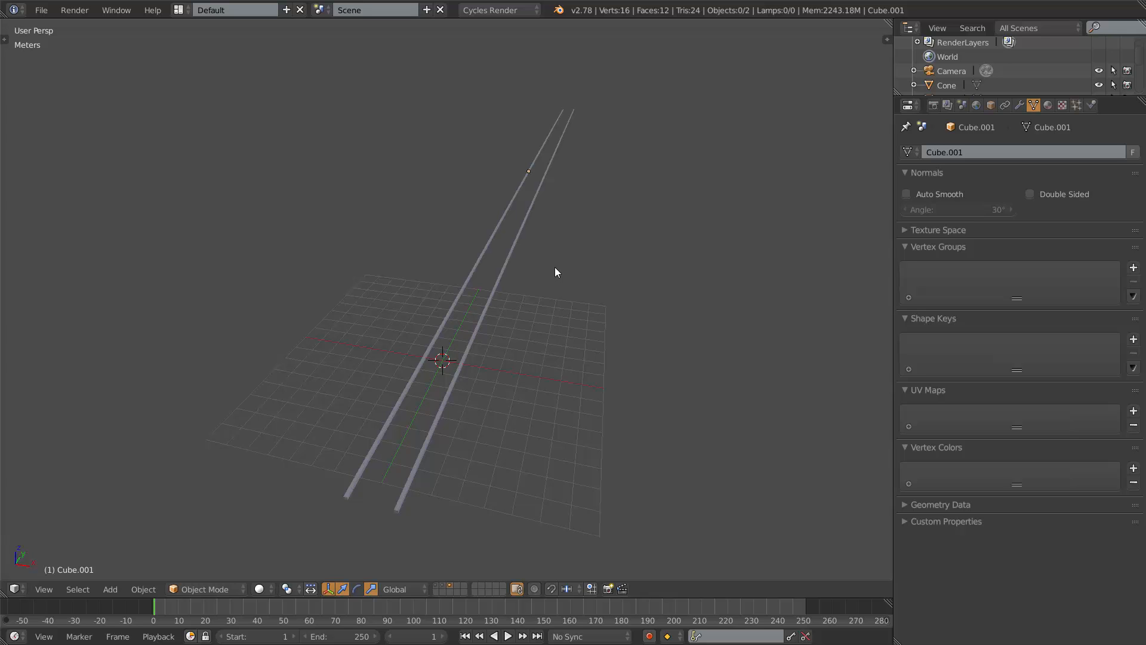
middle_drag(497, 359, 518, 321)
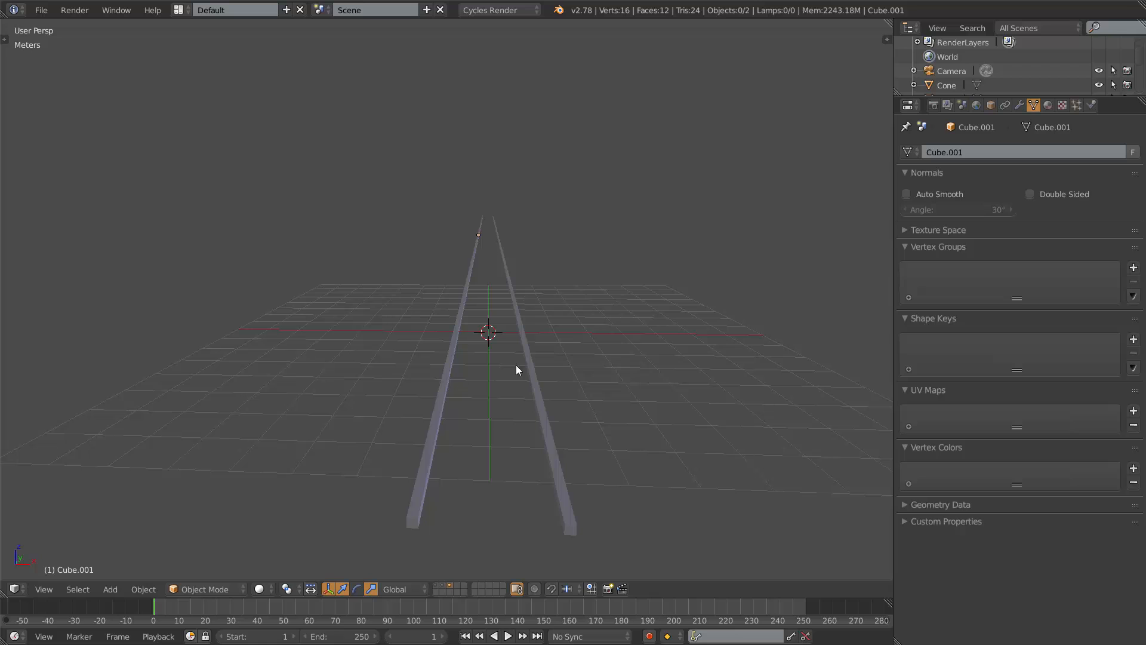
middle_drag(585, 301, 519, 334)
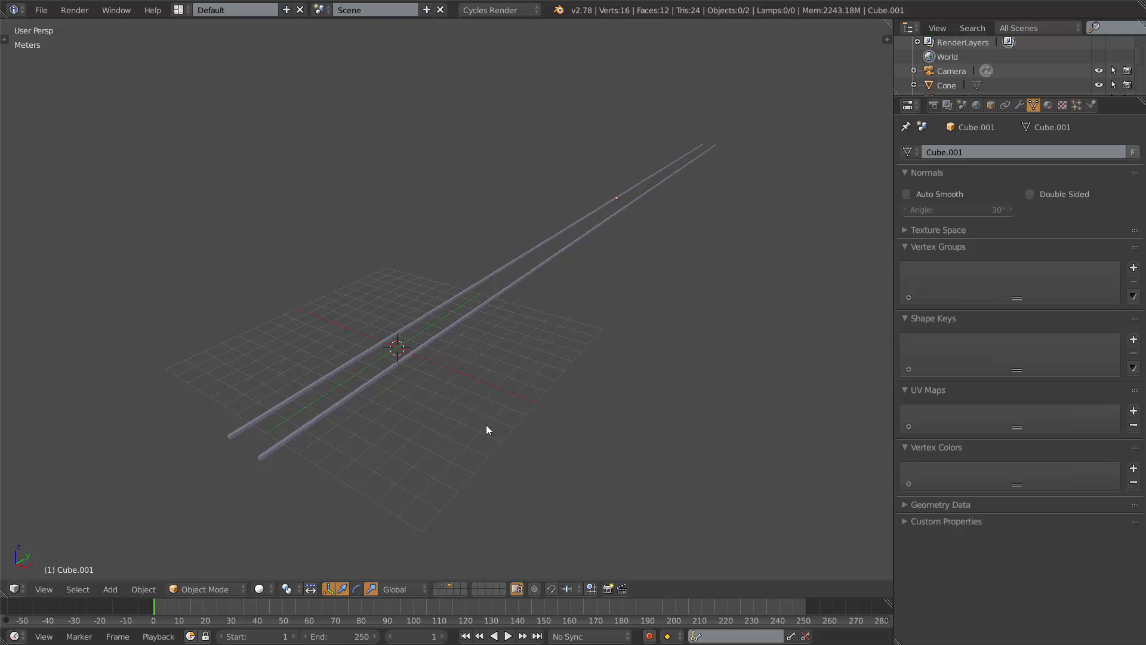
key(KP_5)
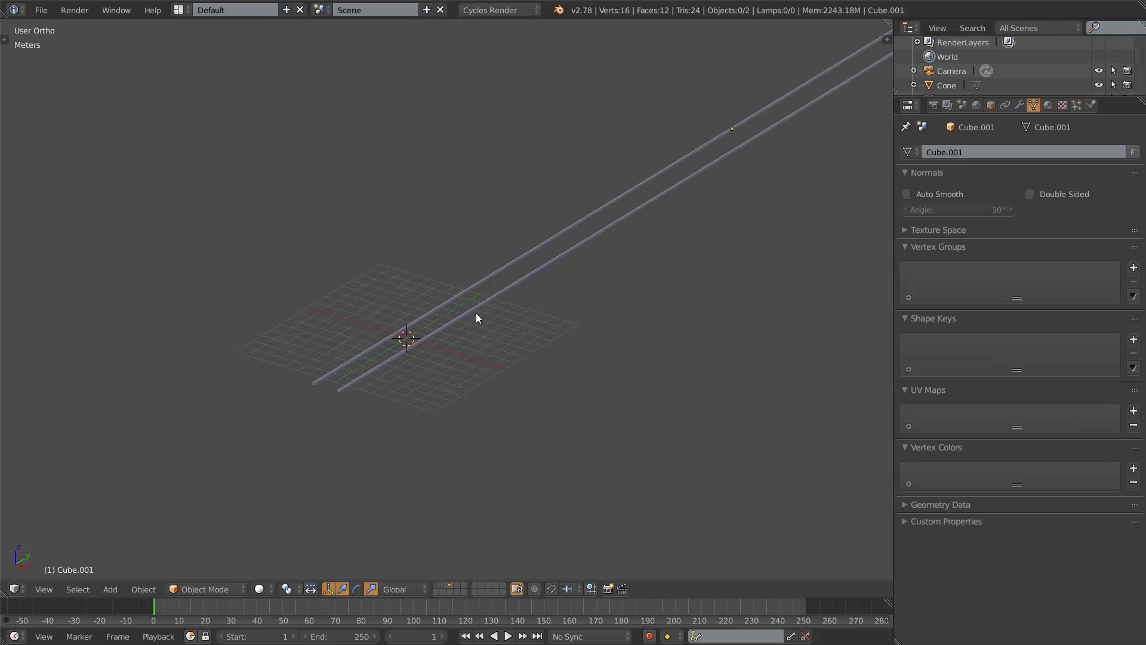
scroll(388, 420, up, 4)
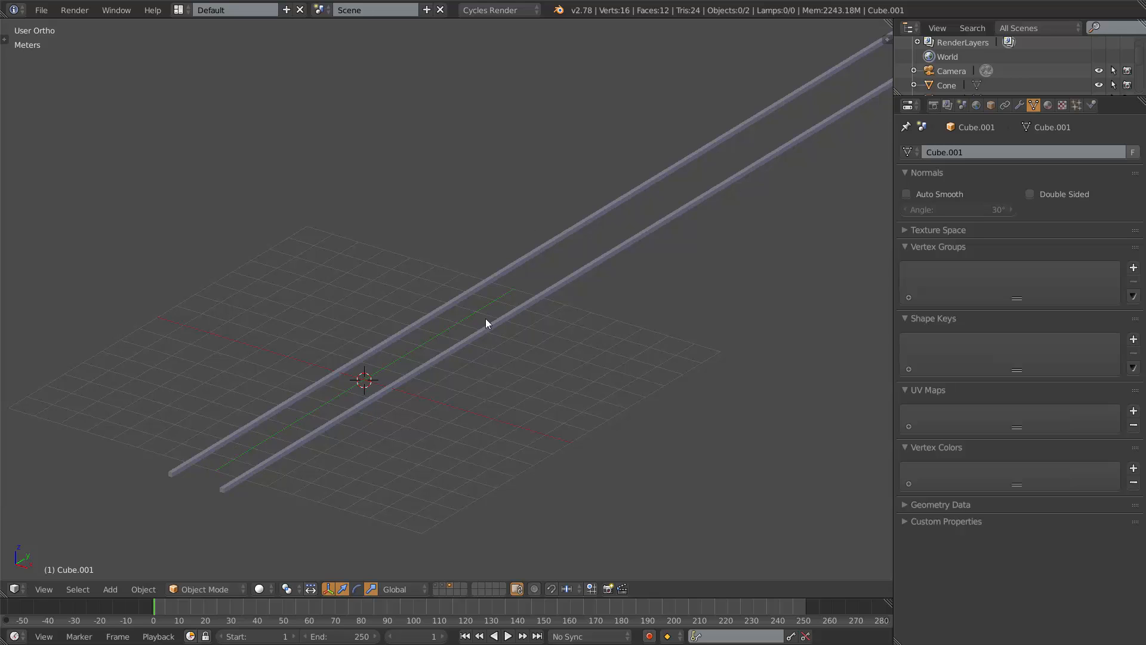
Switch the viewport back to the layer holding the original scene objects.
click(449, 587)
scroll(508, 197, down, 4)
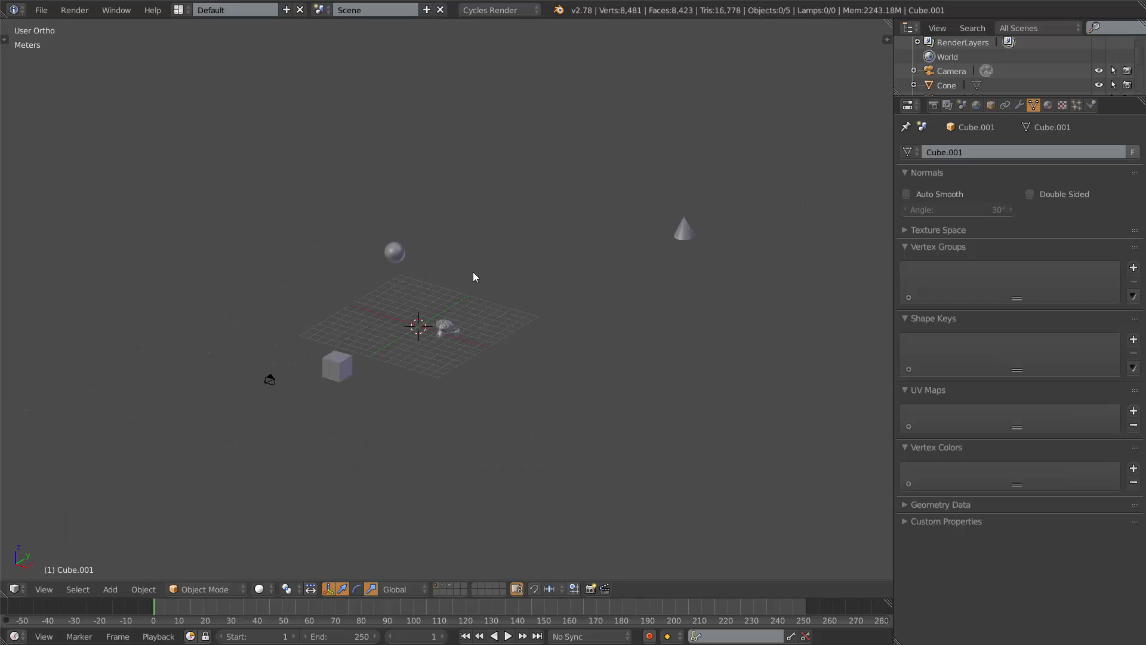
middle_drag(474, 277, 518, 286)
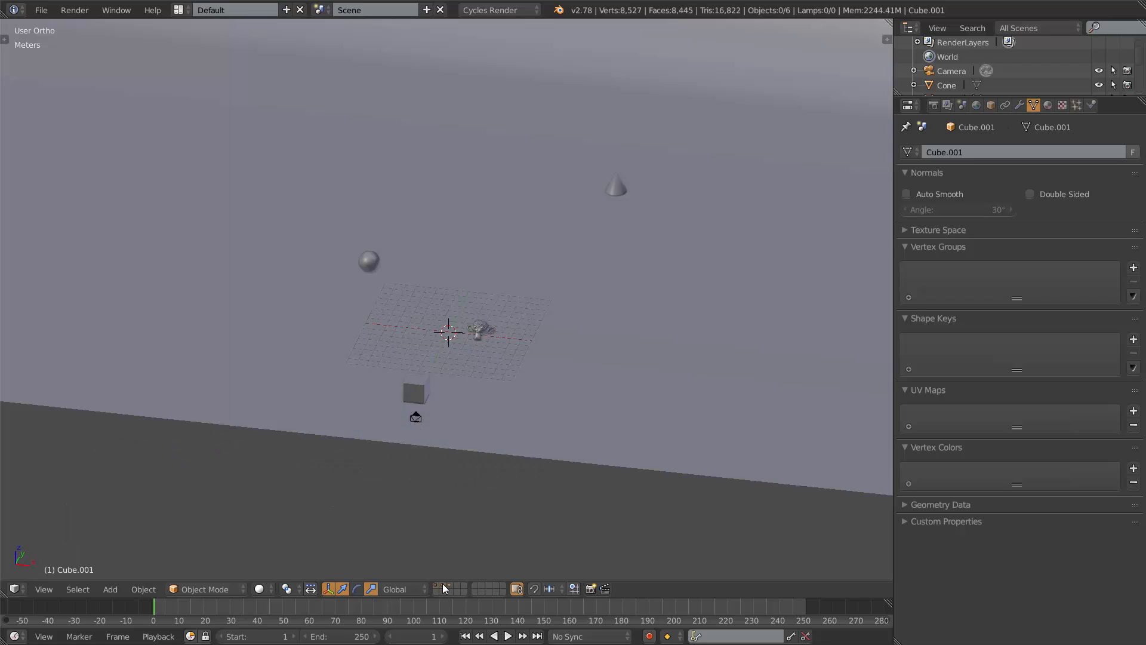
Preview the original scene through the camera in rendered shading.
shift+click(443, 587)
shift+click(440, 587)
scroll(515, 334, up, 2)
key(KP_0)
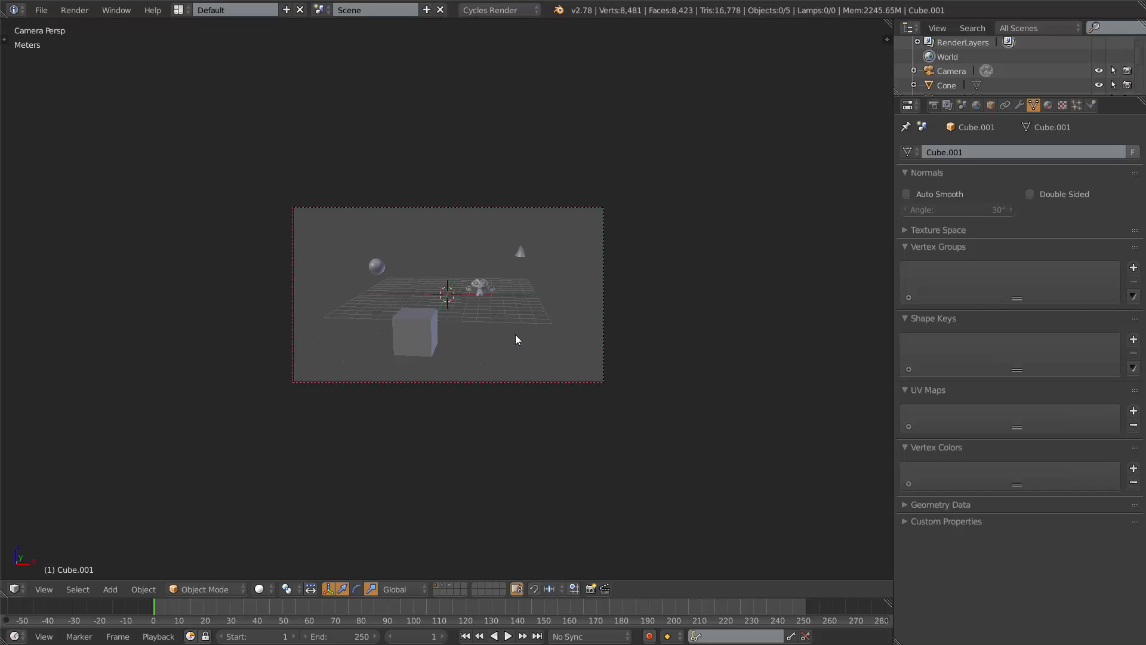
scroll(518, 345, up, 5)
key(shift+z)
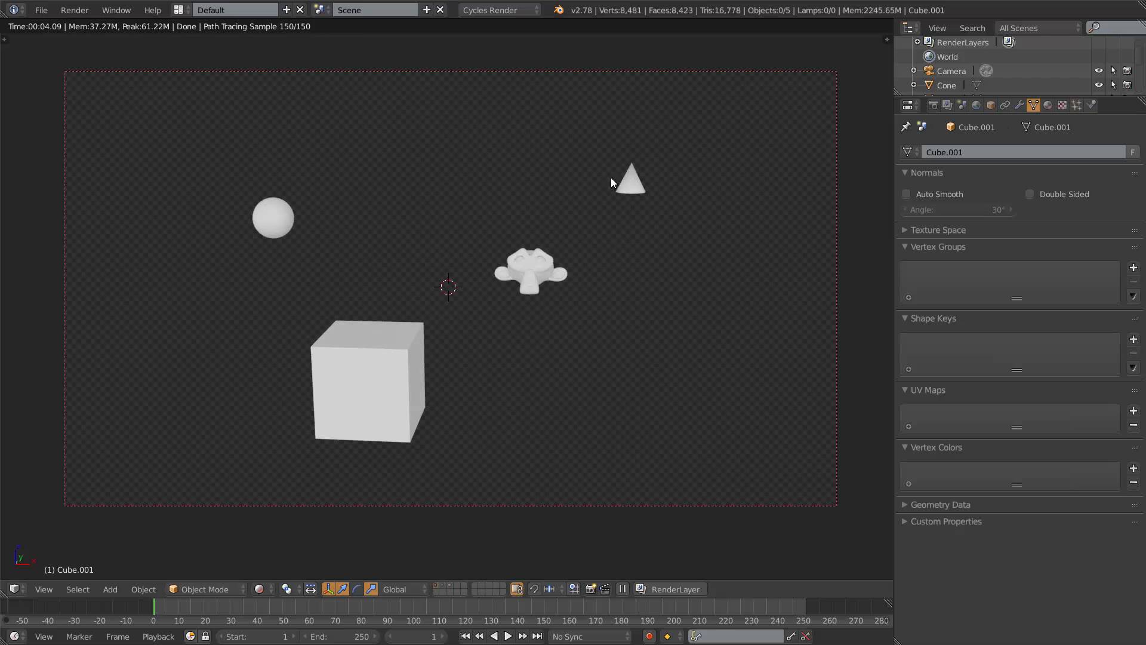
key(shift+z)
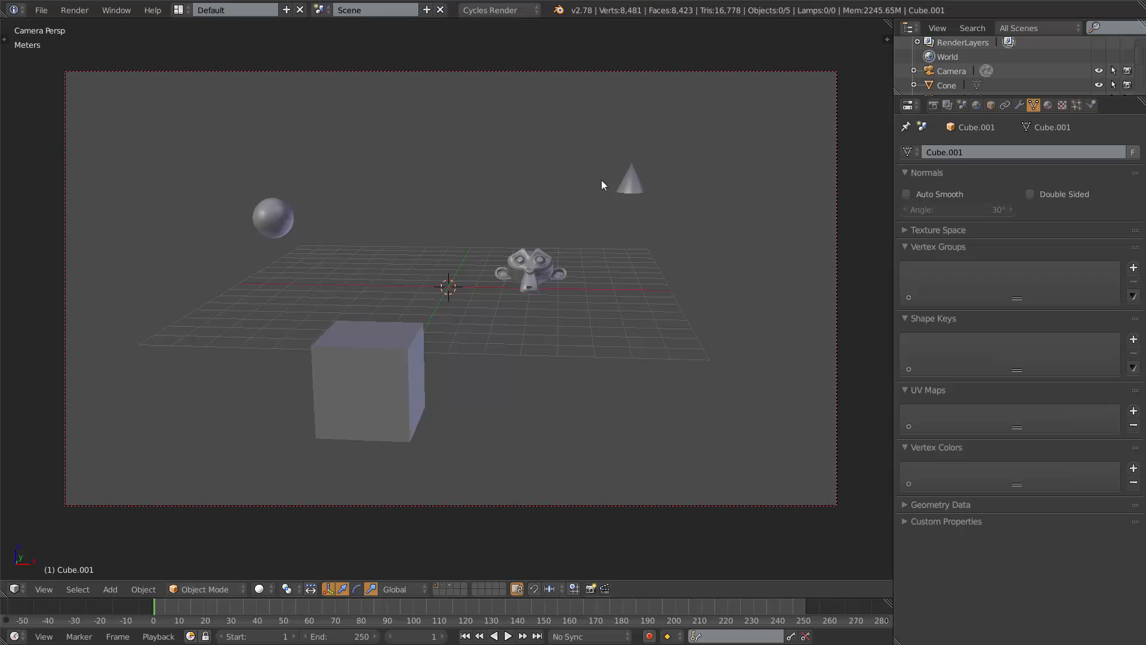
Show the floor plane's layer alongside the scene and preview the camera view in rendered shading.
shift+click(442, 586)
key(shift+z)
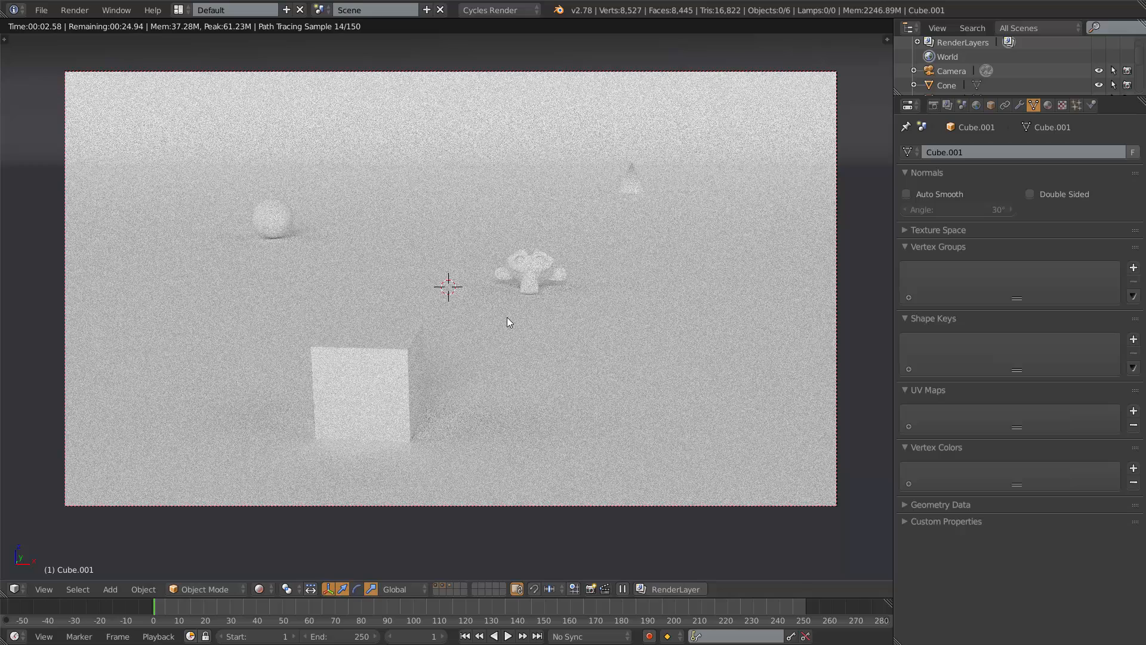
key(shift+z)
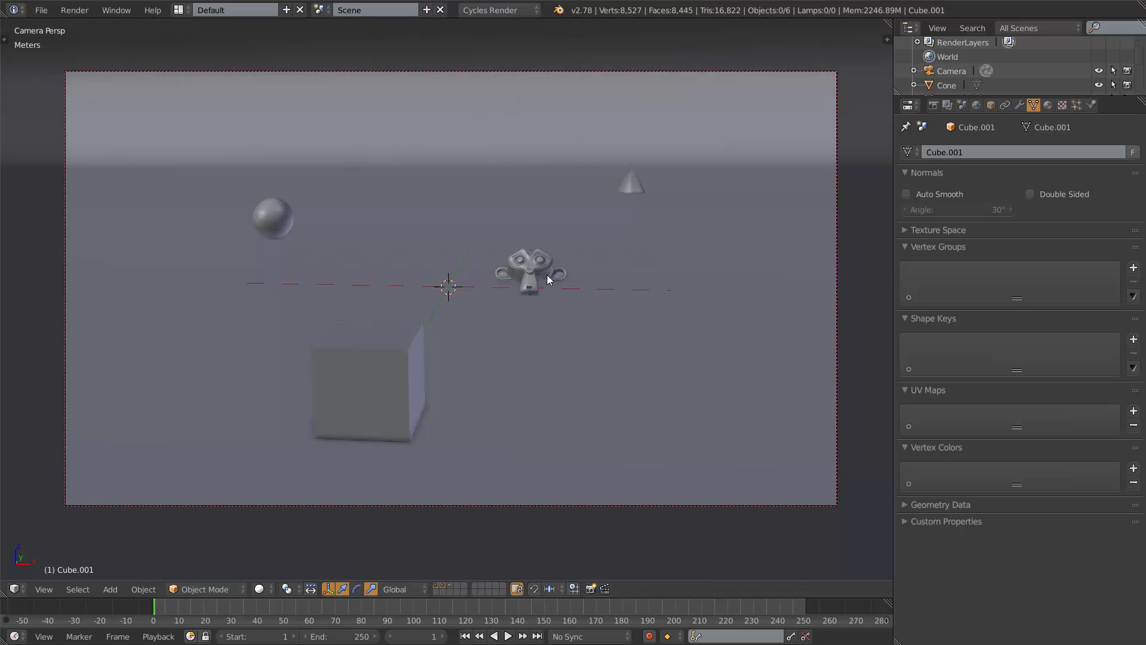
key(KP_5)
key(KP_5)
key(KP_5)
middle_drag(551, 256, 526, 271)
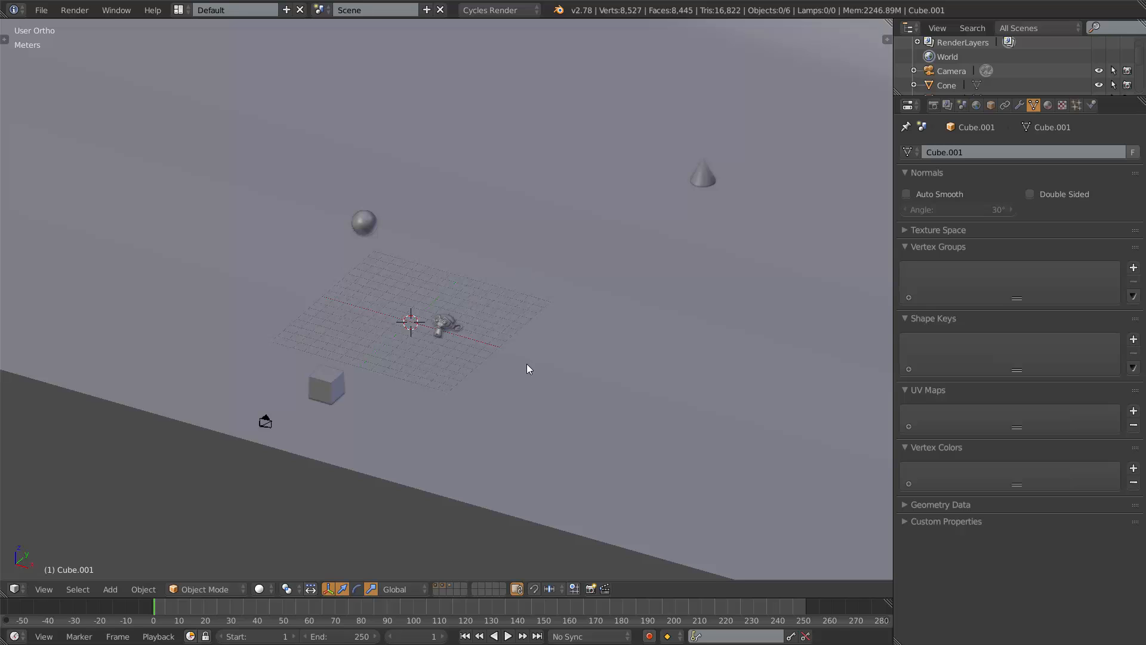
Select the camera, view through it, and set its focal length to 20 mm.
right_click(265, 421)
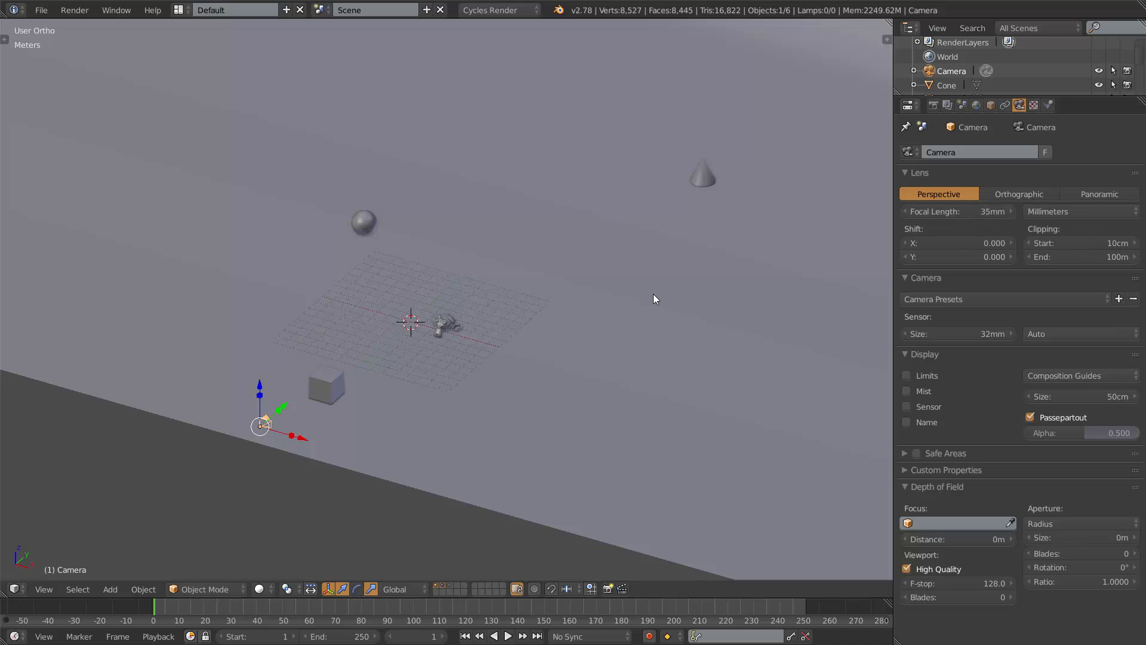
key(KP_0)
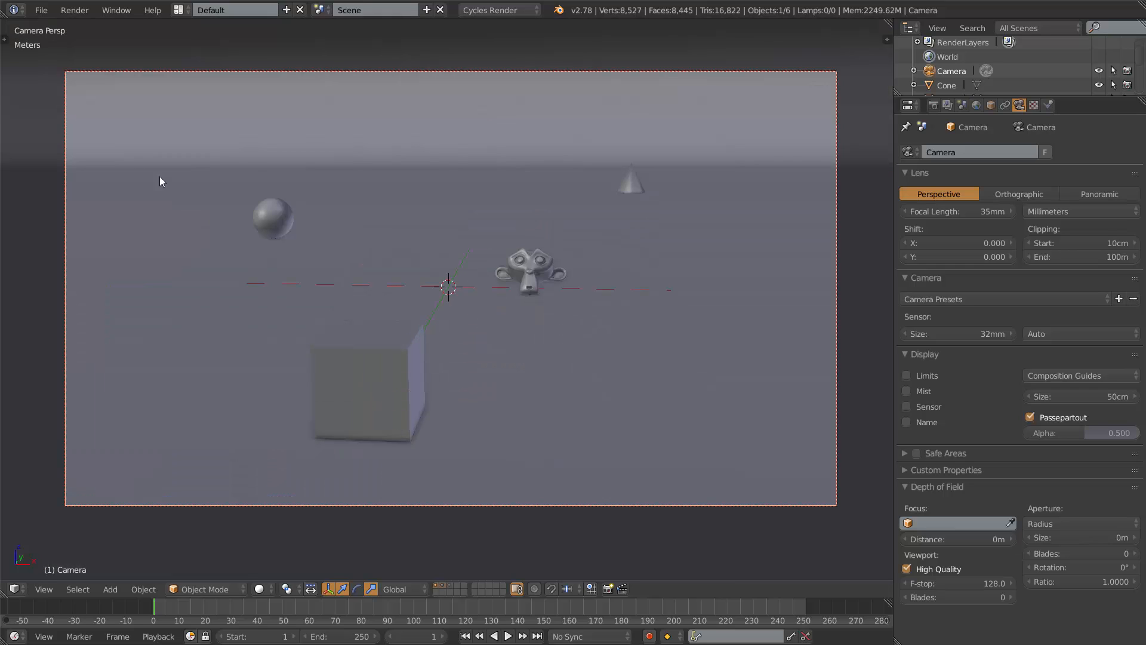
click(983, 211)
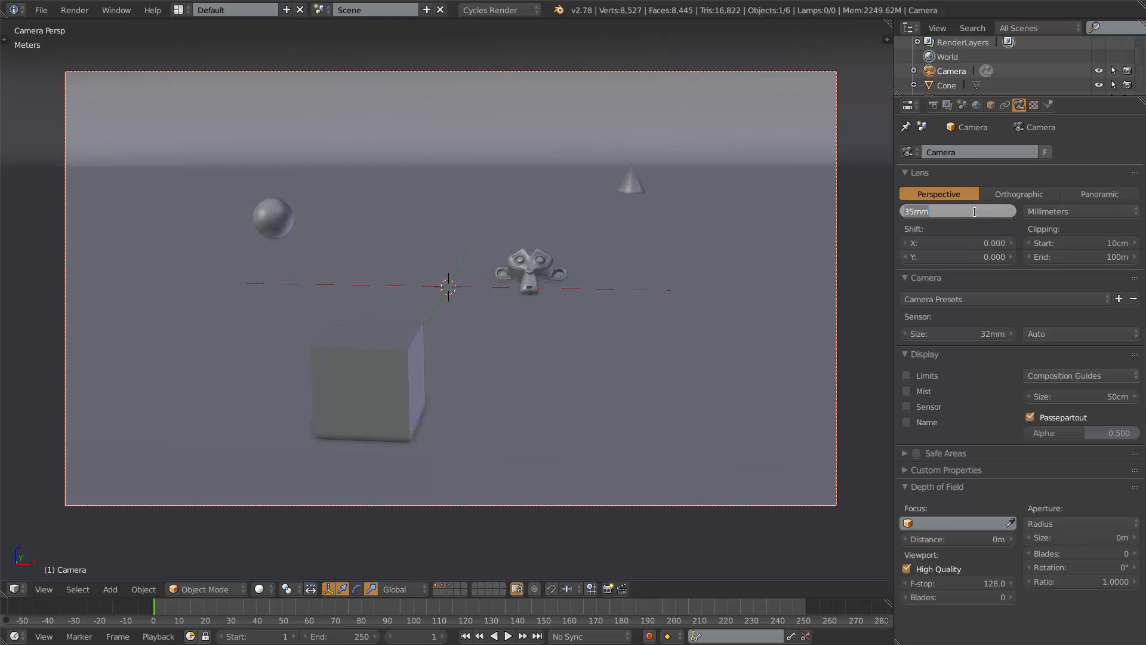
text(20)
key(Return)
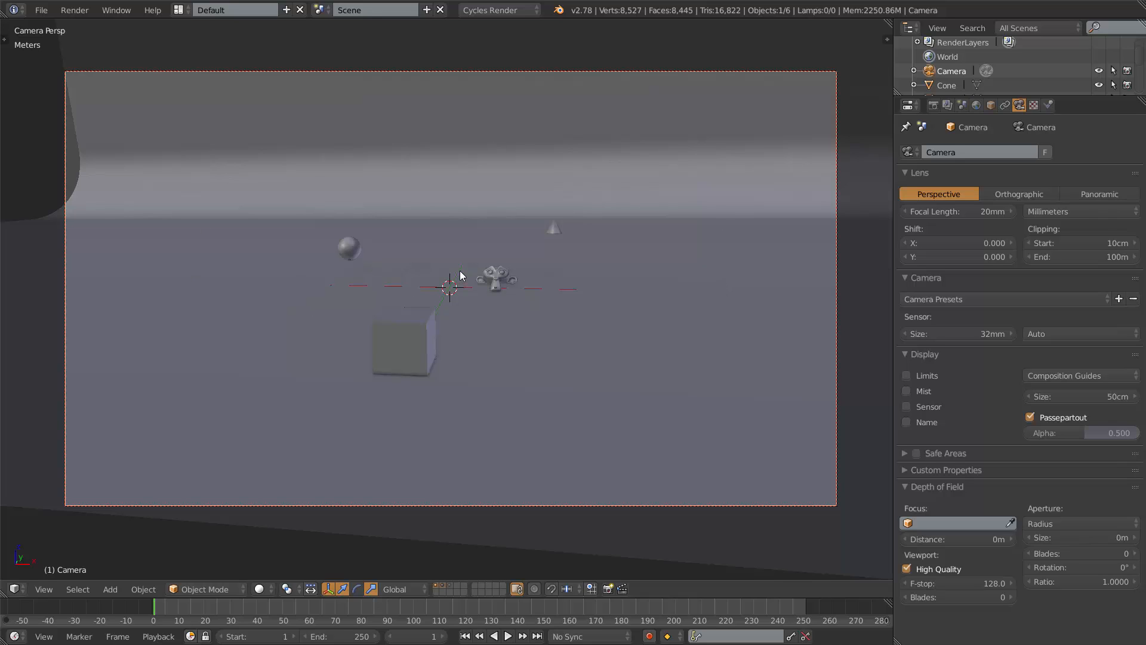
Set the camera's focal length to 50 mm.
click(969, 213)
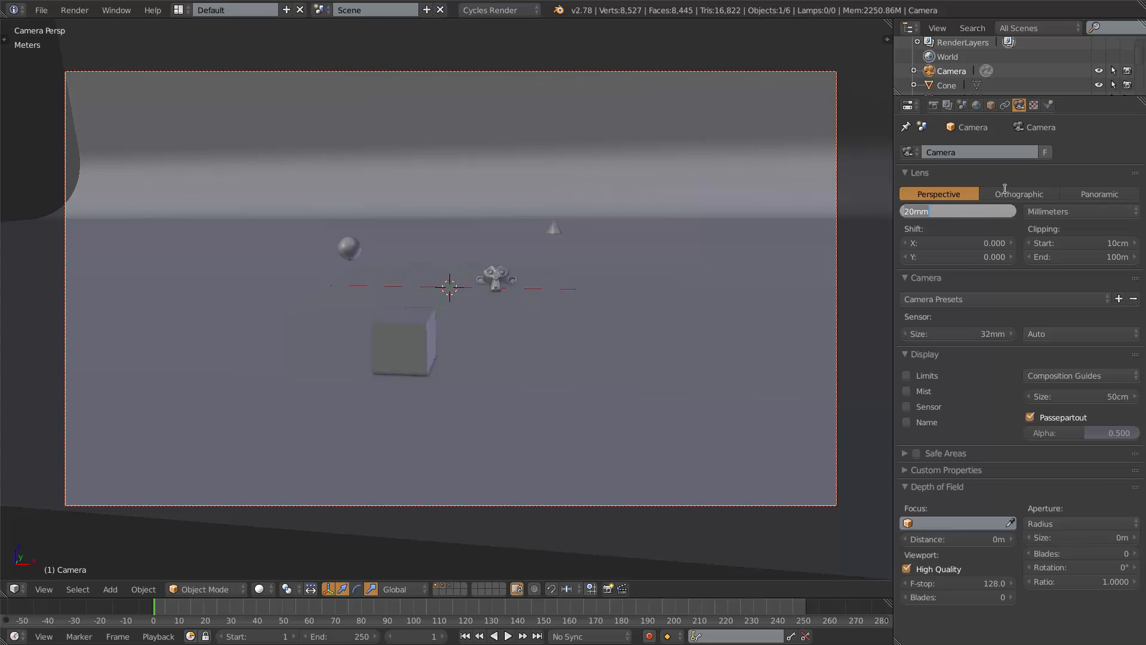
text(50)
key(Return)
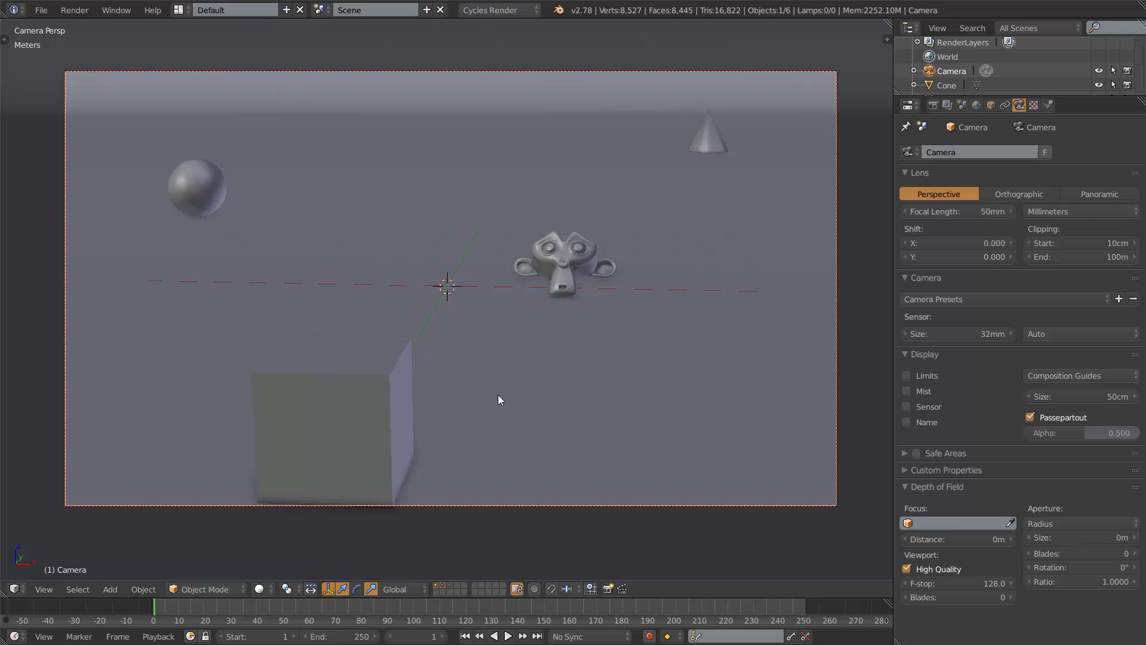
Draw grease pencil annotation strokes over the camera view converging on a point below the monkey.
drag(524, 410, 525, 413)
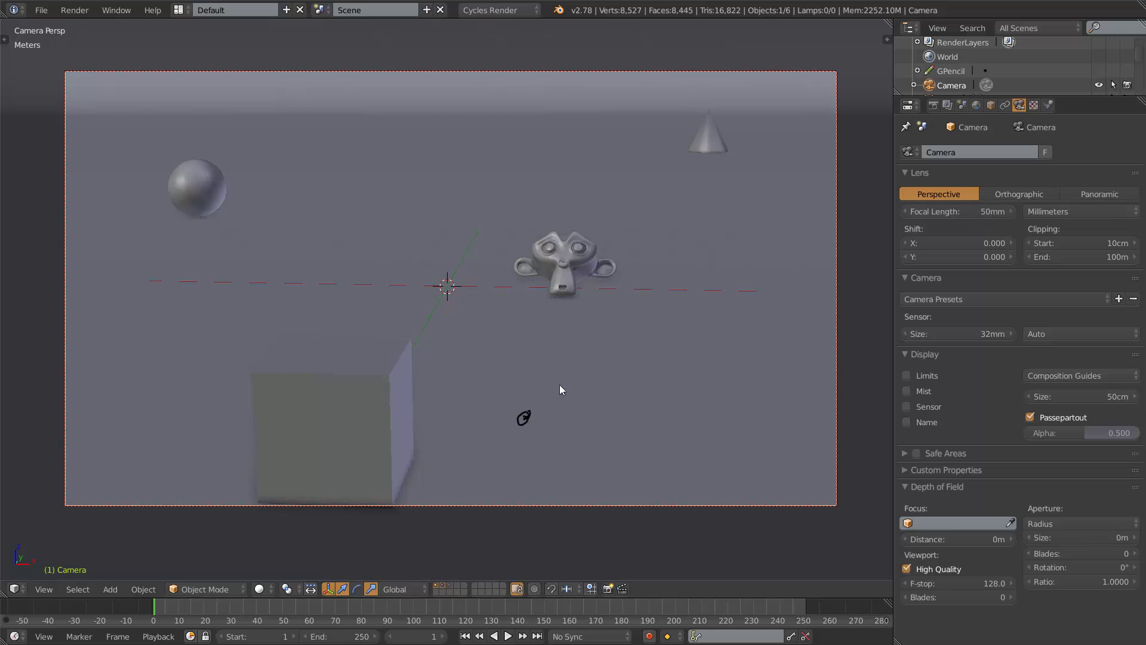
drag(521, 415, 328, 356)
drag(528, 417, 640, 358)
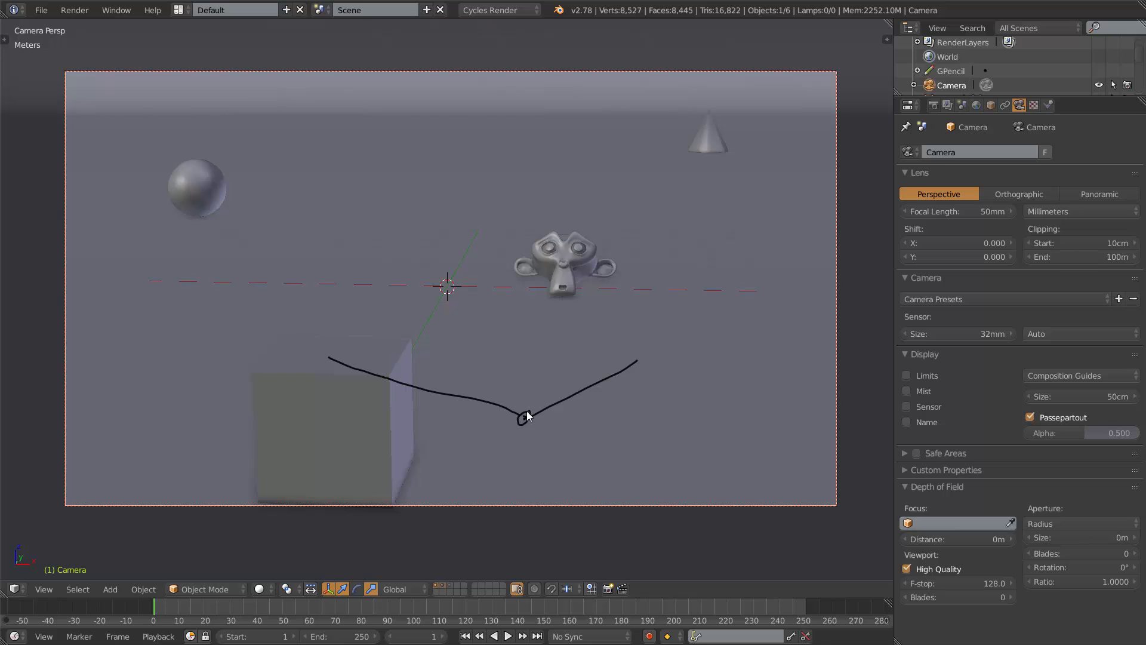
mouse_move(524, 417)
mouse_down()
mouse_move(496, 313)
mouse_move(569, 314)
mouse_up()
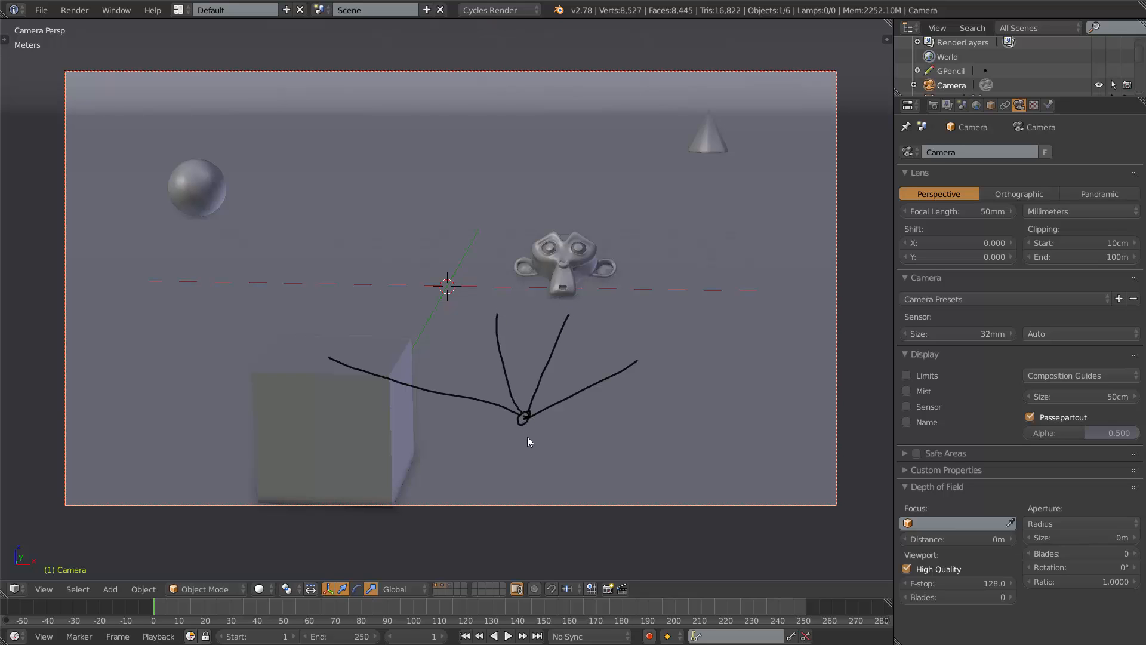
drag(525, 440, 525, 521)
drag(514, 452, 539, 460)
drag(515, 502, 544, 494)
mouse_move(533, 417)
right_down()
mouse_move(504, 340)
mouse_move(563, 325)
mouse_move(548, 396)
mouse_move(566, 347)
mouse_move(593, 378)
mouse_move(631, 349)
mouse_move(617, 373)
mouse_move(542, 409)
mouse_move(380, 389)
mouse_move(450, 395)
mouse_move(335, 355)
mouse_move(494, 394)
mouse_move(401, 375)
mouse_move(533, 454)
mouse_move(520, 444)
mouse_move(535, 517)
mouse_move(523, 392)
right_up()
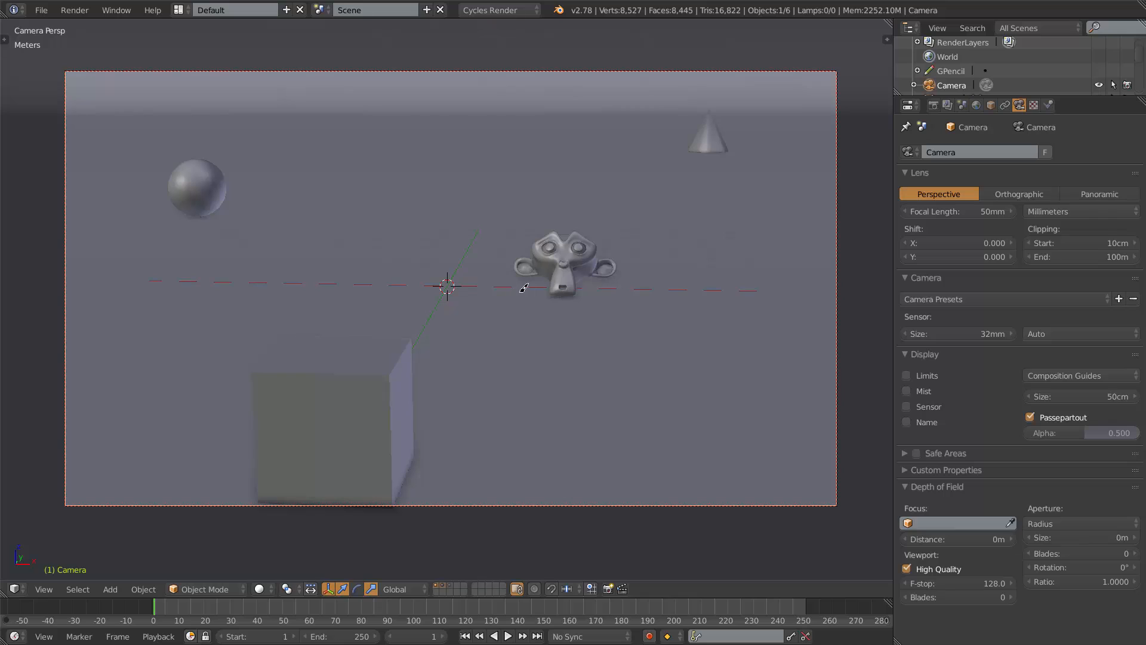
Set the camera's focal length back to 35 mm.
click(979, 210)
text(35)
key(Return)
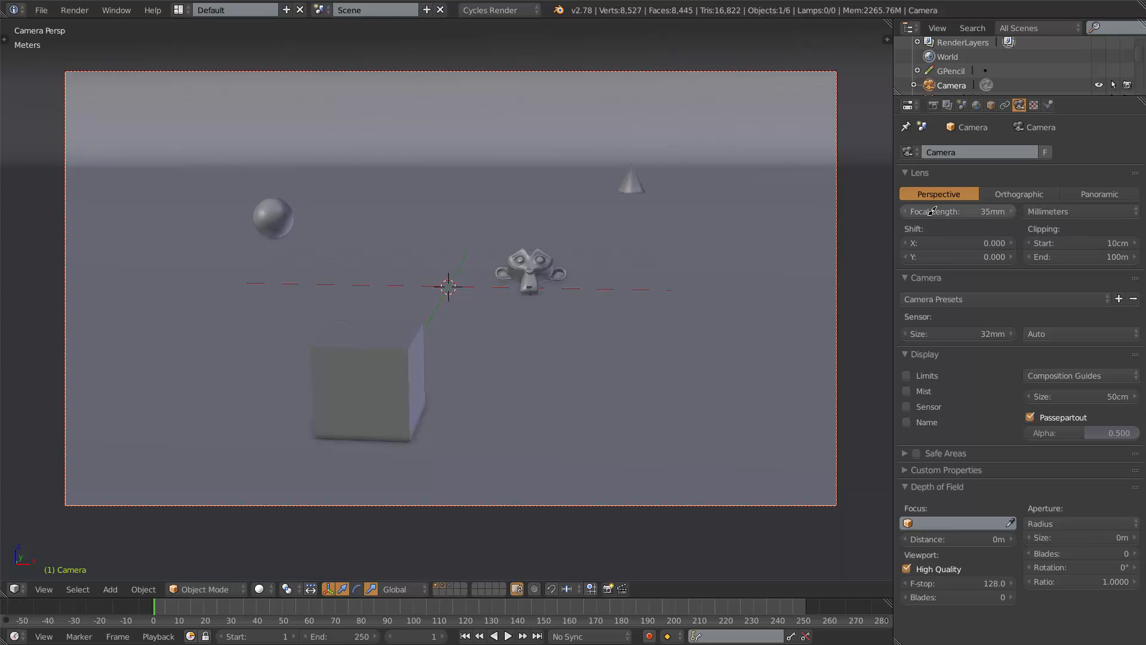
Switch the camera lens to Orthographic, zoom out to see the frame, then return to Perspective.
click(1017, 191)
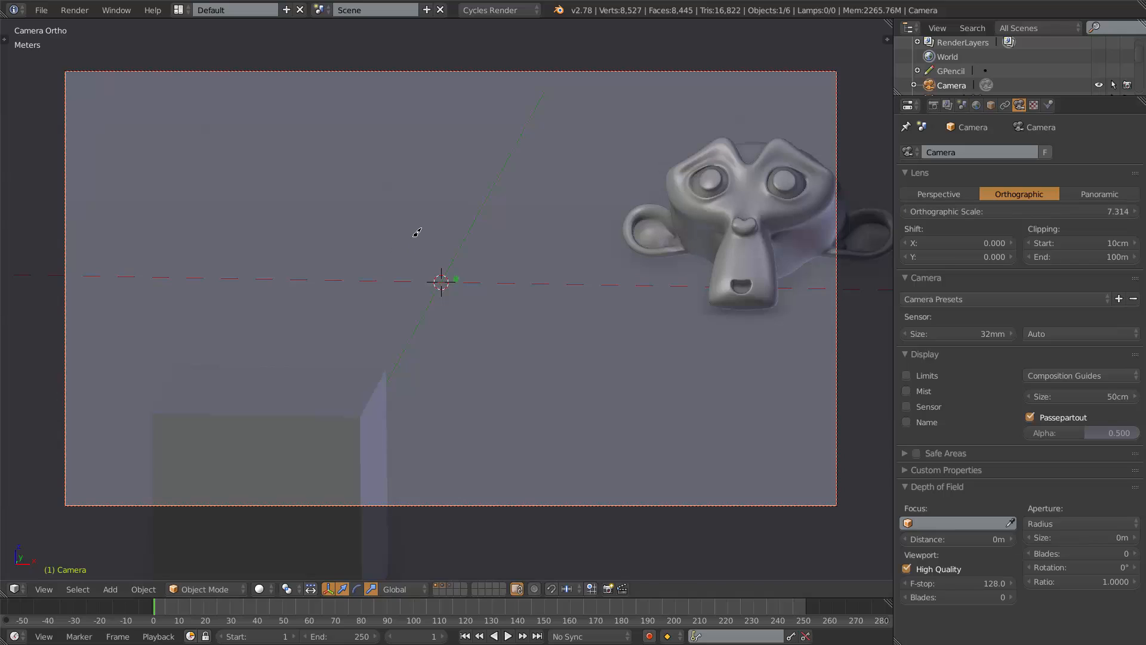
scroll(417, 233, down, 5)
scroll(416, 234, up, 3)
scroll(416, 233, up, 1)
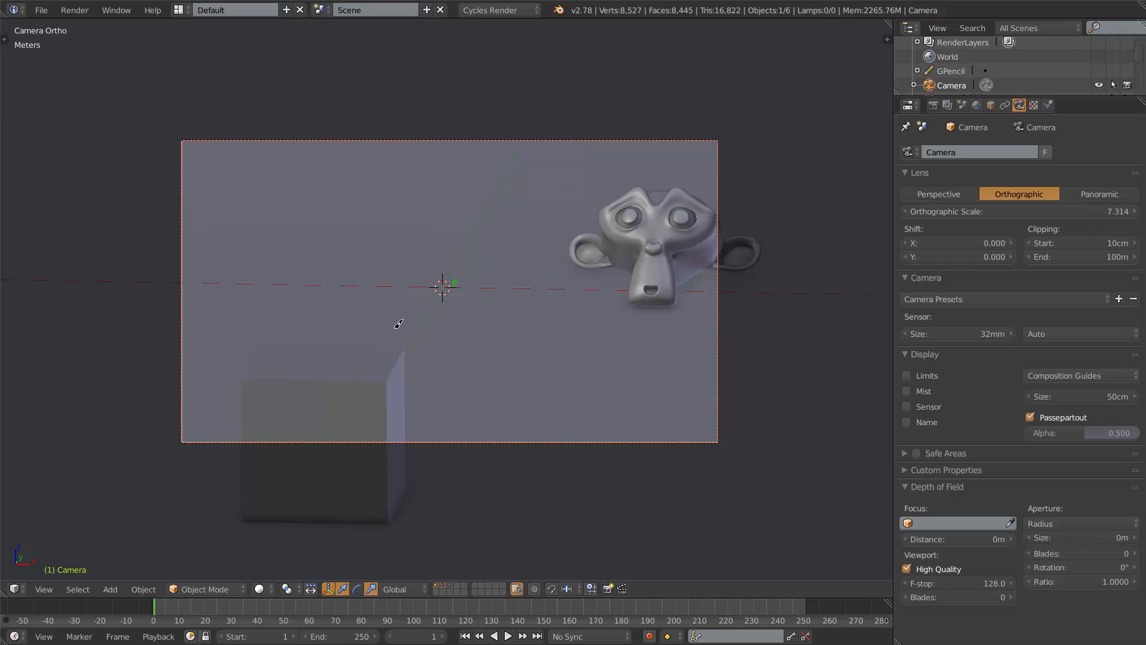
click(940, 196)
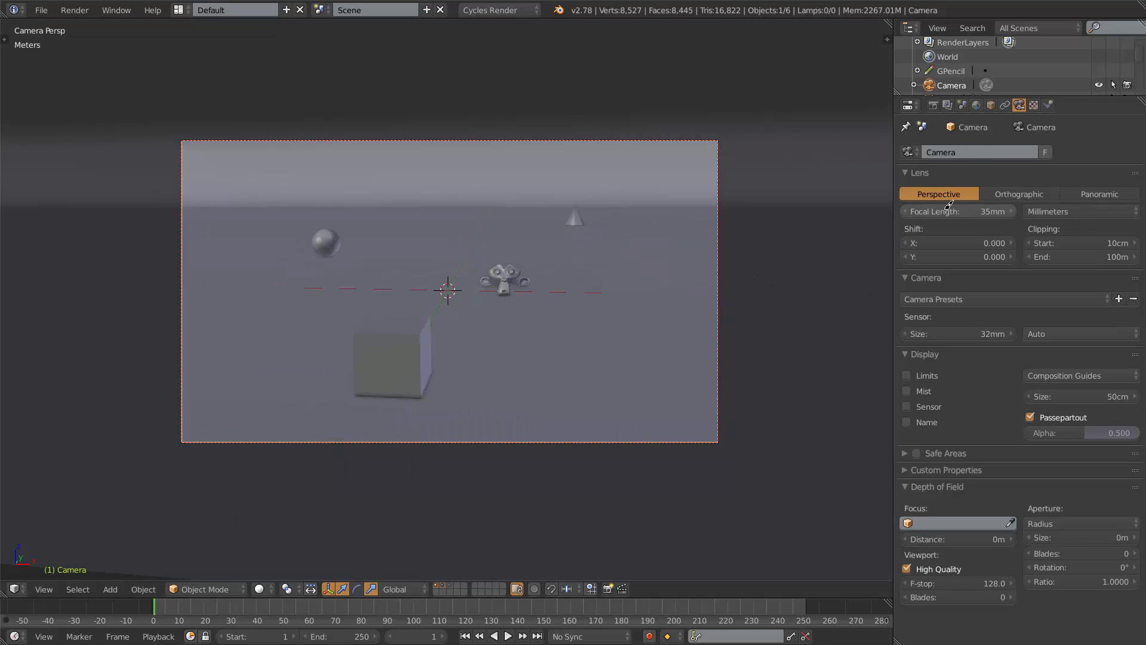
Switch to Orthographic, raise the orthographic scale to about 22.4, then return to Perspective.
click(1018, 193)
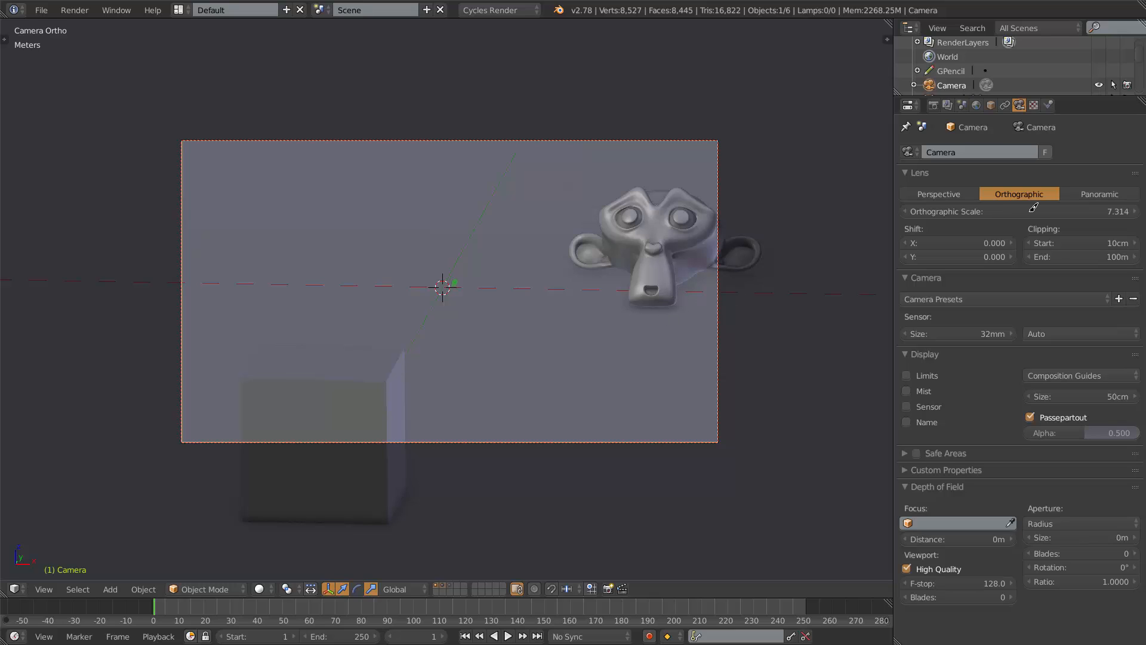
mouse_move(1033, 209)
mouse_down()
mouse_move(985, 203)
mouse_move(1136, 206)
mouse_move(51, 209)
mouse_move(304, 216)
mouse_move(404, 274)
mouse_move(678, 251)
mouse_move(460, 253)
mouse_move(5, 289)
mouse_move(1122, 290)
mouse_move(1104, 291)
mouse_move(1031, 207)
mouse_up()
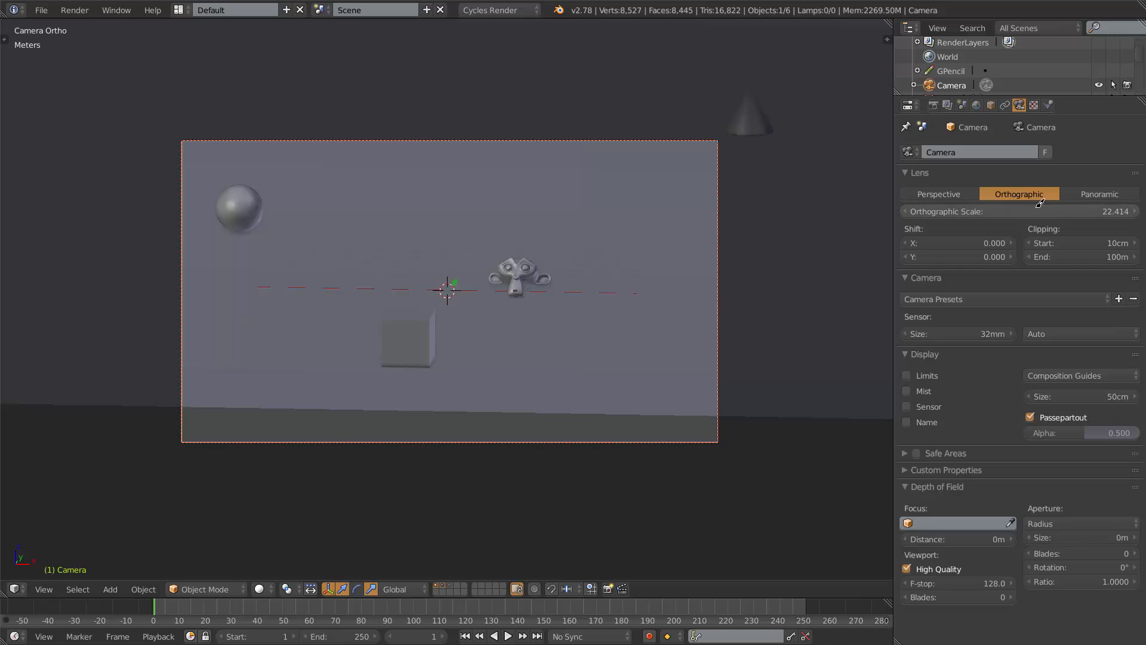
click(939, 190)
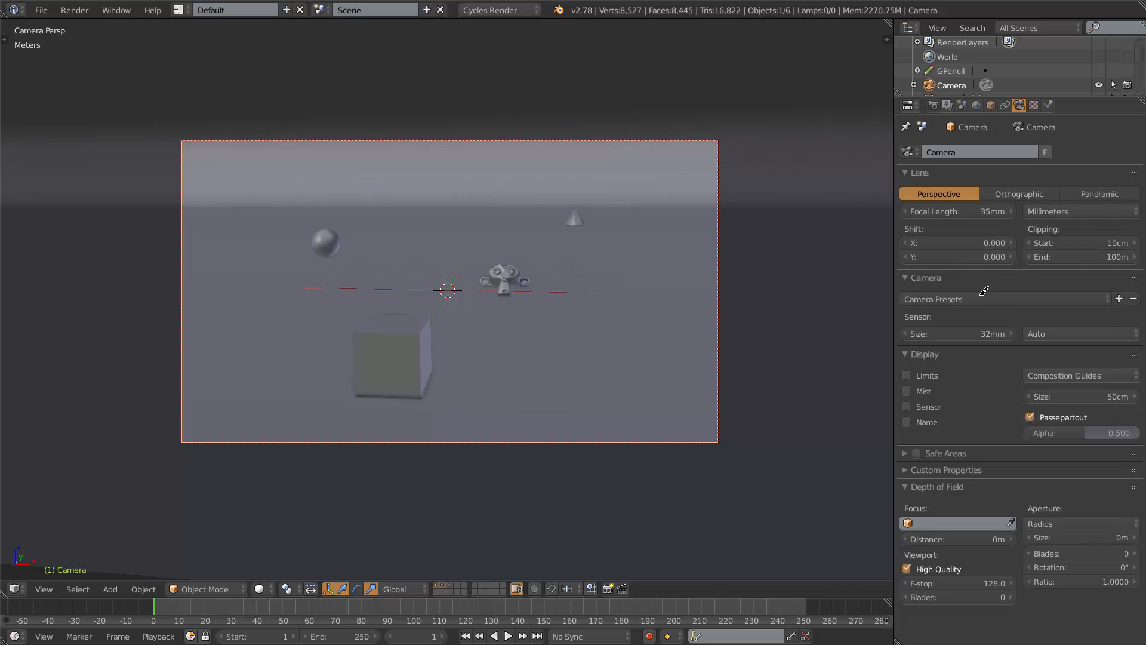
Switch the camera lens to Panoramic and preview the camera view in rendered shading.
click(1099, 190)
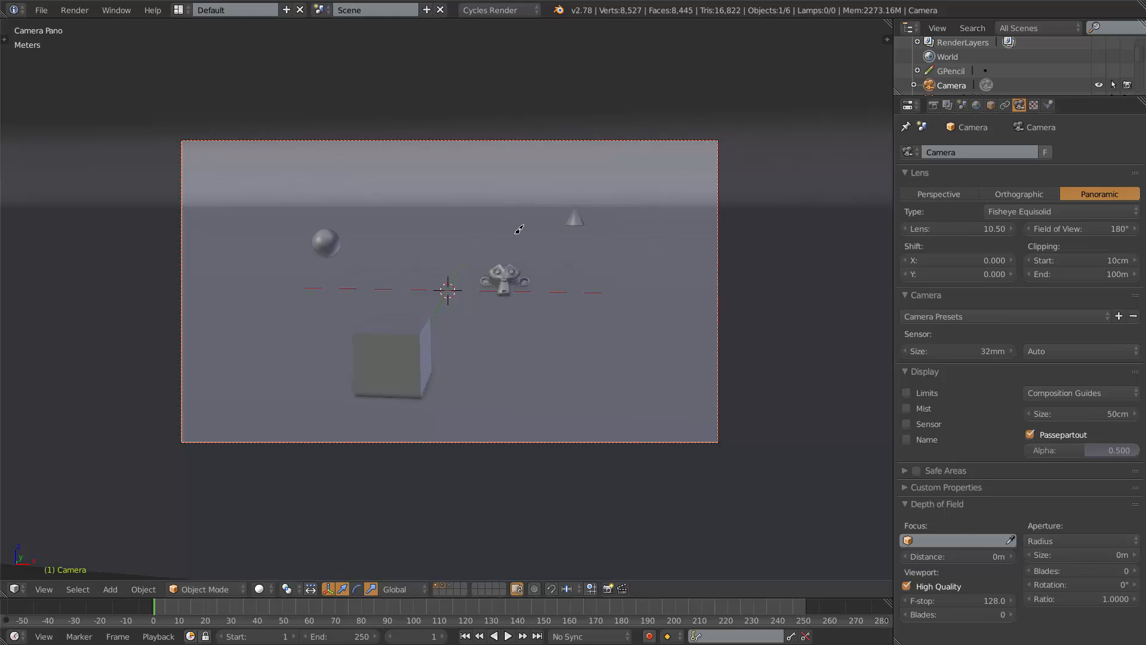
scroll(482, 255, up, 2)
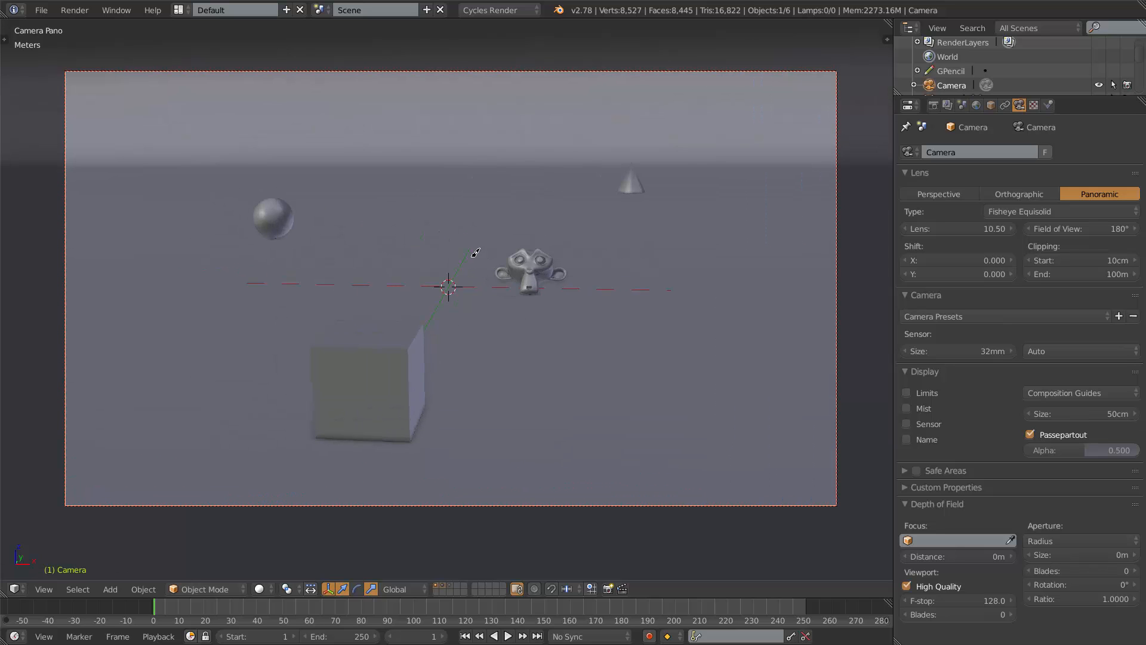
key(shift+z)
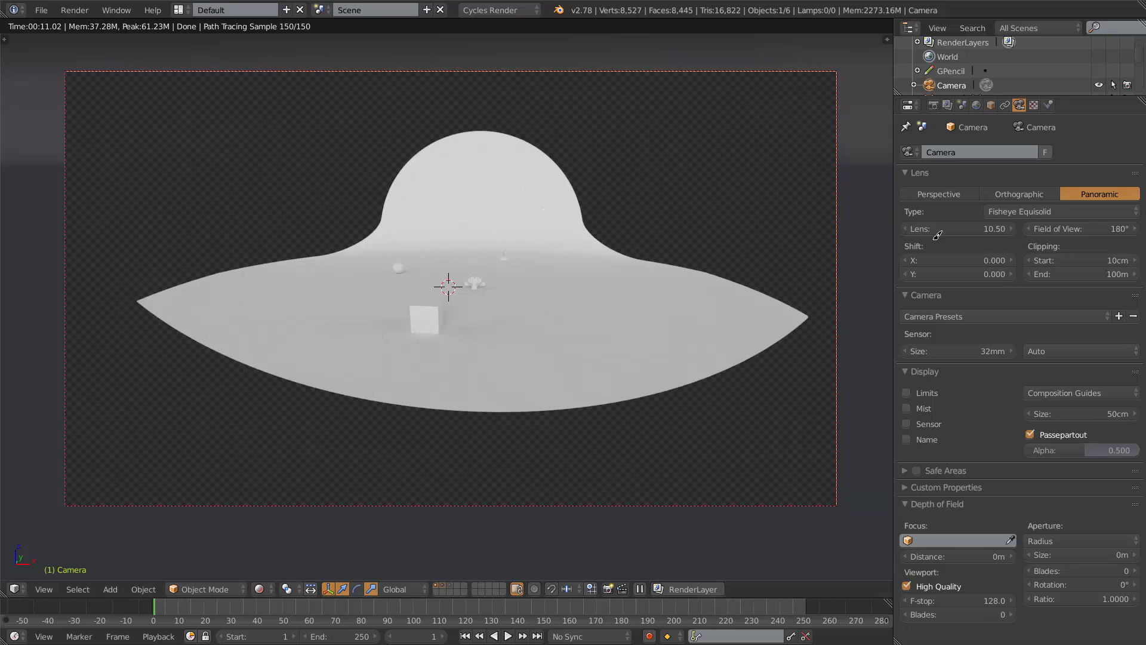
Set the fisheye lens to about 9.42 and the field of view to 360°.
drag(967, 228, 938, 247)
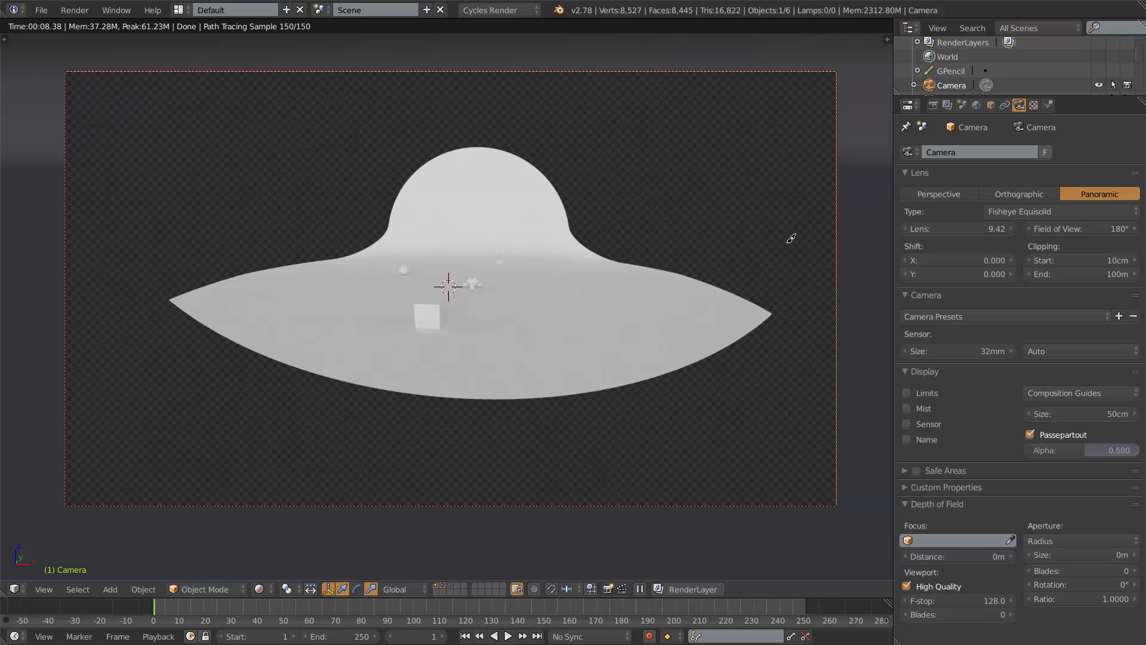
click(1082, 224)
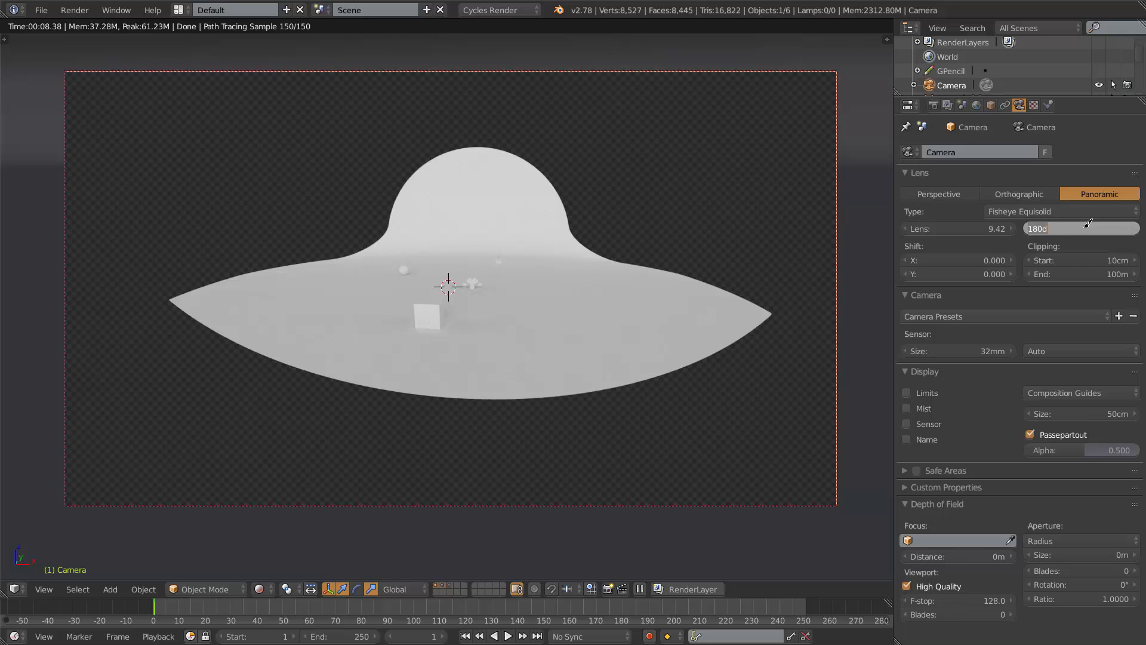
text(360)
key(Return)
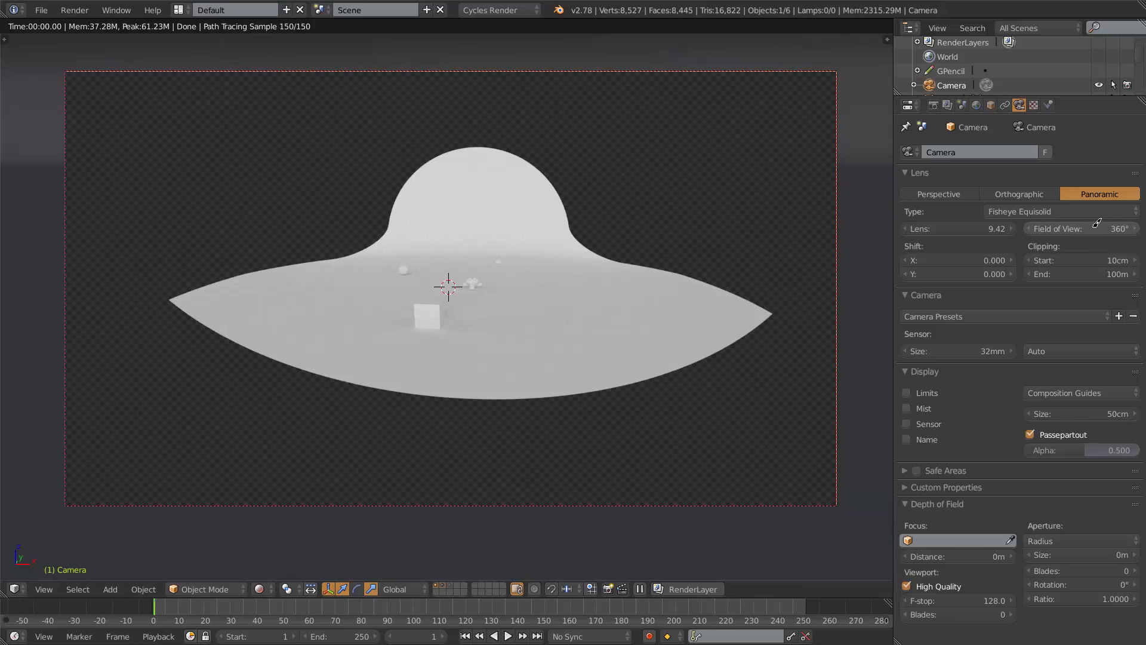
Set the fisheye field of view to 100°.
click(1097, 225)
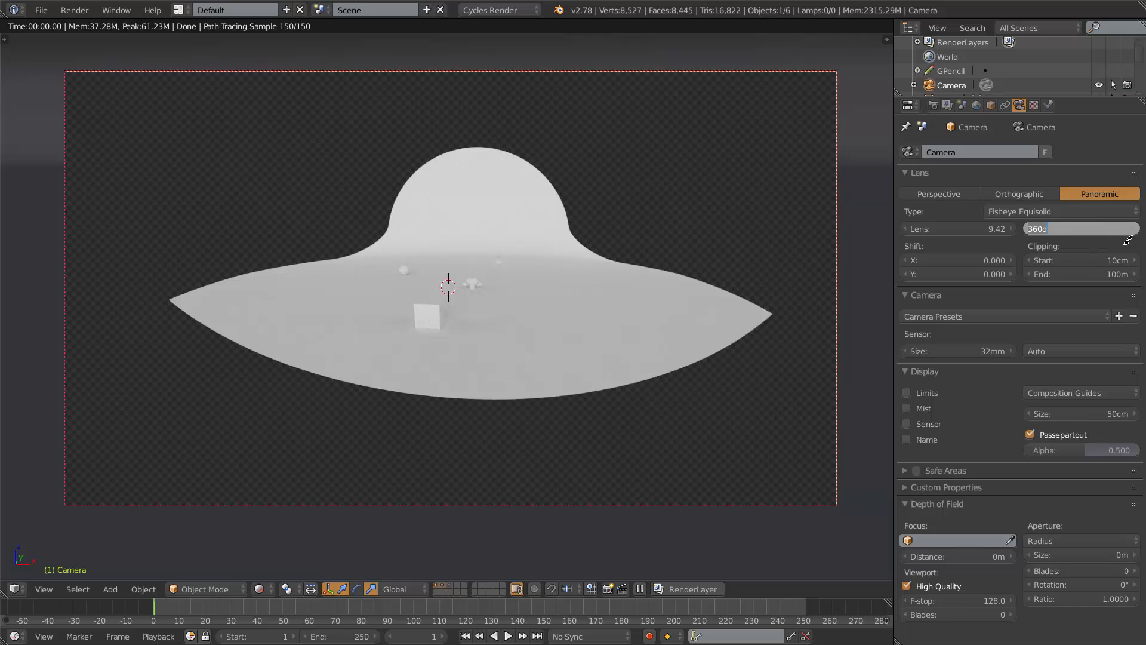
key(Return)
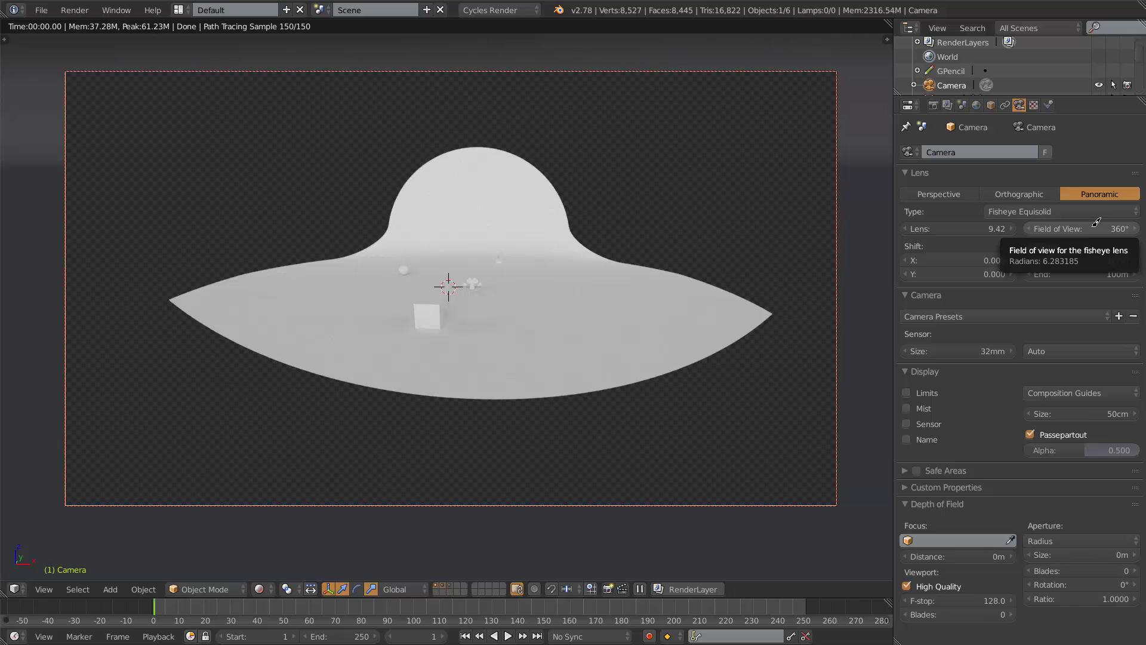
click(1095, 223)
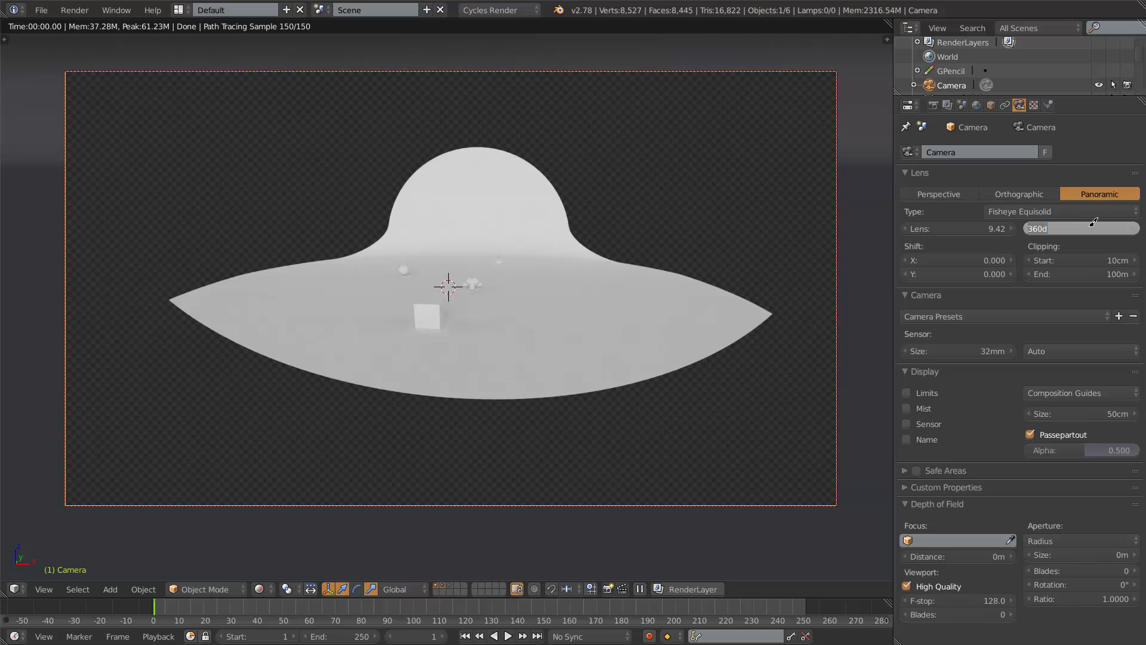
text(100)
key(Return)
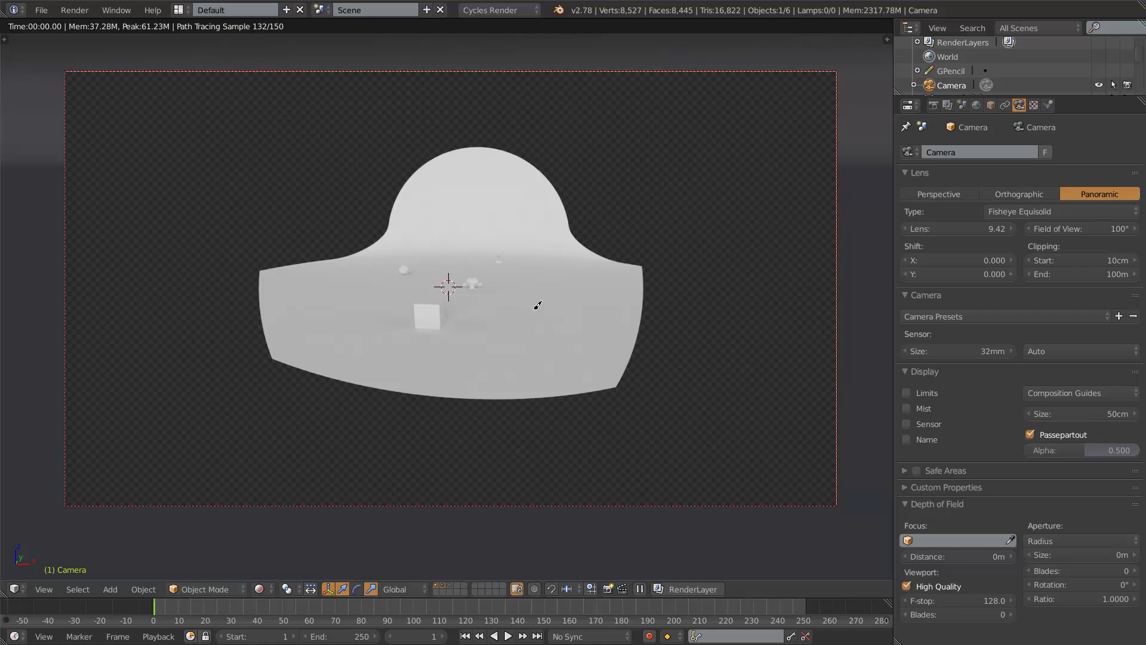
Set the fisheye field of view back to 180°.
click(1073, 228)
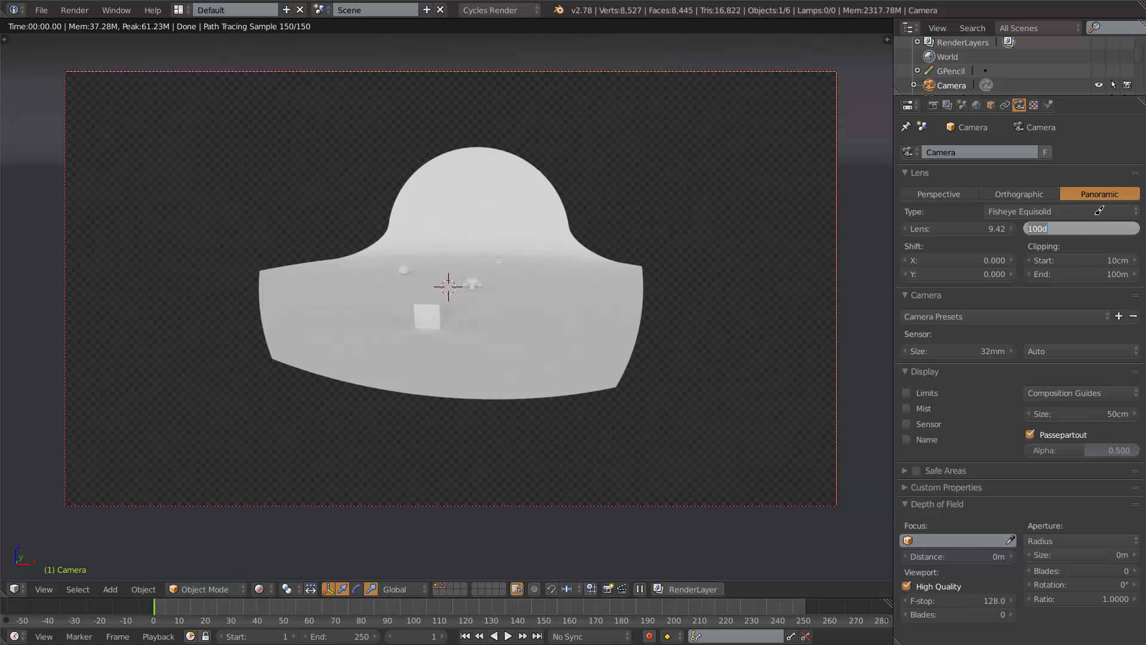
text(180)
key(Return)
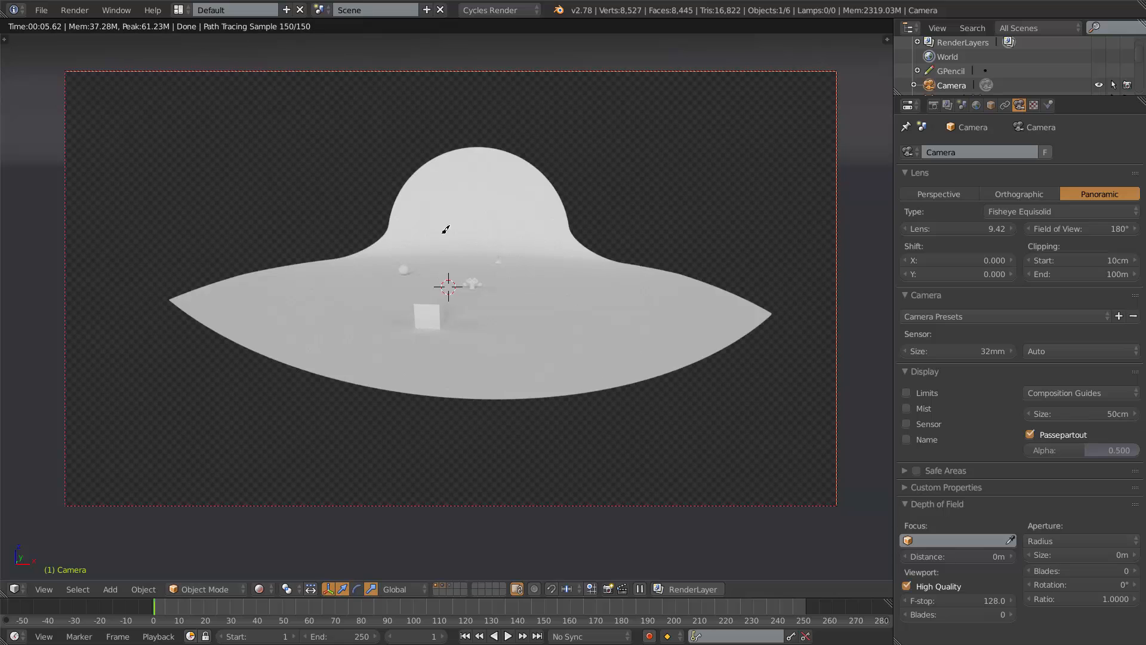
Set the panorama type to Equirectangular, then leave rendered shading and the camera view.
click(1012, 210)
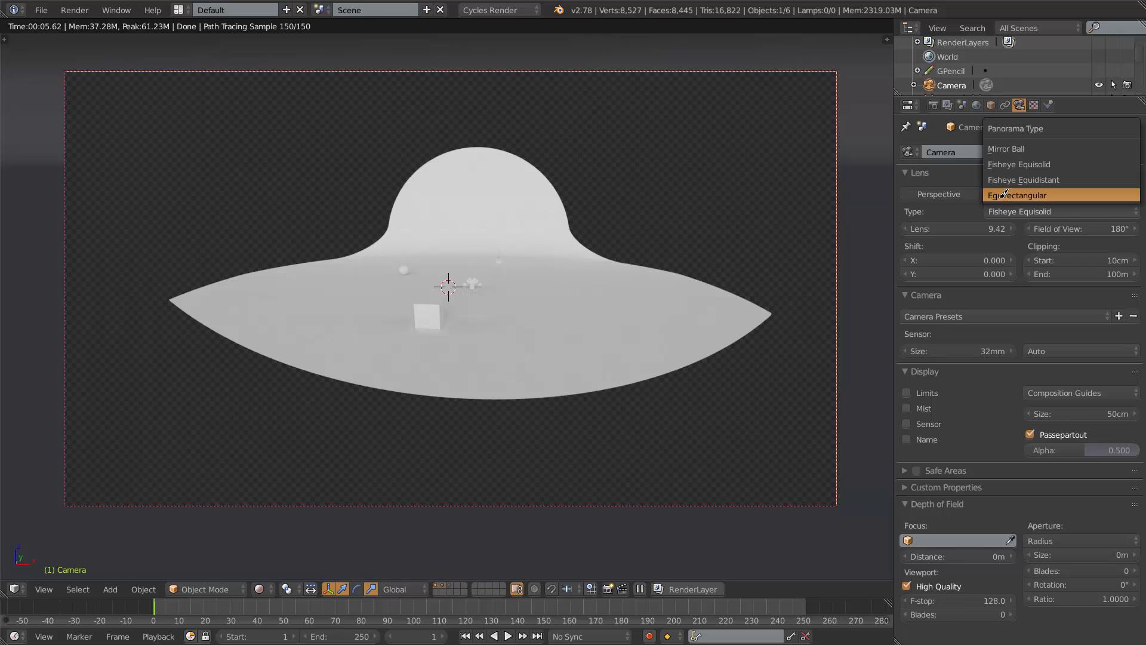
click(1051, 190)
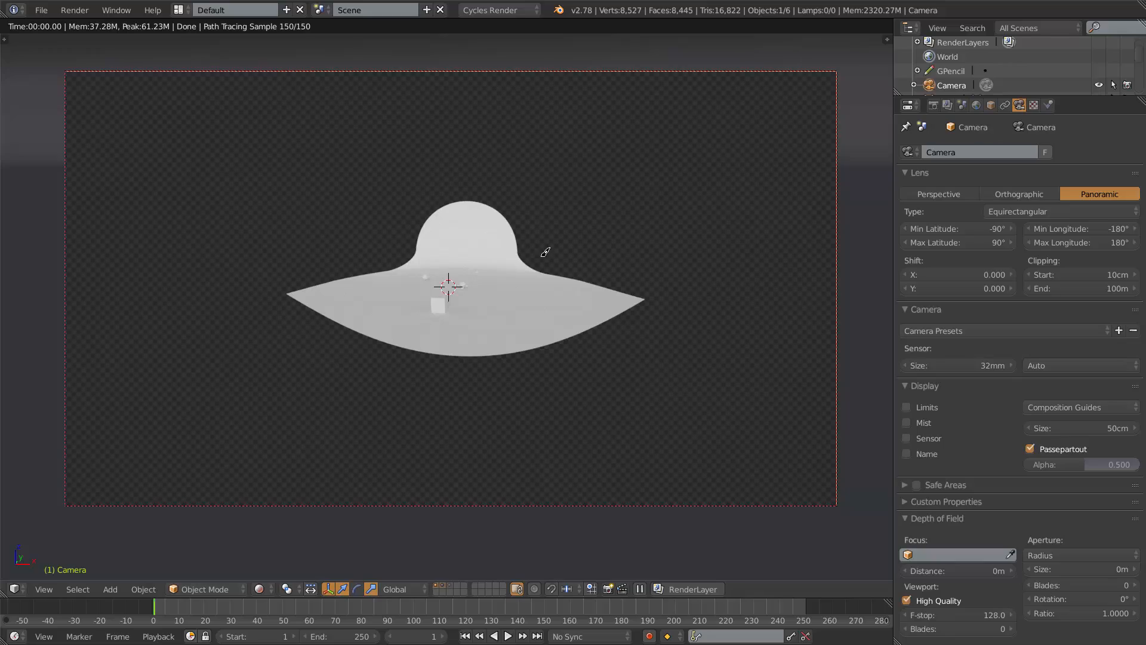
mouse_move(561, 270)
middle_down()
mouse_move(556, 256)
mouse_move(481, 263)
middle_up()
key(shift+z)
scroll(541, 256, down, 4)
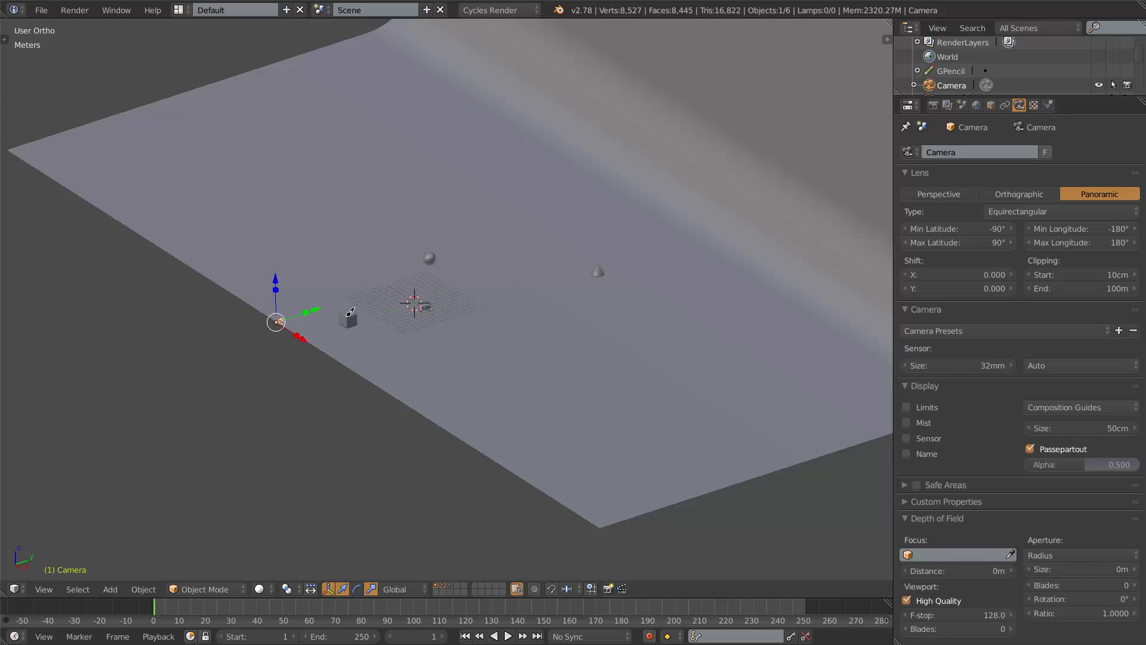
Duplicate the small cube near the grid and move the copy along the Y axis toward the front.
right_click(349, 313)
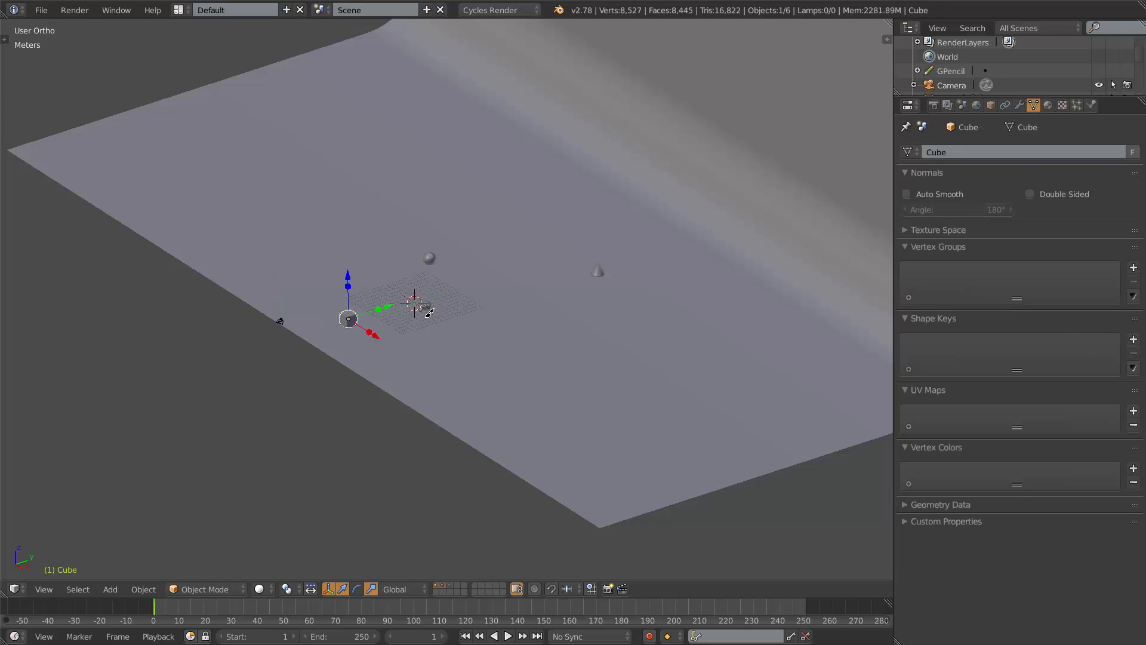
key(shift+d)
key(y)
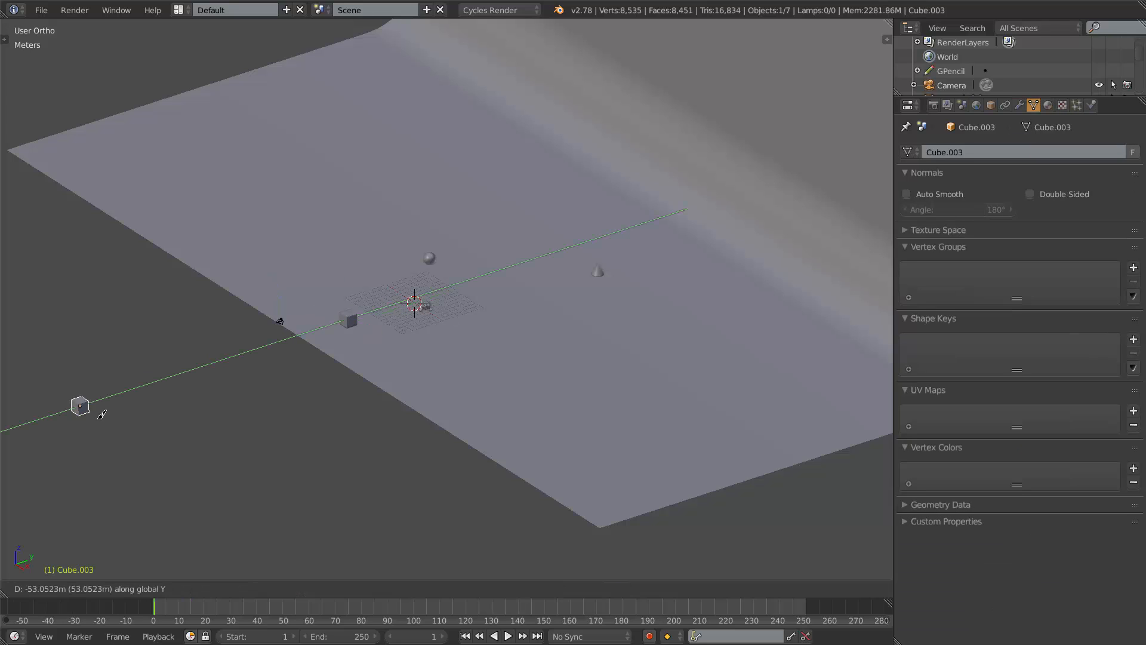
click(154, 360)
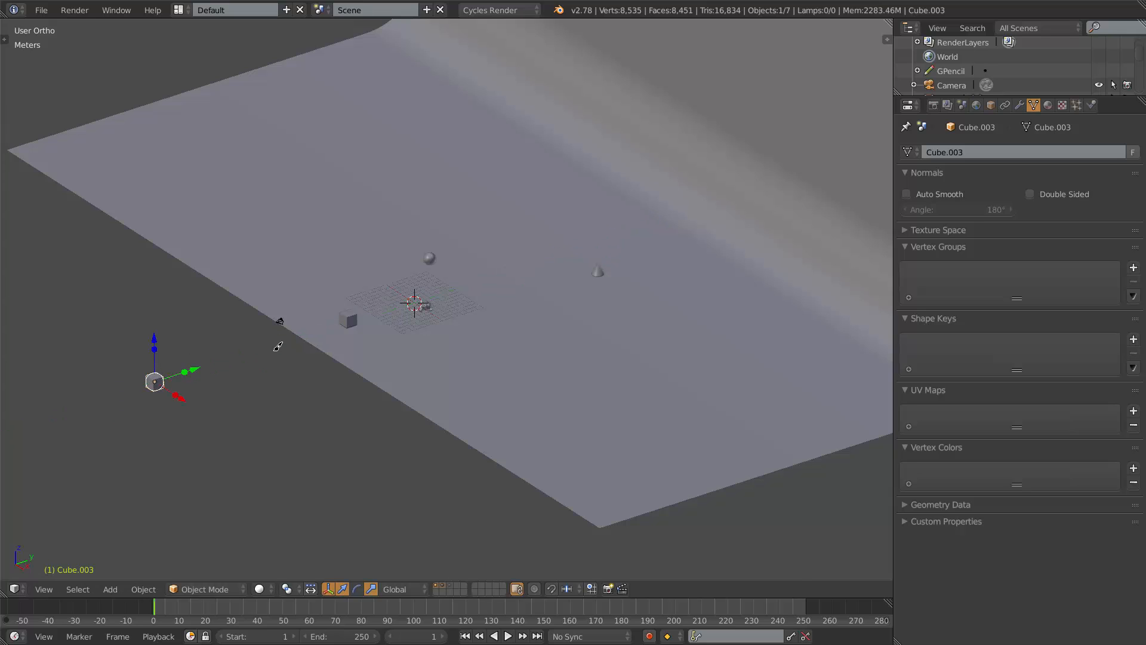
View the scene through the camera in rendered shading.
middle_drag(278, 345, 263, 325)
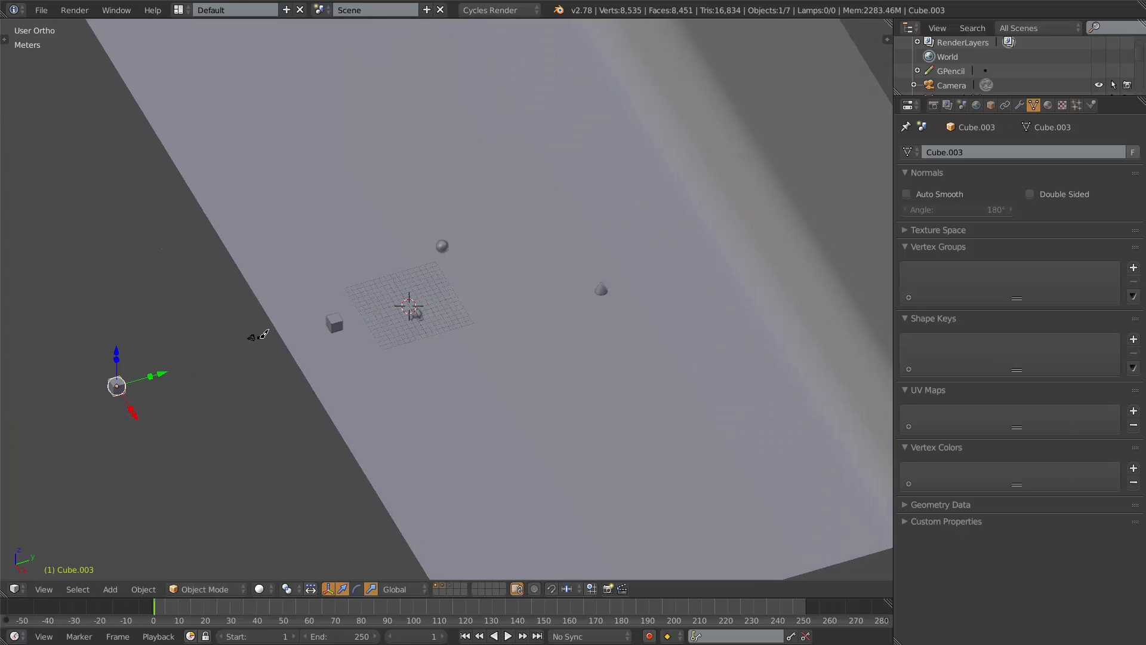
mouse_move(258, 337)
mouse_down()
mouse_move(412, 290)
mouse_move(405, 325)
mouse_up()
mouse_move(365, 287)
right_down()
mouse_move(415, 287)
mouse_move(410, 326)
mouse_move(402, 285)
mouse_move(407, 308)
mouse_move(259, 335)
mouse_move(318, 333)
right_up()
key(KP_0)
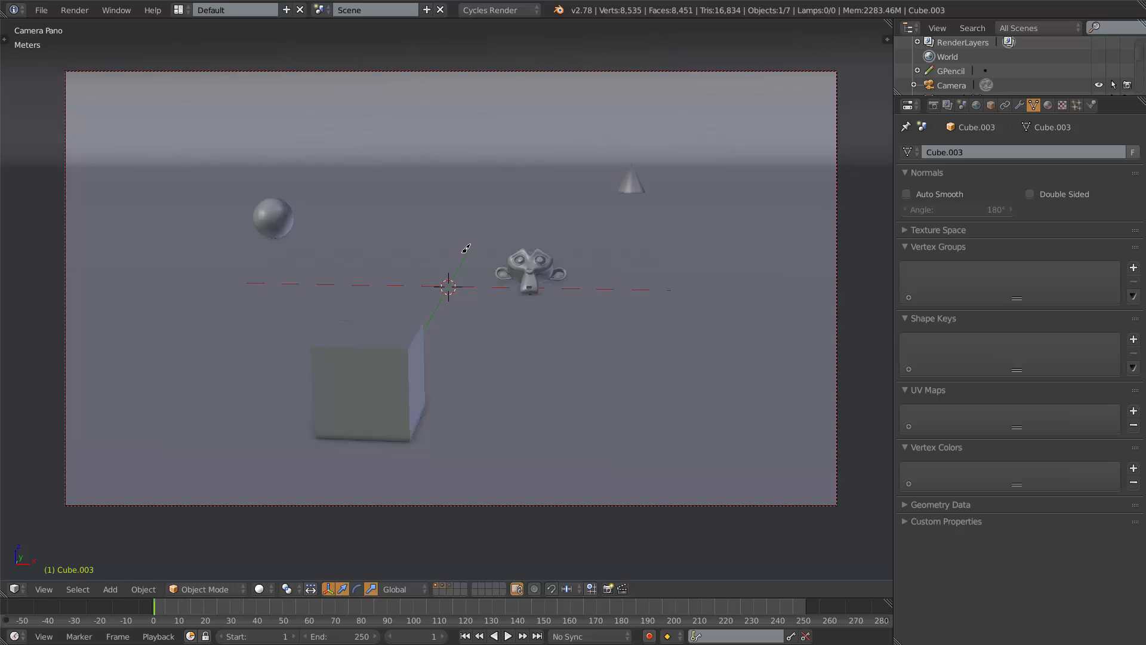
key(shift+z)
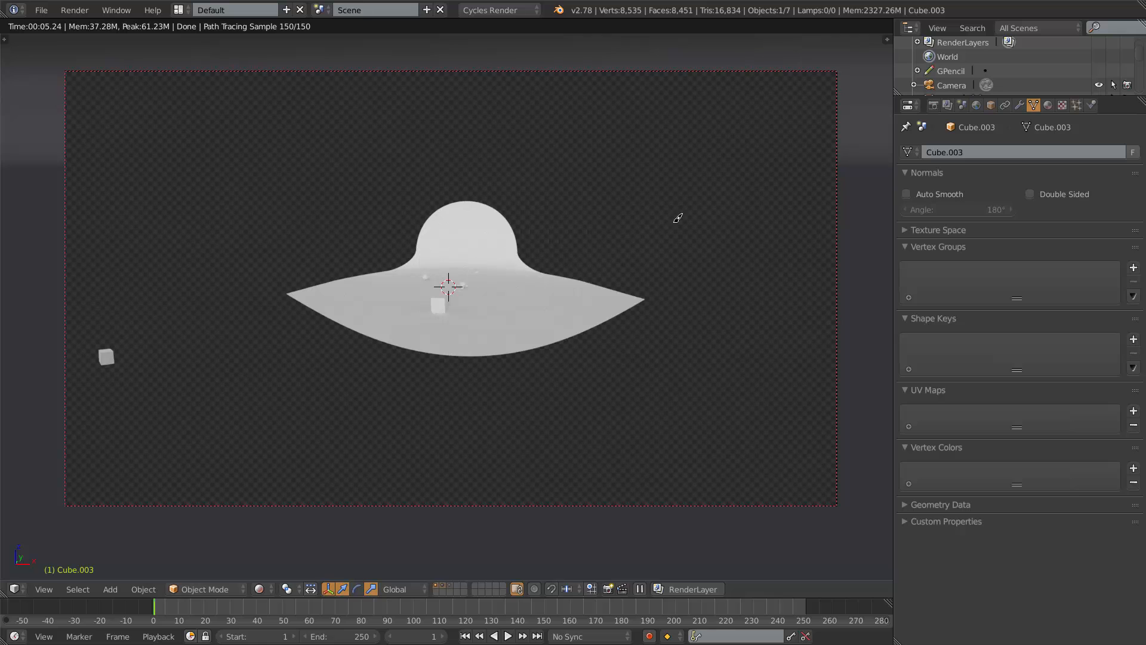
Select the camera, return to solid shading, and switch its lens to Orthographic and back to Perspective.
right_click(841, 224)
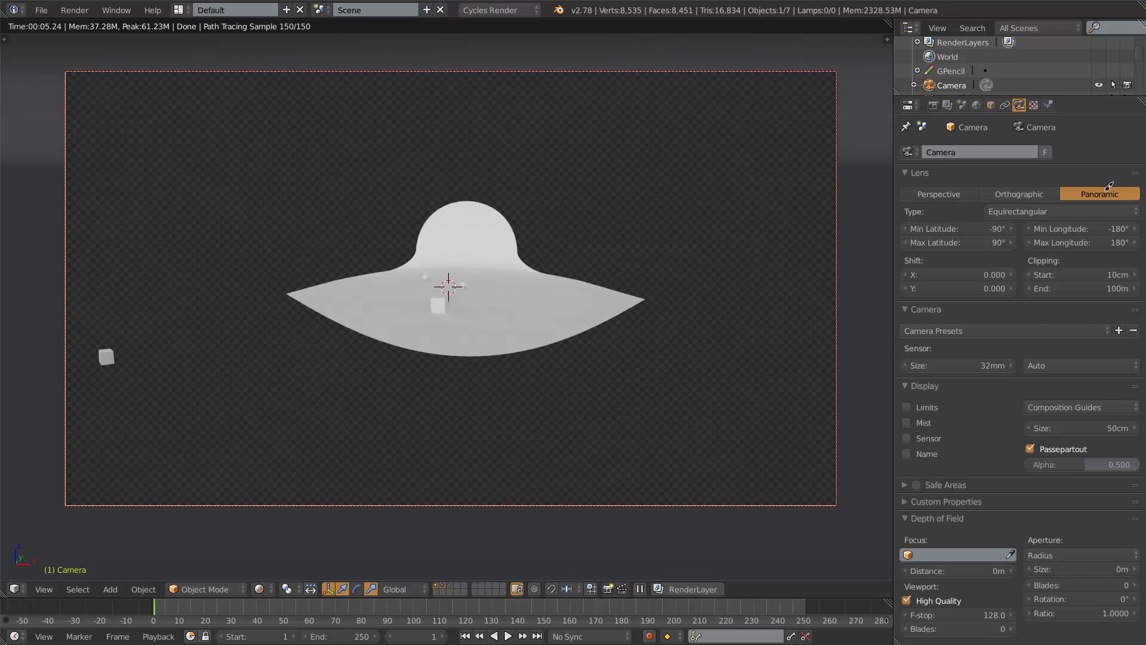
key(shift+z)
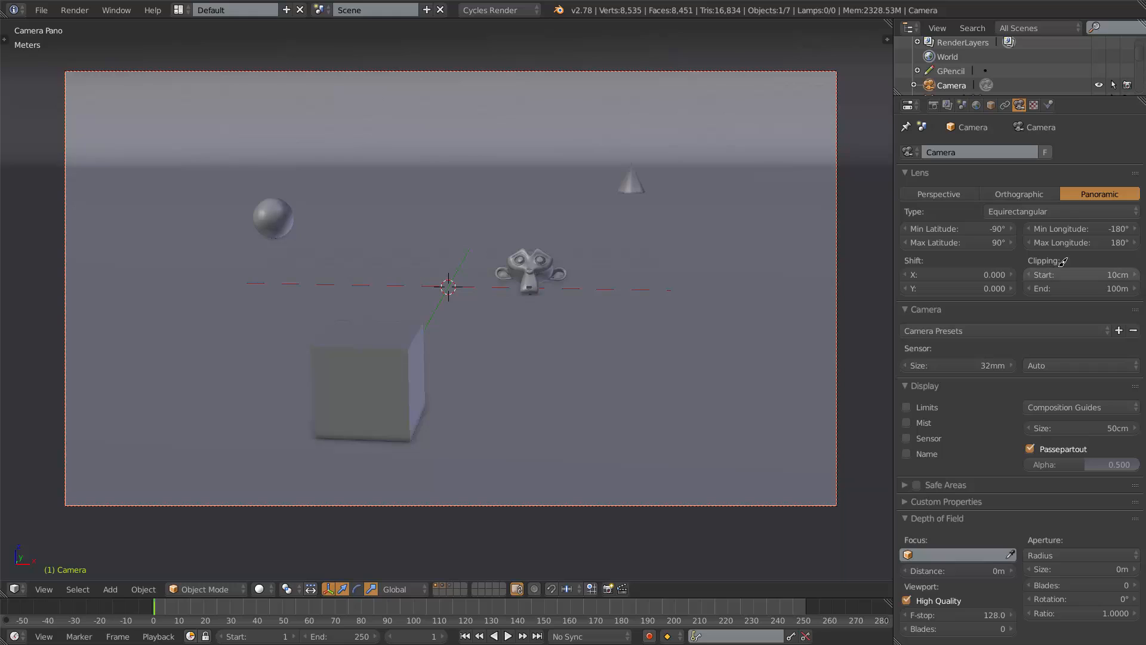
click(942, 191)
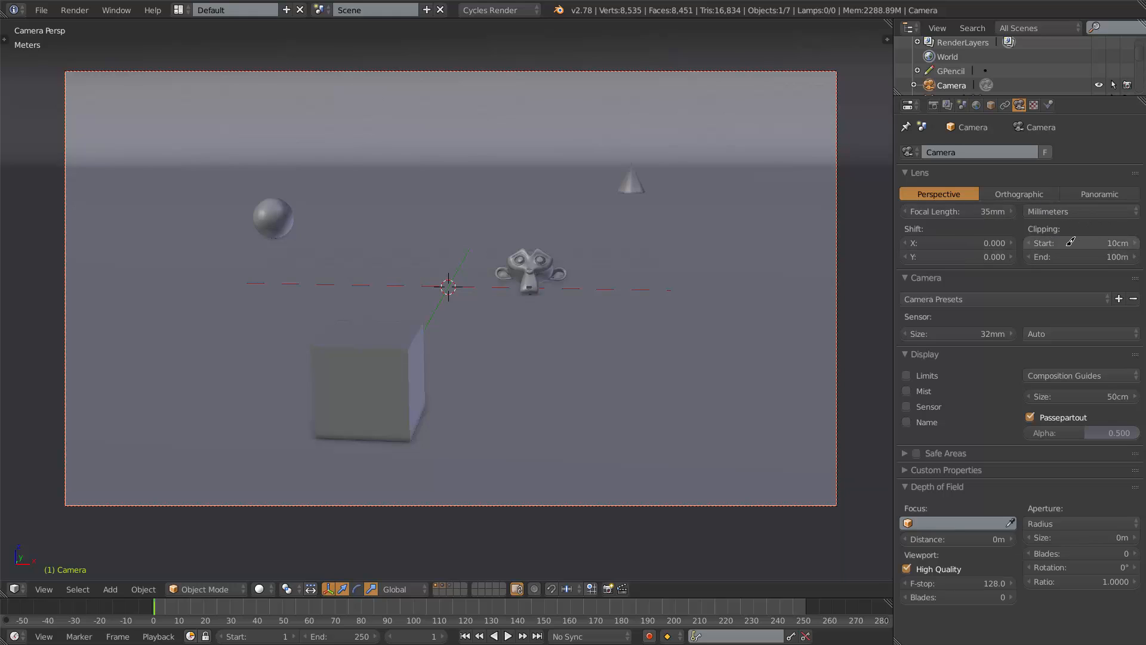
click(1018, 190)
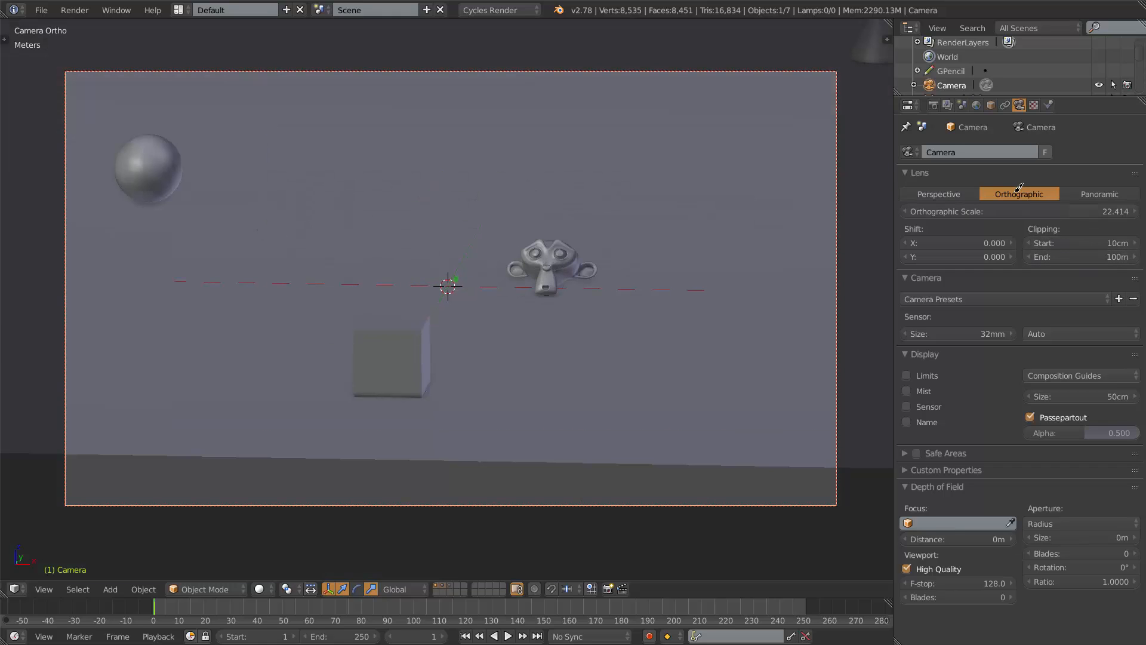
click(943, 194)
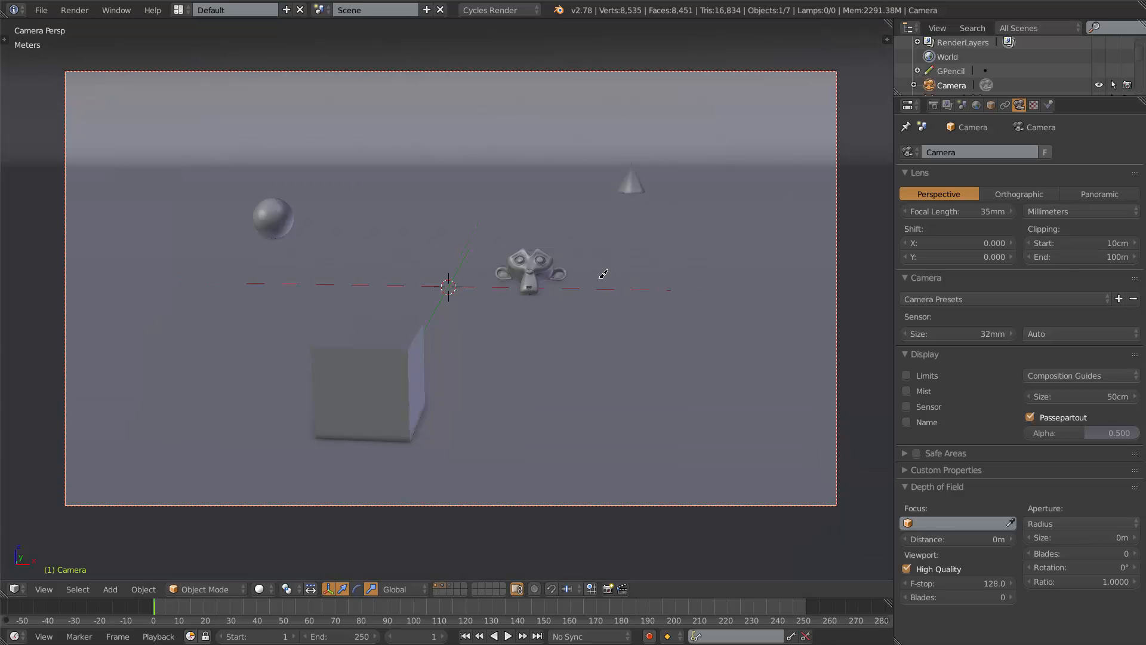
Open the viewport sidebar and collapse the Grease Pencil panels to bring the View settings into reach.
key(n)
scroll(883, 273, up, 5)
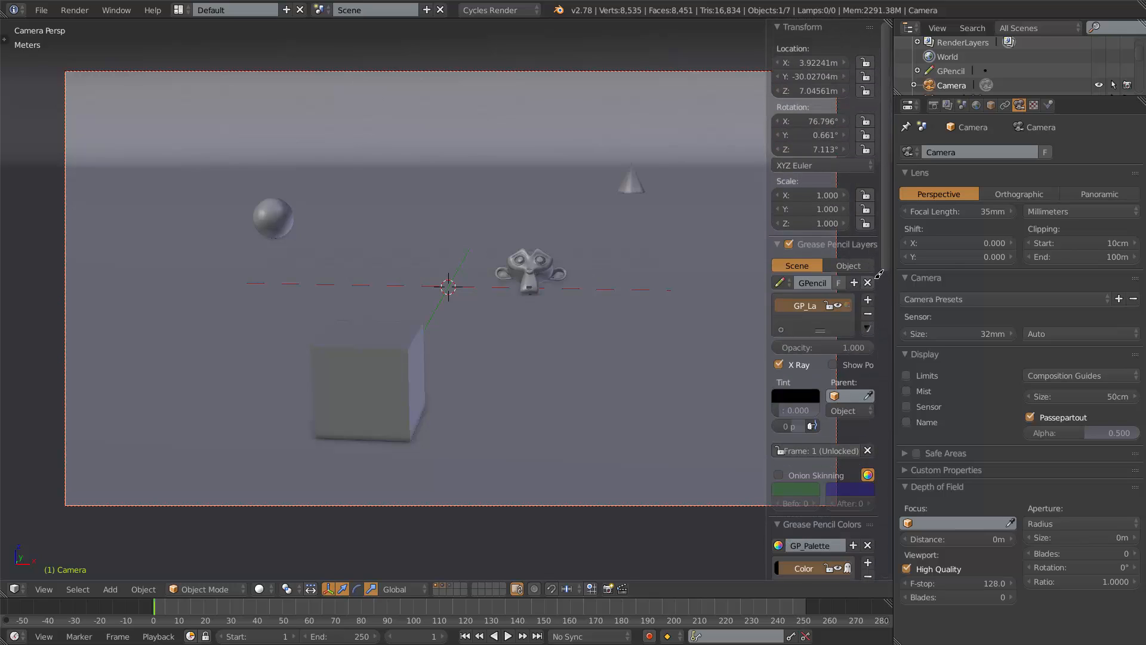
click(779, 237)
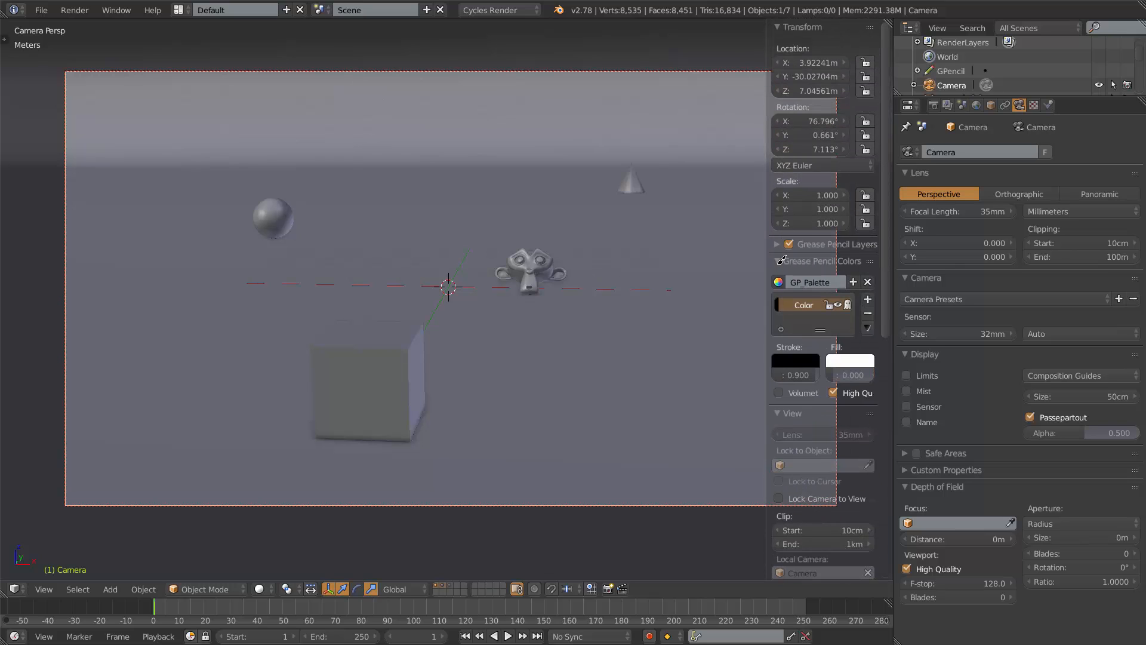
click(780, 260)
scroll(779, 313, down, 3)
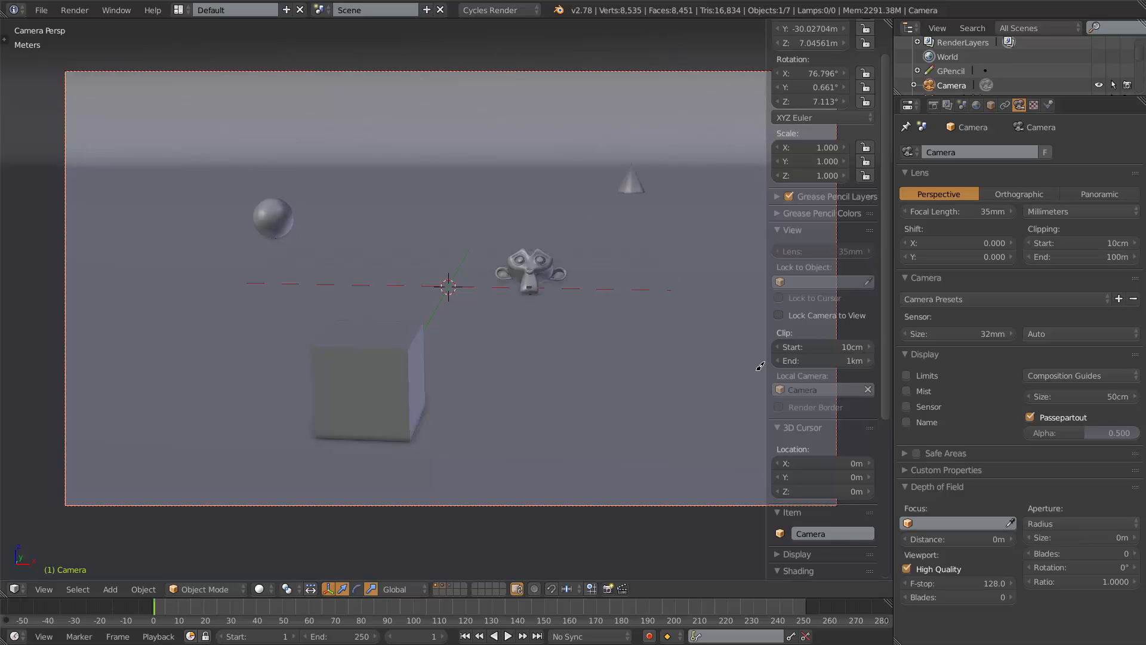
Select the curved backdrop plane and move it along the Y axis to about 668 m.
middle_drag(760, 366, 604, 202)
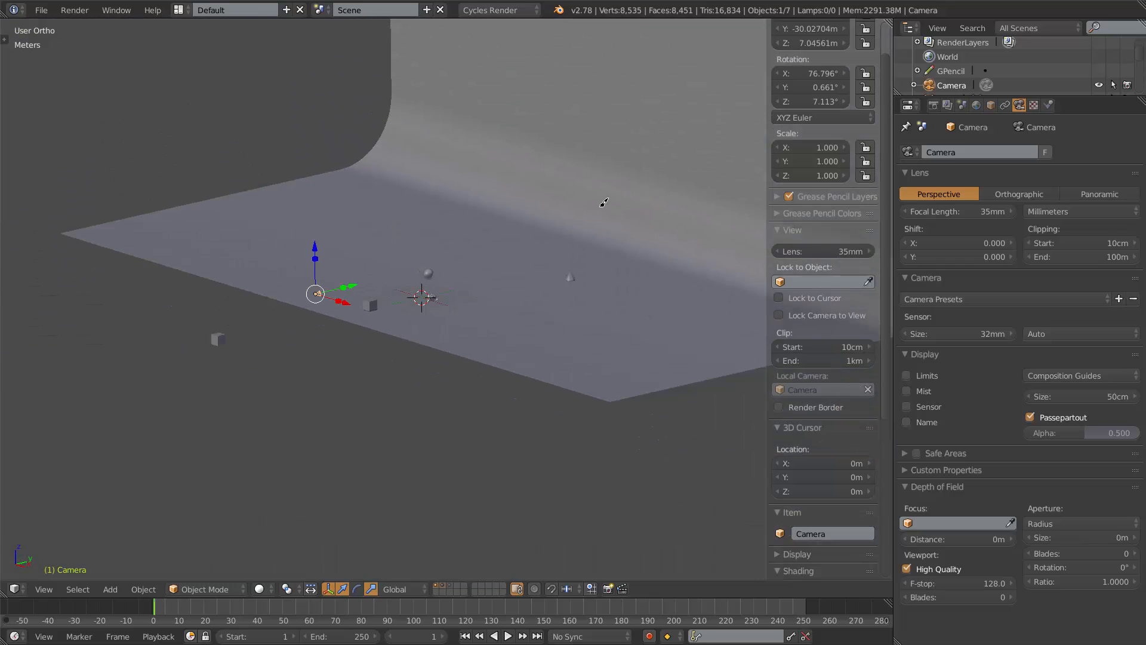
scroll(544, 231, up, 3)
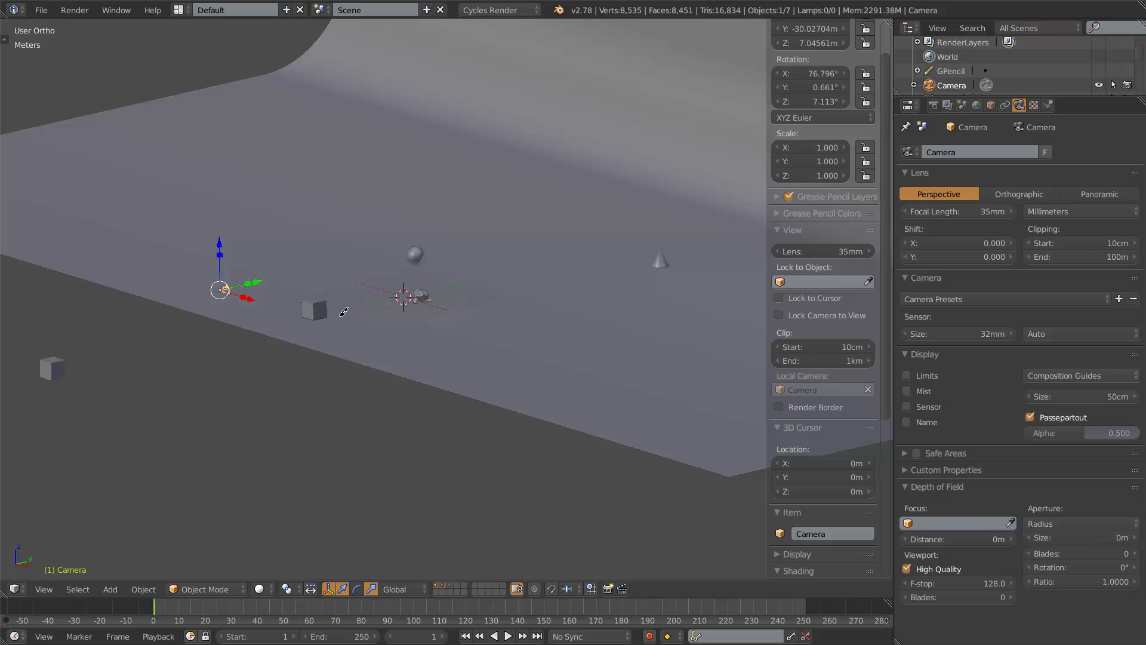
middle_drag(434, 317, 475, 322)
scroll(475, 321, down, 6)
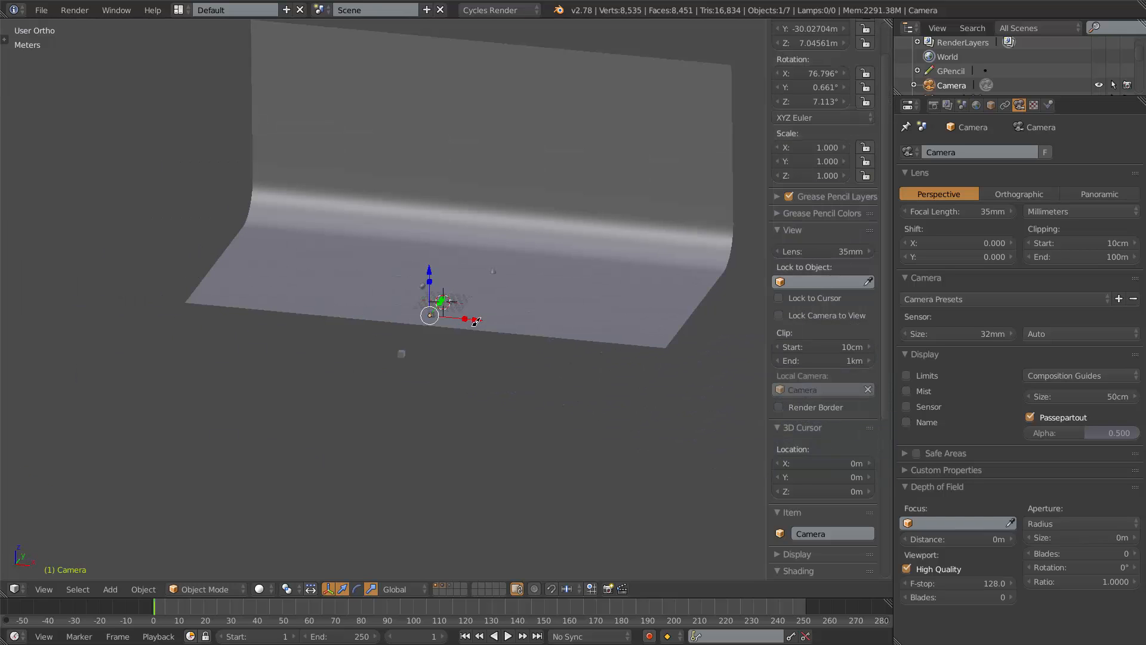
right_click(532, 179)
scroll(532, 179, down, 5)
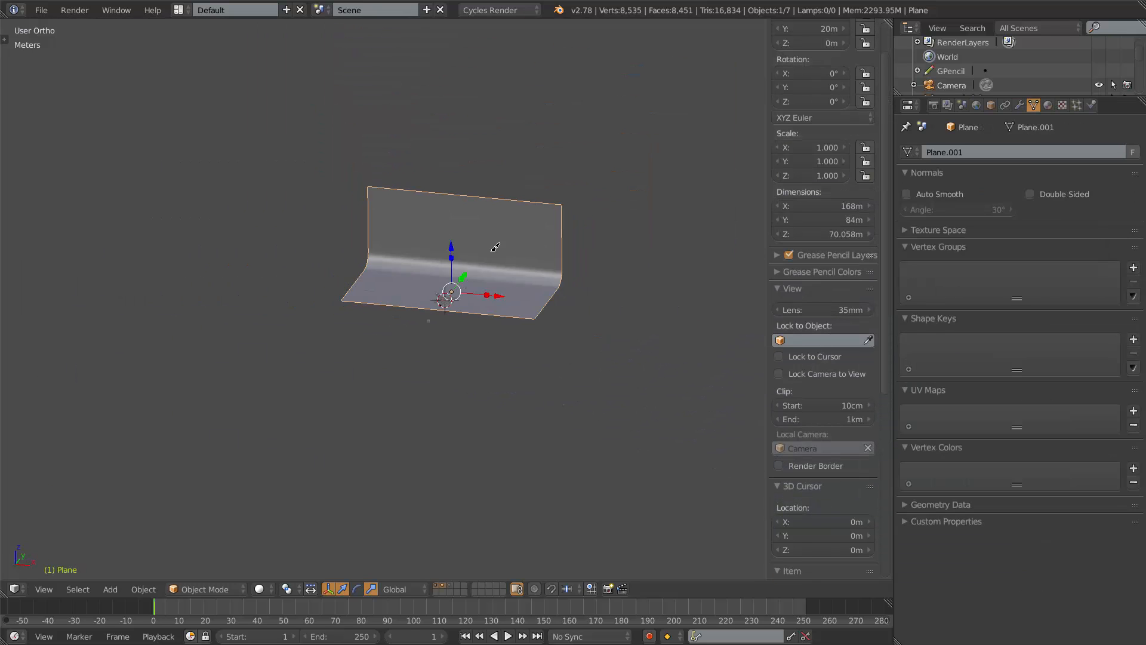
shift+middle_drag(530, 240, 394, 361)
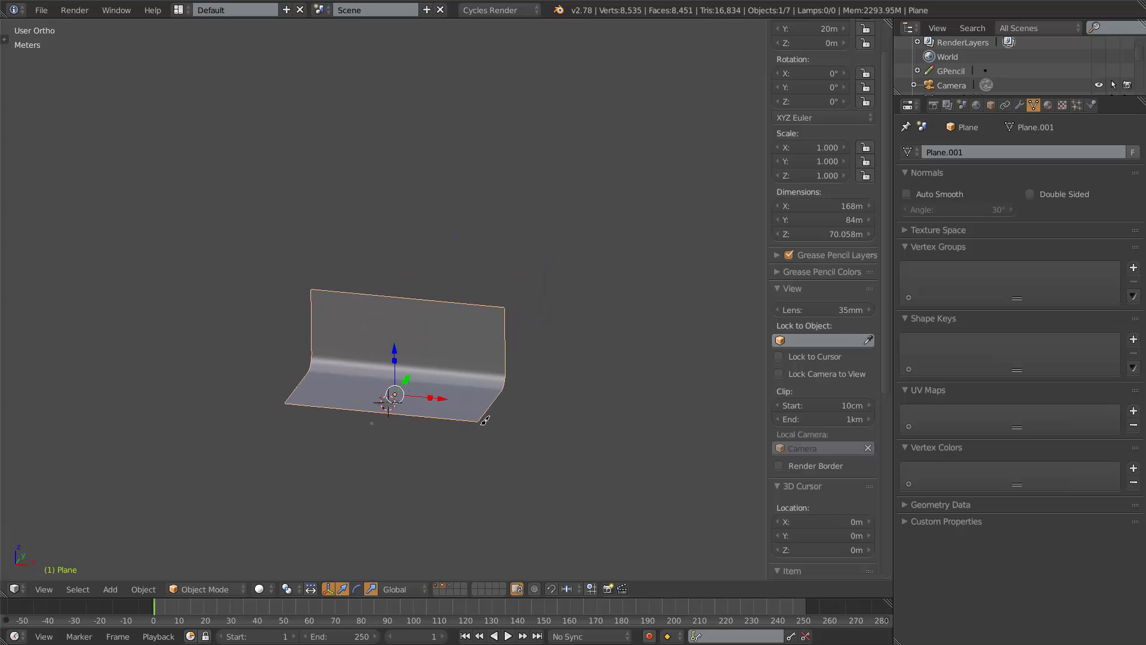
key(g)
key(y)
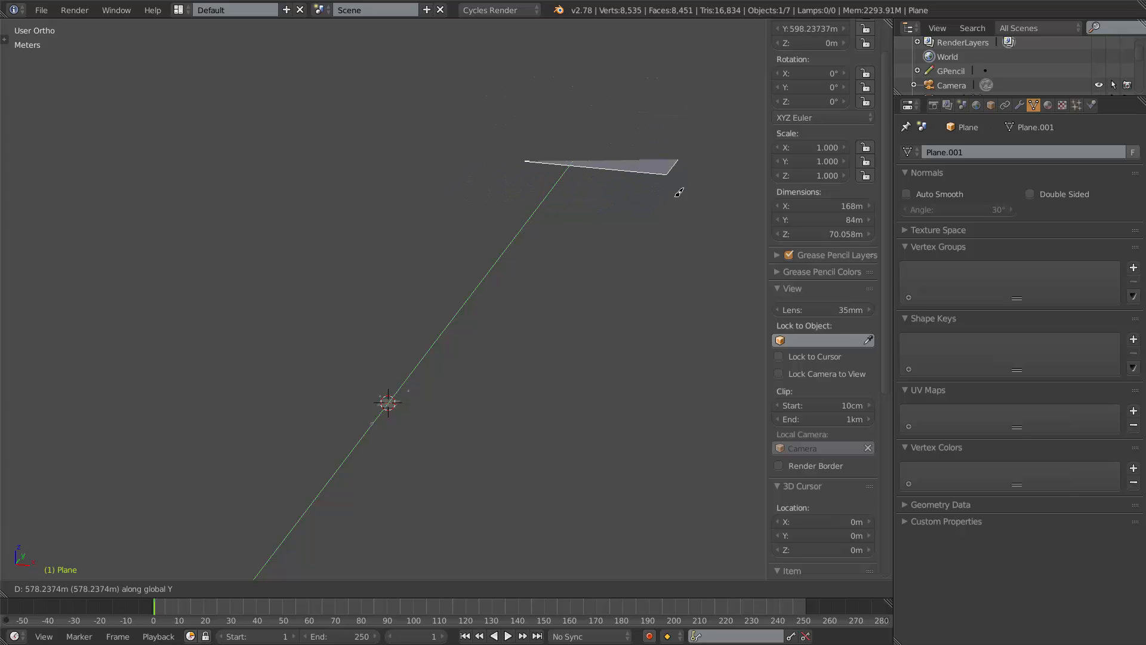
click(705, 150)
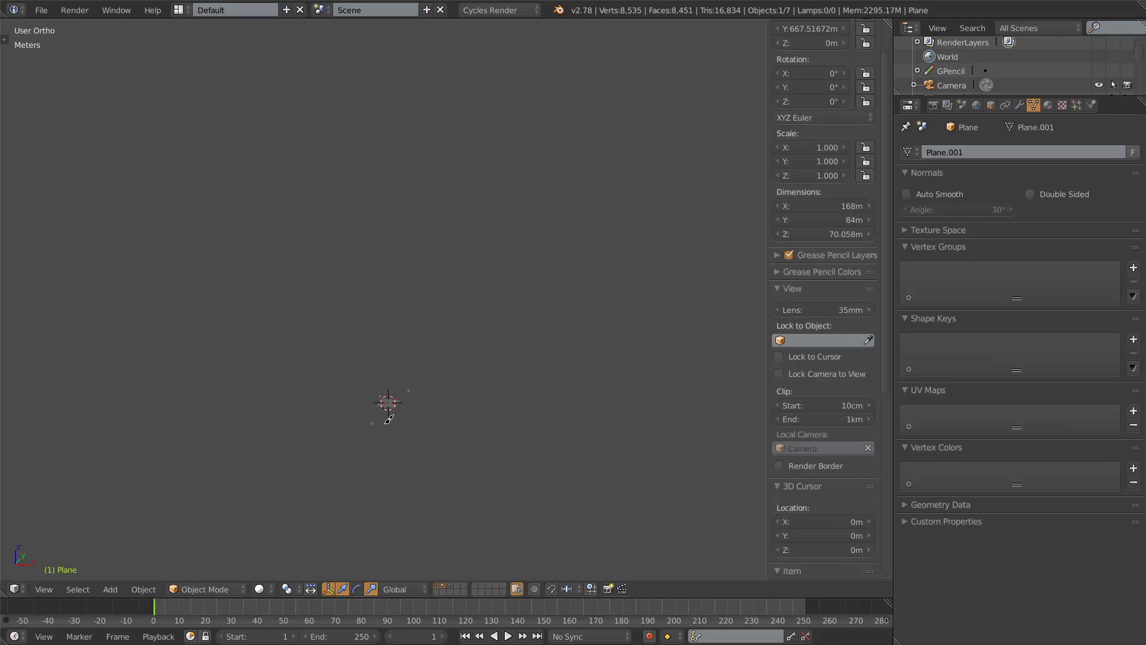
Move the backdrop plane back along the Y axis to about 316 m.
scroll(371, 476, up, 8)
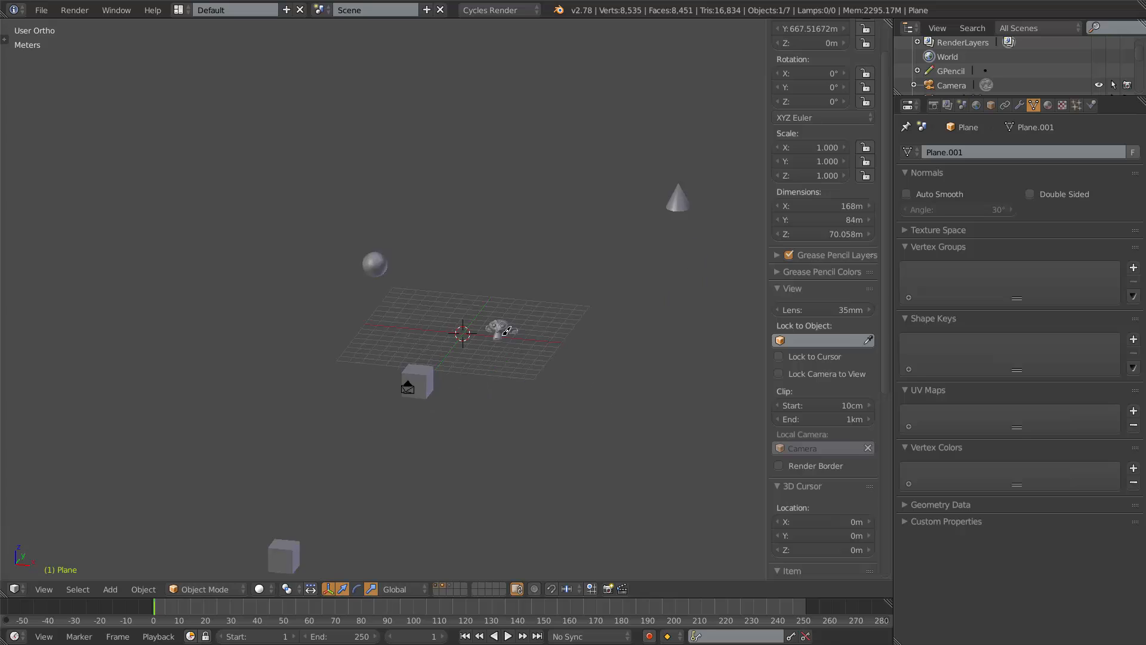
scroll(506, 330, up, 3)
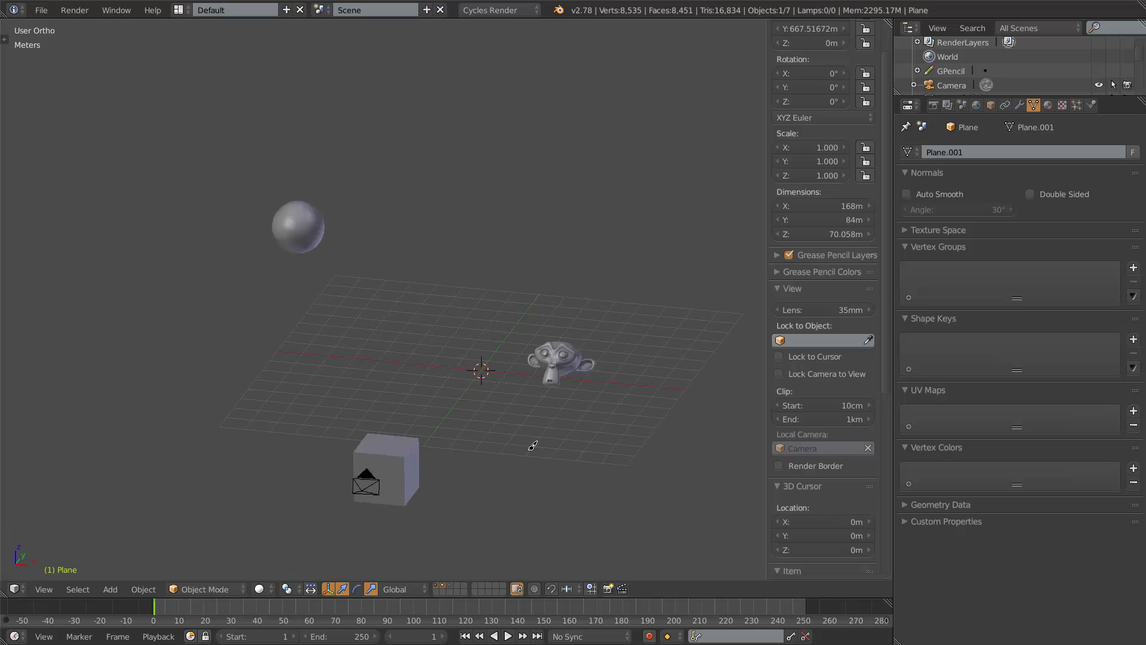
scroll(519, 418, down, 4)
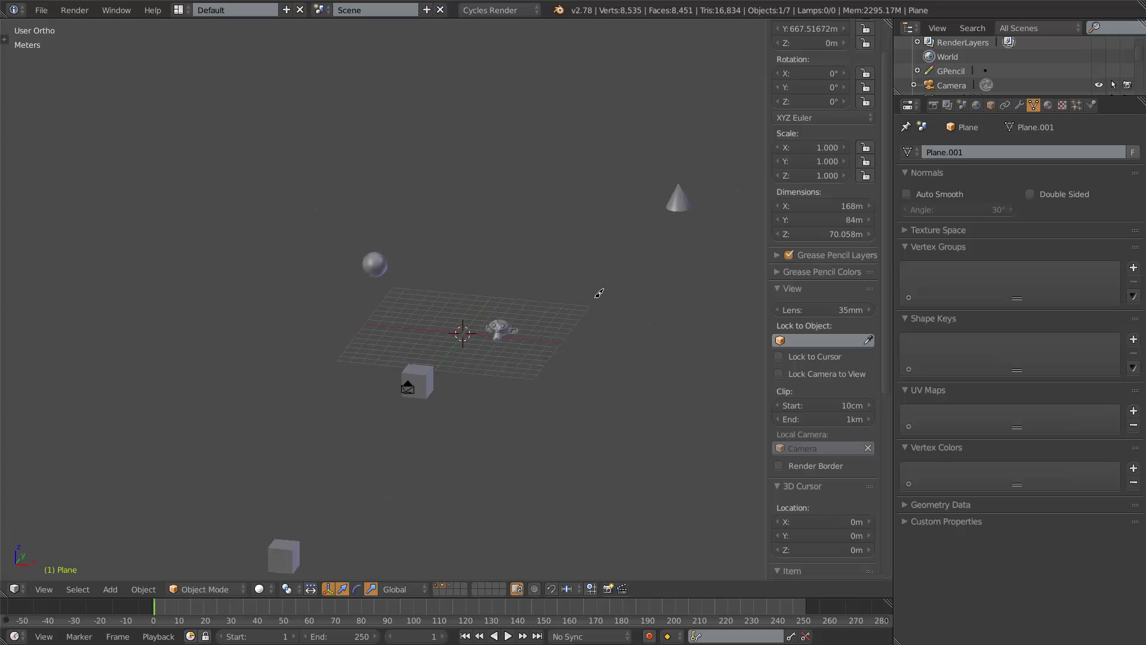
scroll(537, 322, down, 10)
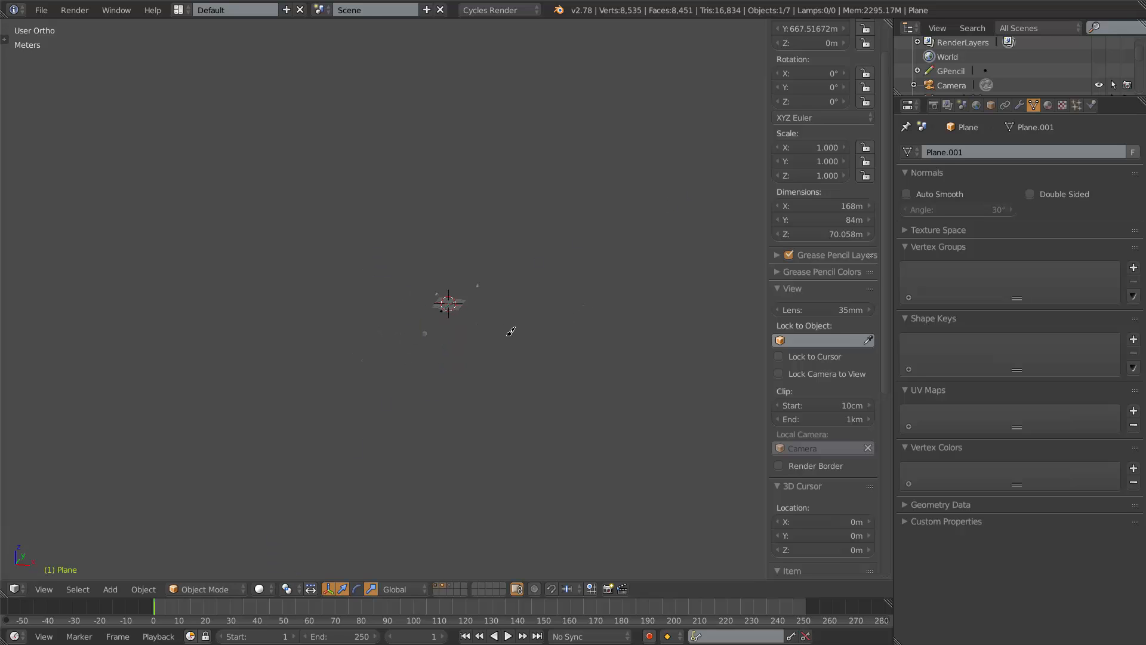
shift+middle_drag(514, 271, 406, 465)
scroll(441, 360, up, 5)
shift+middle_drag(419, 422, 540, 182)
scroll(463, 366, up, 3)
shift+middle_drag(450, 436, 542, 168)
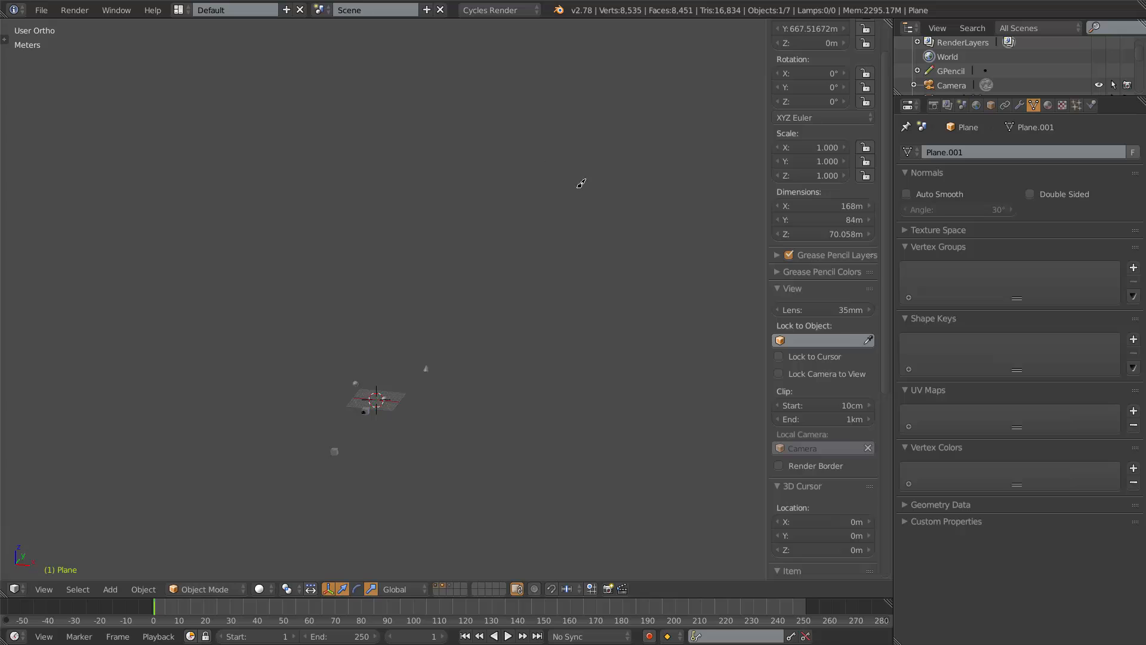
key(g)
key(y)
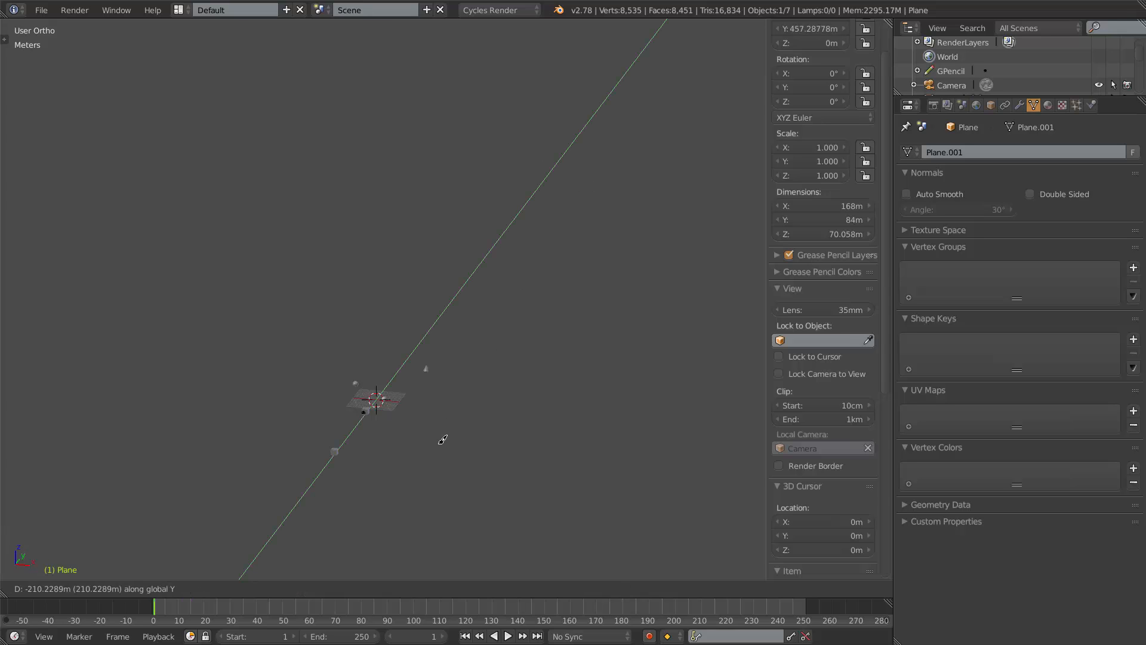
click(539, 212)
Frame the backdrop plane and move it along the Y axis to about 450 m.
key(KP_Decimal)
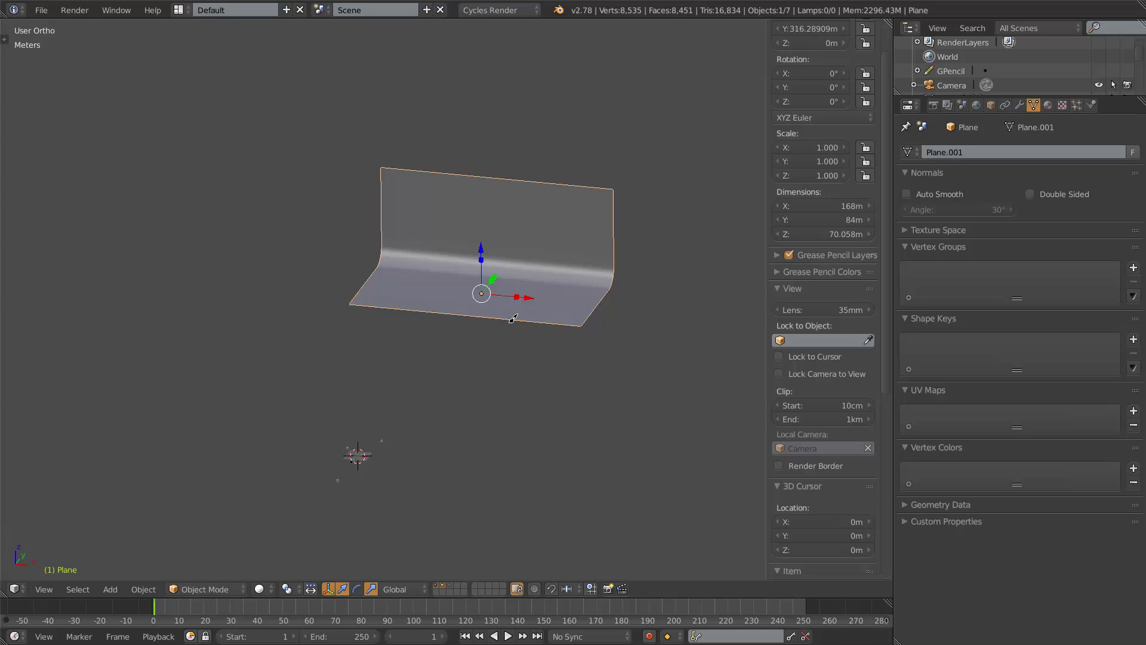
key(g)
key(y)
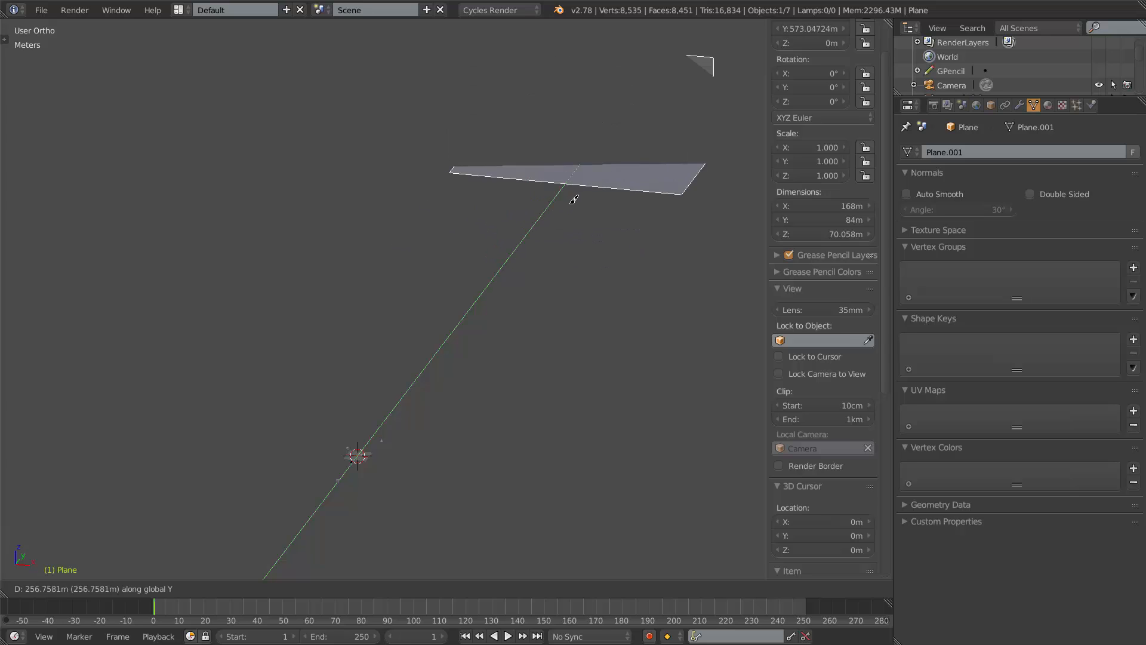
click(575, 261)
Set the viewport clip end distance to 10km.
click(857, 418)
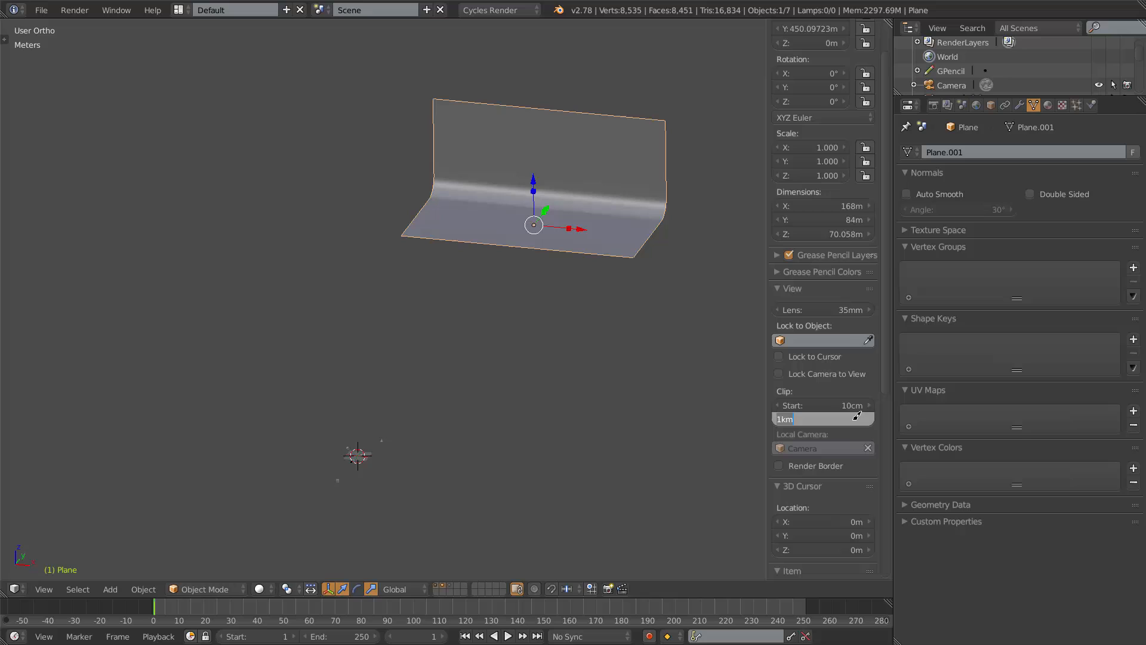
click(783, 420)
text(0)
key(Return)
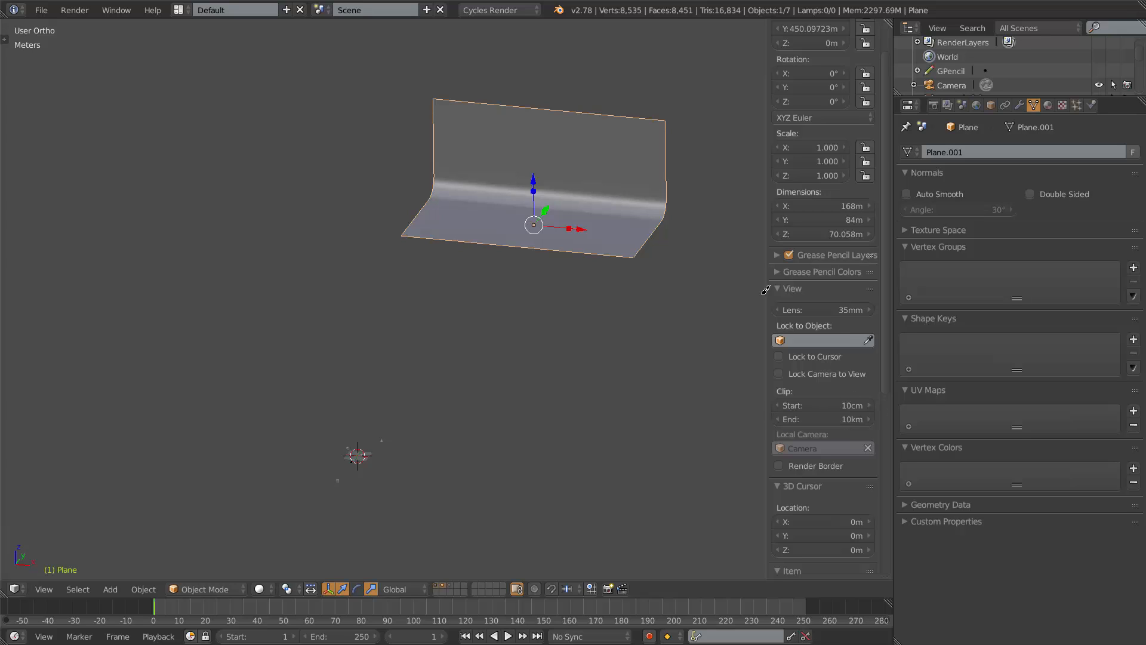
Move the backdrop plane further along the Y axis to about 551 m.
key(g)
key(y)
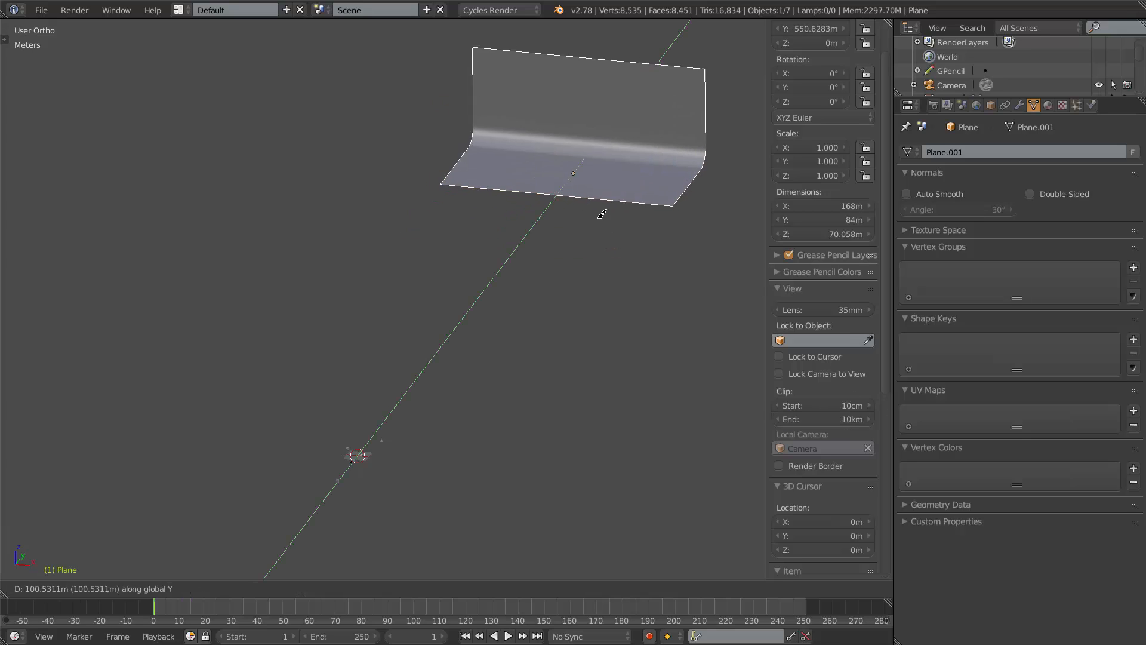
click(691, 92)
Move the backdrop plane far along the Y axis to about 1.84 km.
scroll(617, 169, down, 3)
shift+middle_drag(589, 178, 476, 387)
key(g)
key(y)
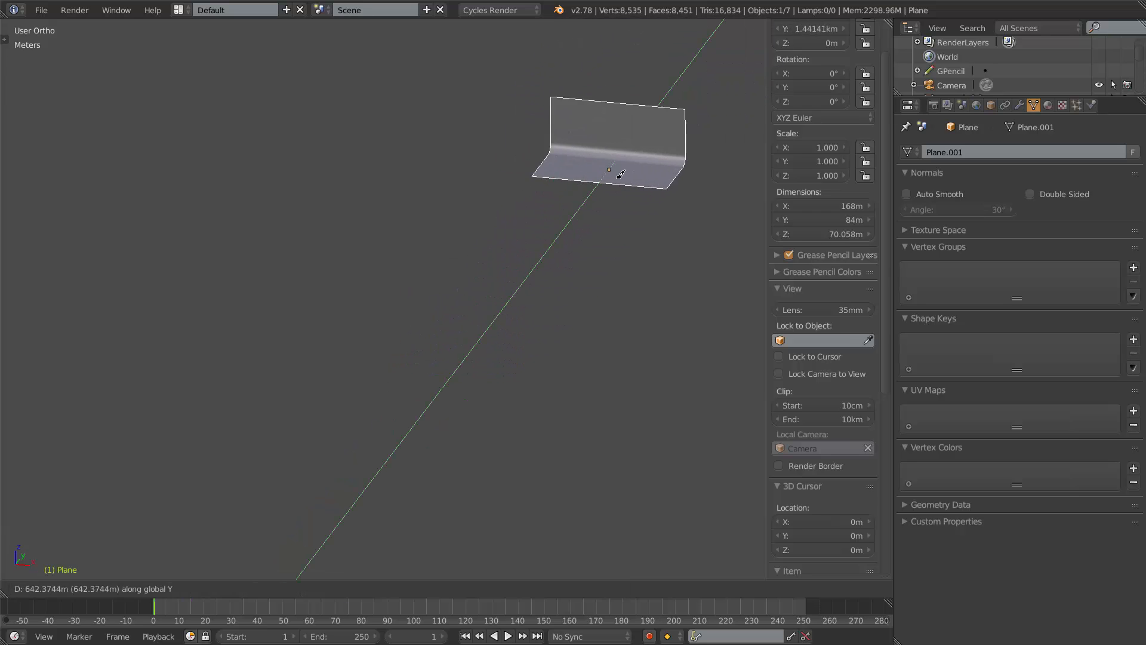
click(719, 81)
Set the viewport clip end distance back to 1km.
scroll(587, 200, down, 7)
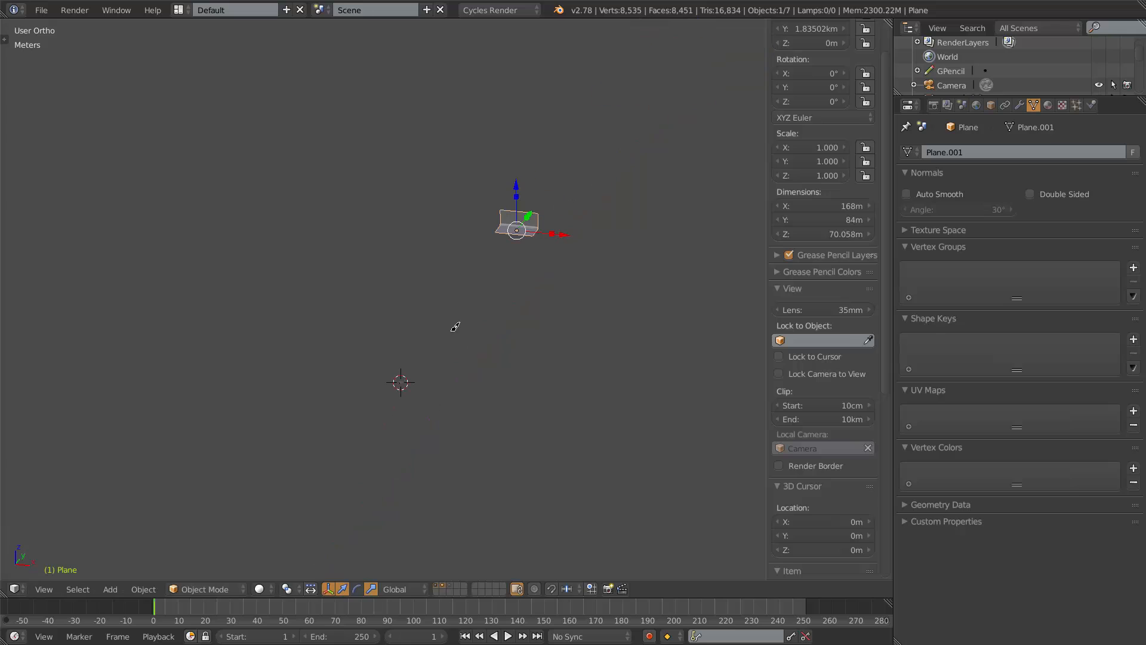
click(809, 416)
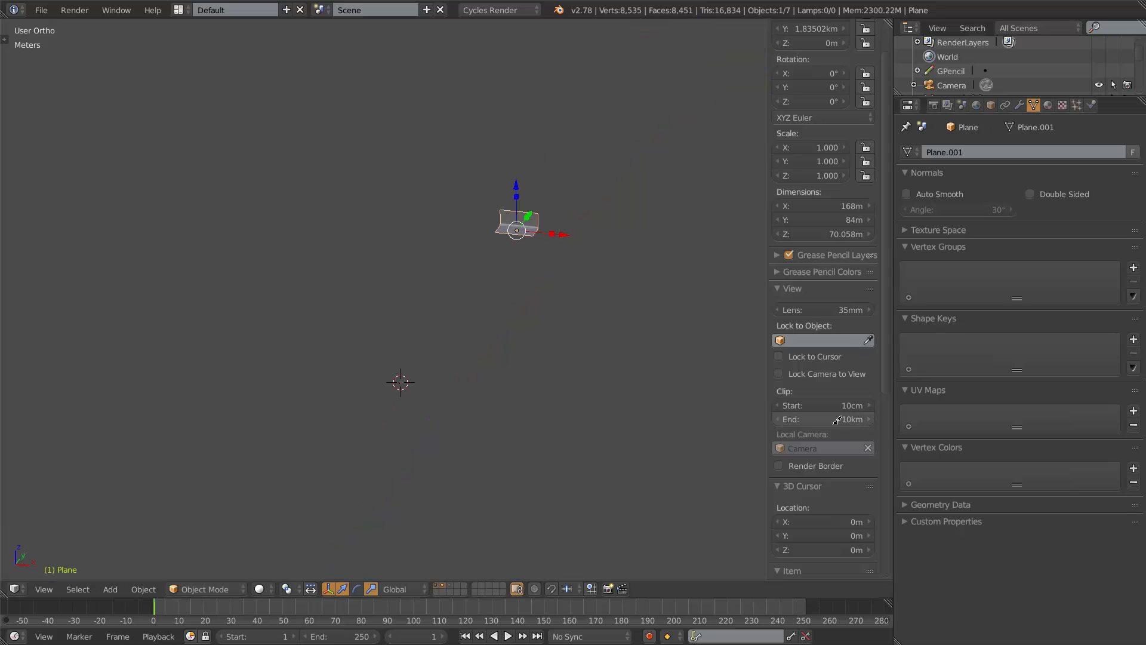
click(787, 418)
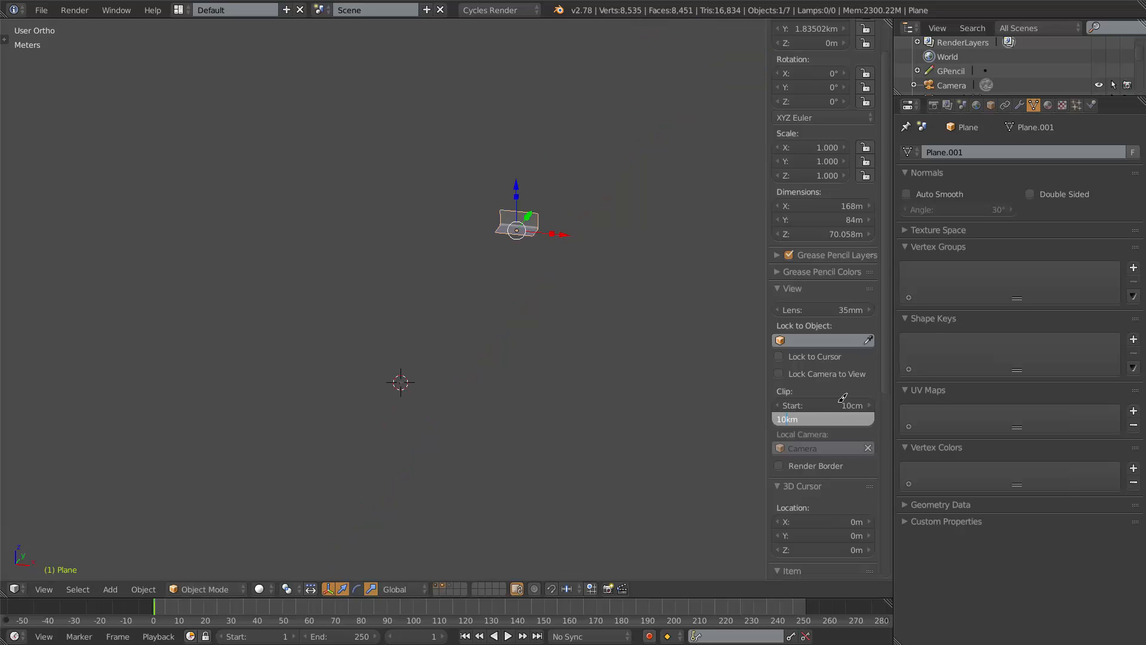
key(BackSpace)
key(Return)
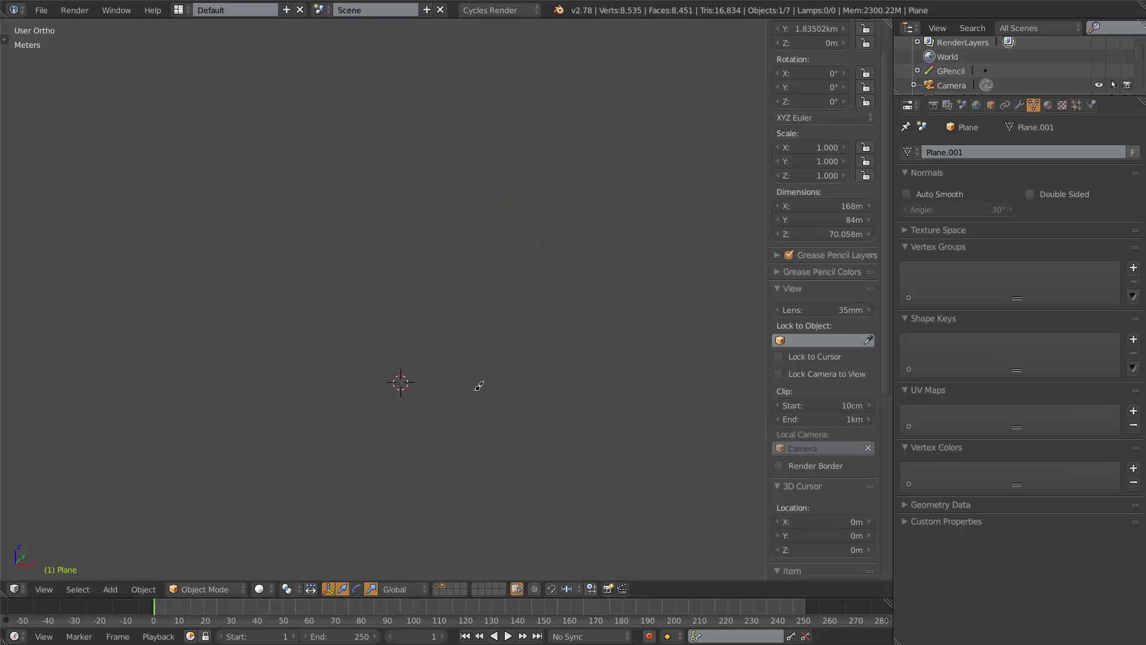
Move the backdrop plane back along the Y axis to about 25 m, just behind the scene objects.
key(g)
key(y)
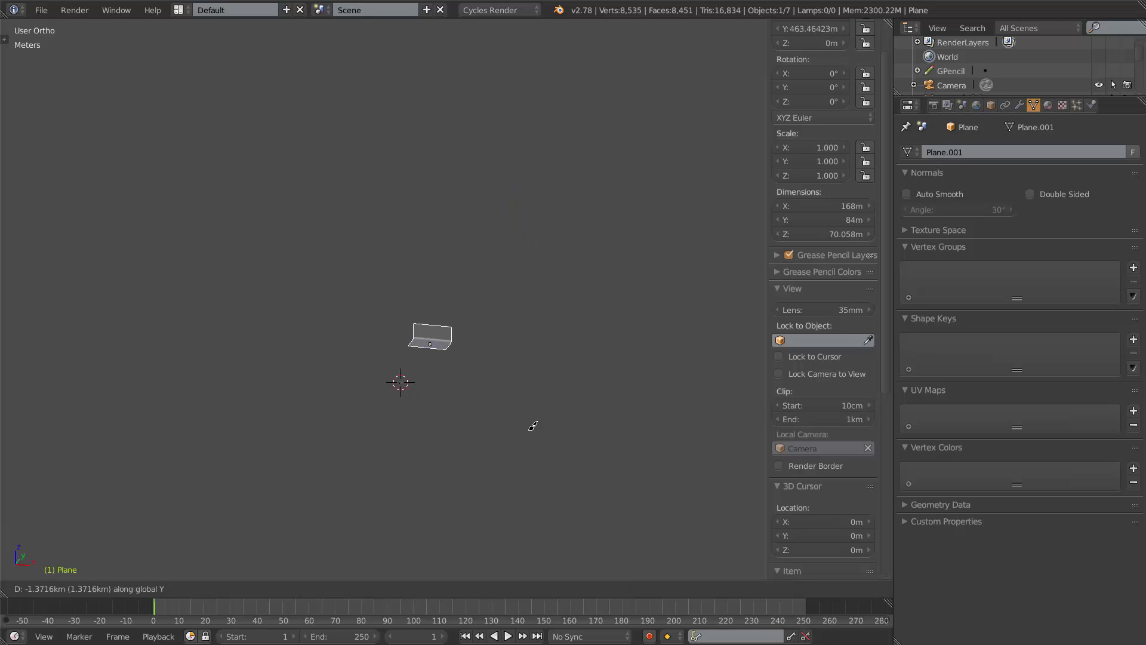
click(500, 423)
scroll(366, 460, up, 5)
shift+middle_drag(293, 552, 465, 348)
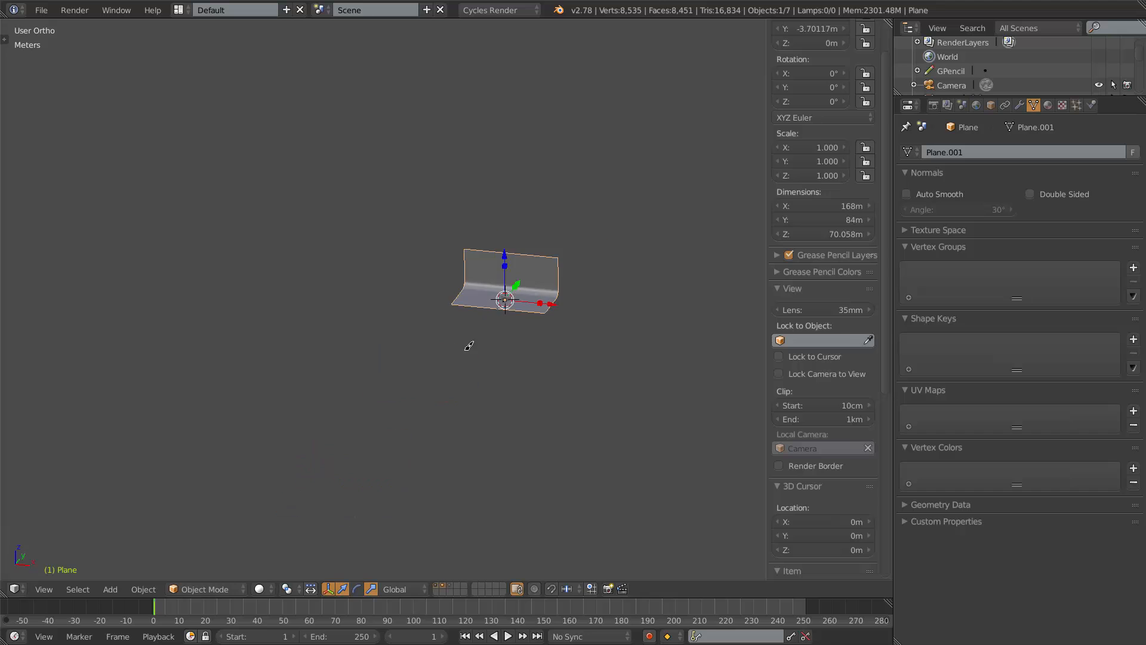
scroll(449, 365, up, 8)
shift+middle_drag(664, 342, 319, 399)
scroll(331, 334, up, 5)
shift+middle_drag(299, 356, 466, 216)
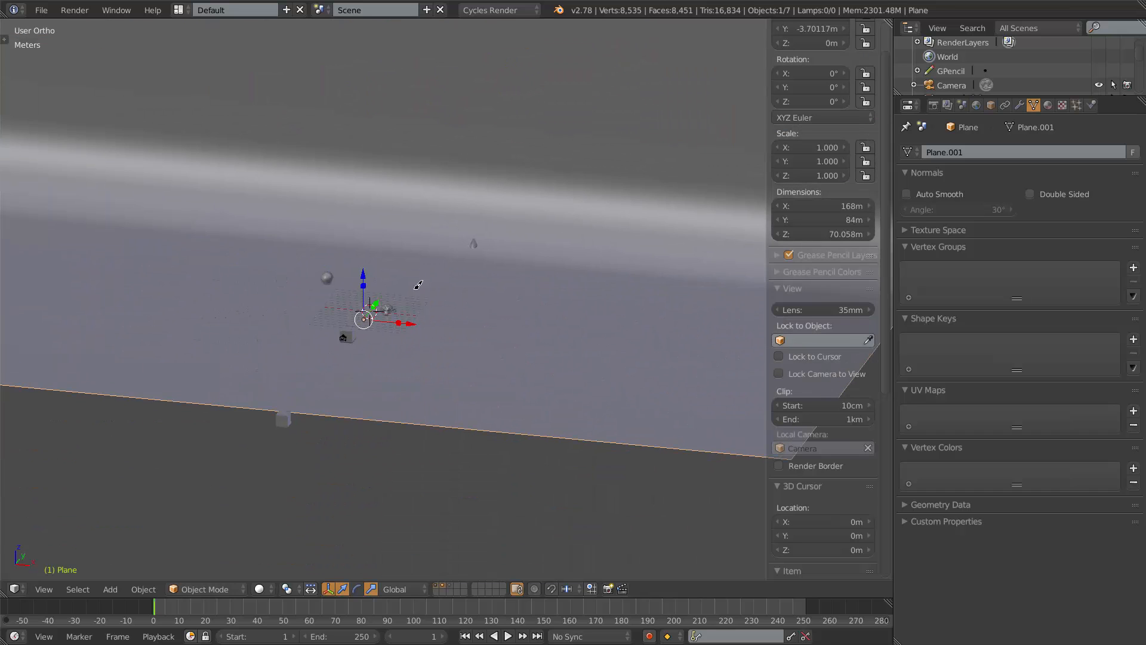
key(g)
key(y)
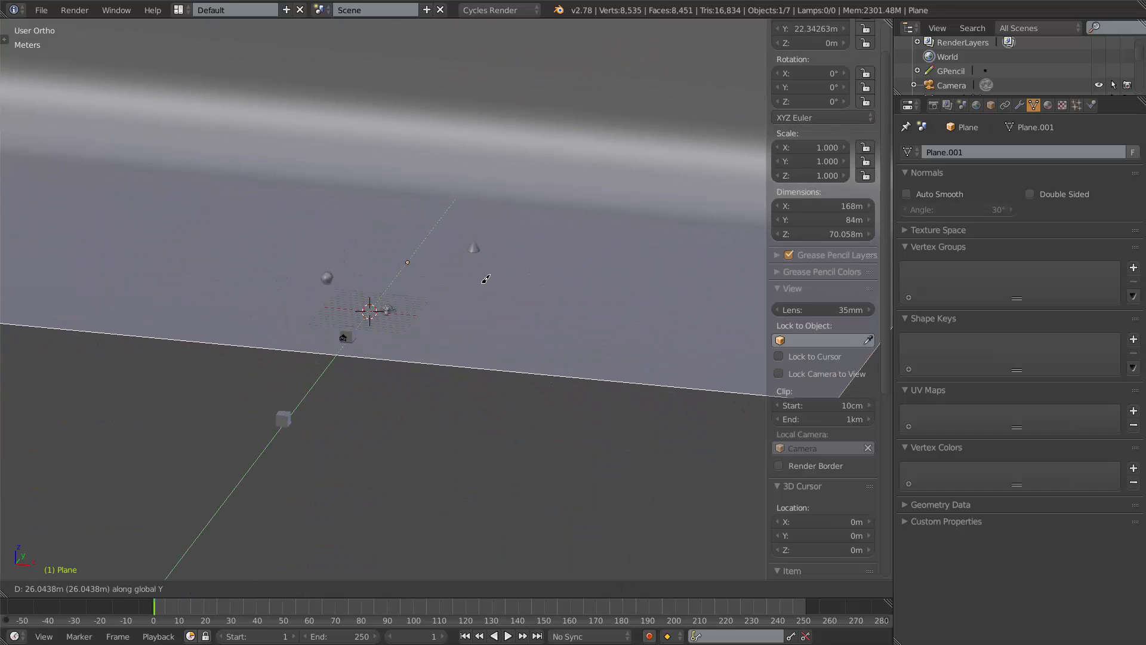
click(490, 279)
scroll(511, 260, up, 5)
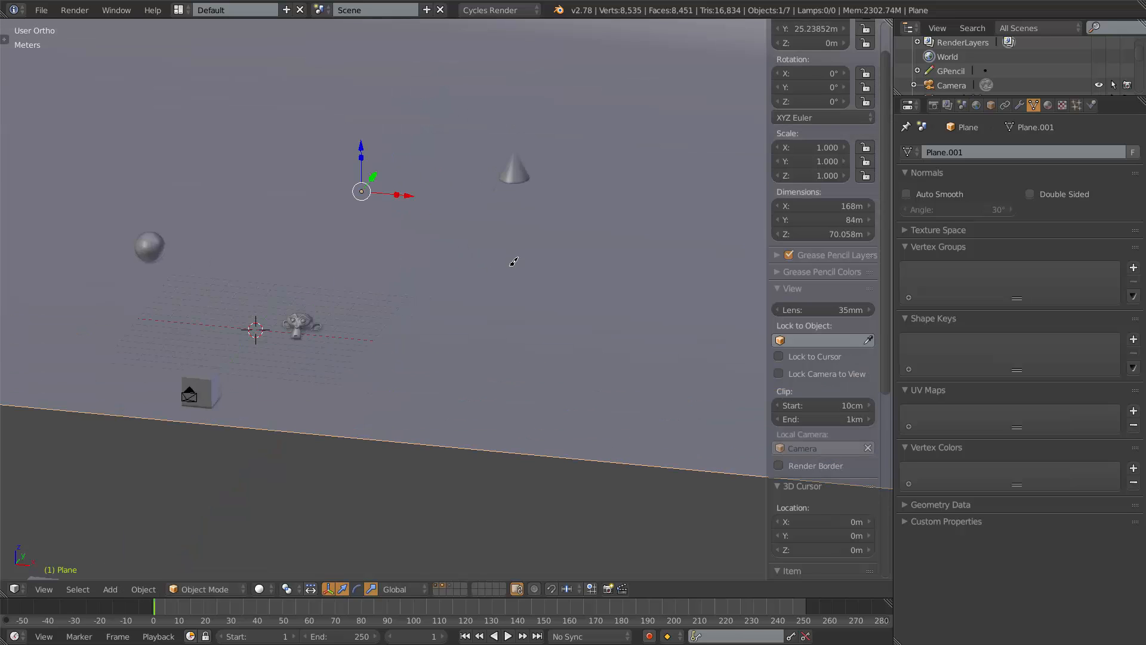
shift+middle_drag(512, 261, 565, 353)
scroll(570, 355, down, 5)
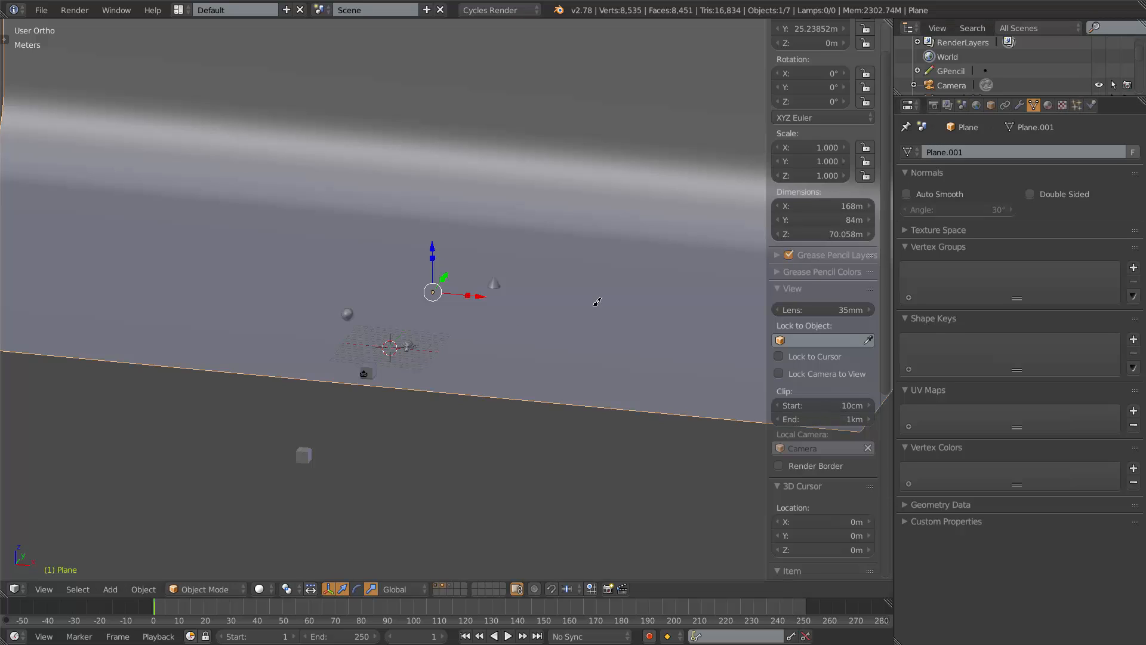
Select the camera and switch the viewport to look through the camera.
right_click(365, 371)
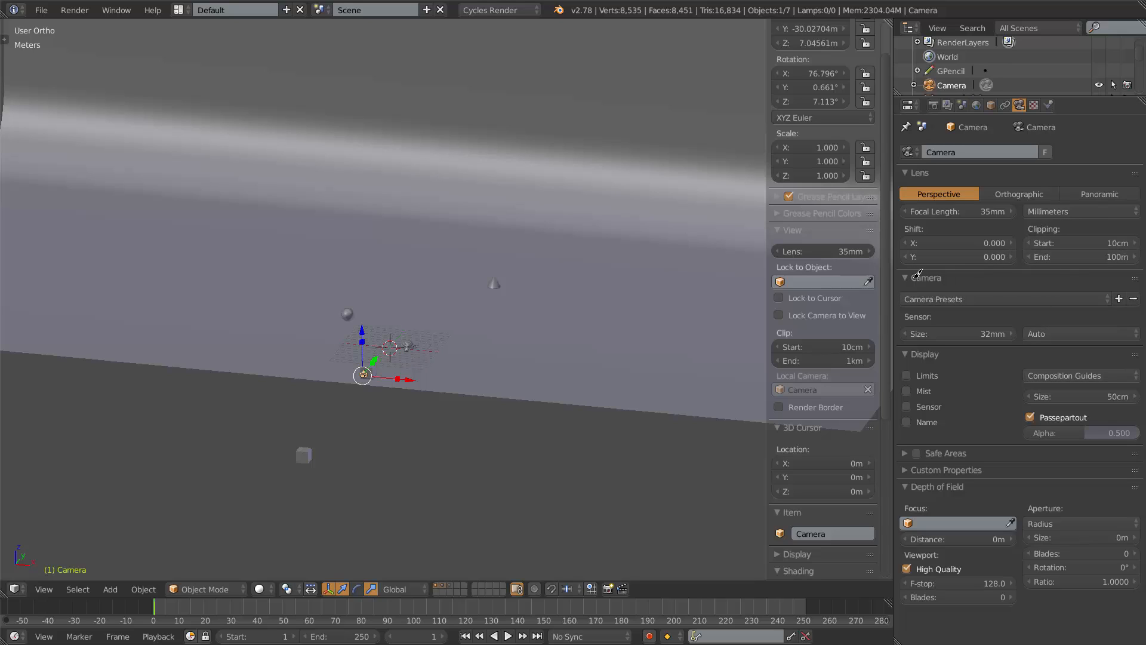
scroll(435, 346, up, 5)
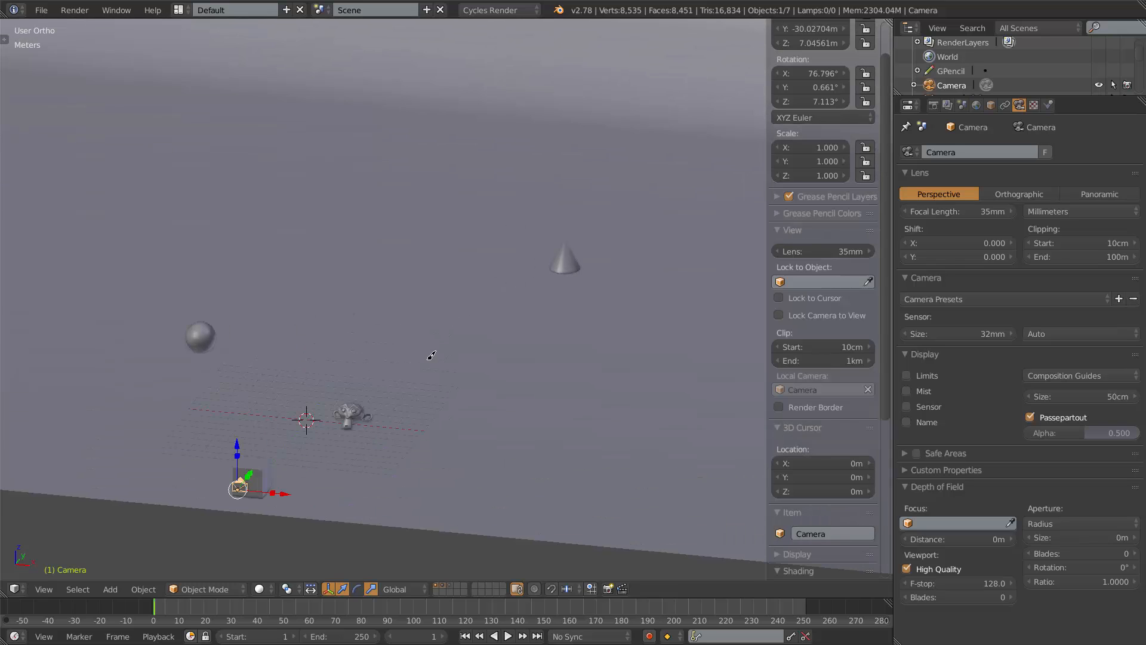
middle_drag(431, 355, 398, 357)
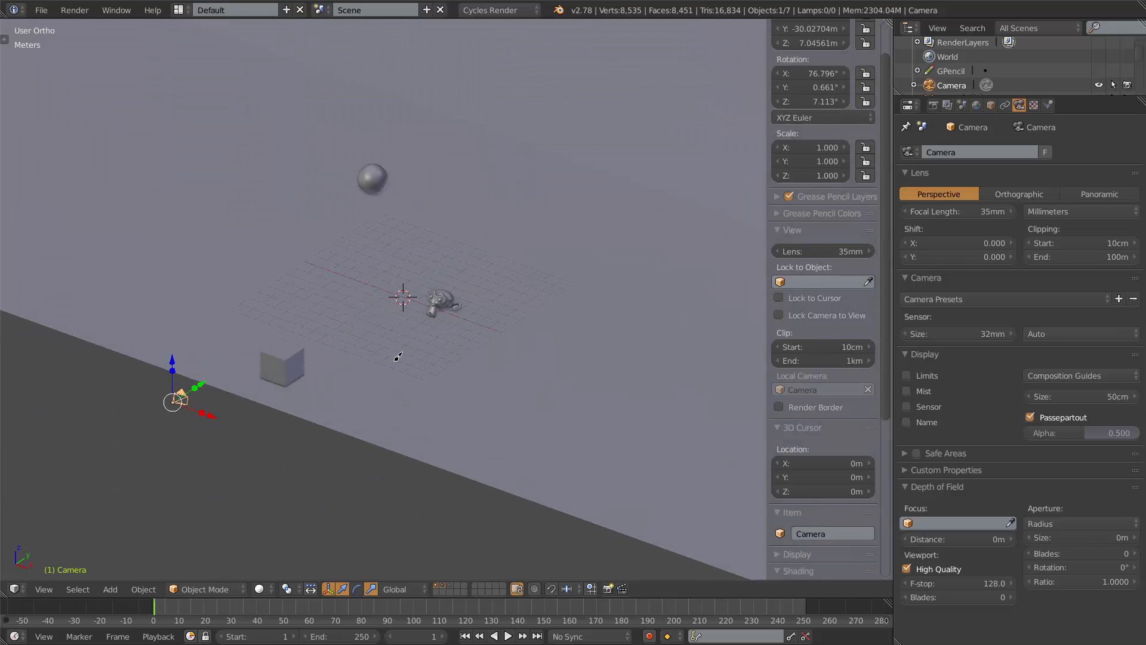
scroll(398, 357, down, 2)
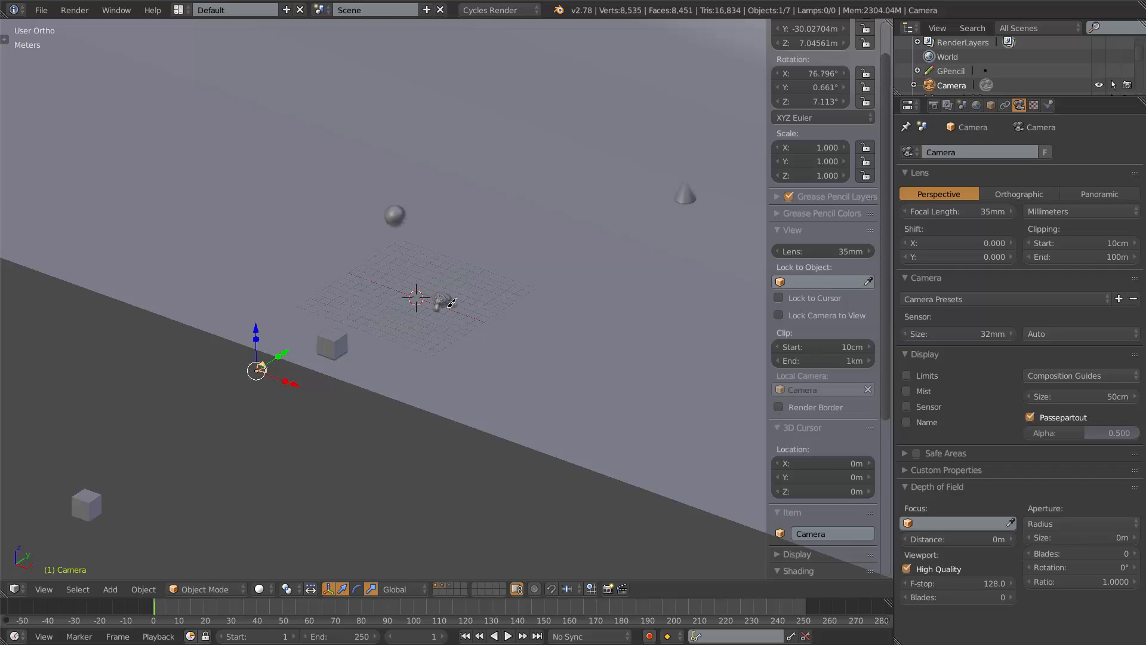
scroll(452, 302, up, 2)
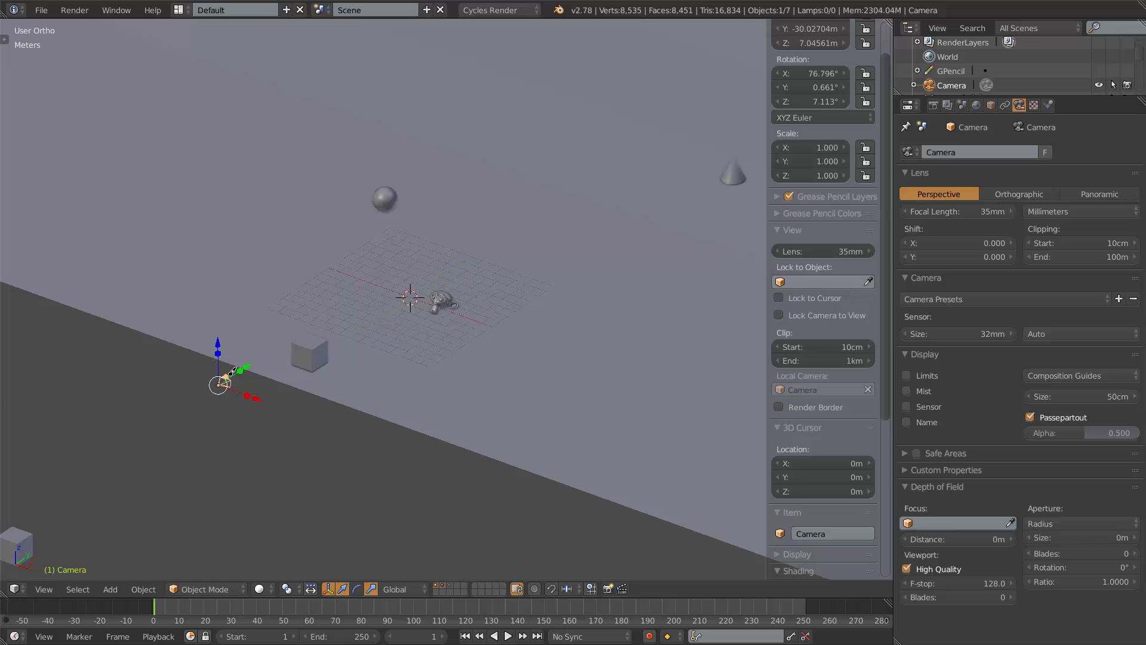
key(KP_0)
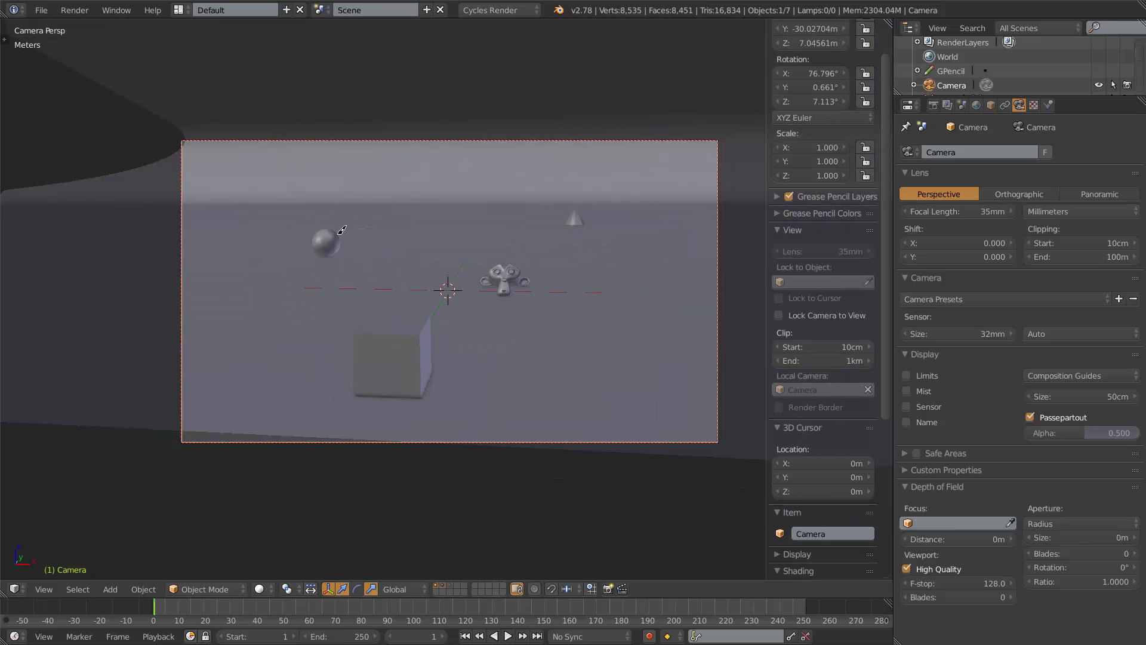
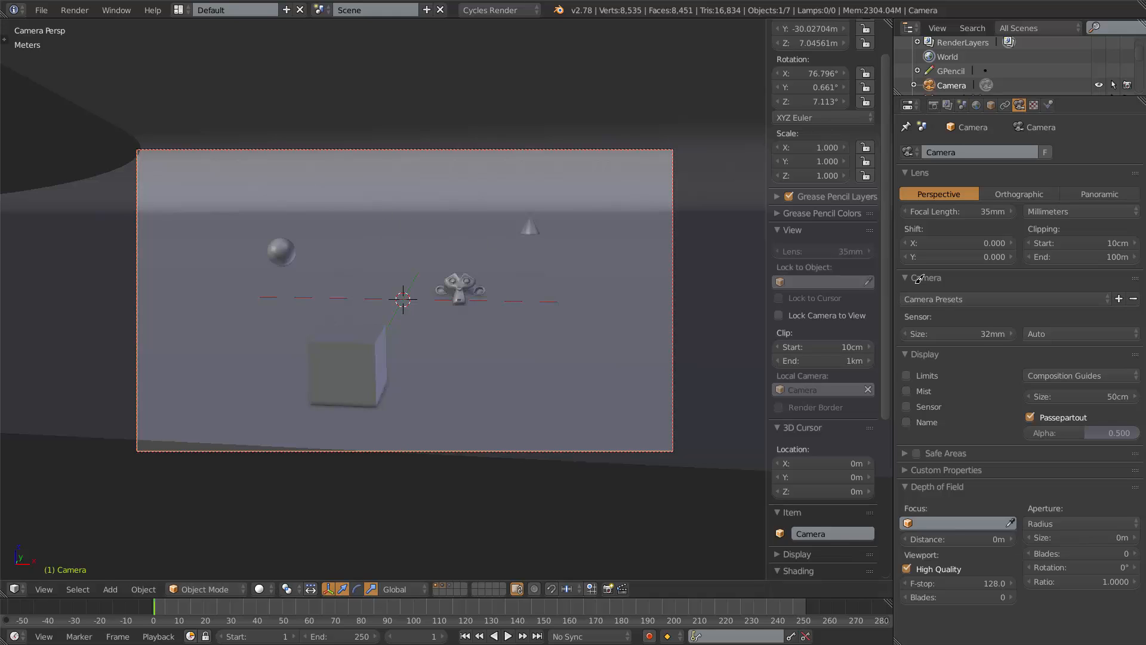
Browse the camera presets list without choosing a preset.
click(1053, 292)
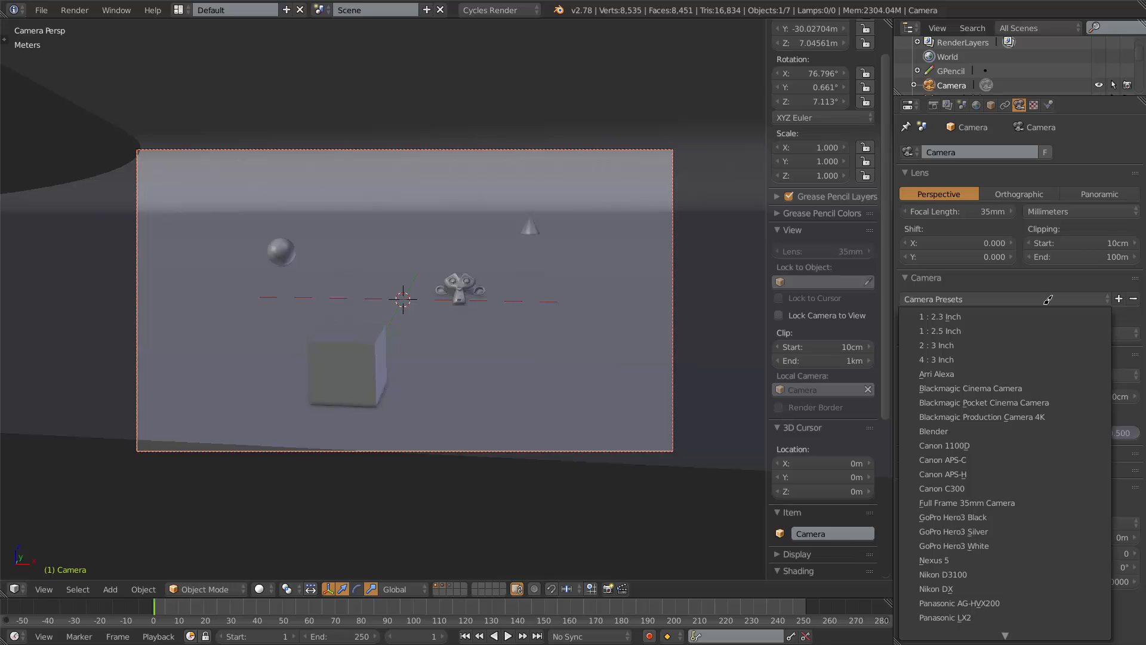
mouse_move(1006, 635)
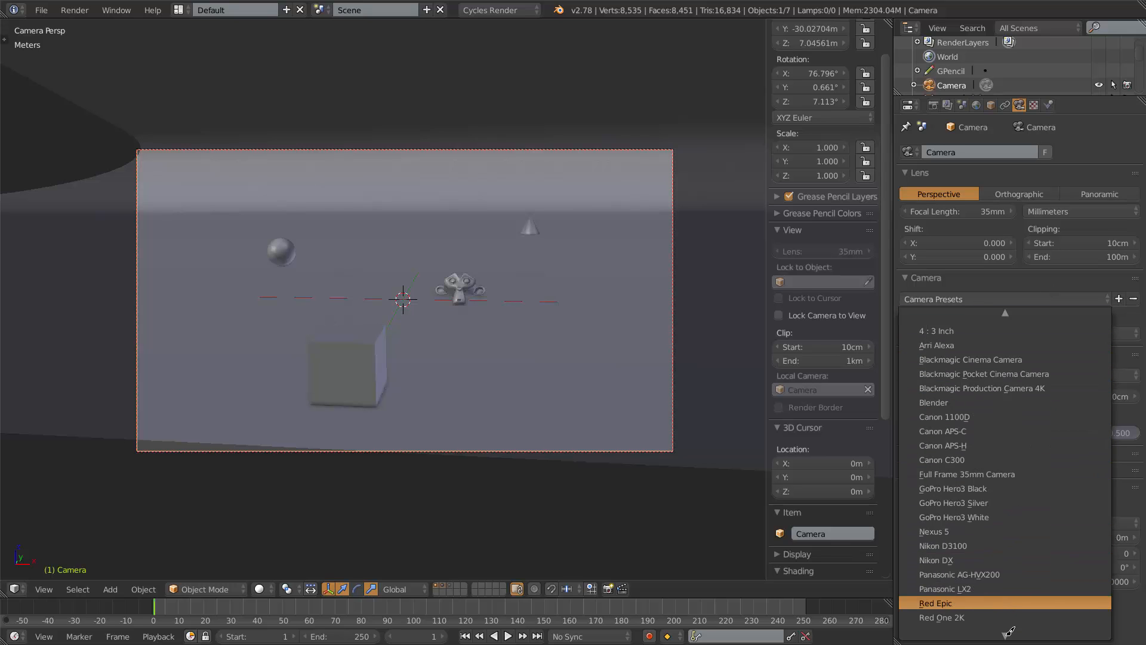
scroll(1009, 631, down, 4)
scroll(1010, 630, down, 1)
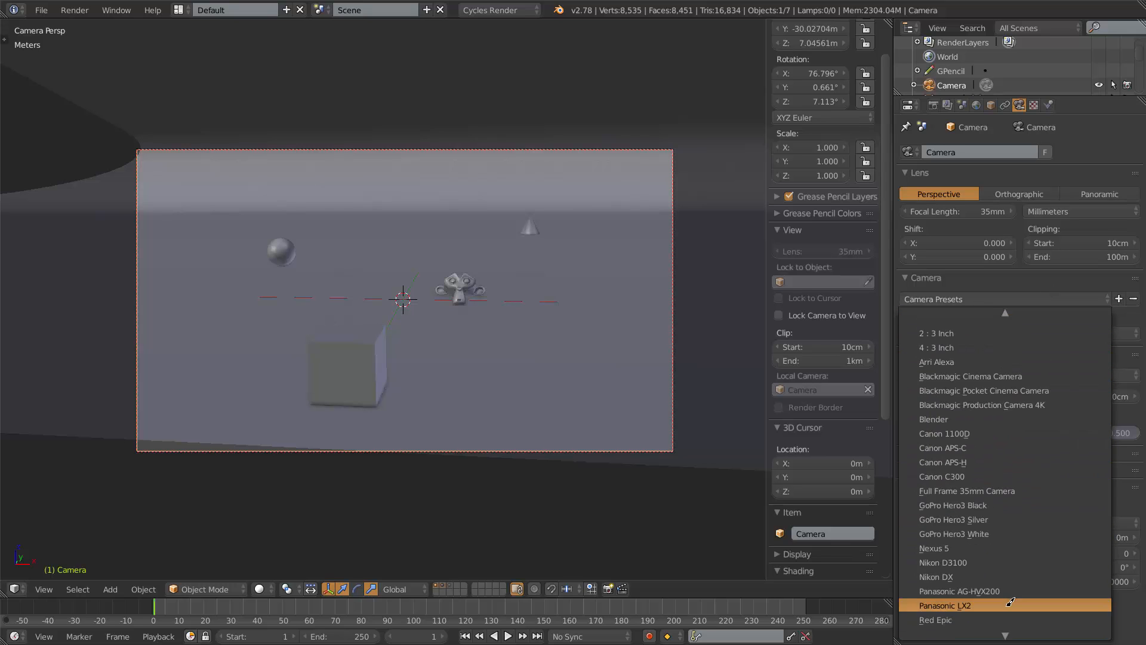
scroll(1010, 602, down, 15)
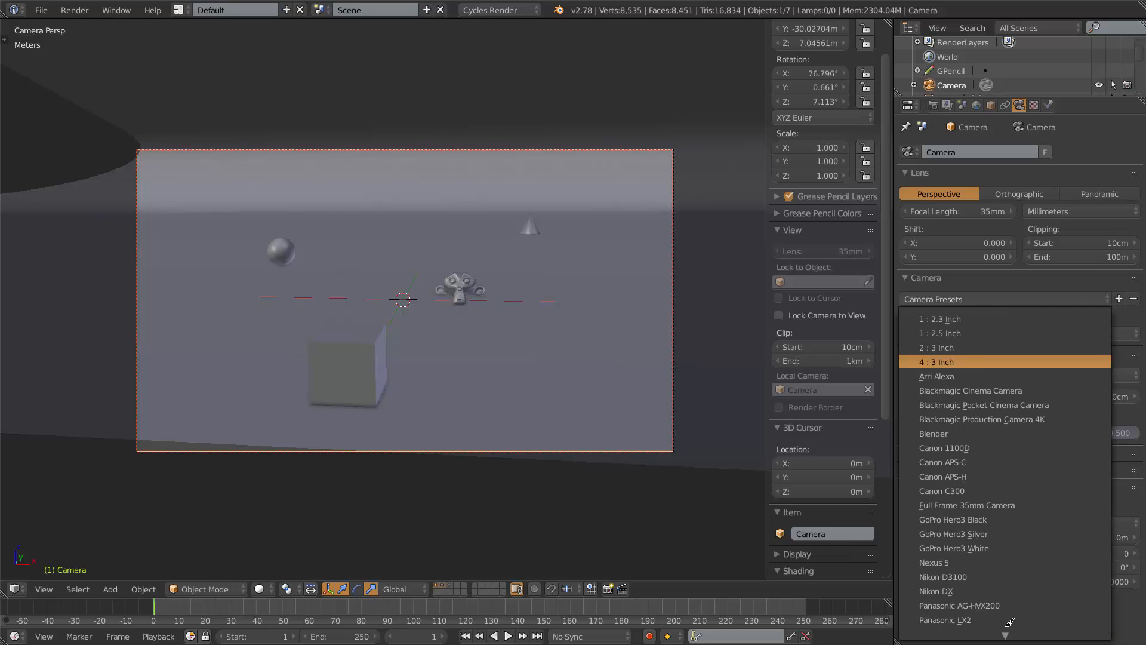
scroll(1009, 621, down, 10)
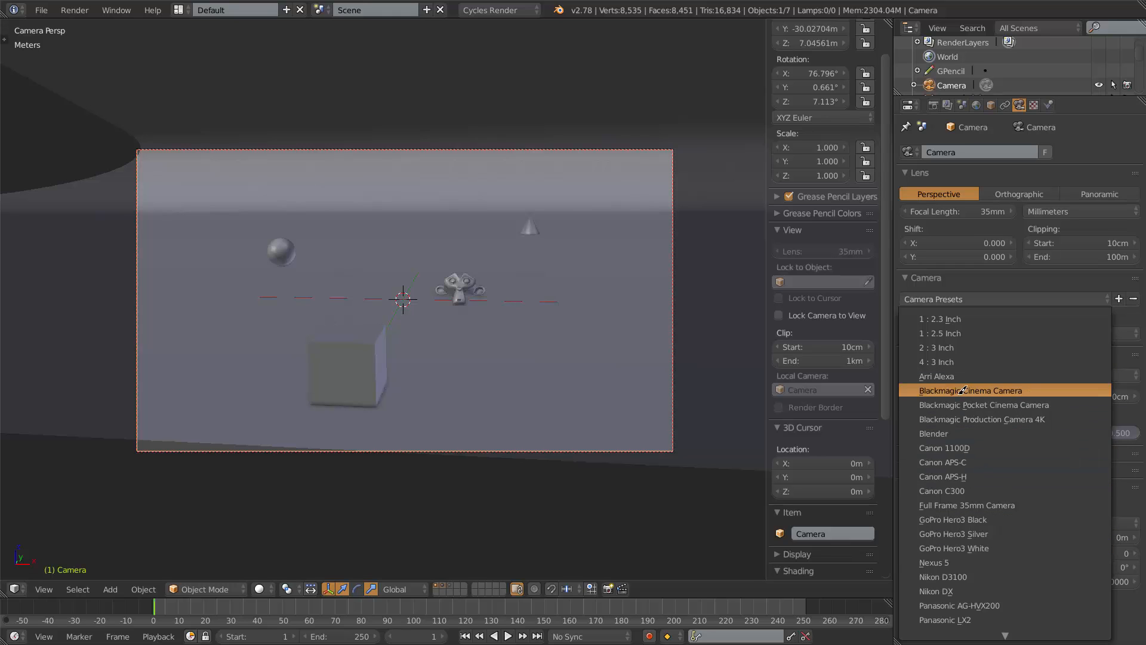
scroll(974, 525, down, 6)
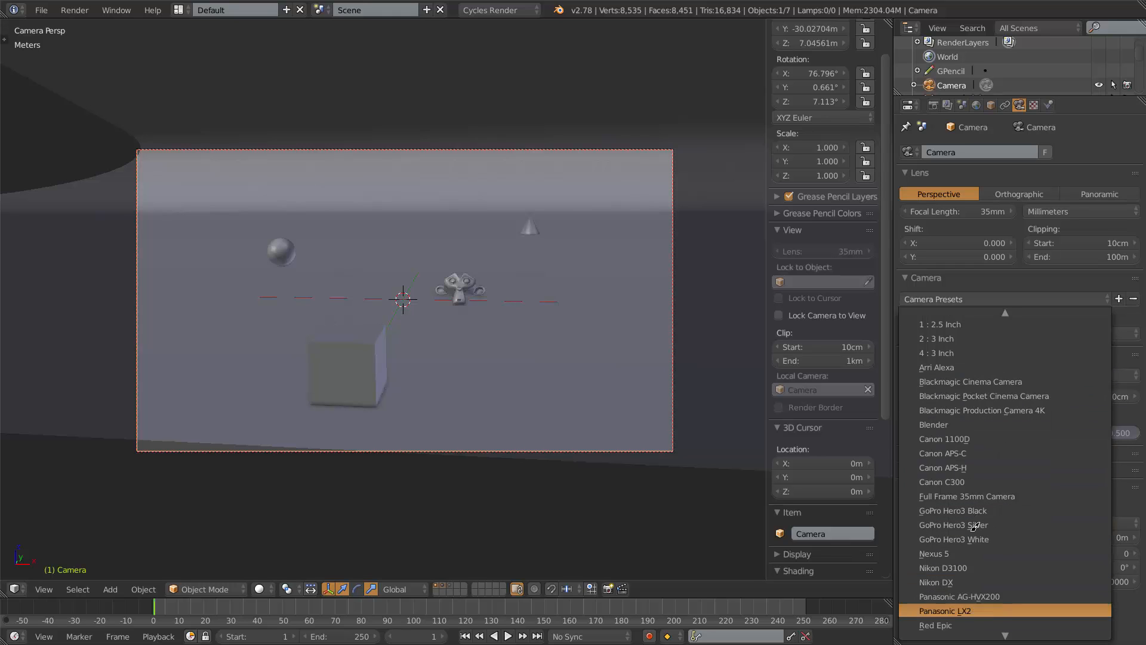
scroll(974, 526, down, 5)
scroll(974, 525, up, 10)
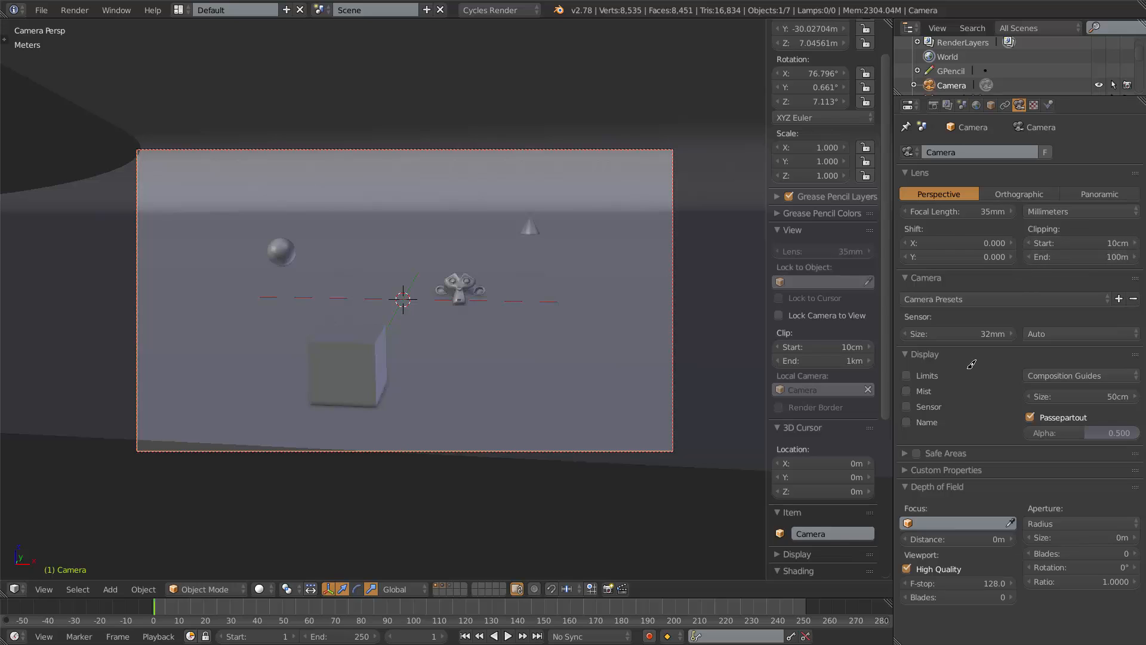
Enable the camera's Limits display option.
click(906, 374)
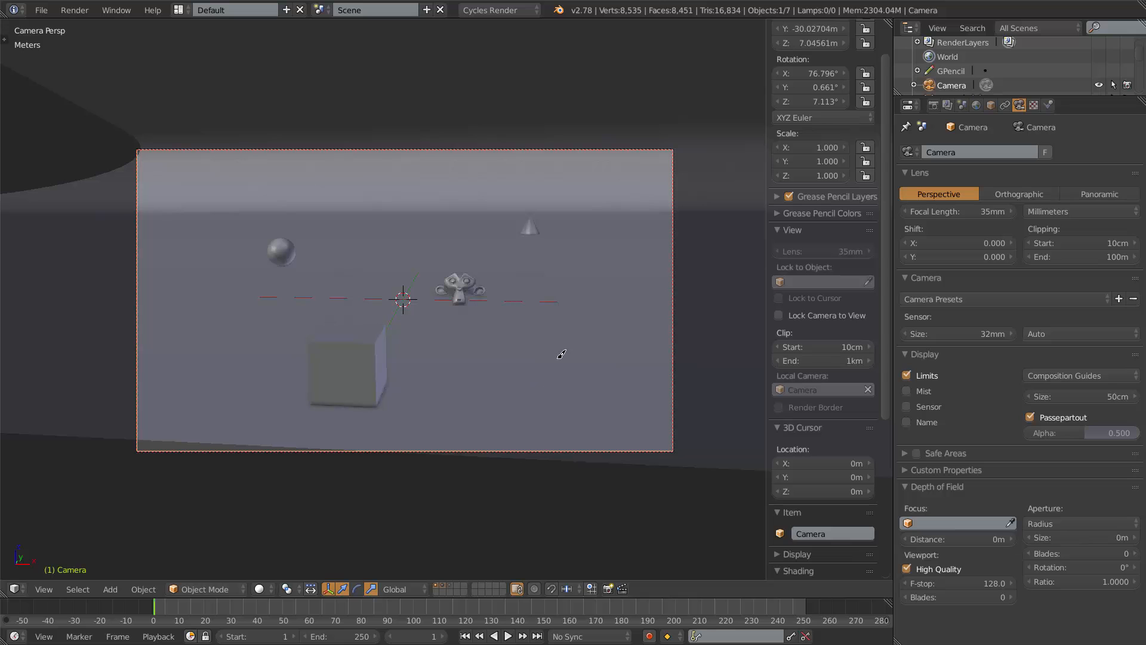
middle_drag(644, 275, 84, 238)
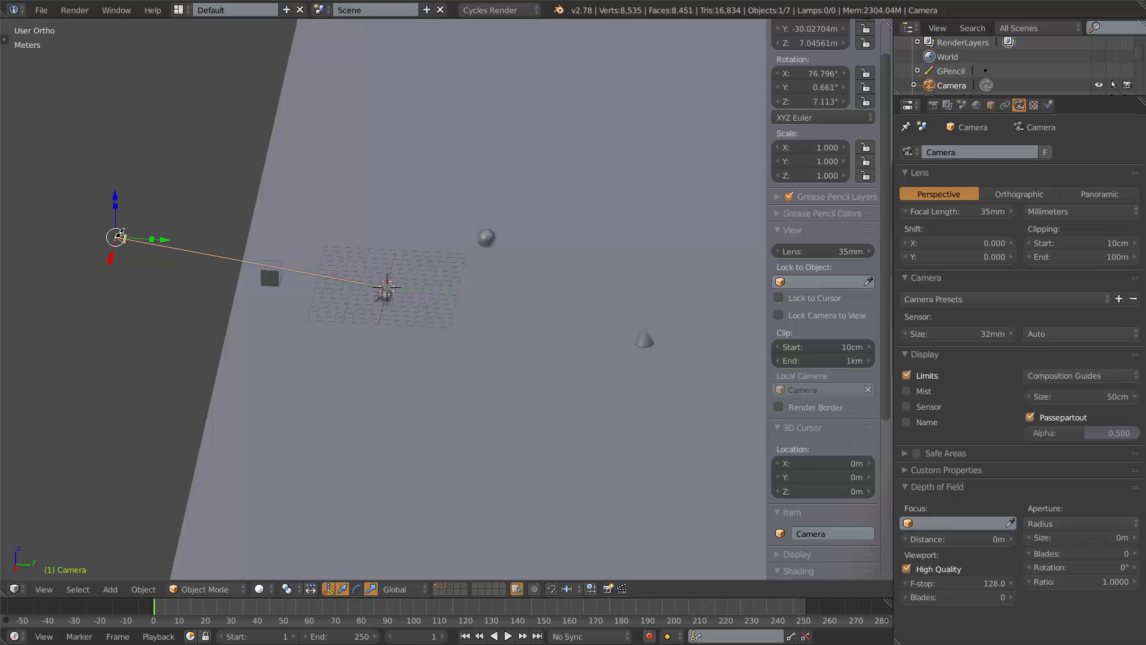
scroll(117, 239, up, 3)
shift+middle_drag(116, 240, 598, 297)
scroll(300, 239, up, 5)
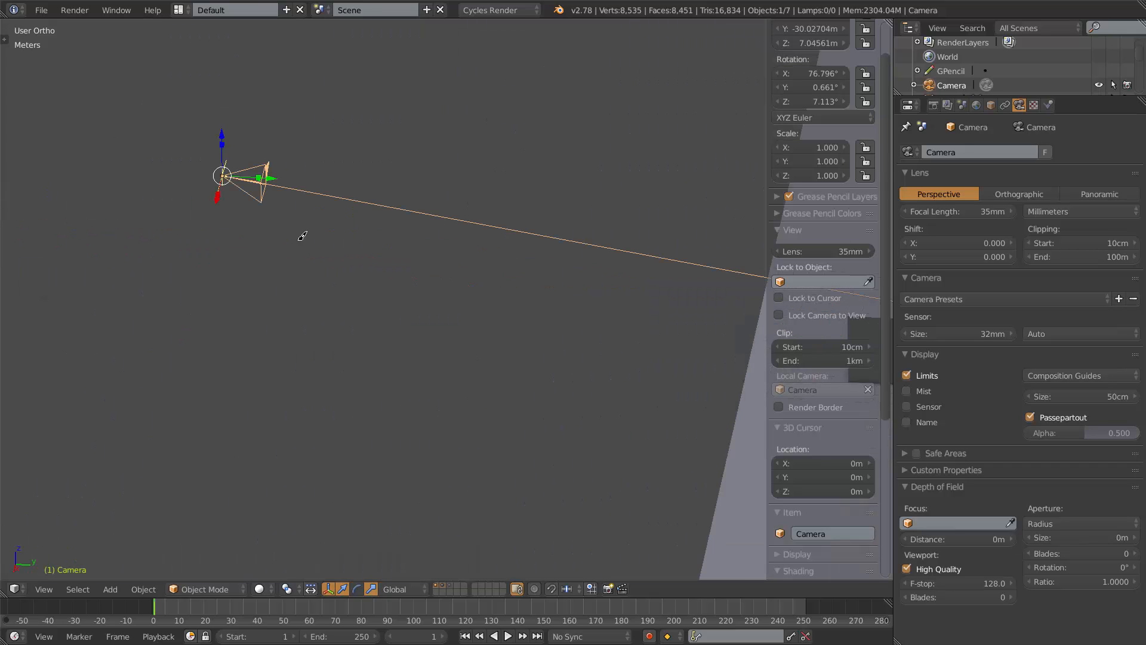
middle_drag(222, 177, 610, 319)
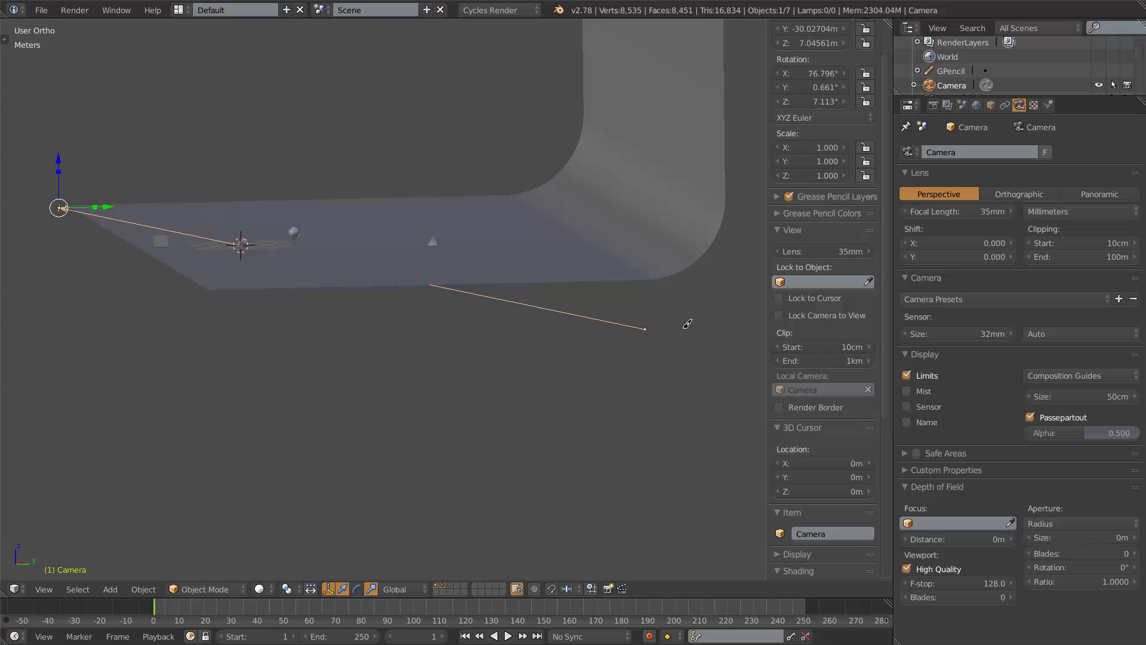
Set the camera's clipping end distance to 1km.
click(1049, 255)
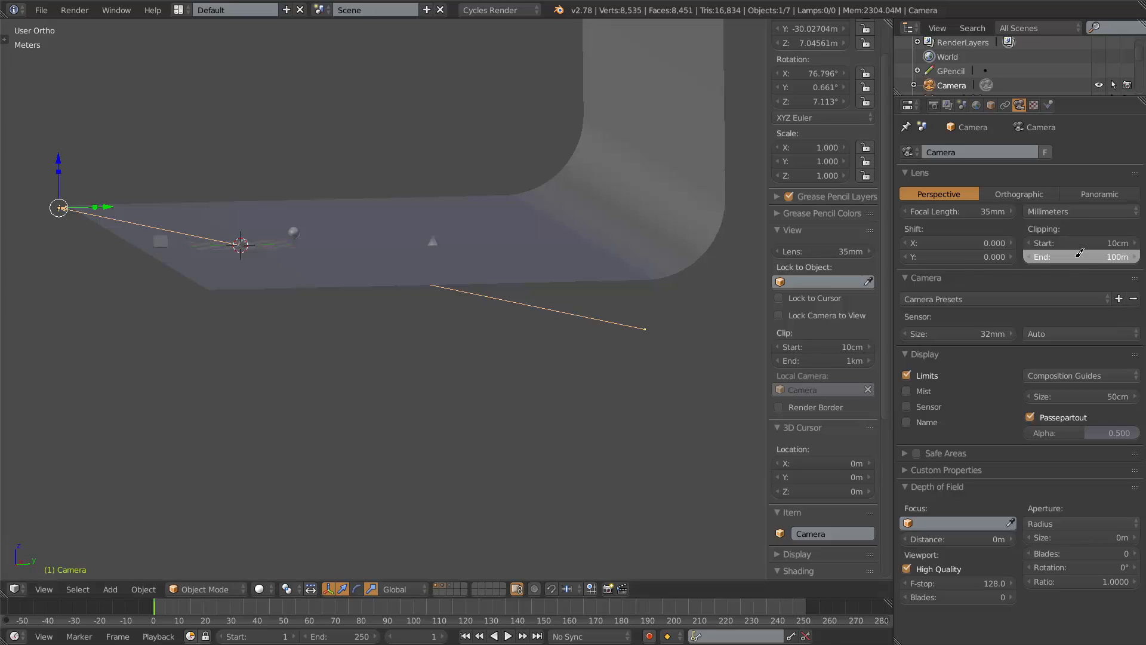
click(1044, 256)
key(Return)
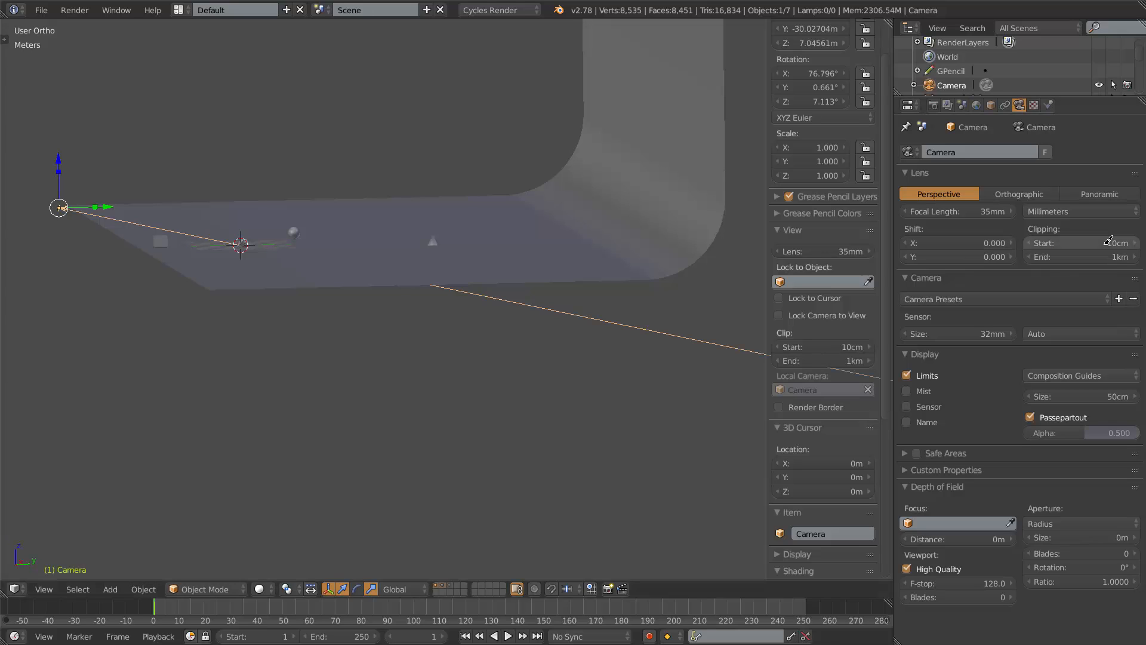
Zoom and orbit around the camera to examine its clipping limit line in the viewport.
scroll(378, 282, down, 12)
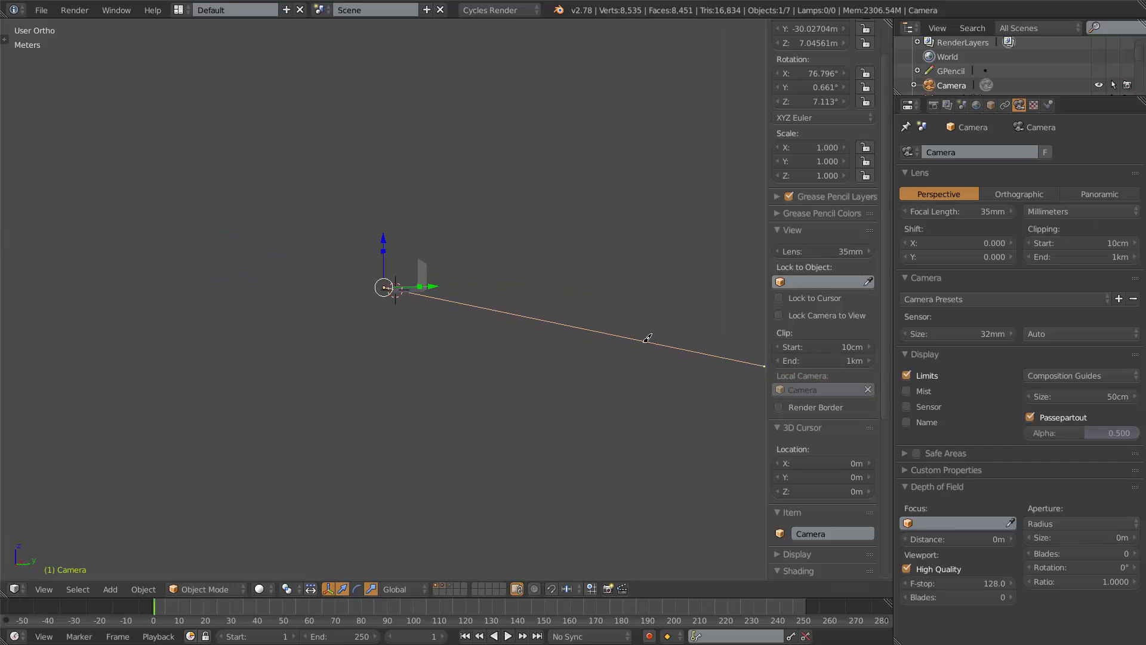
shift+middle_drag(648, 338, 570, 324)
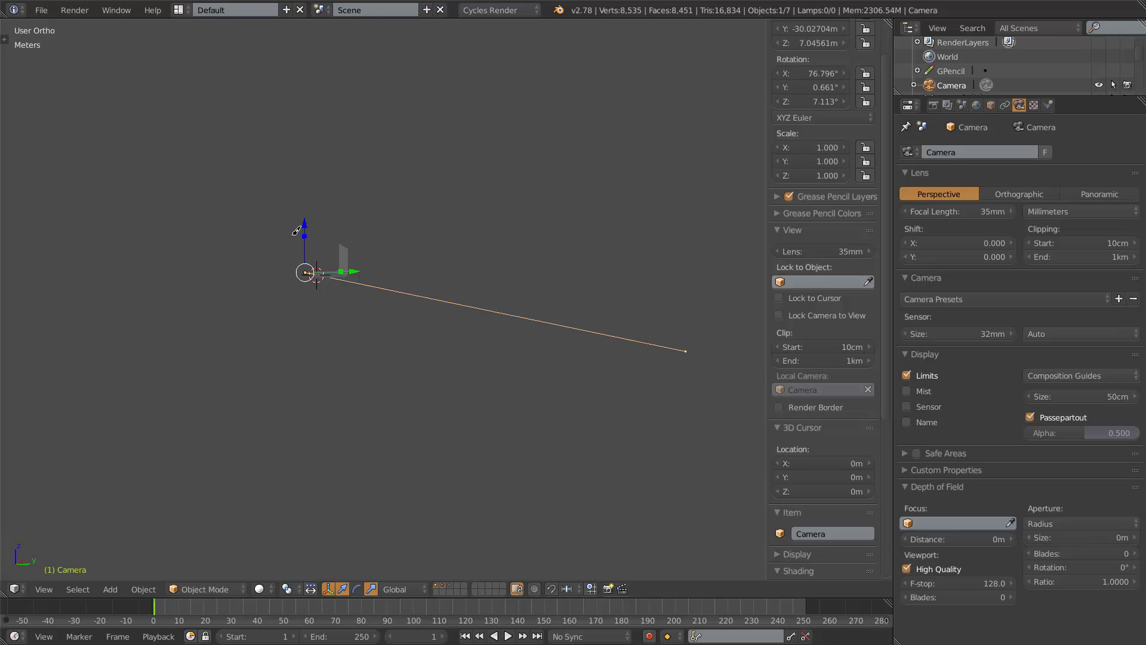
scroll(227, 250, up, 7)
shift+middle_drag(227, 251, 496, 274)
scroll(281, 272, up, 5)
scroll(435, 295, up, 13)
shift+middle_drag(386, 153, 394, 198)
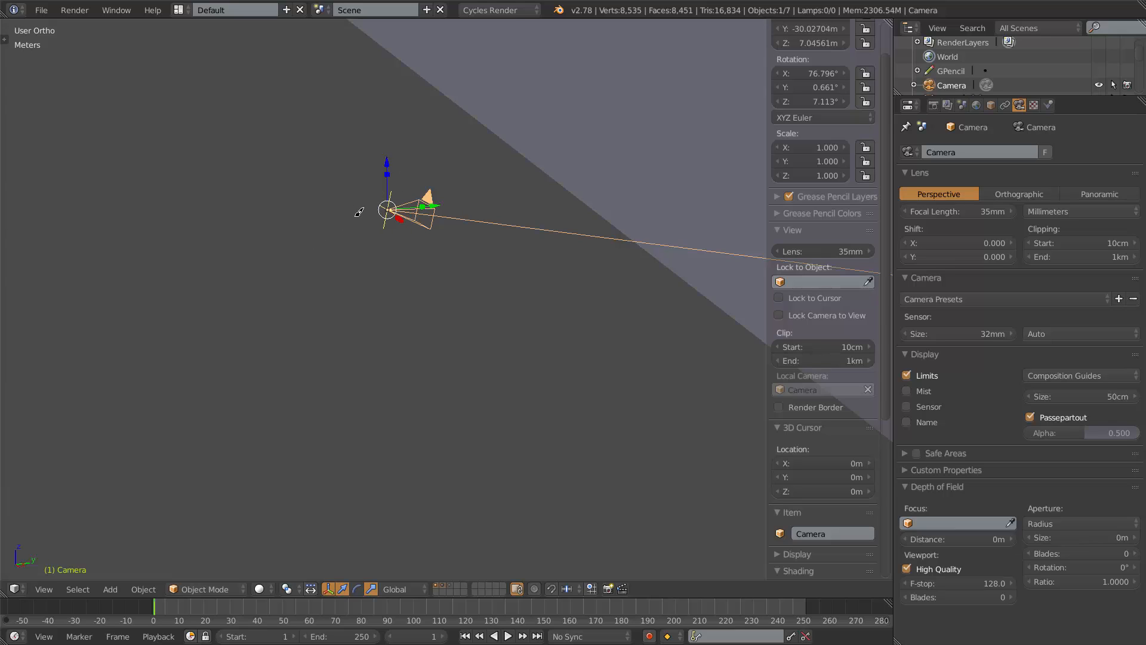
scroll(355, 208, up, 3)
scroll(353, 204, up, 1)
shift+middle_drag(353, 204, 386, 330)
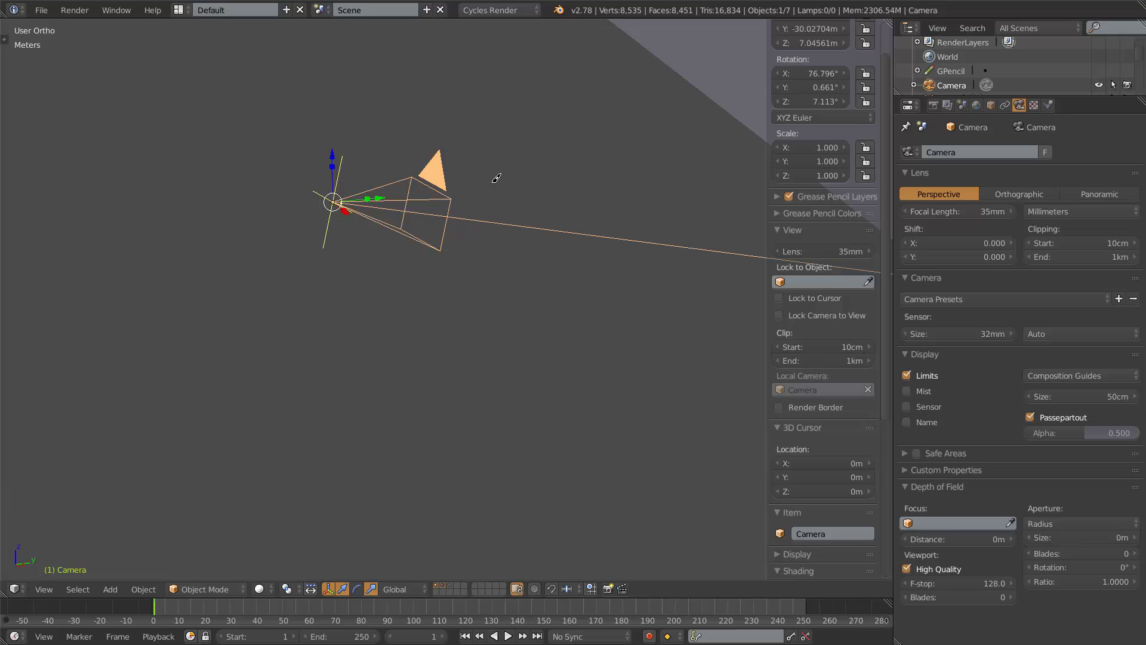
Turn off the Limits display and enable the camera's Mist display option.
click(907, 375)
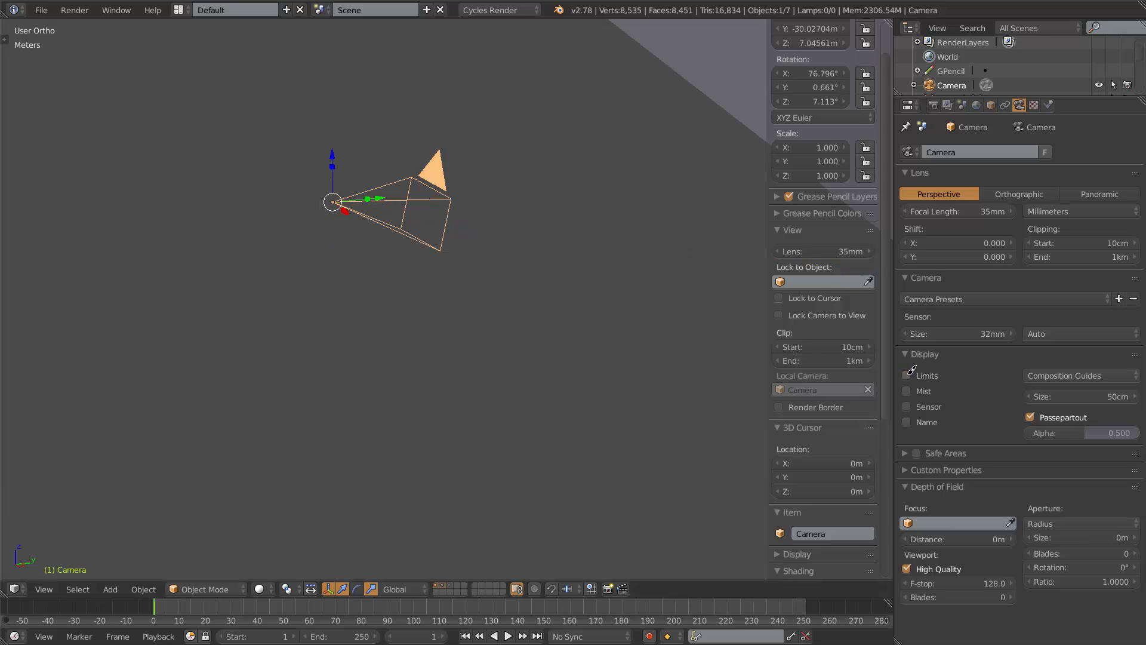
click(906, 391)
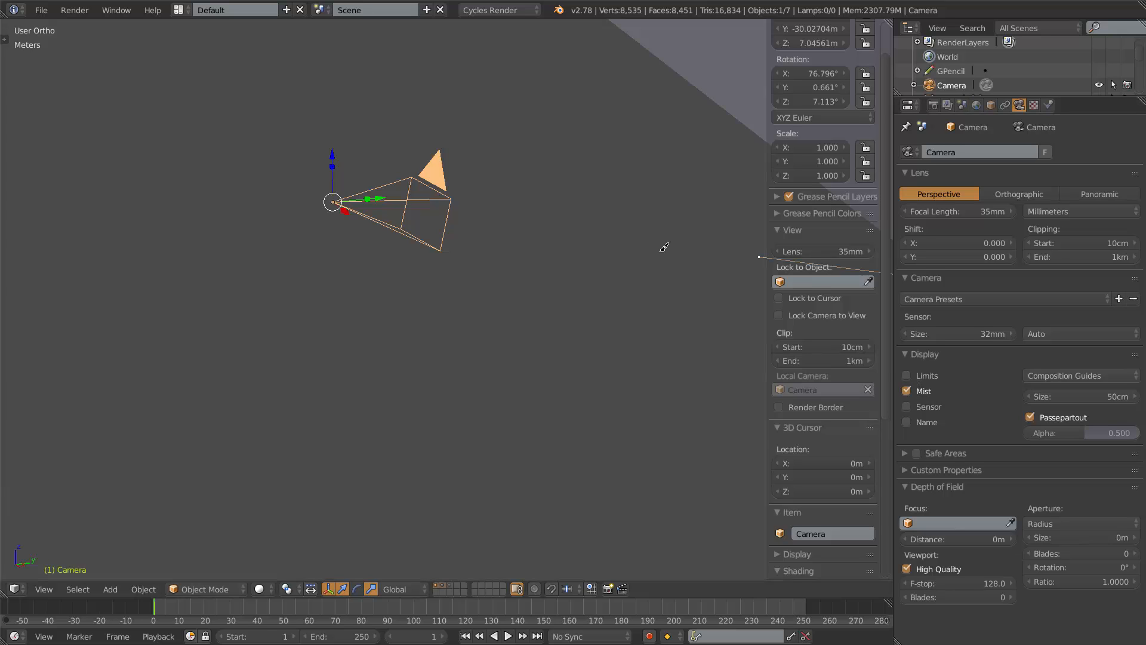
scroll(629, 288, down, 5)
shift+middle_drag(629, 289, 426, 313)
scroll(416, 298, down, 11)
scroll(460, 317, up, 5)
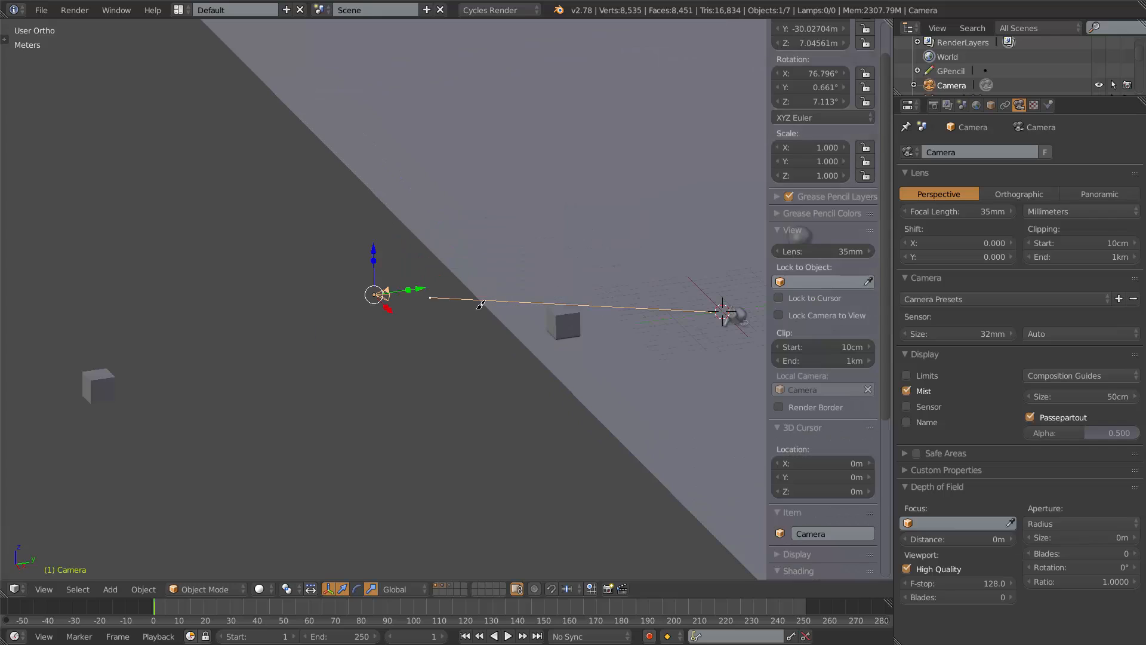
click(494, 9)
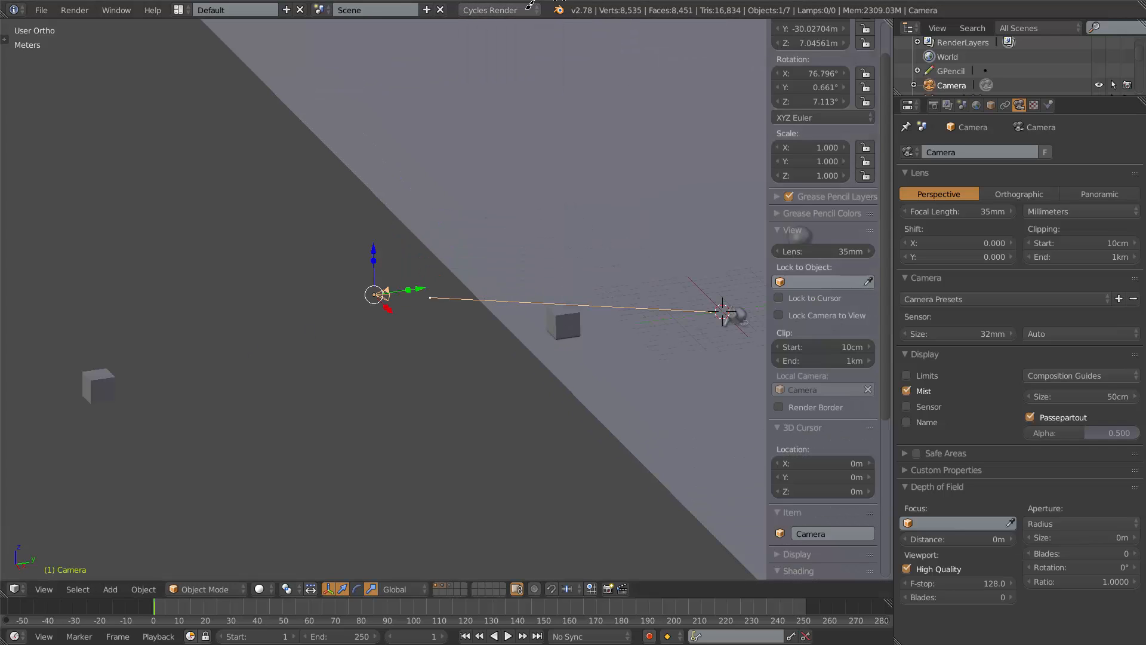
middle_drag(490, 314, 502, 332)
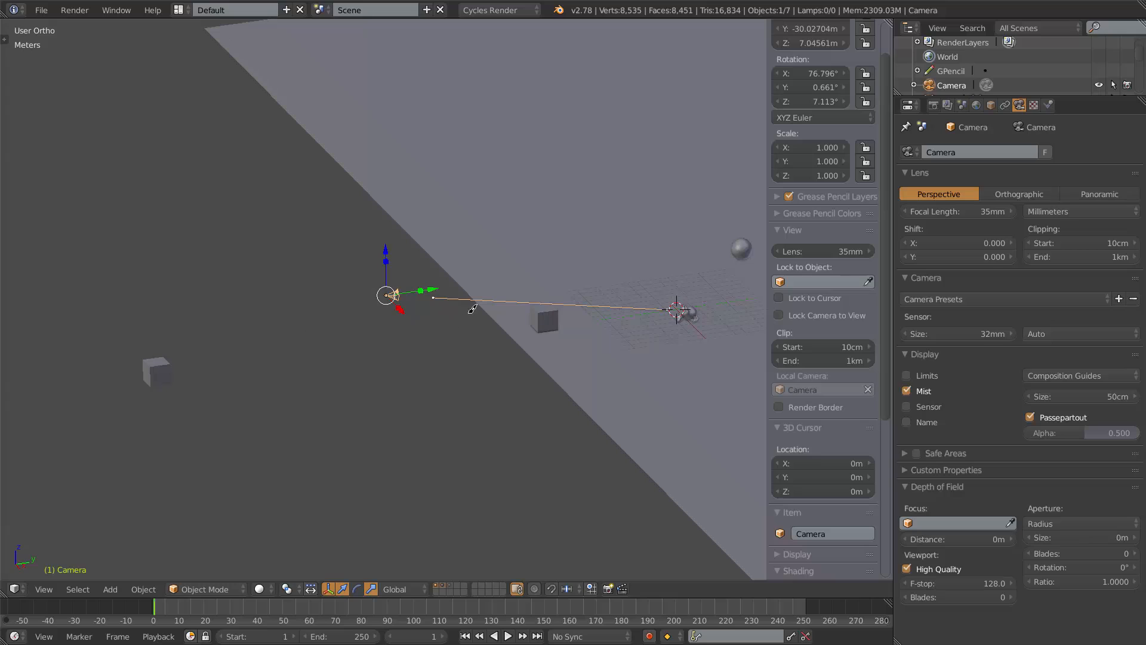
Turn off Mist, enable the Sensor display option and look through the camera.
click(910, 386)
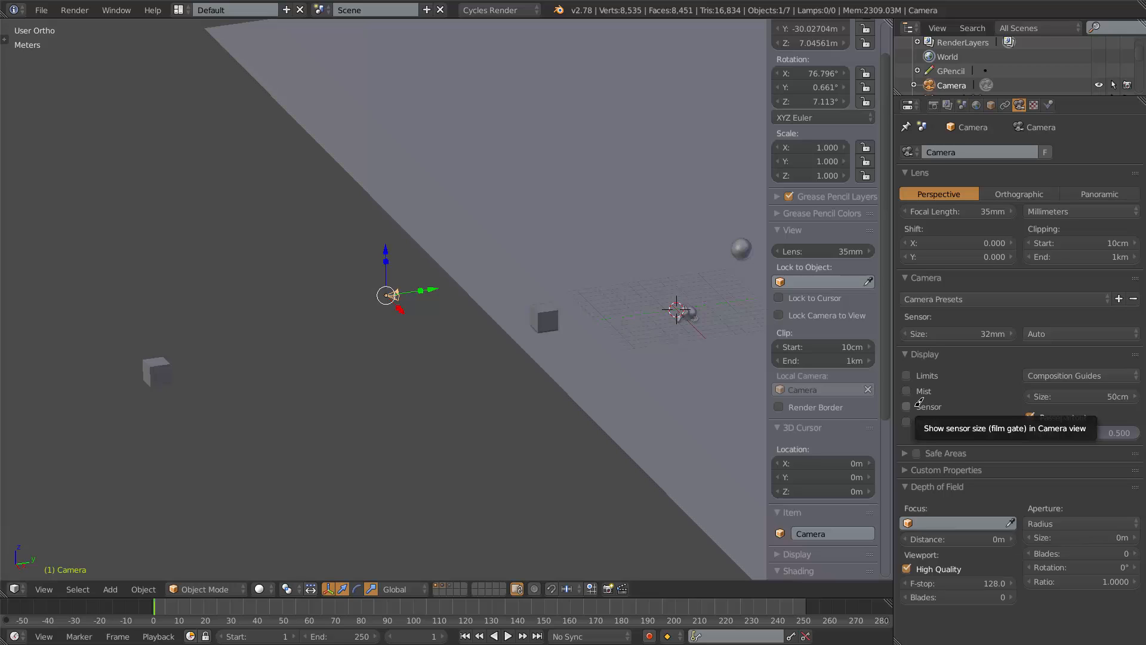
click(907, 405)
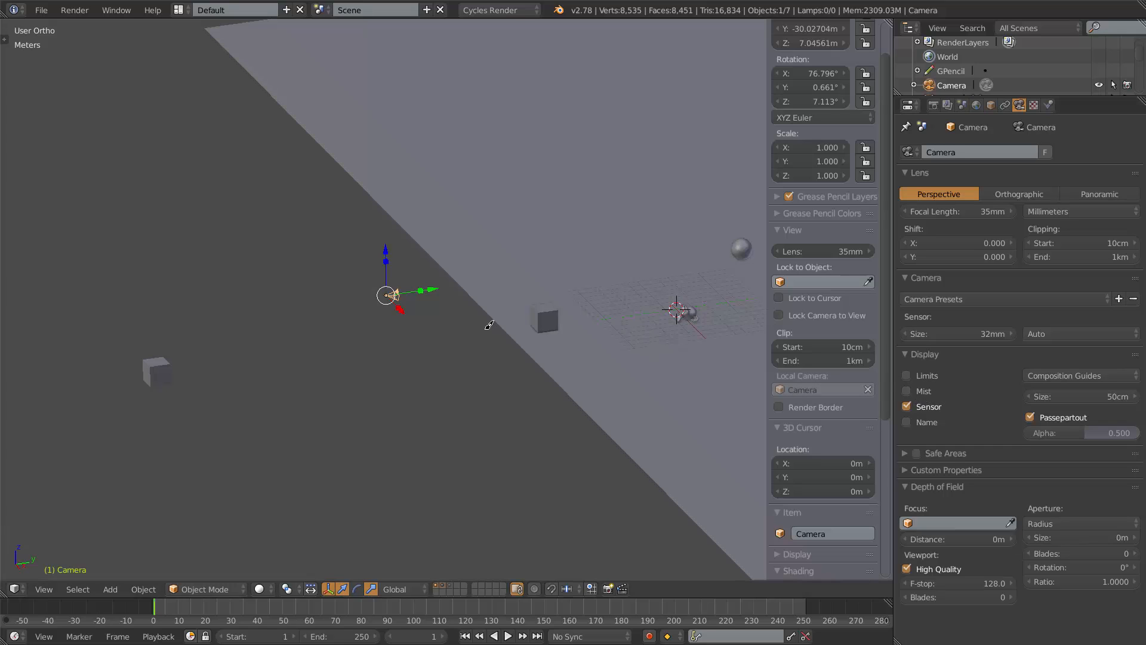
key(KP_0)
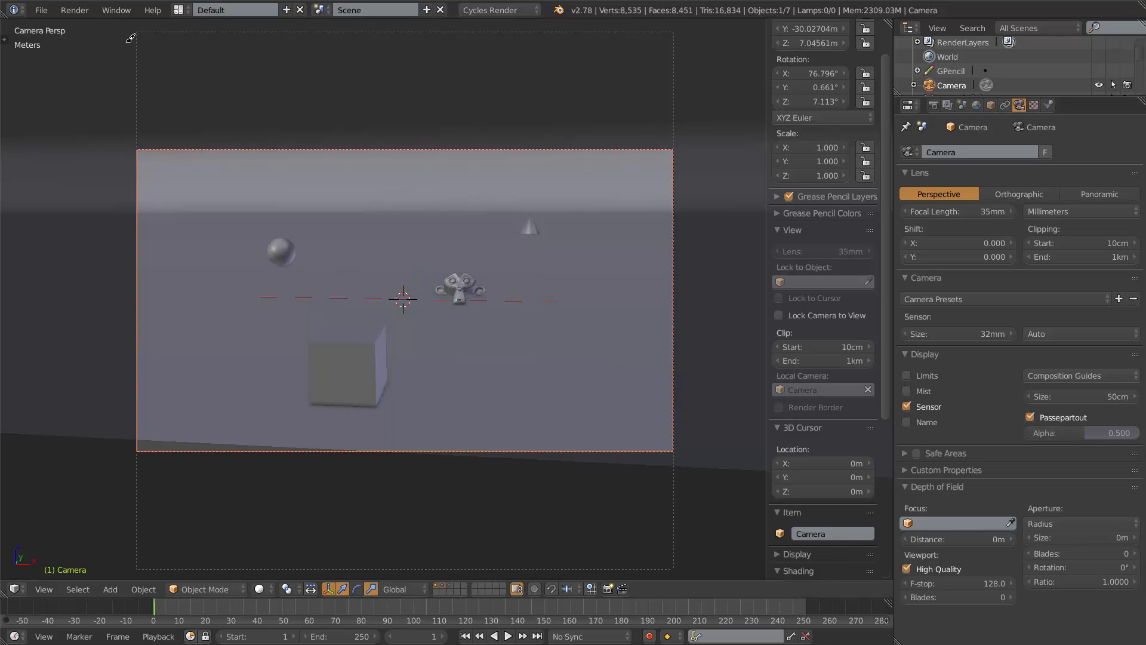
Turn off the Sensor display and enable the camera's Name display option.
click(910, 404)
click(910, 421)
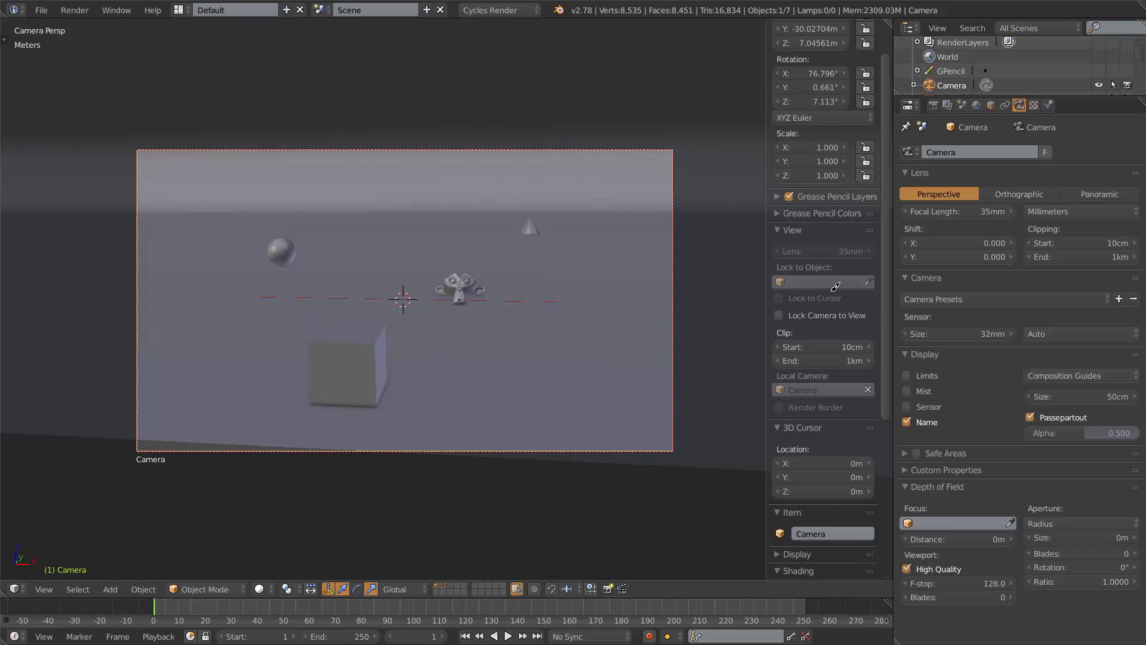
scroll(825, 412, down, 5)
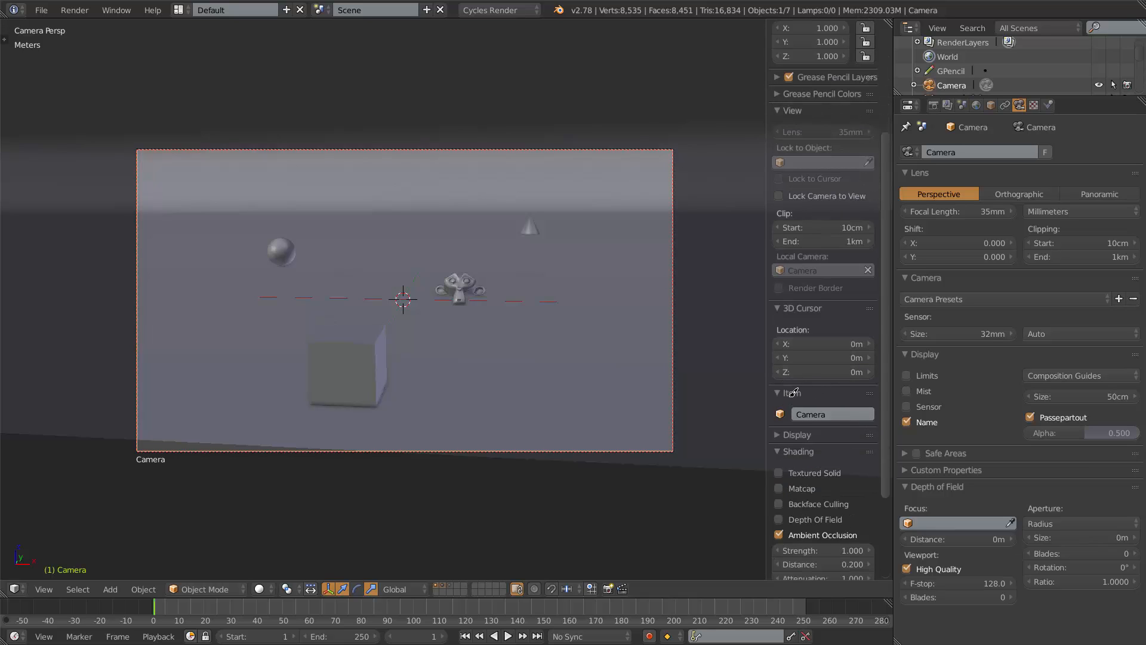
Select the cube, then reselect the camera.
click(843, 413)
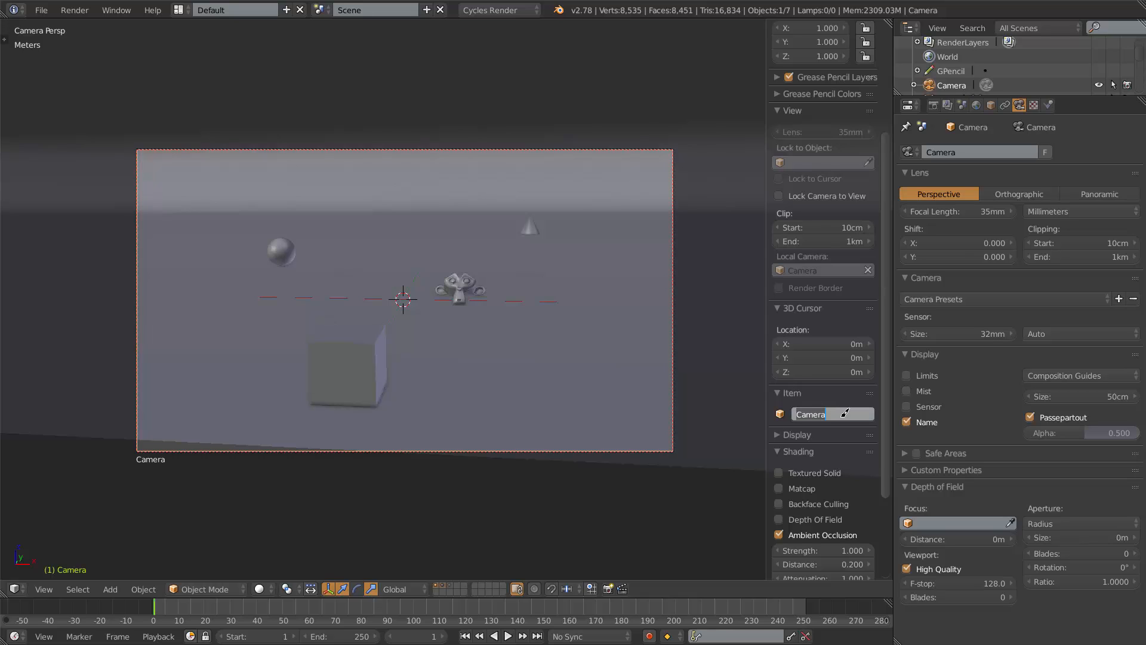
click(840, 414)
right_click(384, 362)
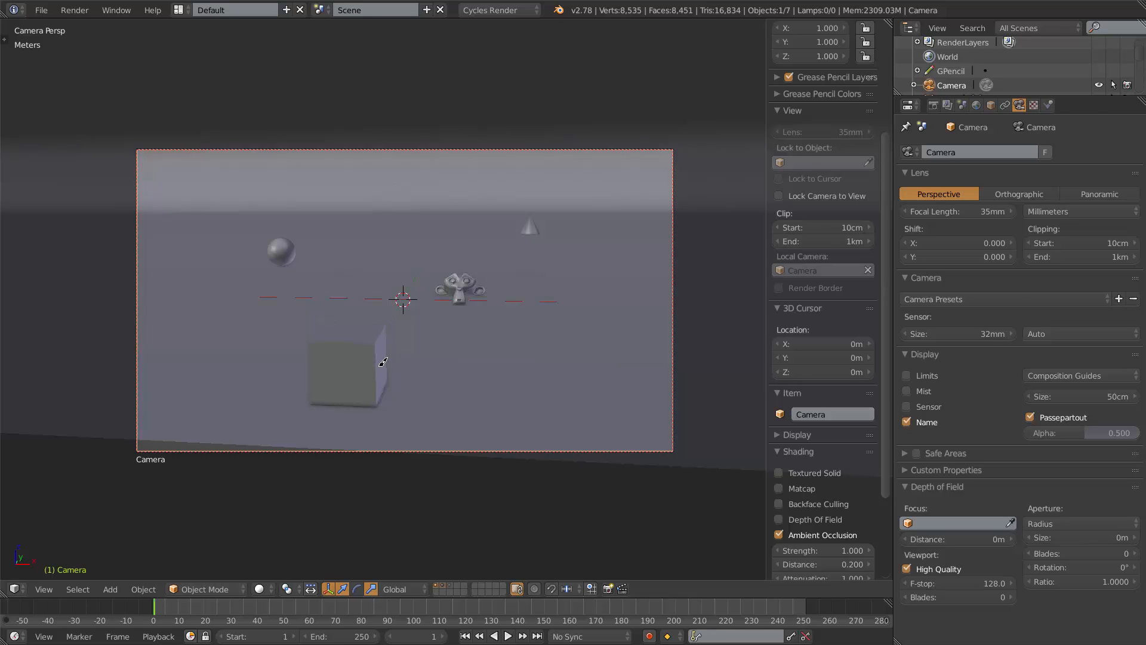
right_click(385, 363)
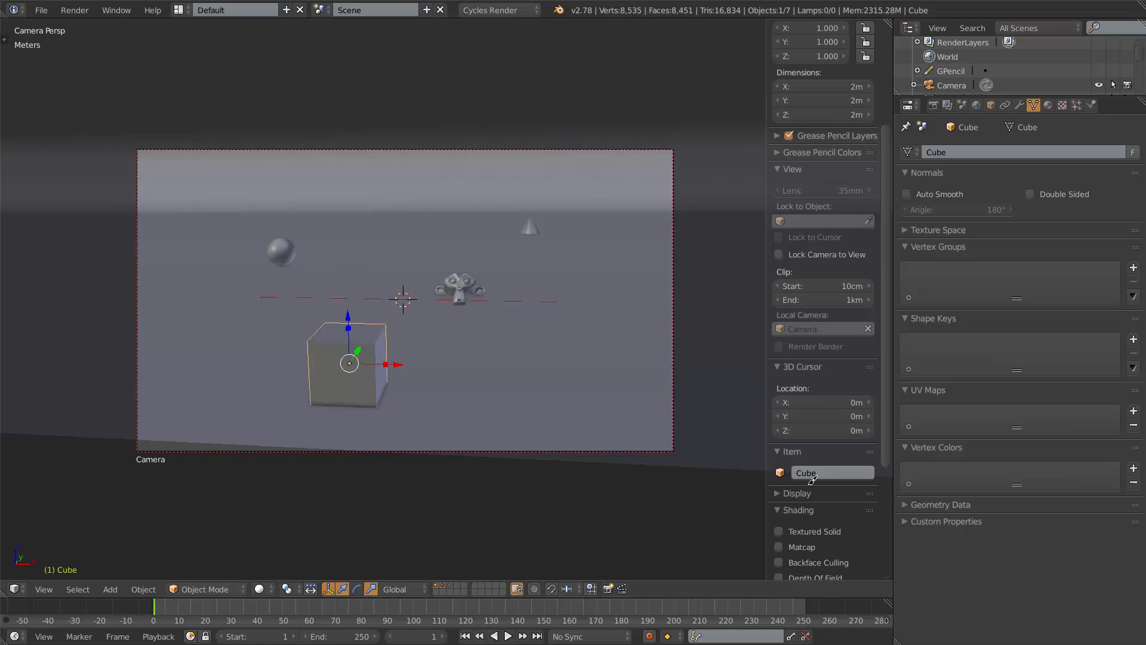
right_click(344, 447)
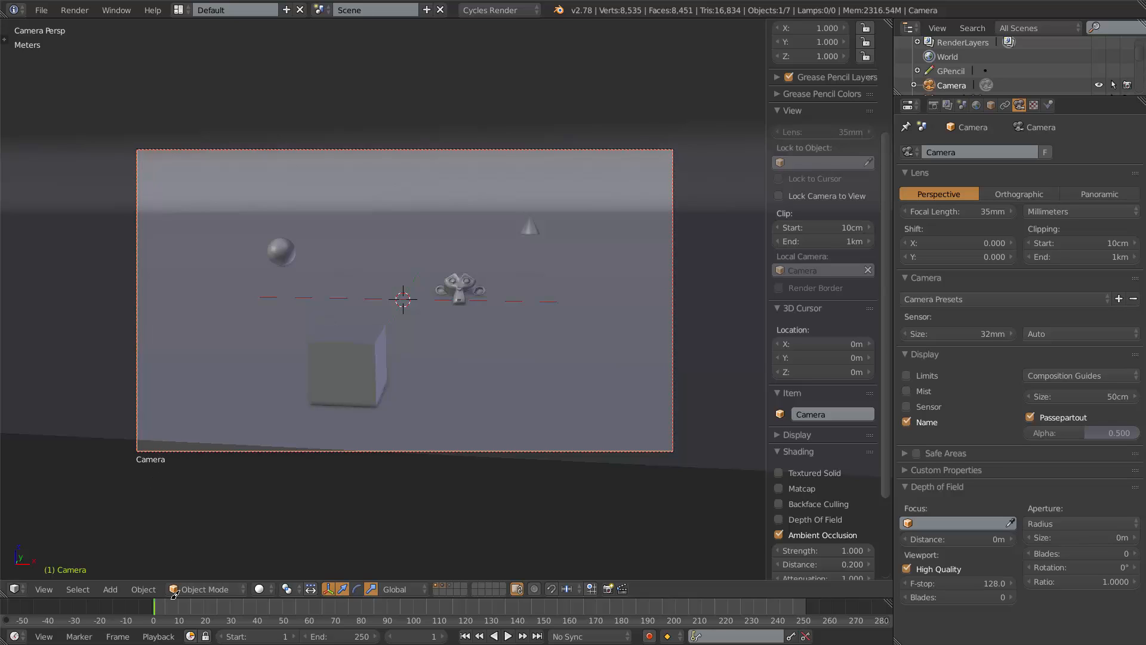
Turn off the Name display and enable the Center and Center Diagonal composition guides.
click(919, 423)
click(1055, 373)
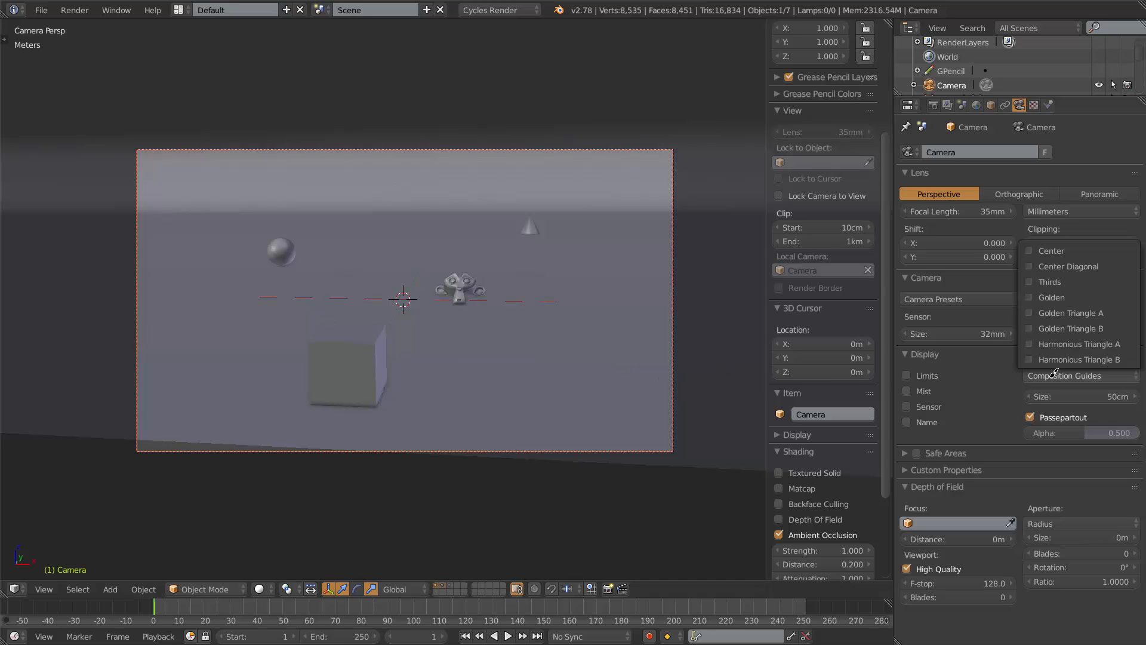
click(1034, 248)
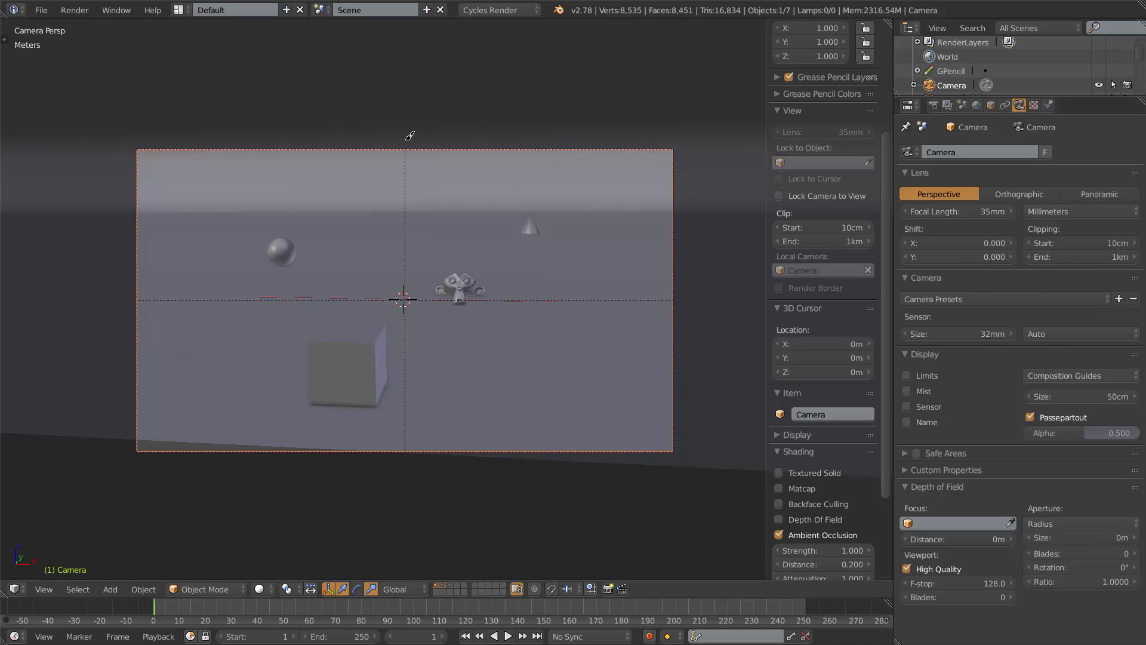
click(1079, 375)
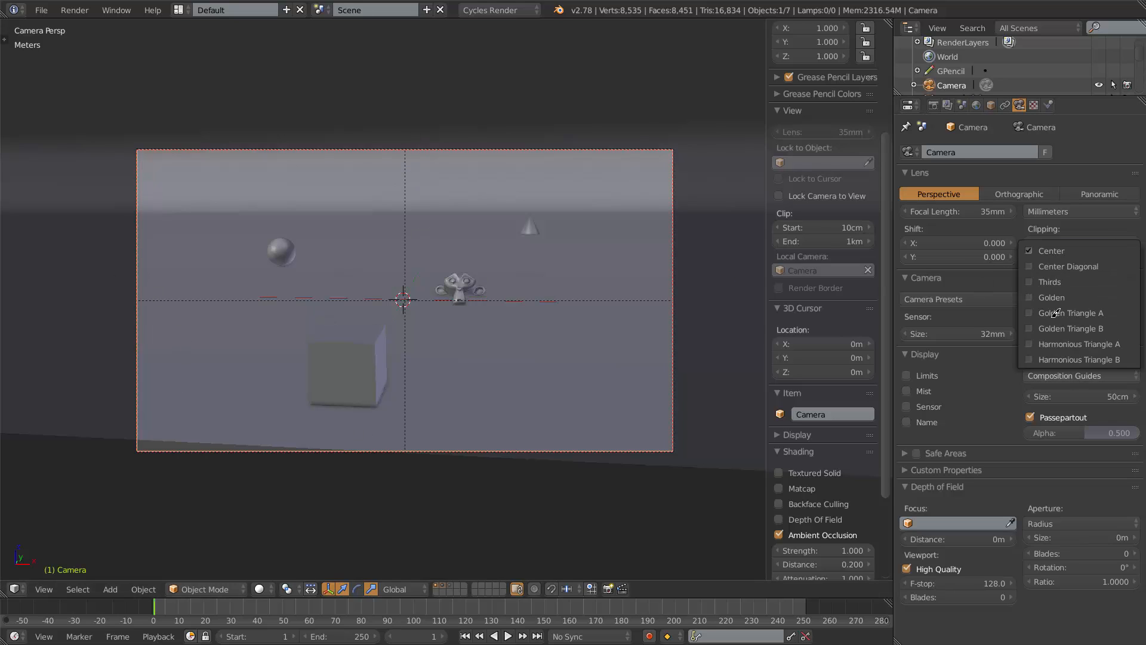
click(1041, 265)
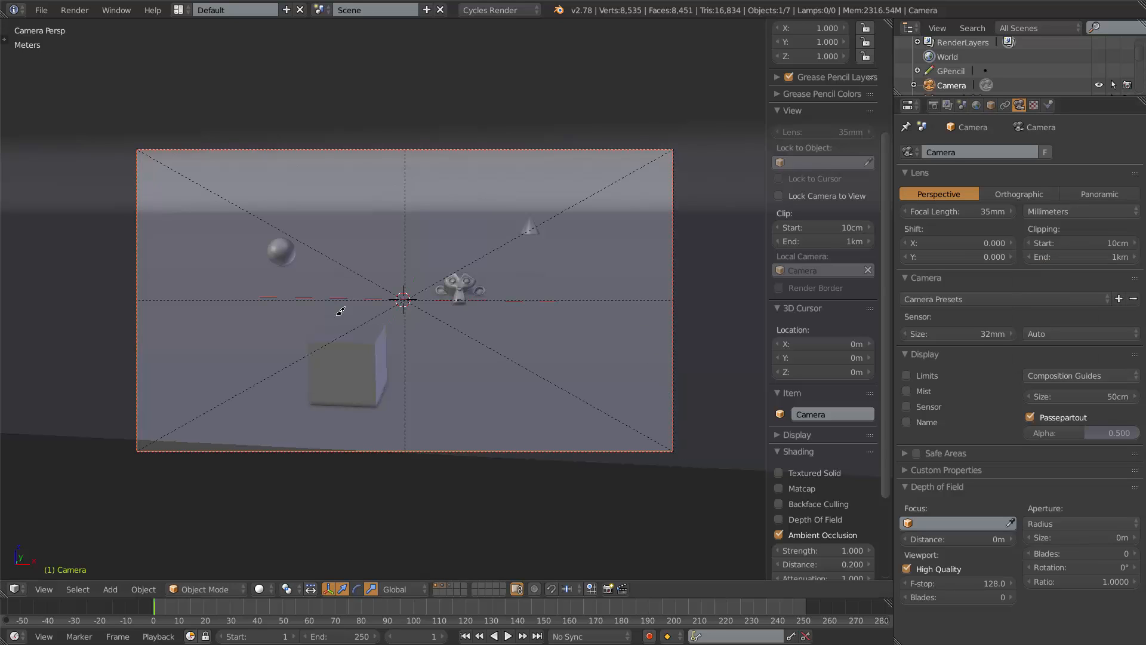
Turn off the Center and Center Diagonal composition guides for the camera.
click(1092, 374)
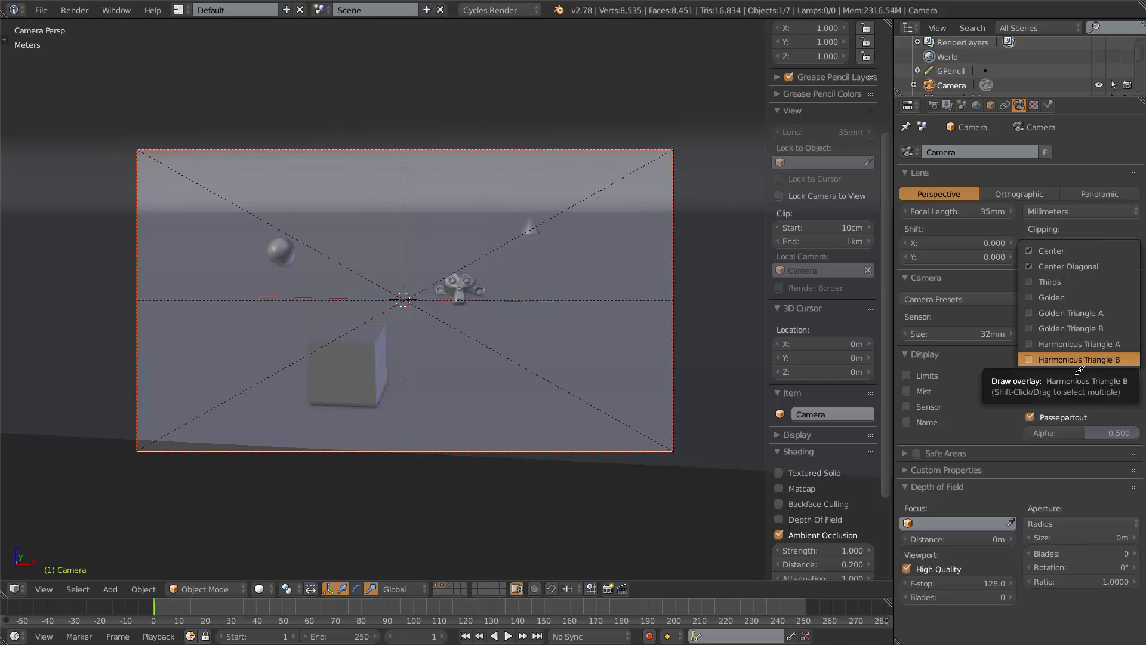
click(1079, 372)
click(1074, 374)
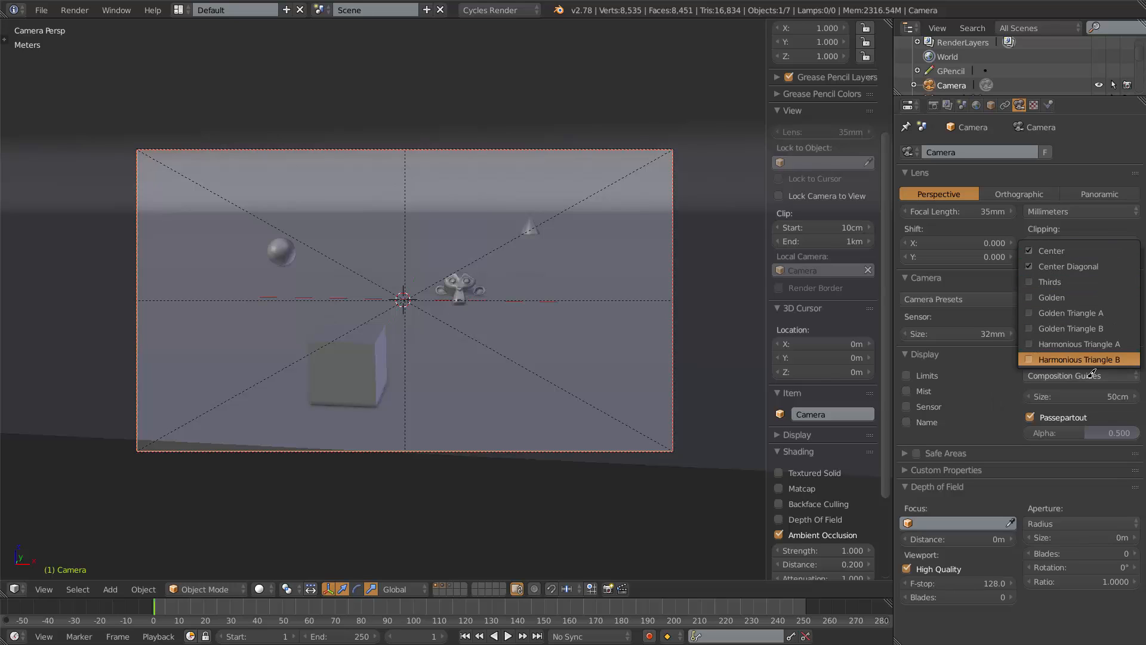
click(1055, 374)
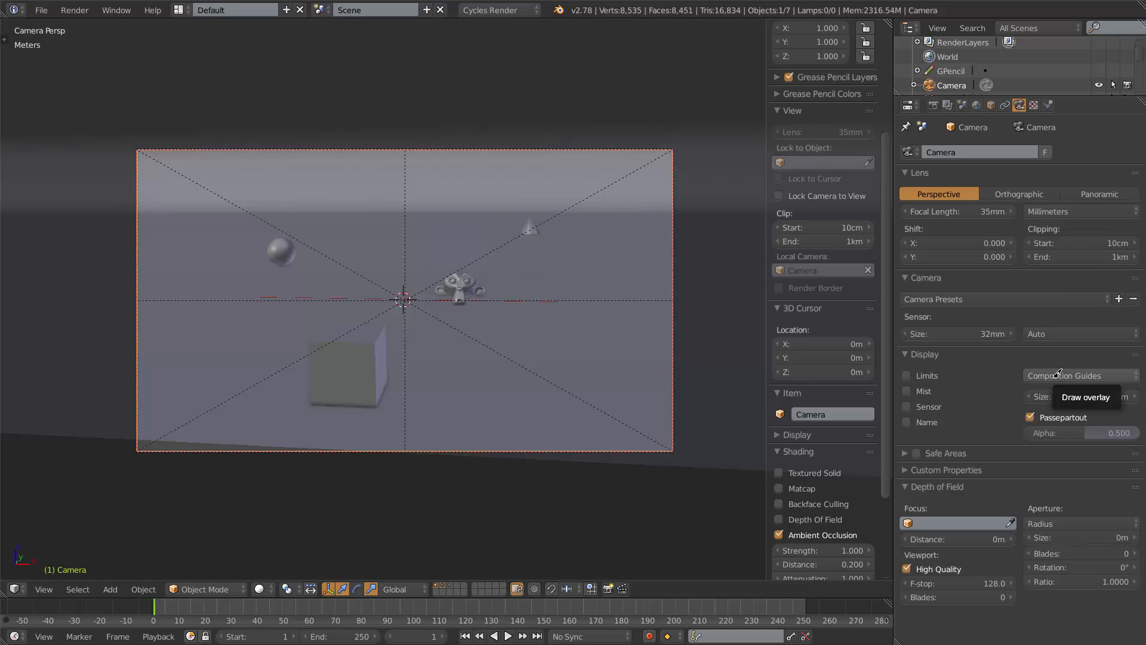
click(1057, 374)
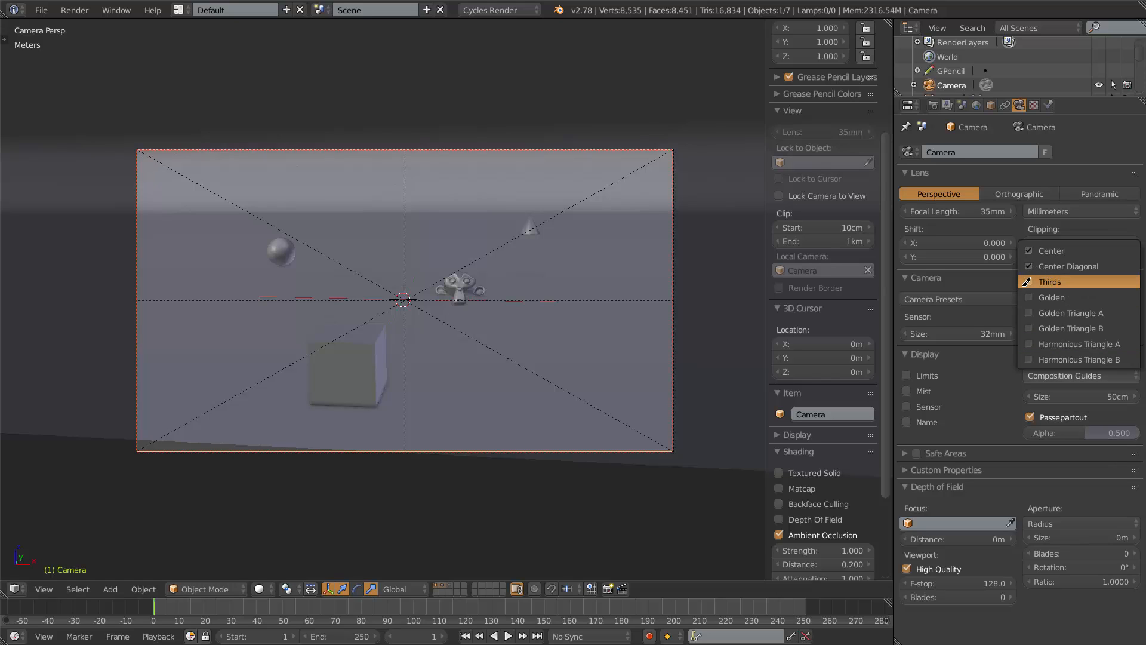
click(1037, 251)
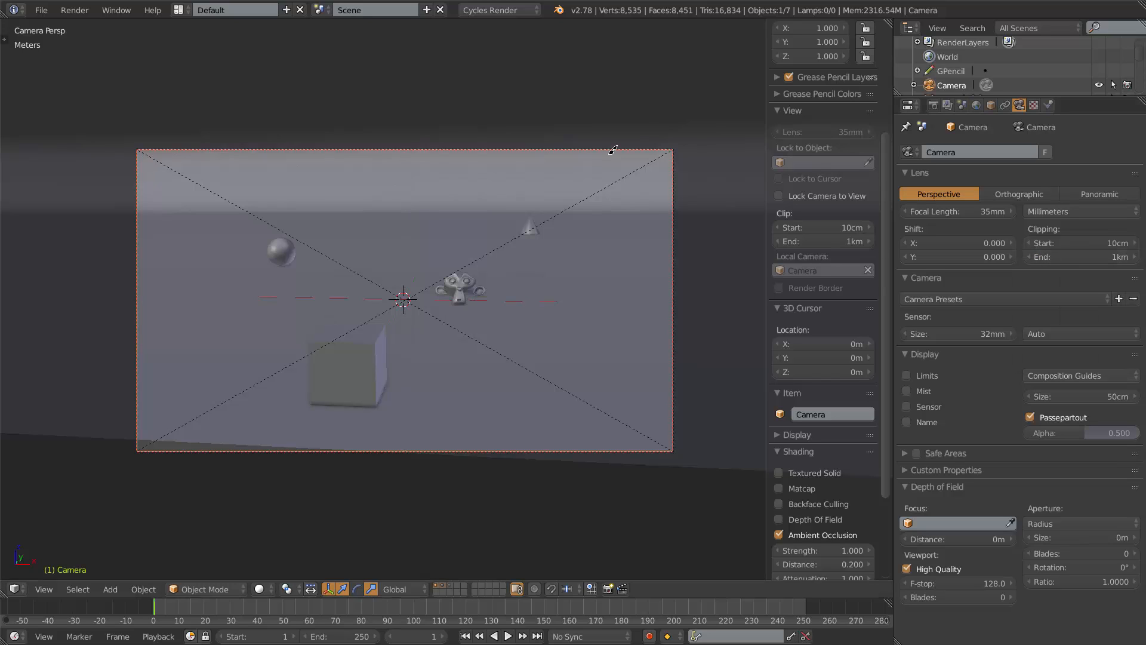
click(1075, 375)
click(1040, 260)
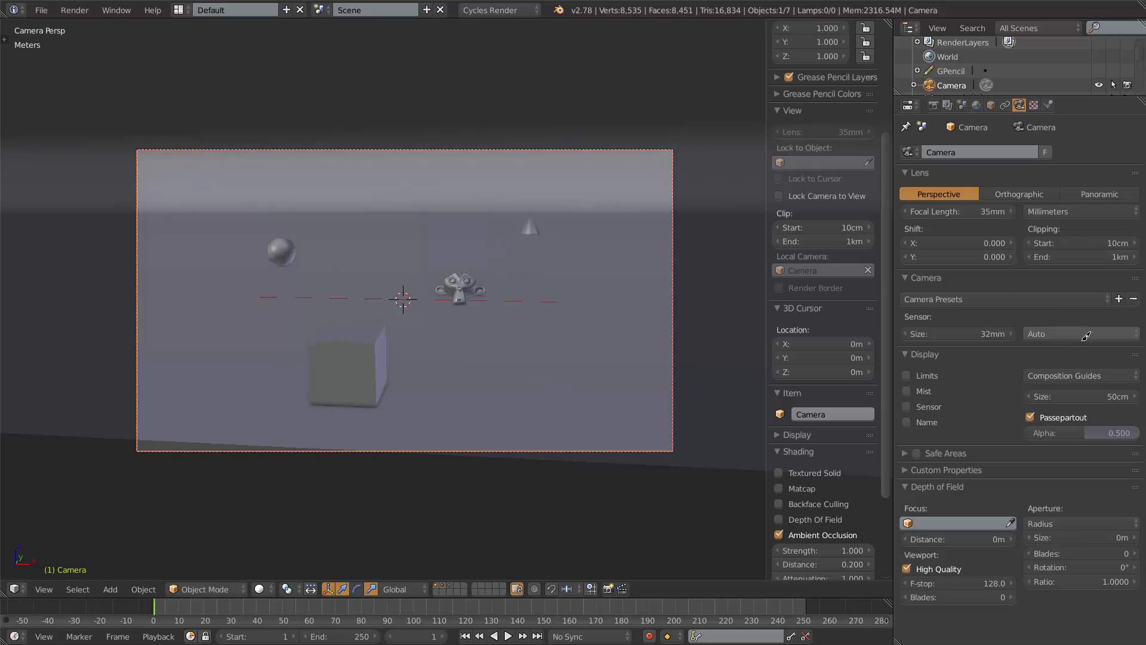
Enable the Thirds composition guide, then turn it off again.
click(1083, 373)
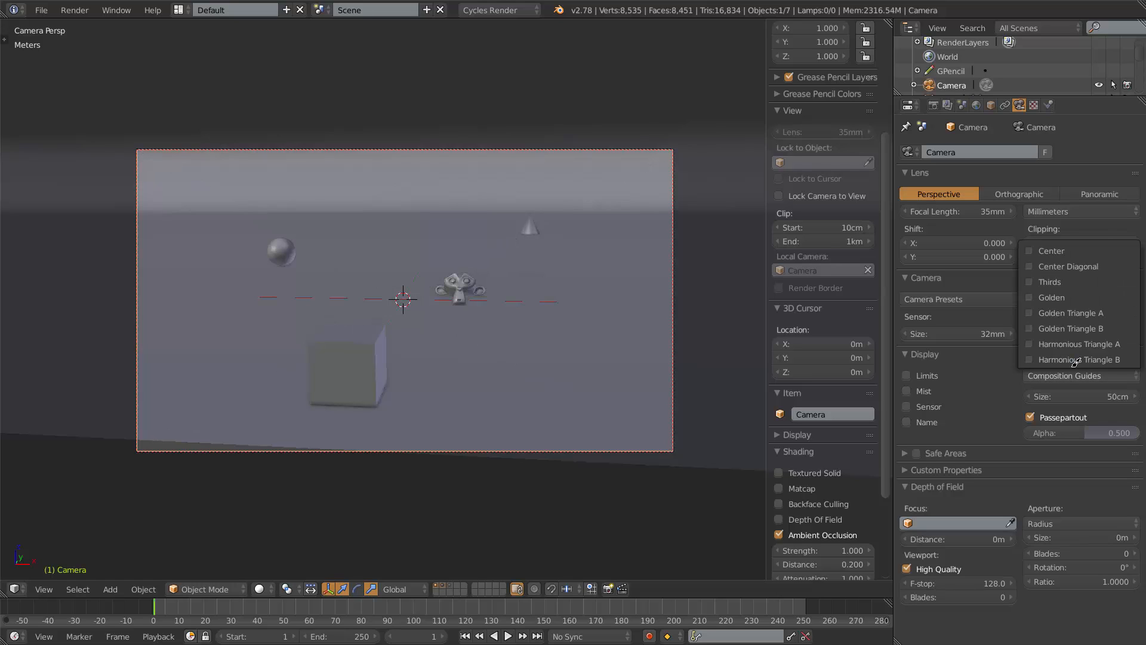
click(1068, 282)
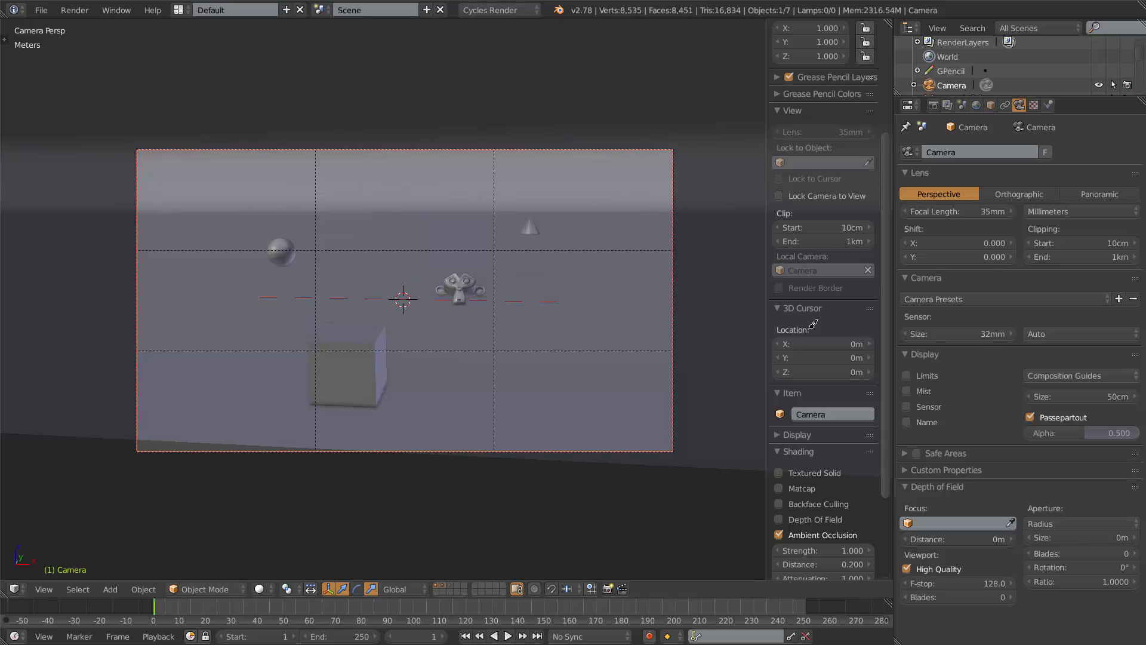
click(1059, 375)
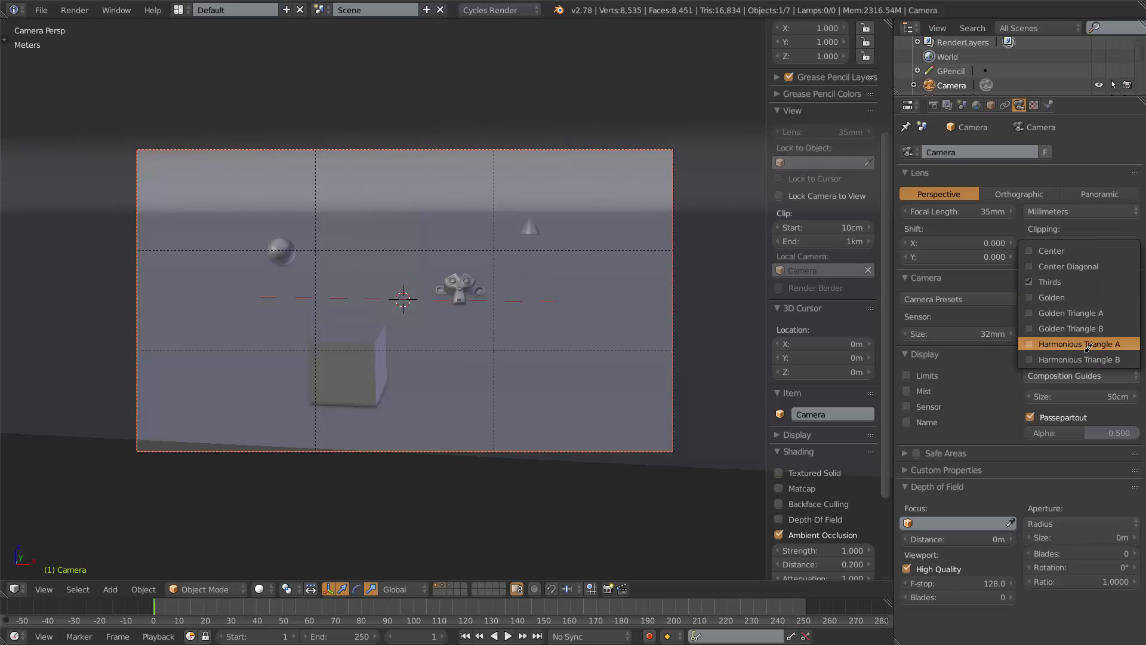
click(1030, 280)
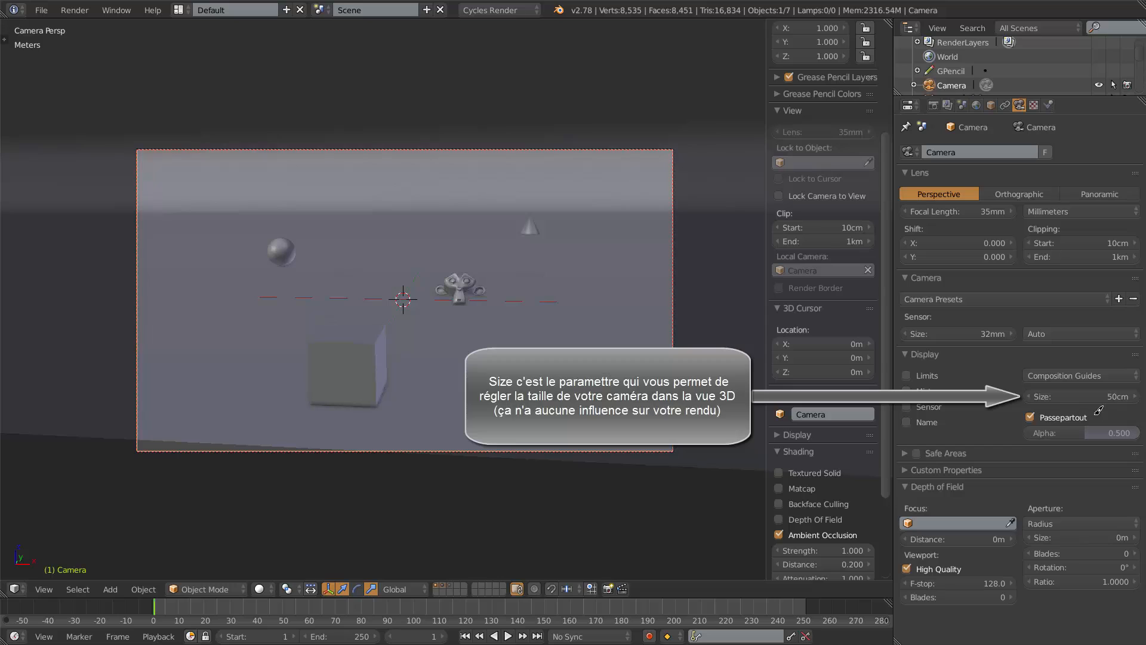
Toggle Passepartout off and on and drag its alpha between 1.0 and 0.0.
click(1030, 417)
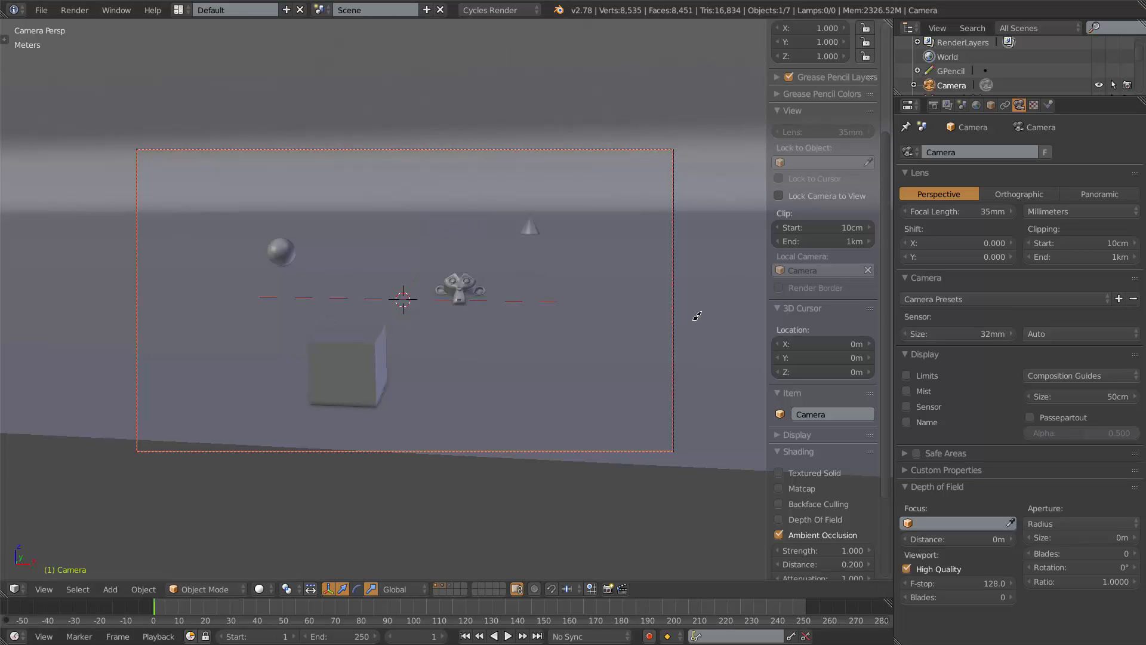
click(1032, 415)
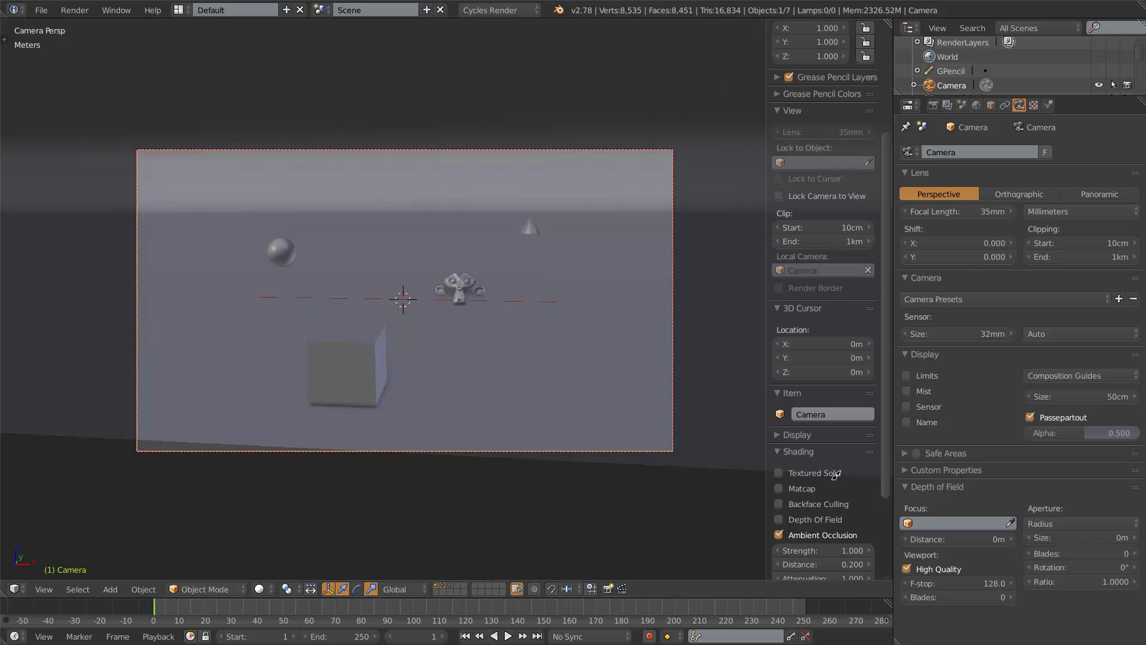
drag(1070, 435, 1137, 434)
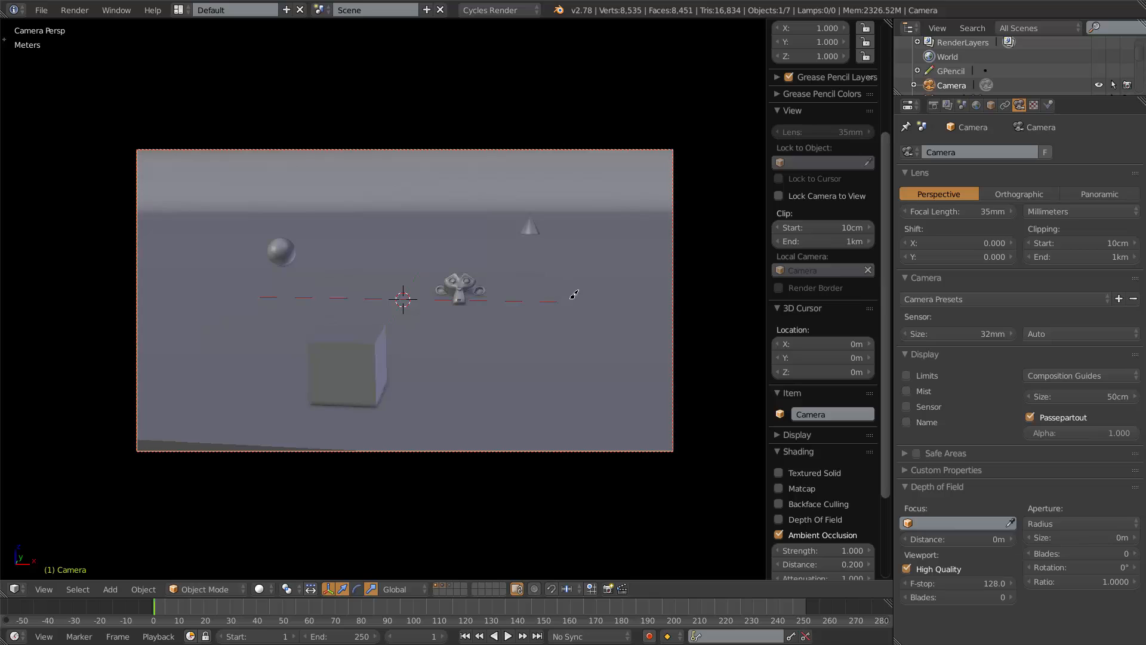
drag(1105, 431, 1060, 418)
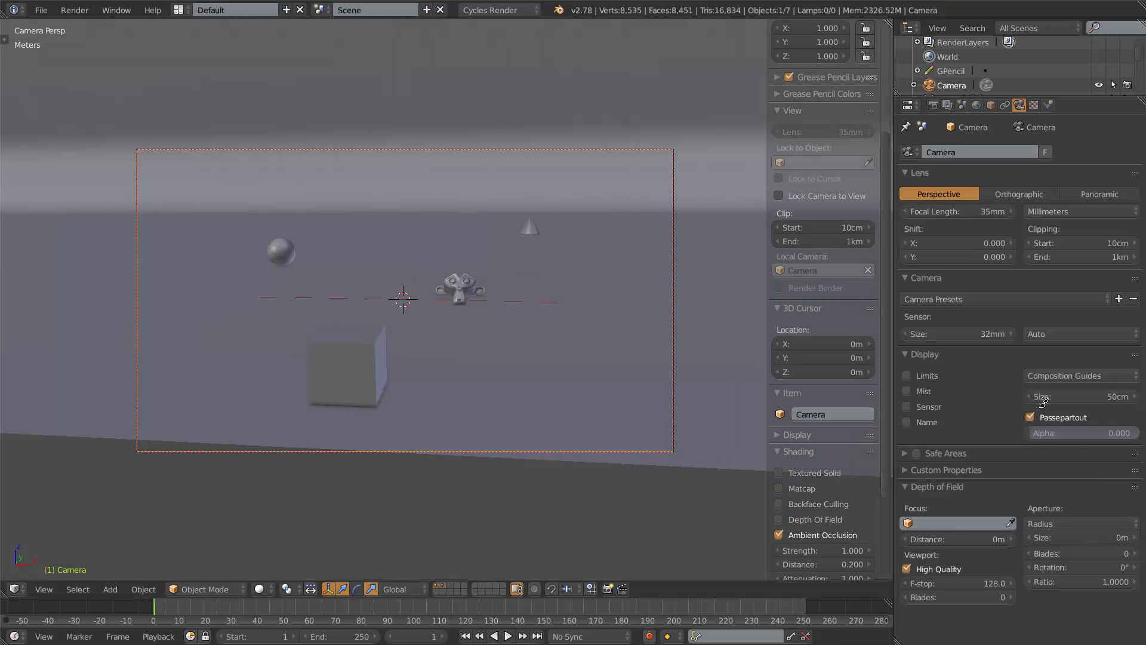
click(1034, 415)
click(1034, 415)
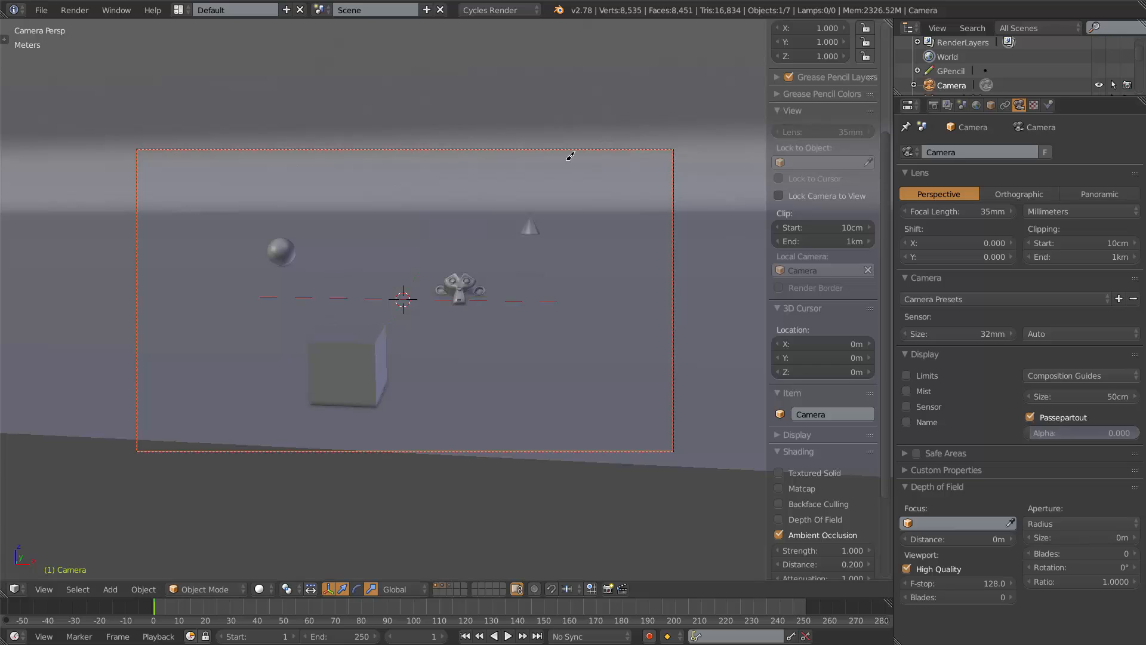
Set the Passepartout alpha to 0.5.
click(1088, 433)
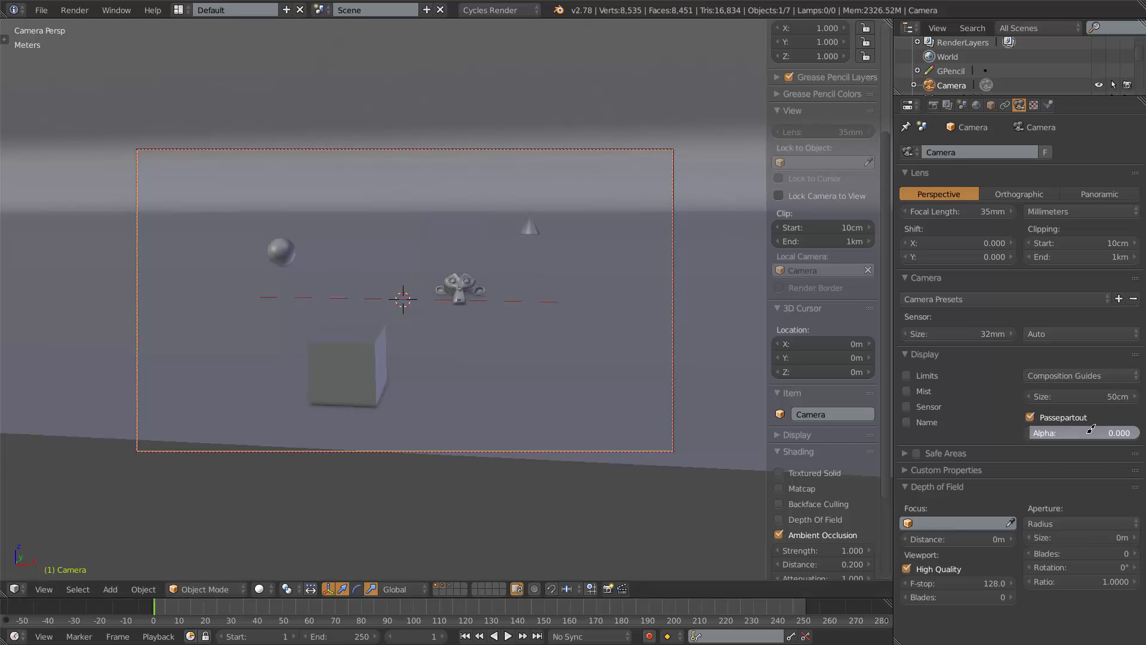
text(.9)
key(Return)
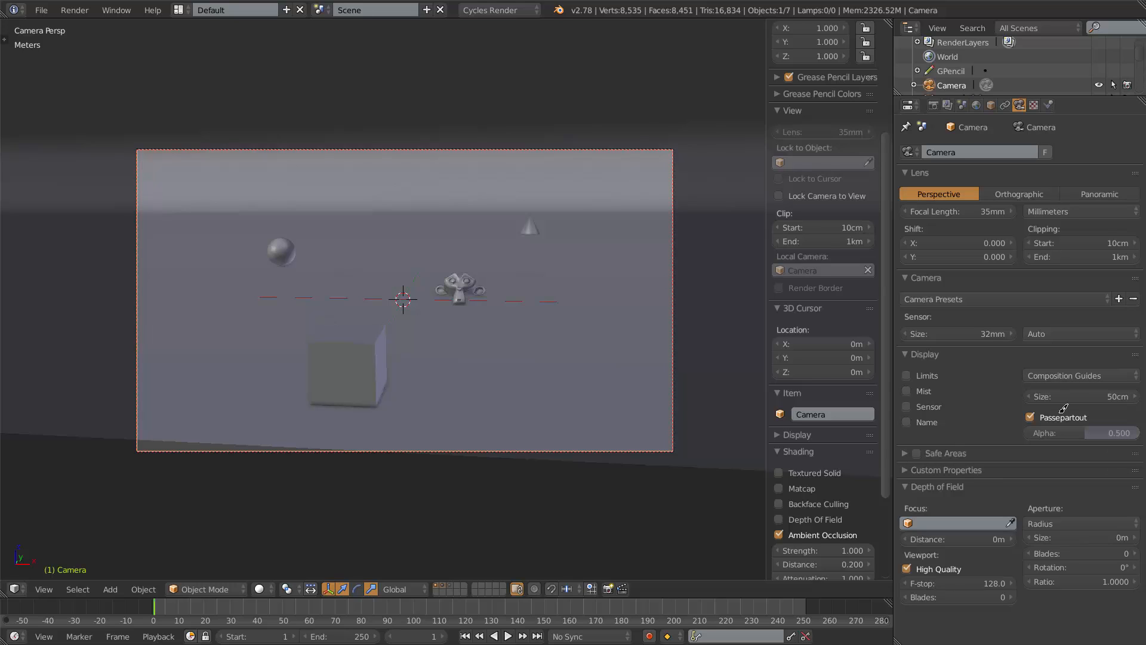
Expand the Safe Areas panel and toggle safe areas on, then off again.
click(906, 452)
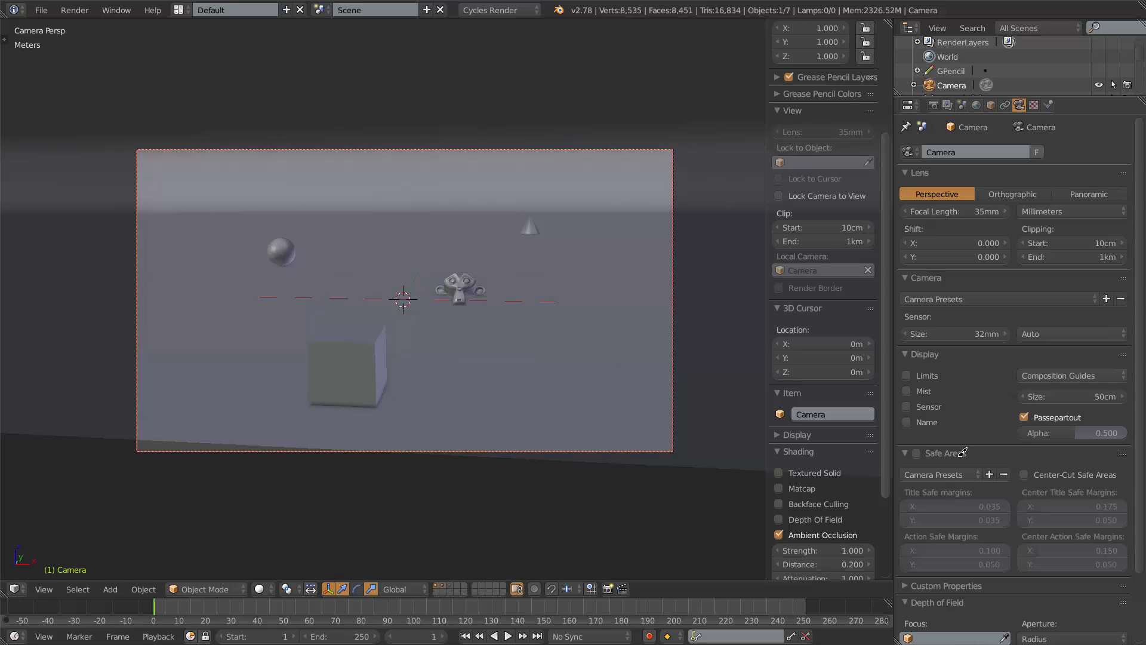
scroll(956, 436, down, 3)
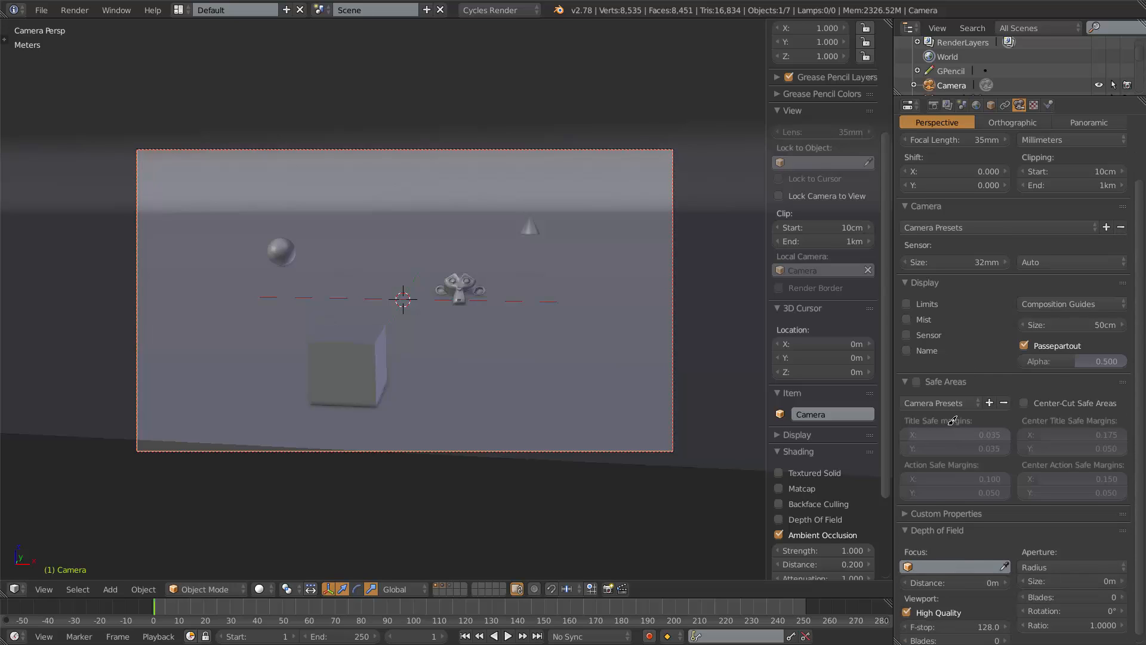
scroll(936, 399, down, 1)
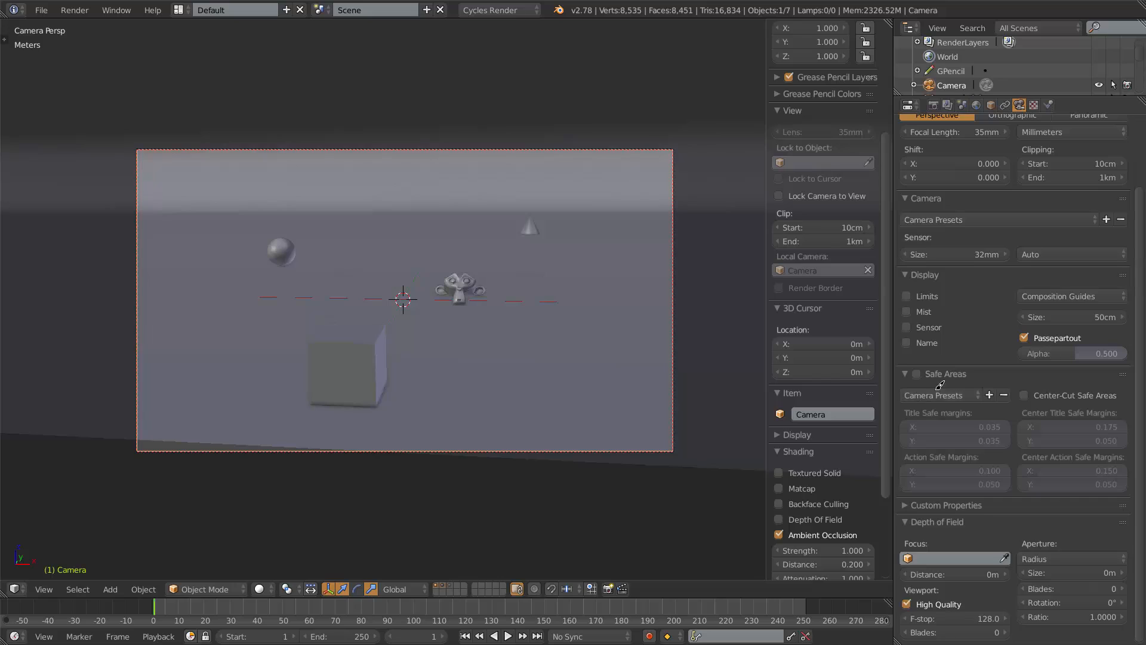
click(950, 394)
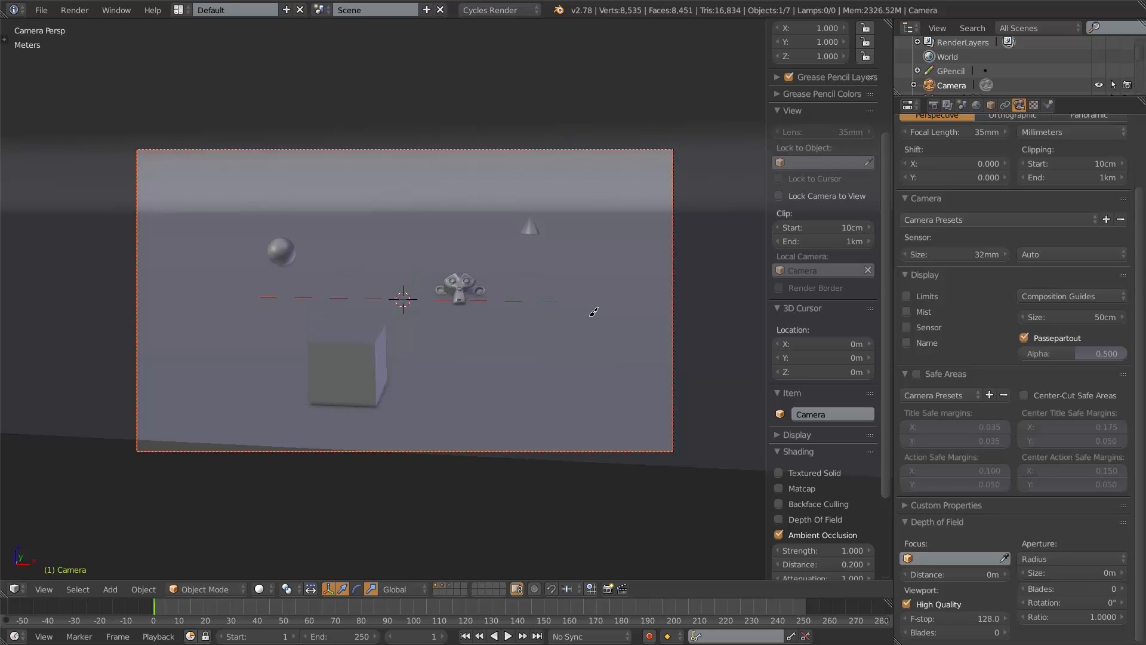
click(916, 374)
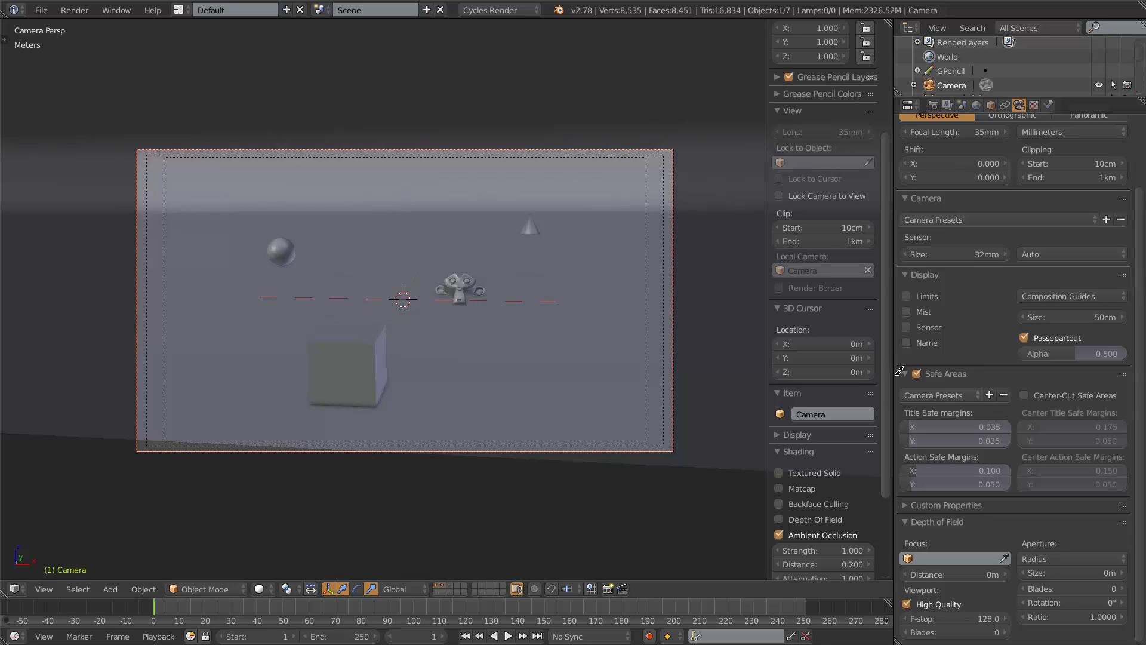
click(917, 372)
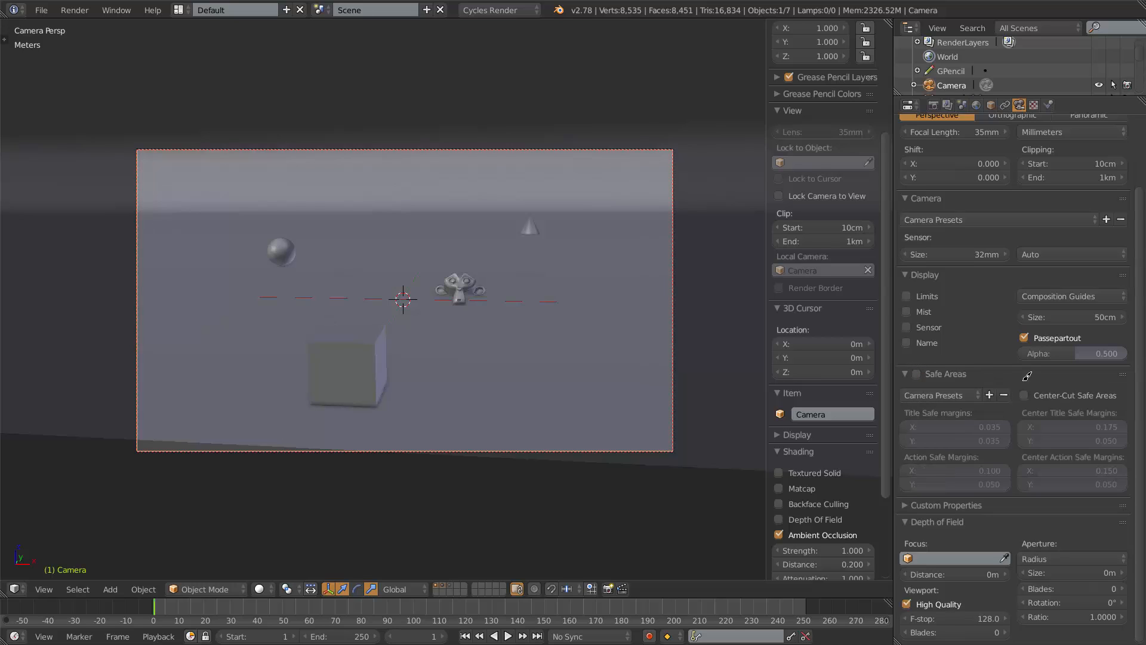
Expand and collapse the Custom Properties panel.
click(914, 505)
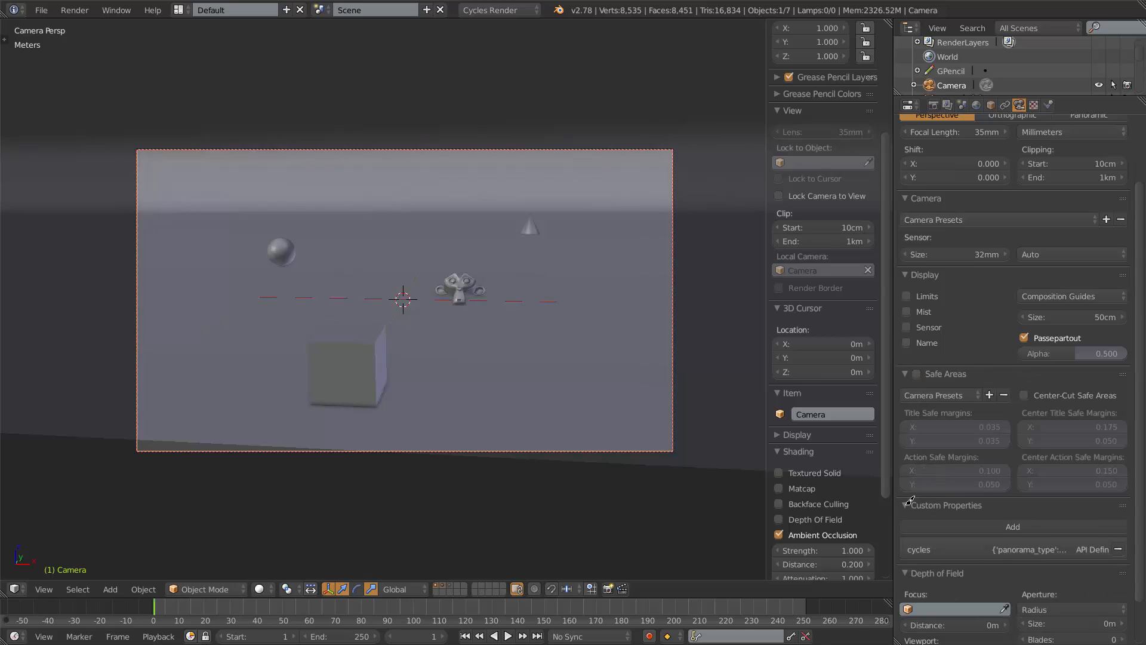
click(910, 503)
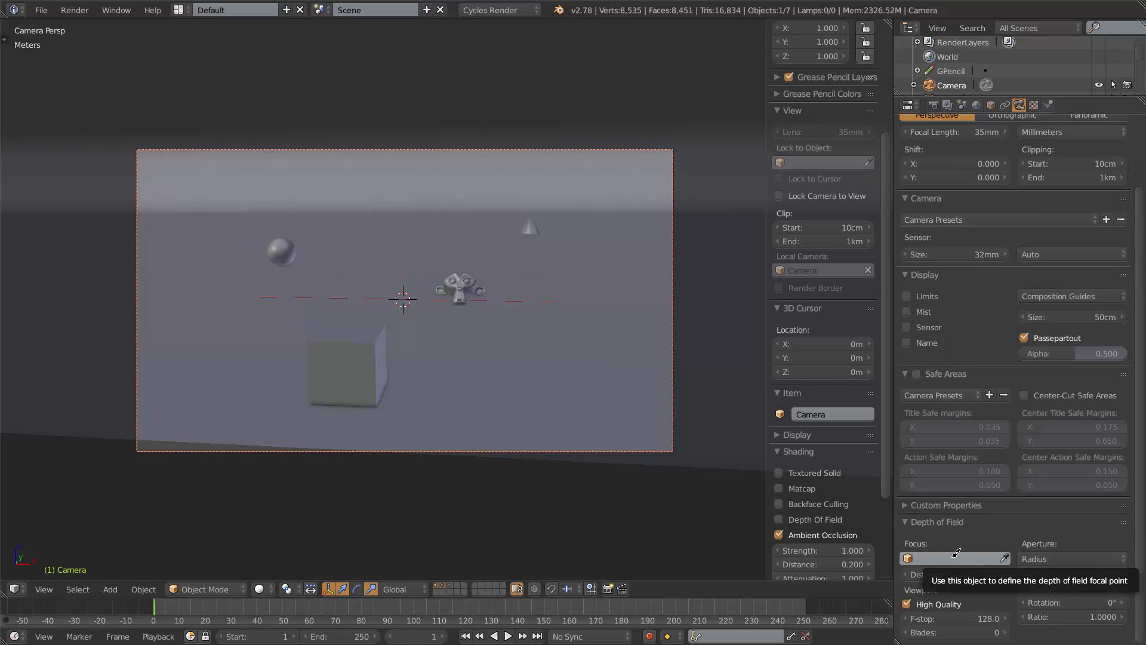
Set Suzanne as the depth of field focus object, select Suzanne and the camera, then clear the focus object.
click(1005, 555)
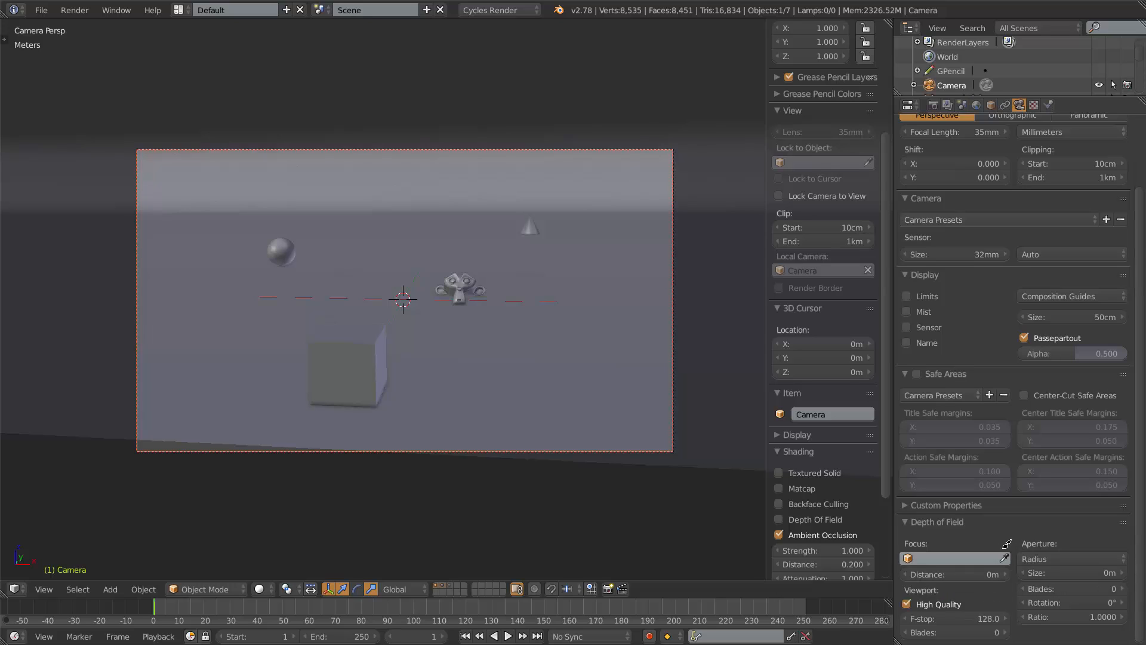
click(466, 281)
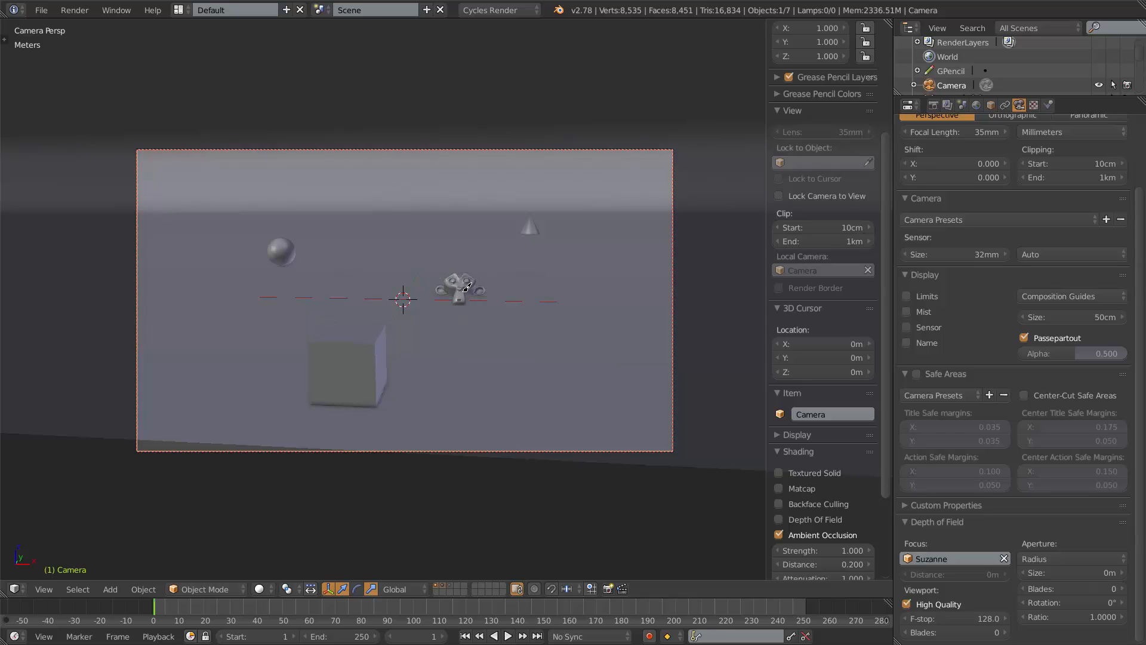
right_click(462, 285)
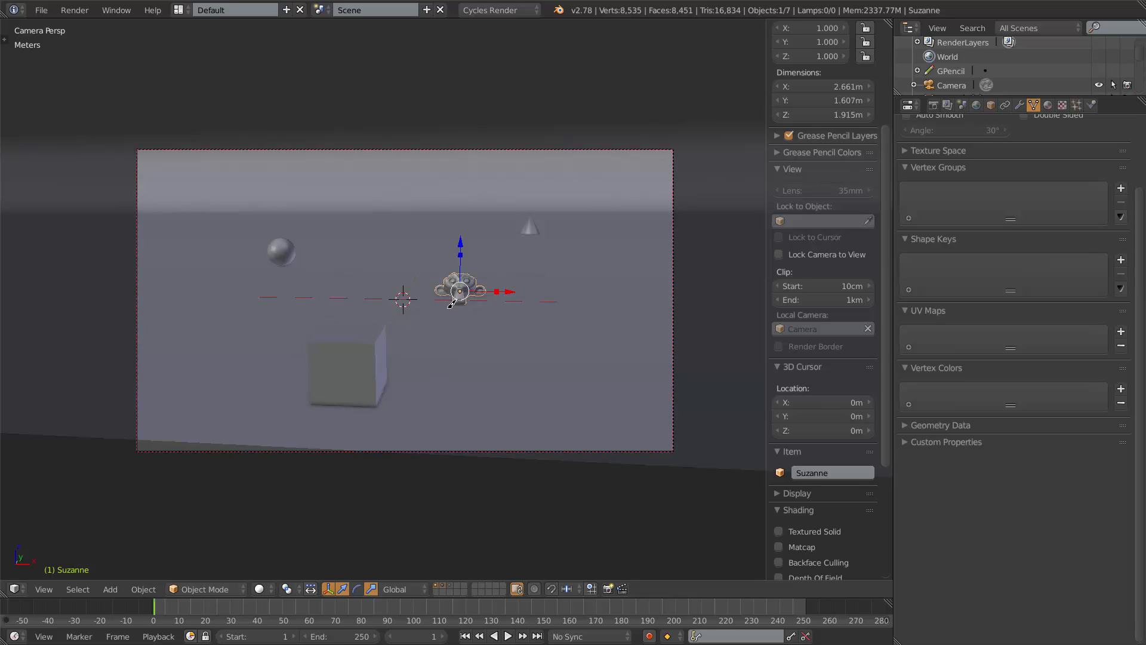
right_click(501, 450)
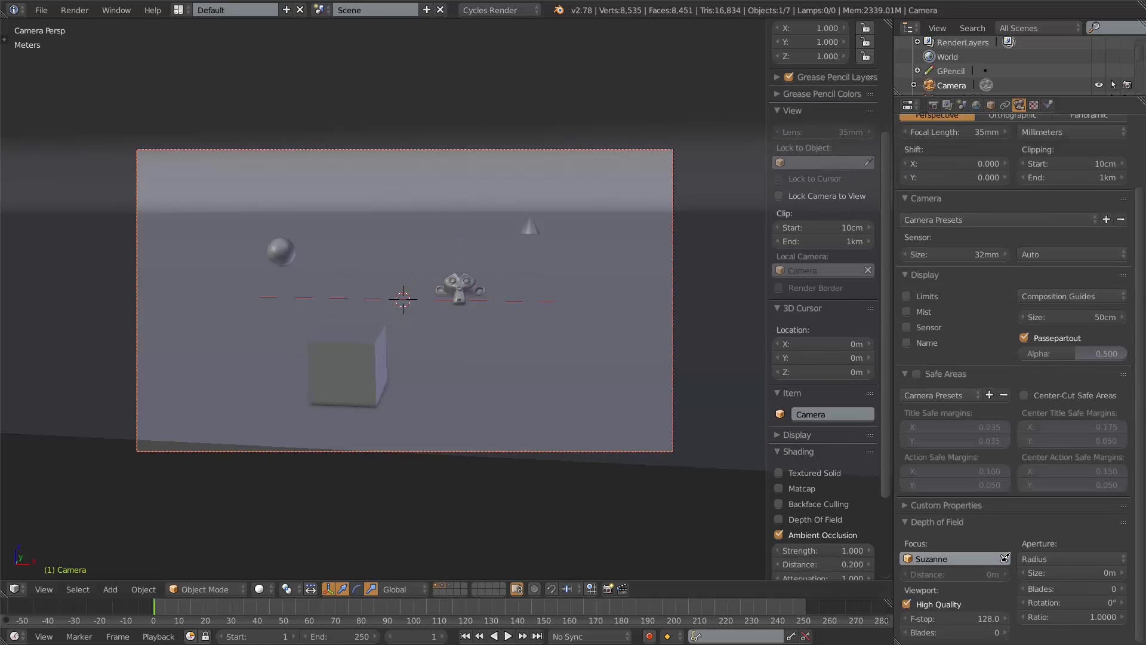
click(1004, 557)
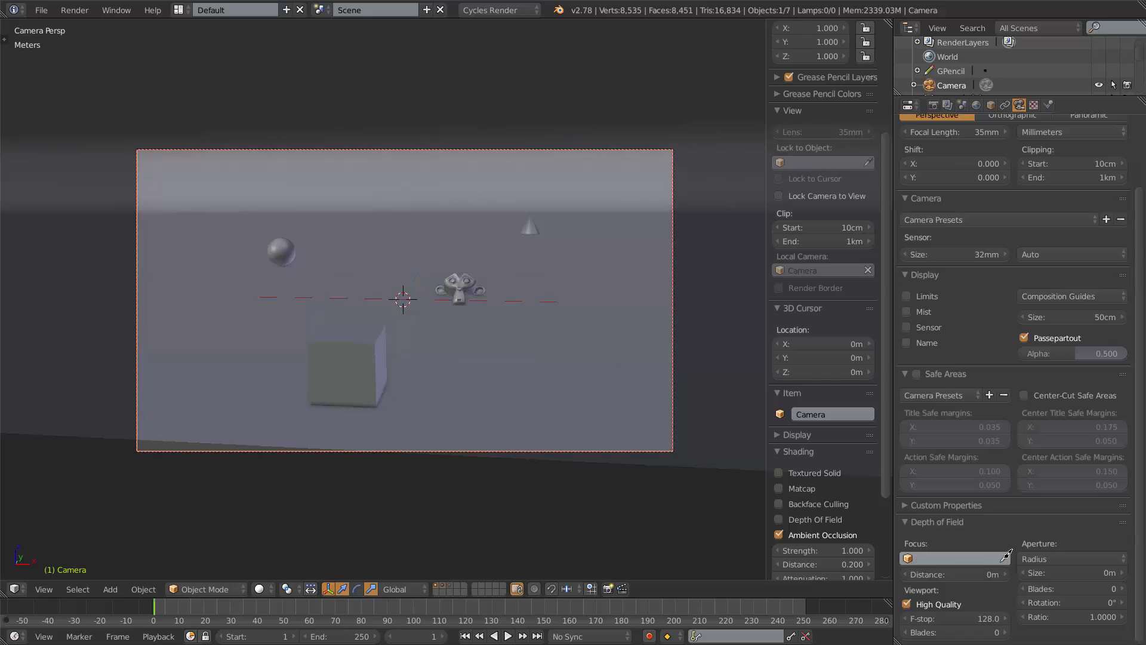
click(956, 557)
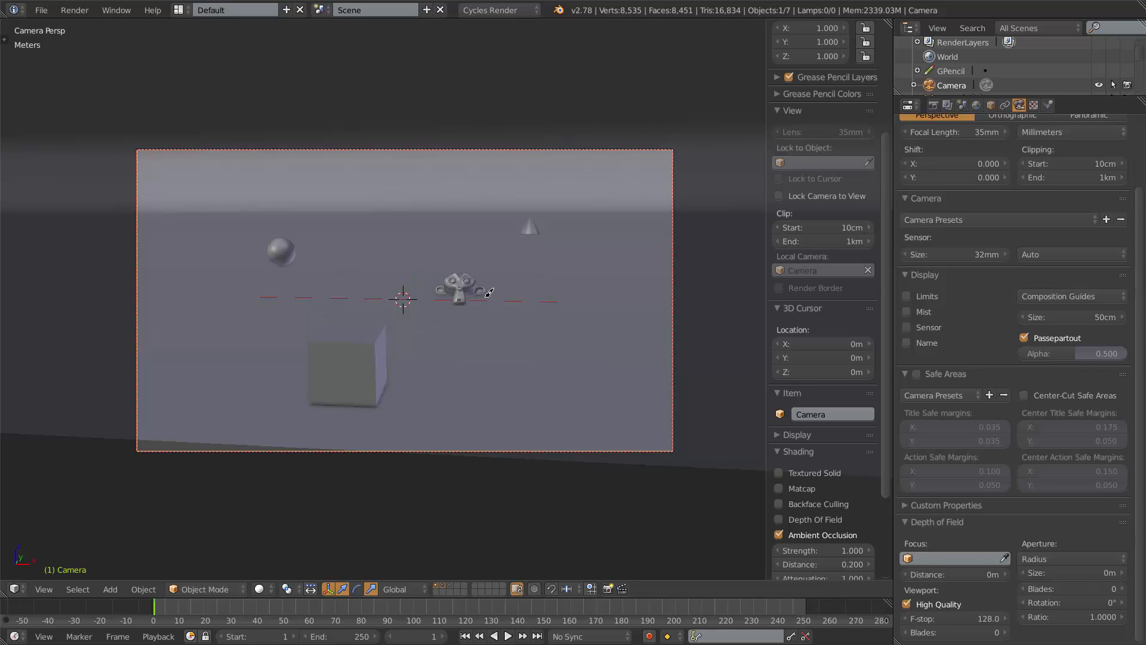
Set the camera's depth of field focus distance to 18 m.
middle_drag(569, 303, 530, 357)
scroll(425, 317, down, 16)
scroll(517, 327, up, 8)
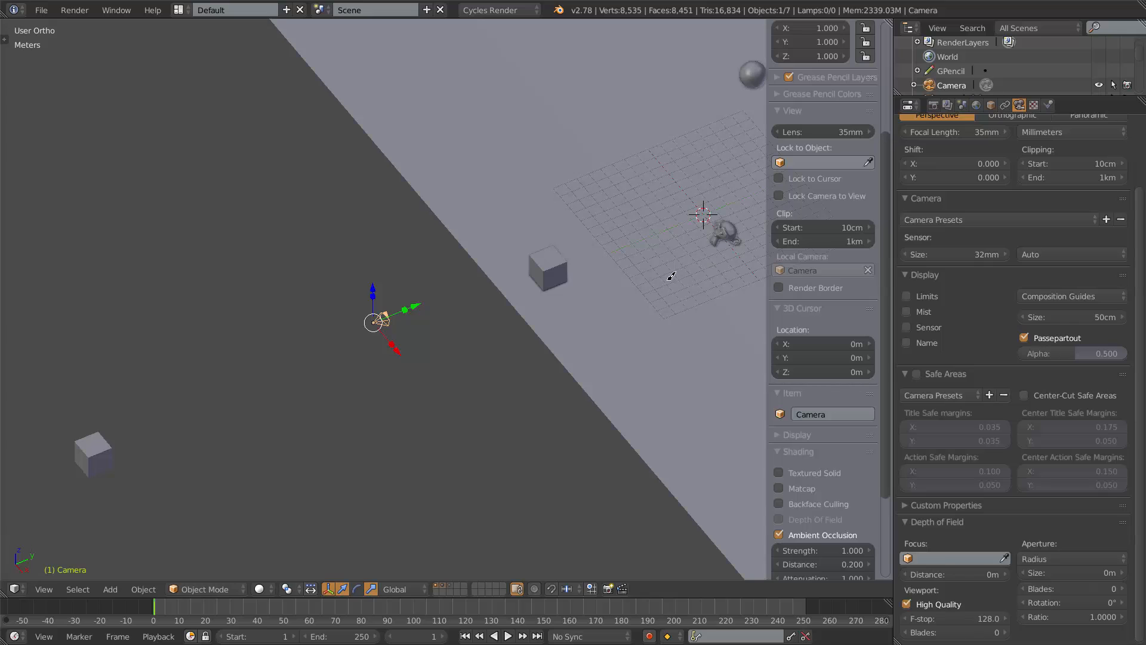
shift+middle_drag(671, 276, 516, 290)
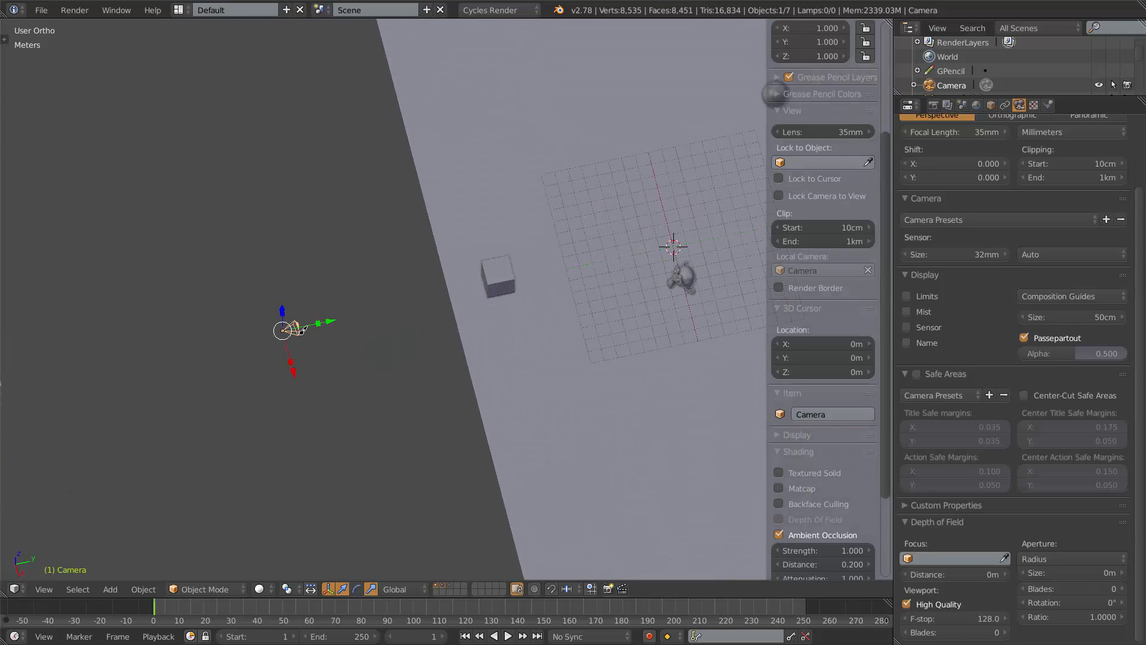
click(947, 573)
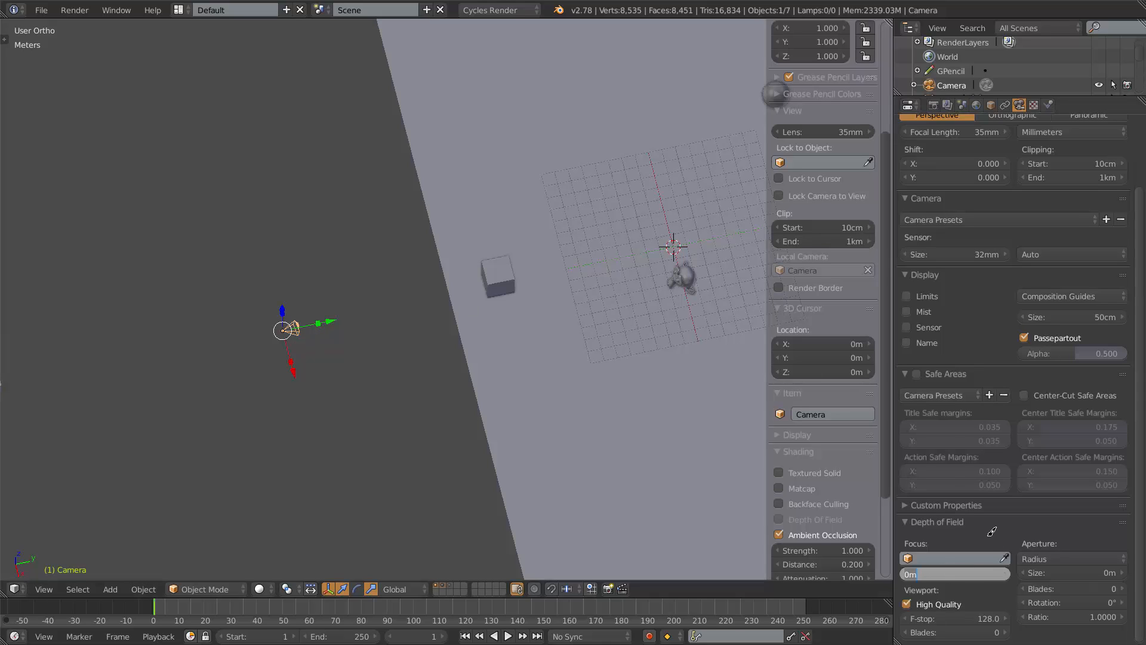
text(18)
key(Return)
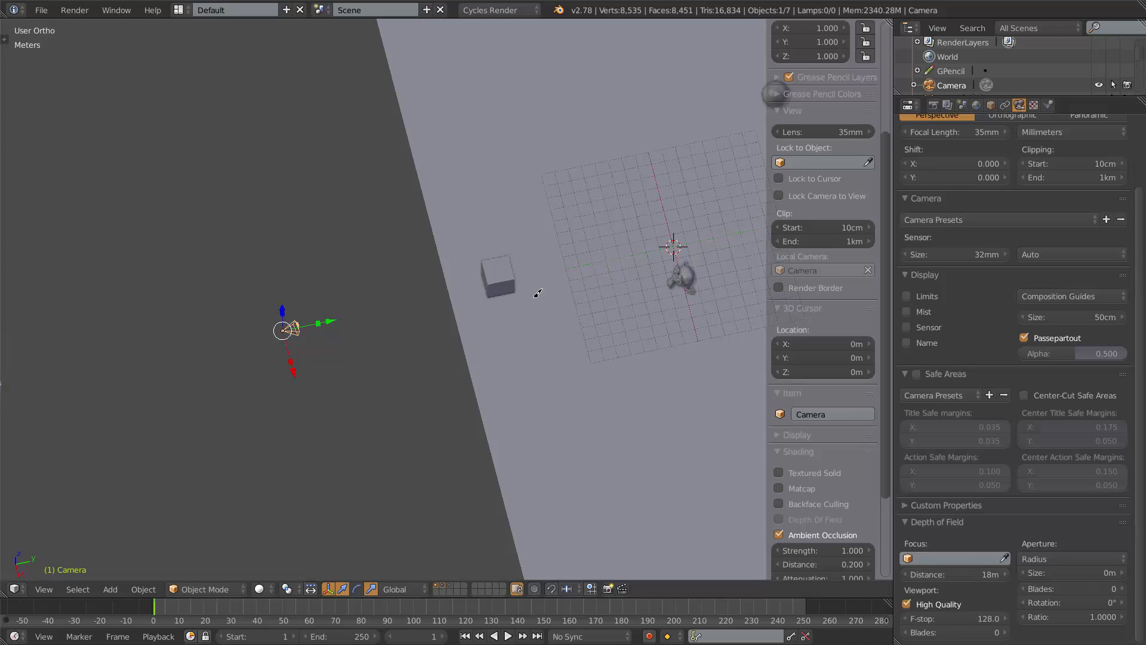
scroll(504, 271, down, 4)
scroll(537, 297, up, 6)
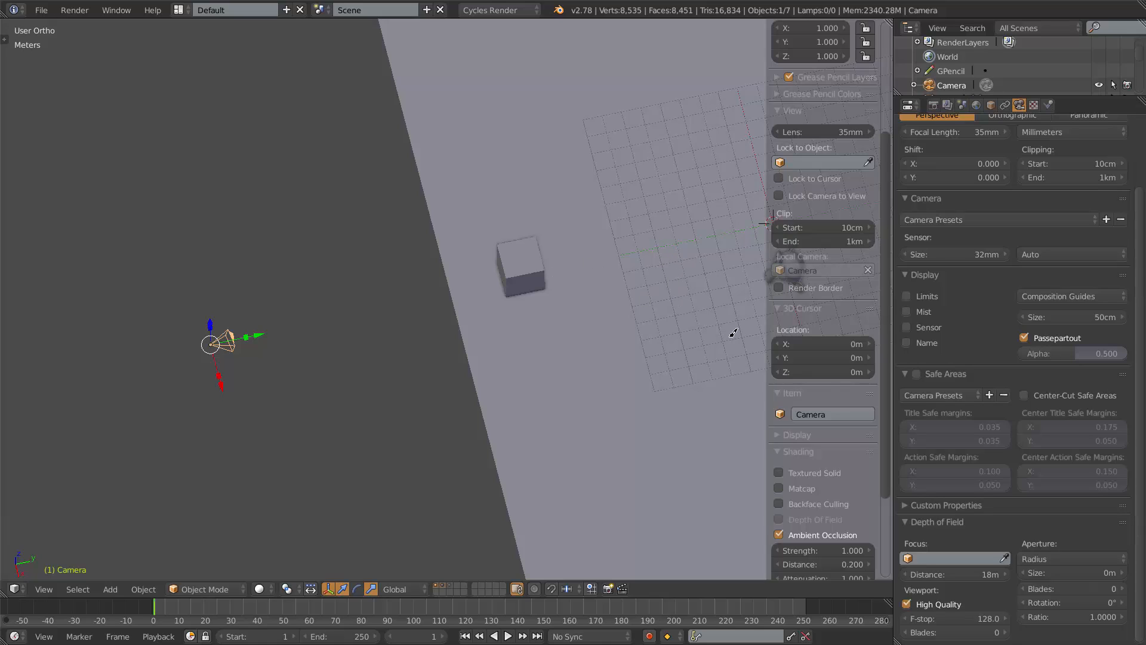
Turn on the camera's Limits display to show its clipping range line.
click(909, 294)
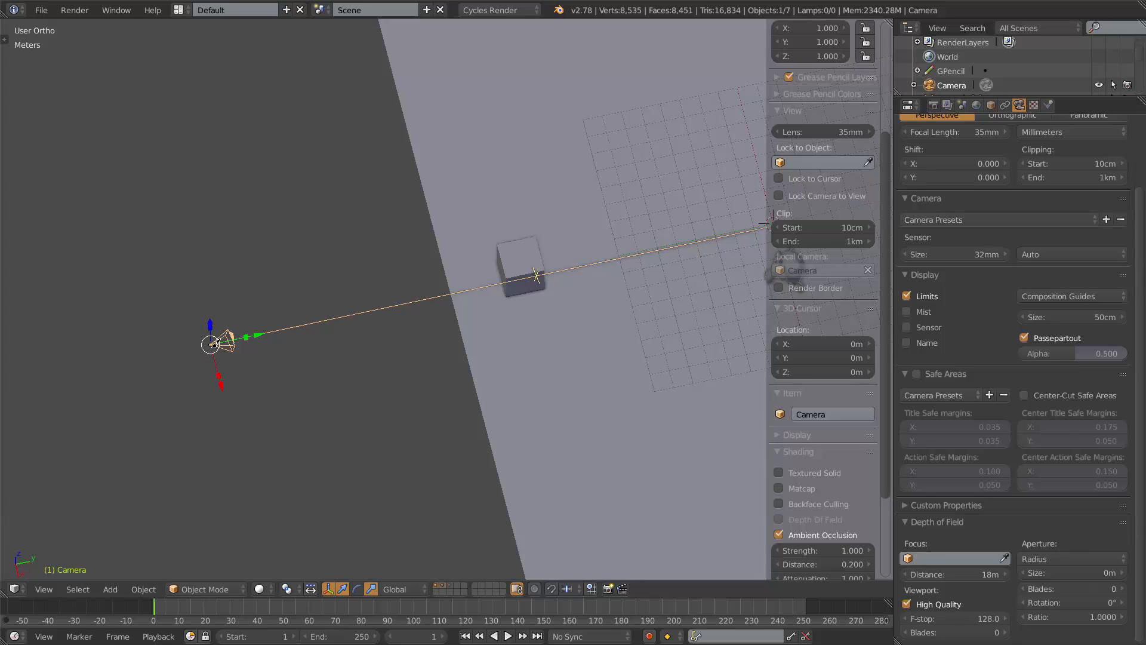
middle_drag(553, 371, 525, 289)
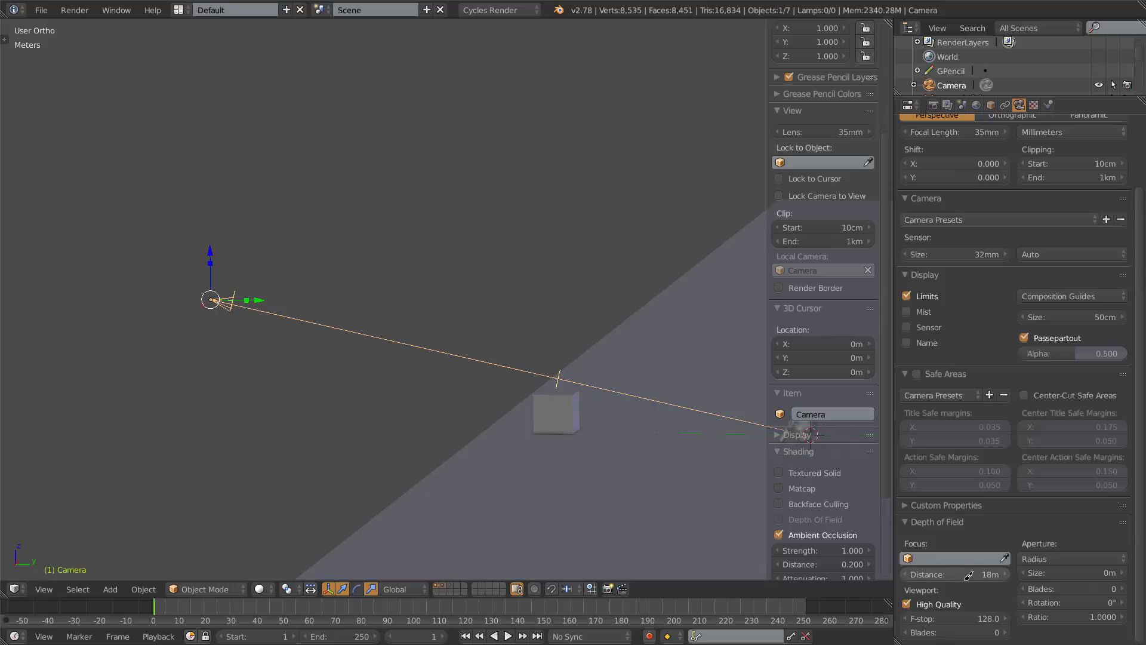
scroll(542, 376, down, 3)
middle_drag(539, 376, 561, 394)
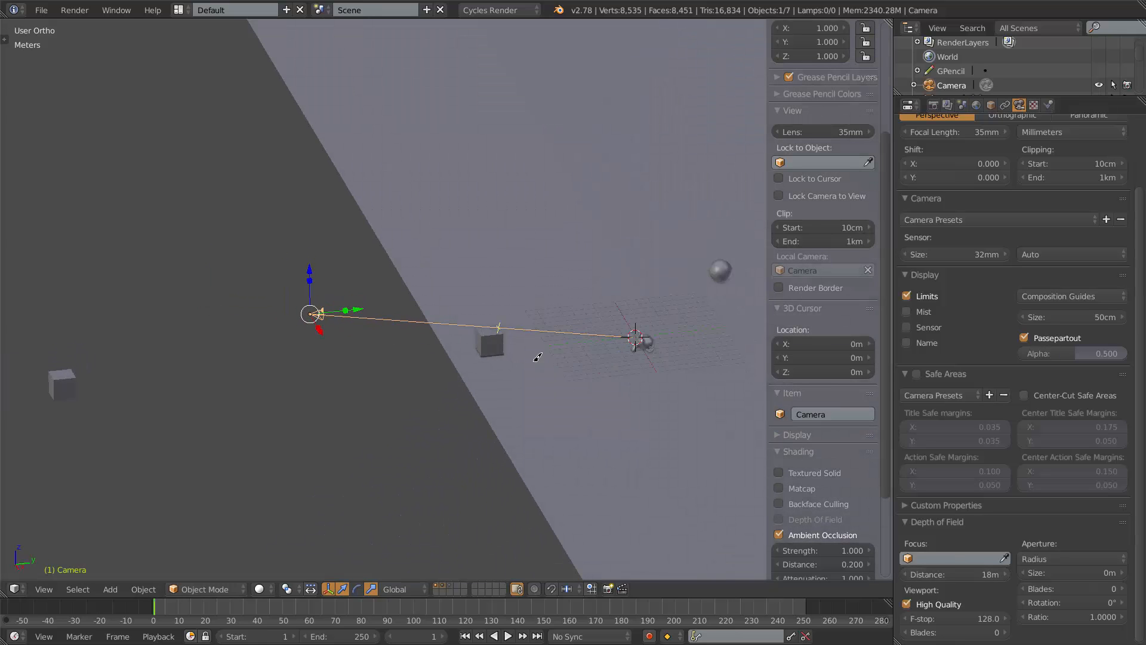
scroll(537, 357, up, 2)
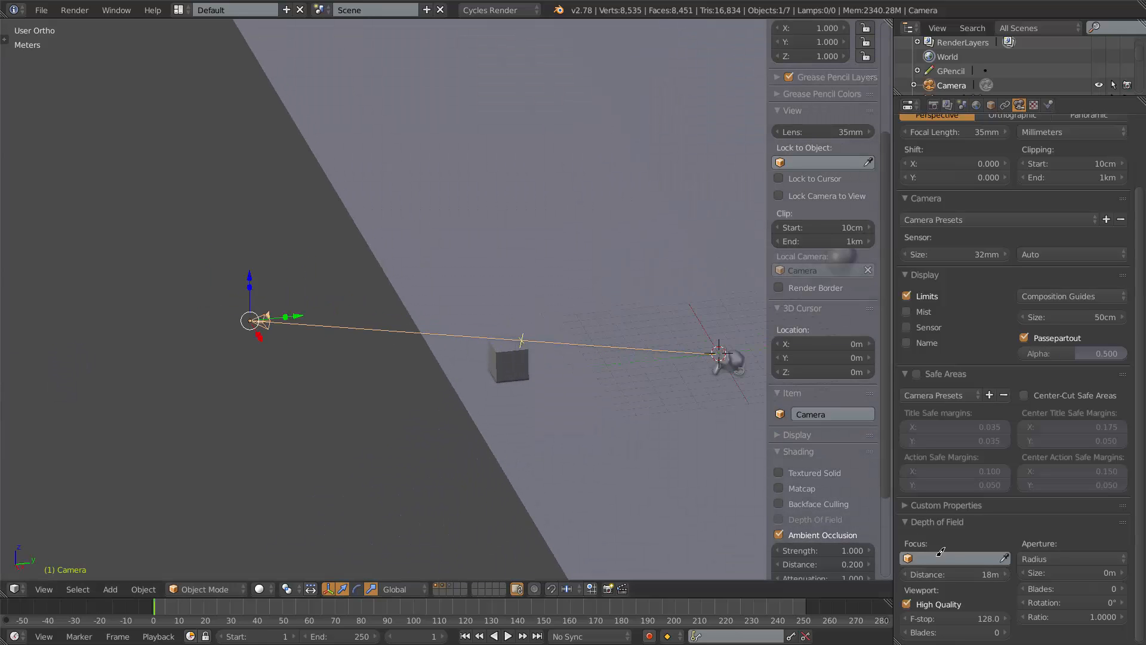
Drag the depth of field focus distance to about 13 m.
drag(950, 571, 630, 587)
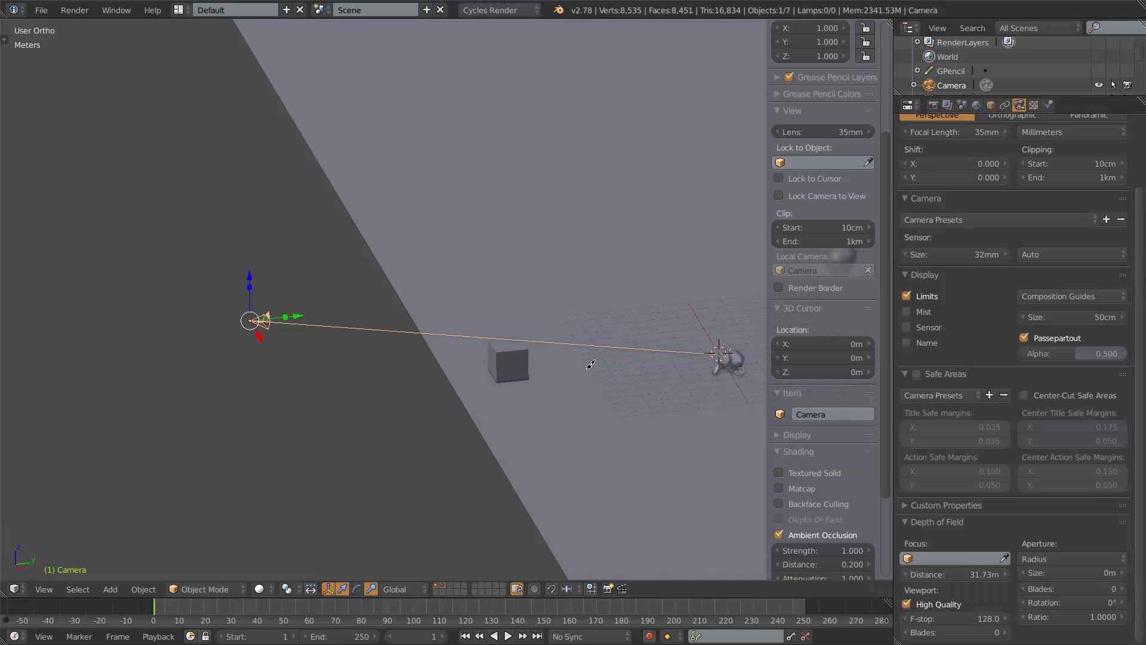
middle_drag(609, 351, 594, 315)
drag(963, 574, 646, 467)
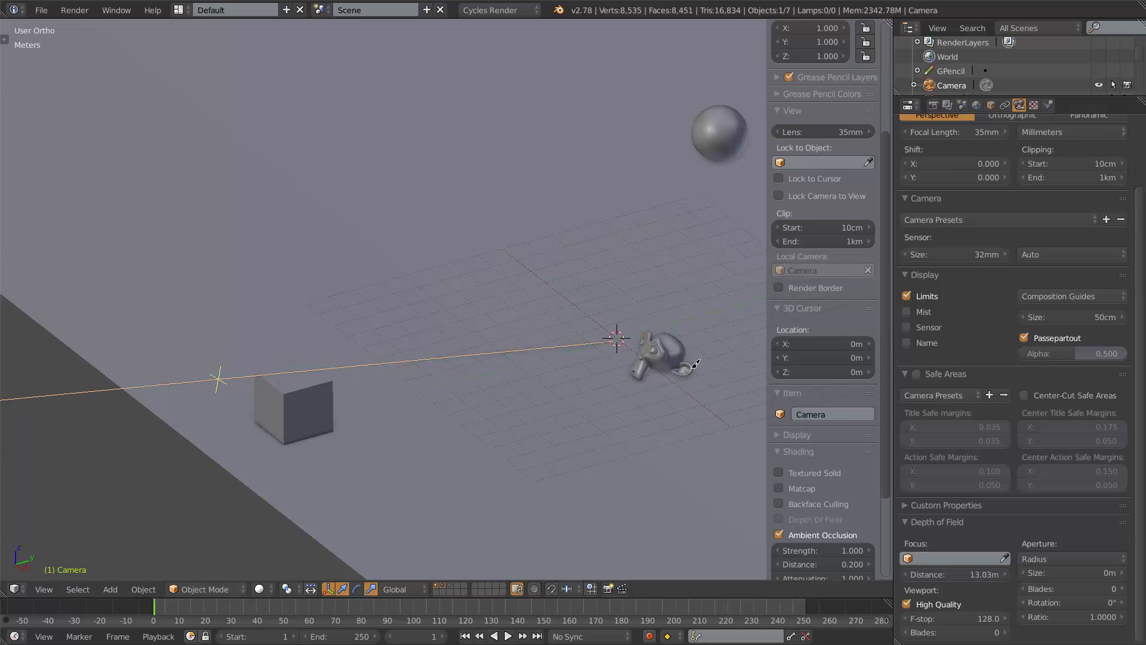
Orbit and zoom around the scene to inspect the camera's limits line and focus point marker.
scroll(453, 348, down, 5)
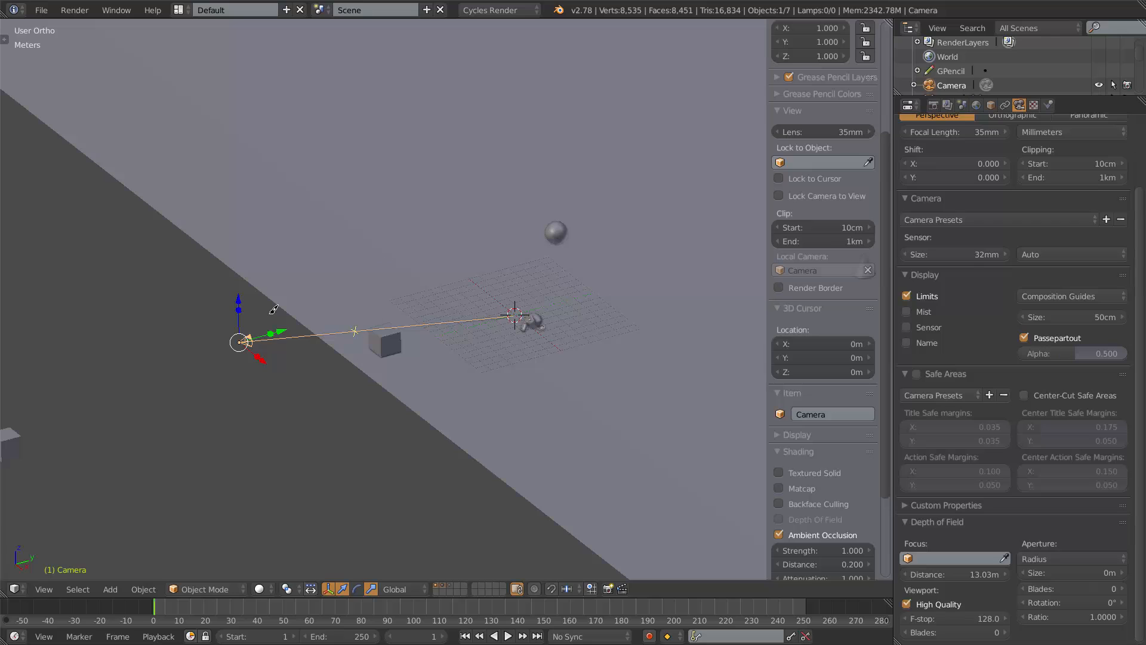
scroll(286, 384, up, 5)
shift+middle_drag(222, 381, 469, 356)
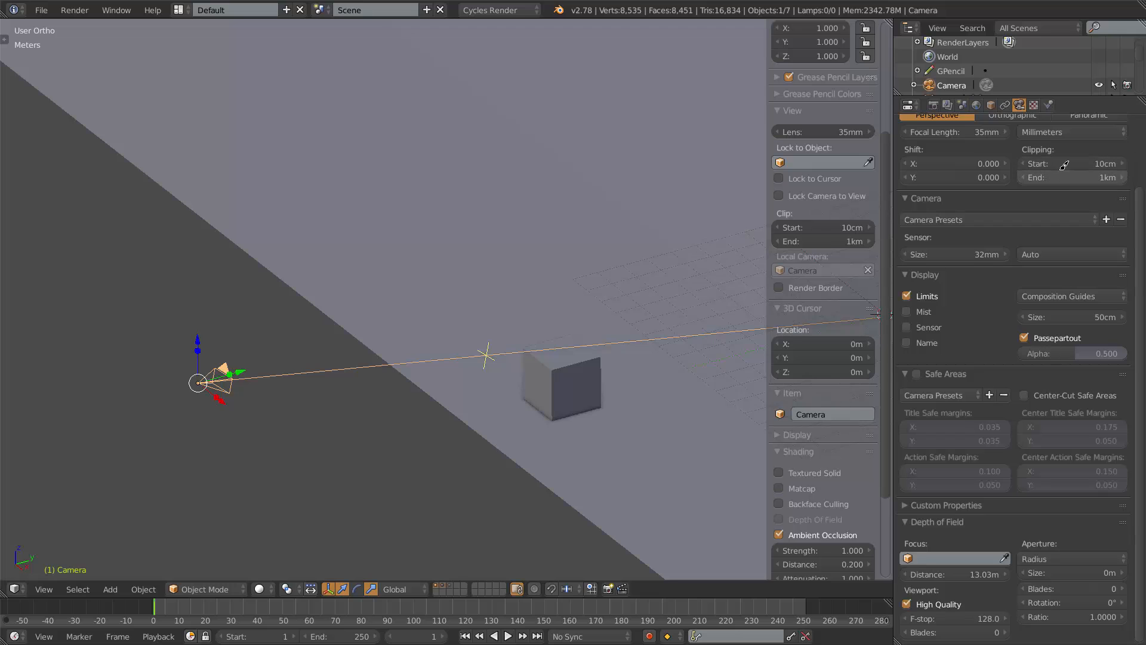
scroll(291, 364, down, 3)
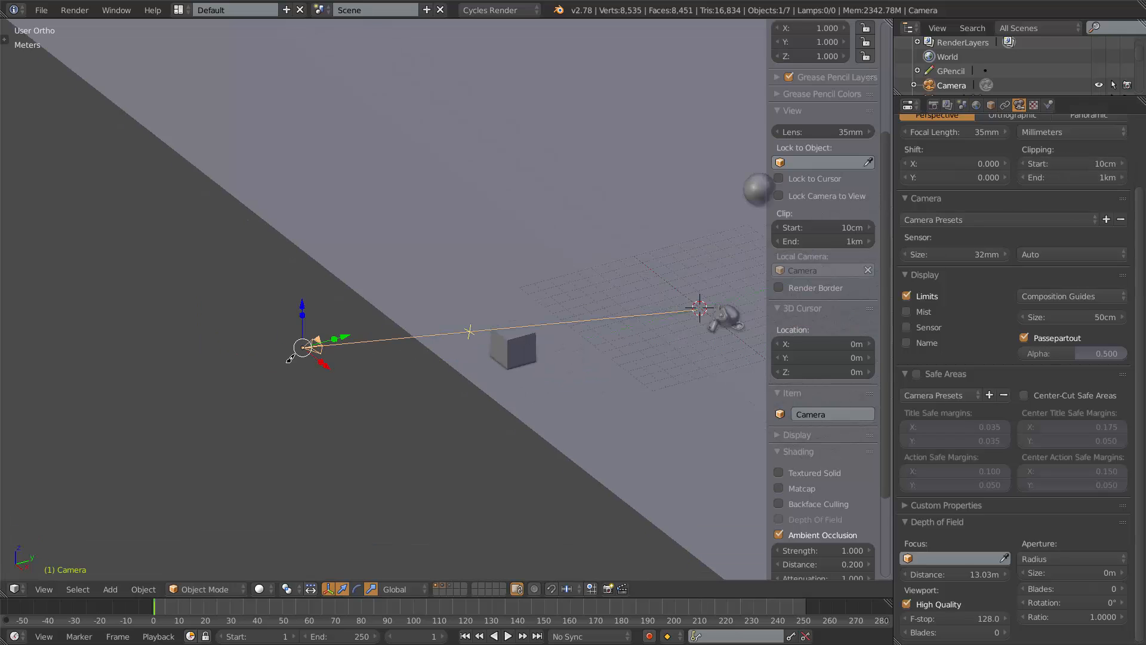
scroll(394, 365, down, 6)
middle_drag(657, 371, 678, 333)
scroll(666, 371, down, 5)
shift+middle_drag(542, 388, 145, 419)
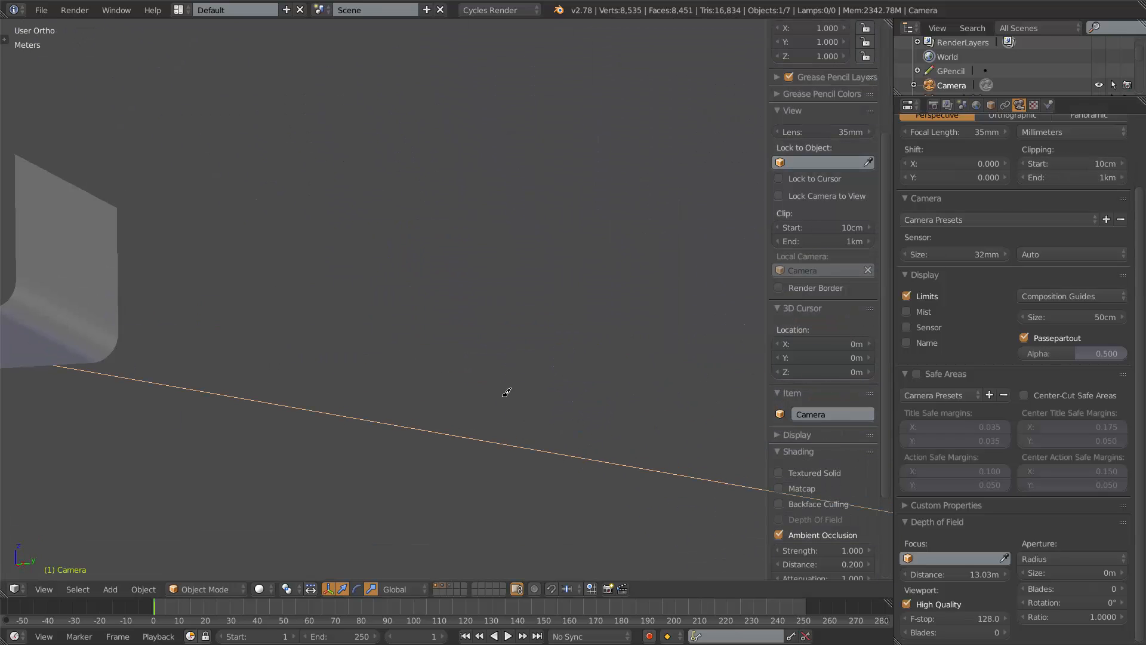
scroll(506, 392, down, 5)
middle_drag(582, 409, 654, 422)
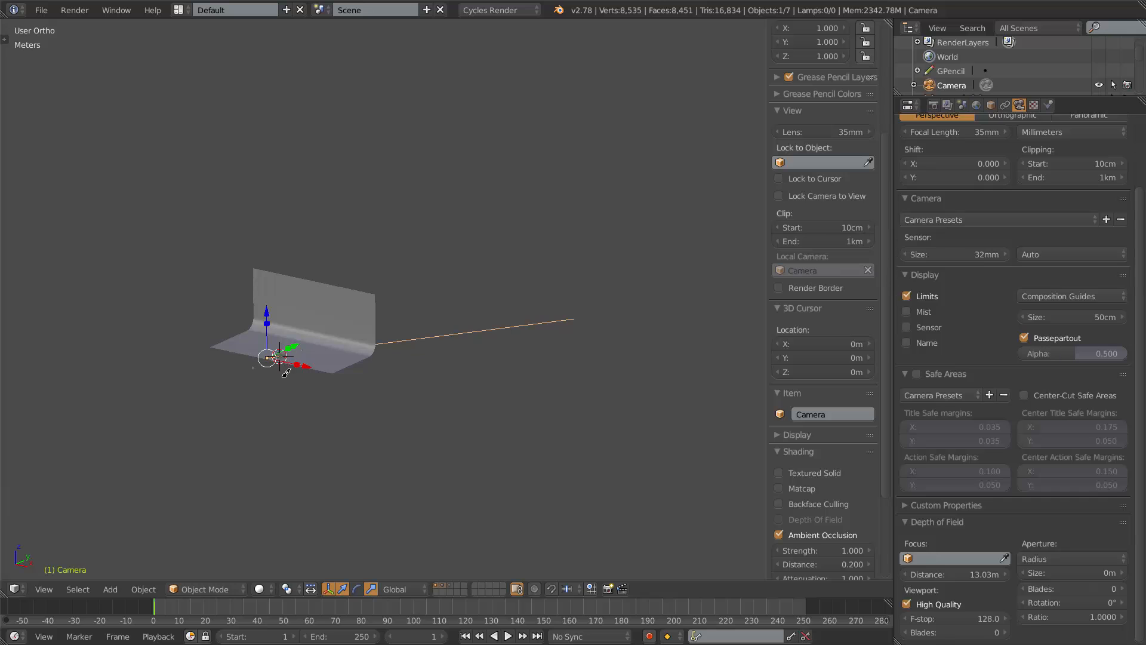
scroll(282, 376, up, 6)
shift+middle_drag(179, 411, 745, 339)
scroll(527, 400, up, 5)
shift+middle_drag(552, 546, 474, 315)
scroll(474, 315, up, 3)
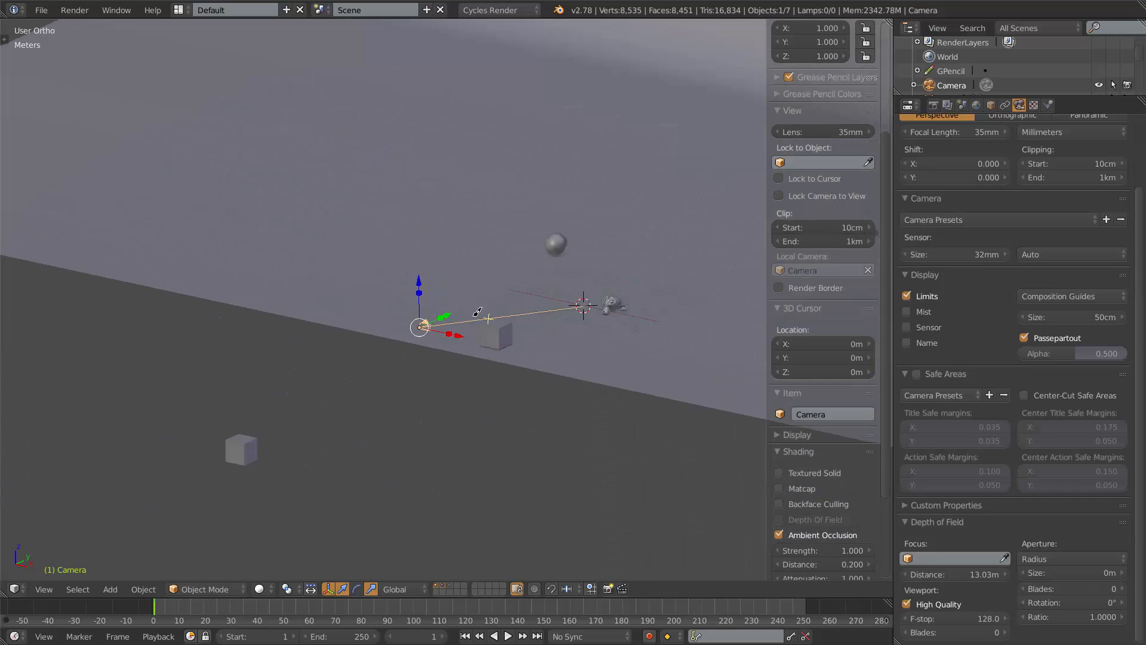
scroll(477, 311, up, 6)
shift+middle_drag(537, 332, 251, 320)
scroll(251, 320, down, 4)
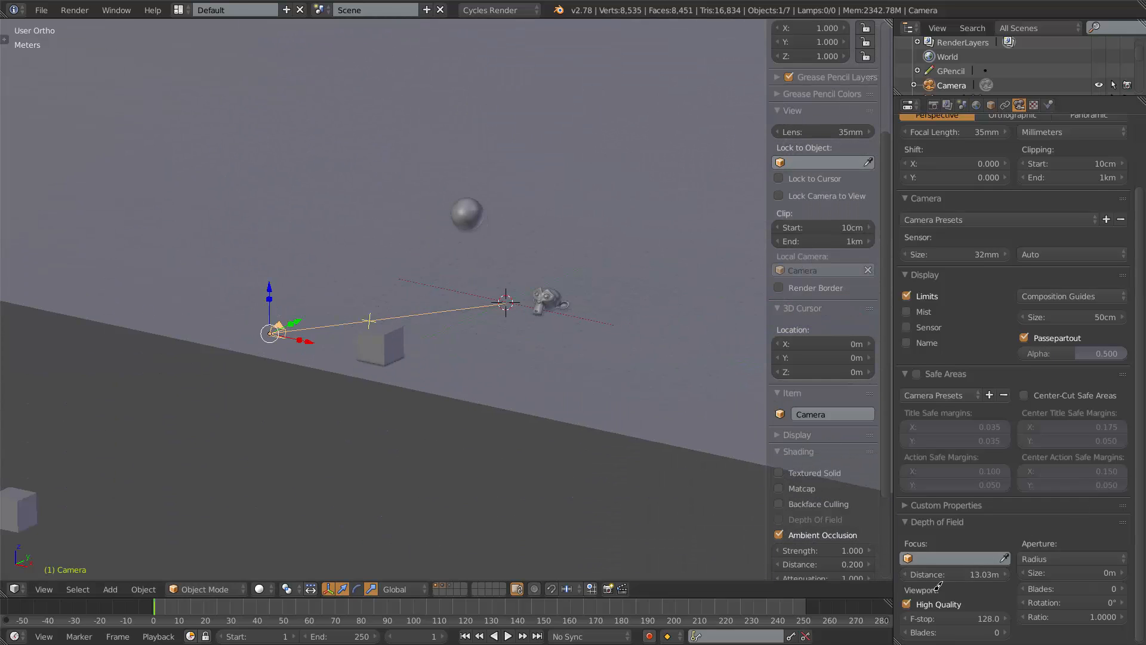
Set the depth of field focus distance to 0 m.
click(962, 575)
text(0)
key(Return)
Look through the camera, fit its frame to the viewport, and enable the viewport Depth Of Field preview.
scroll(342, 341, up, 5)
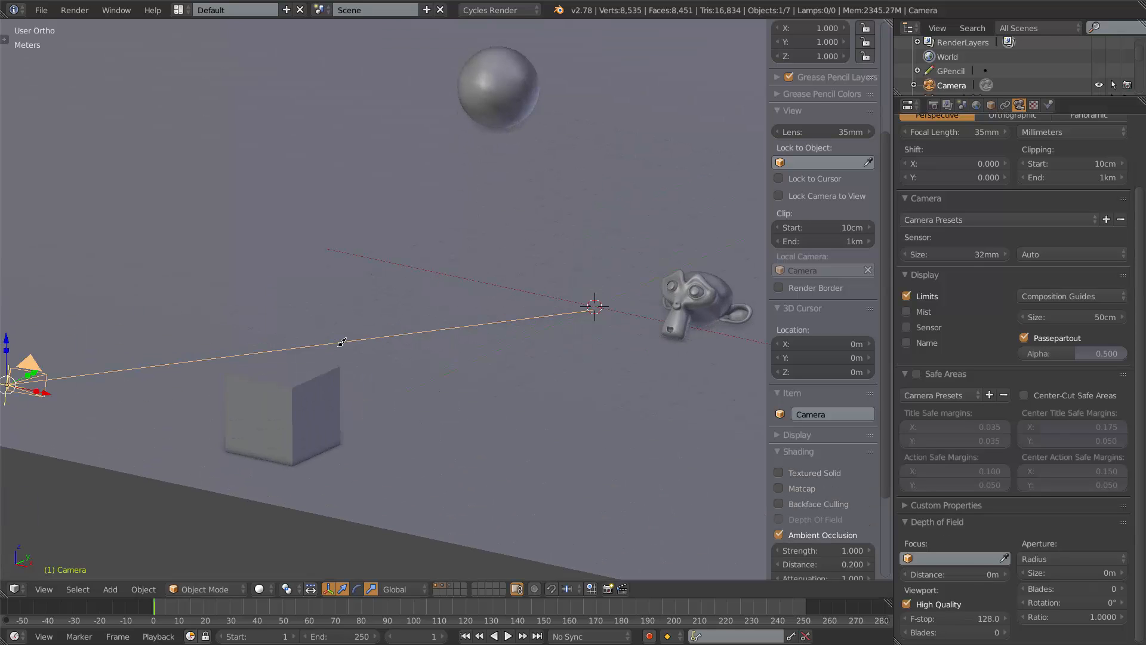
scroll(462, 388, down, 4)
middle_drag(227, 320, 238, 352)
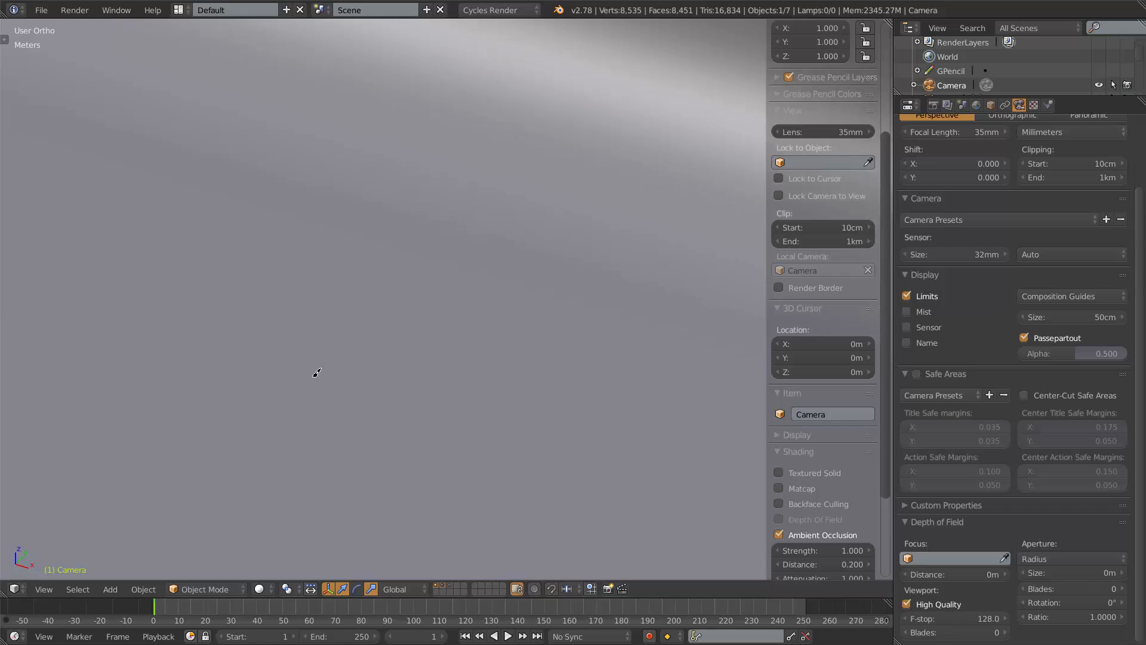
scroll(317, 372, down, 4)
shift+middle_drag(317, 372, 418, 20)
scroll(597, 274, up, 4)
shift+middle_drag(750, 287, 326, 267)
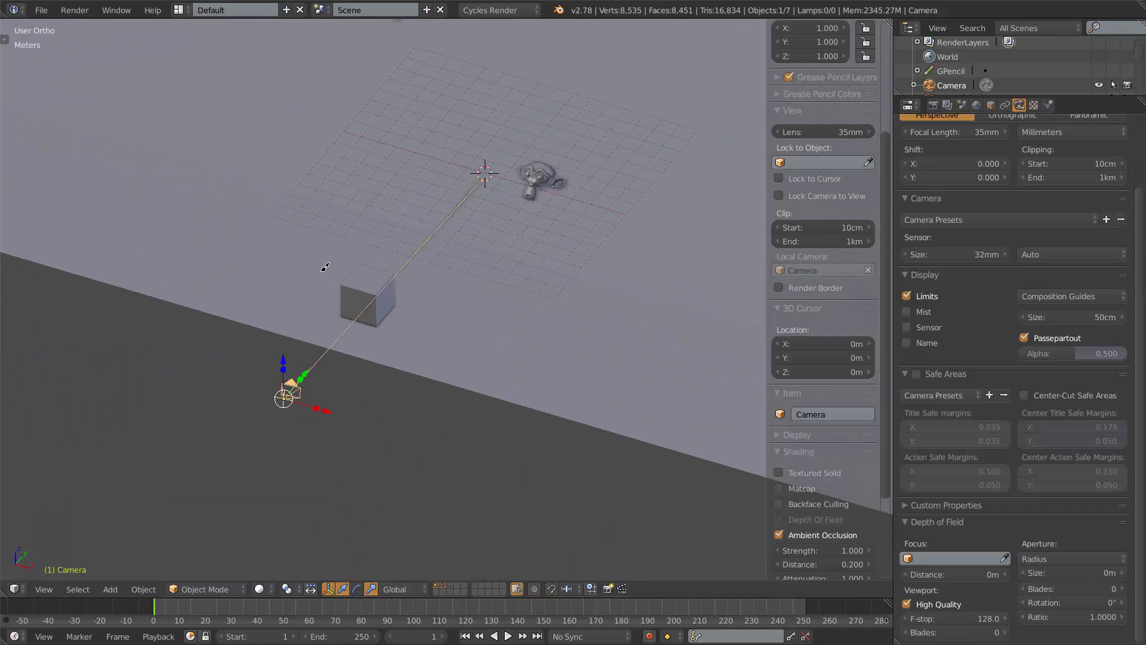
scroll(325, 266, up, 2)
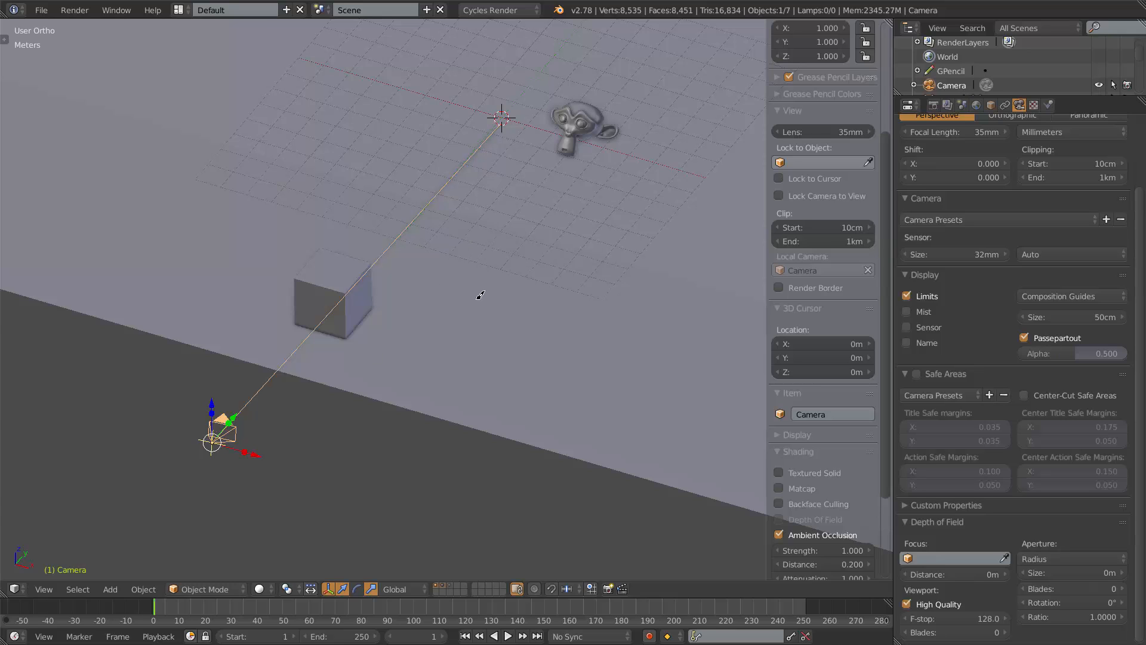
key(KP_0)
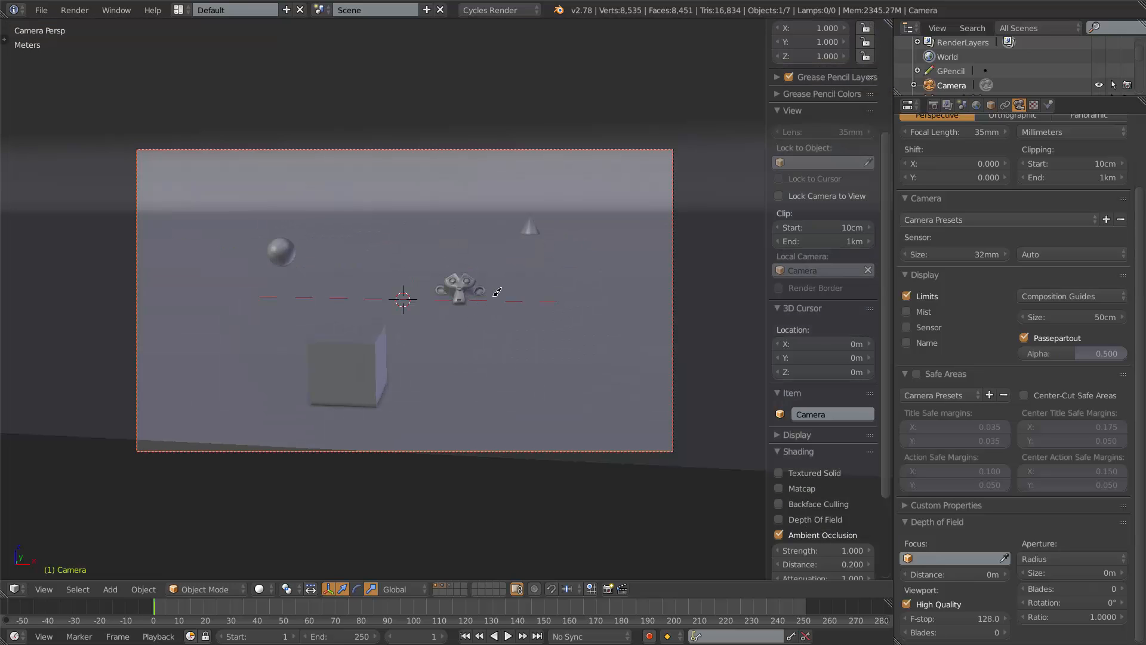
key(Home)
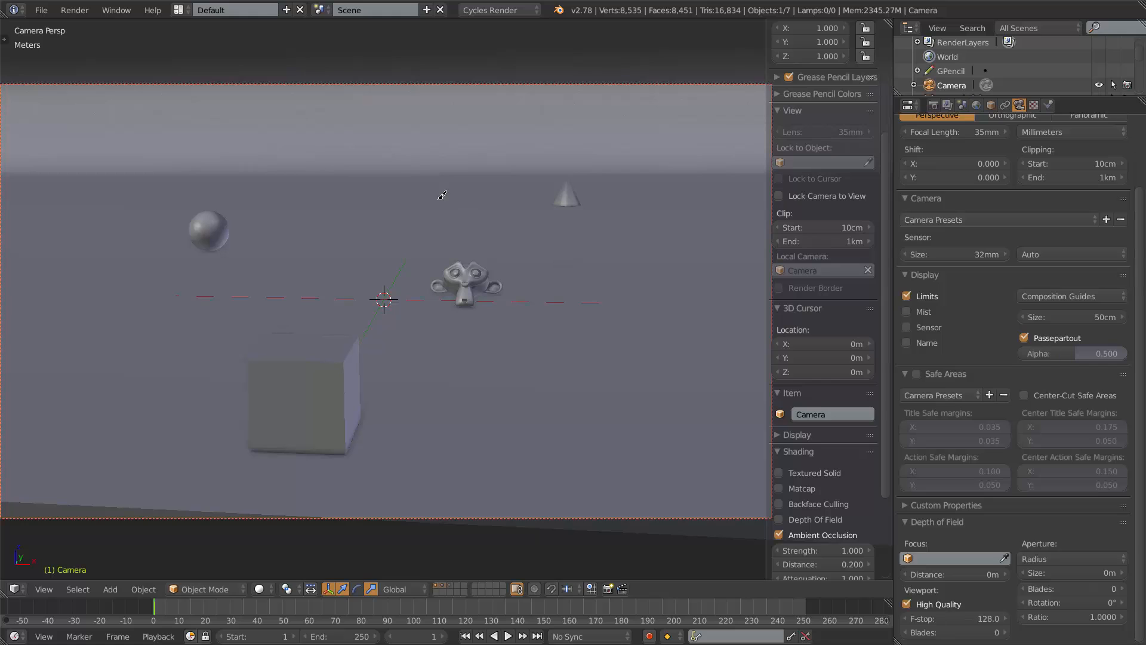
scroll(405, 231, down, 1)
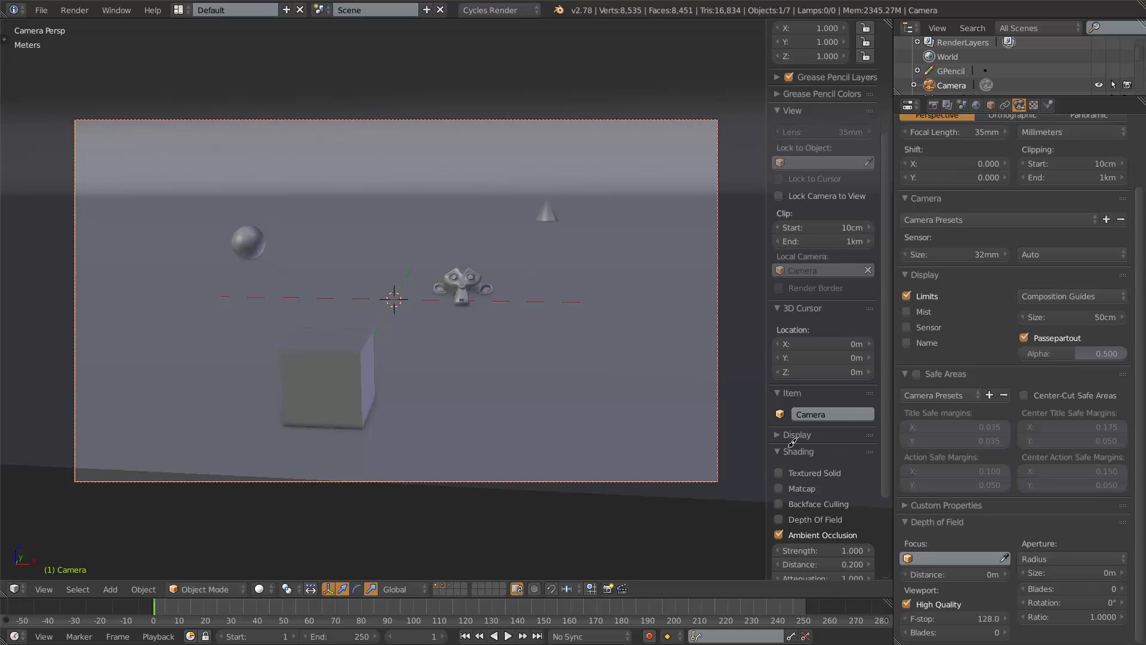
click(781, 519)
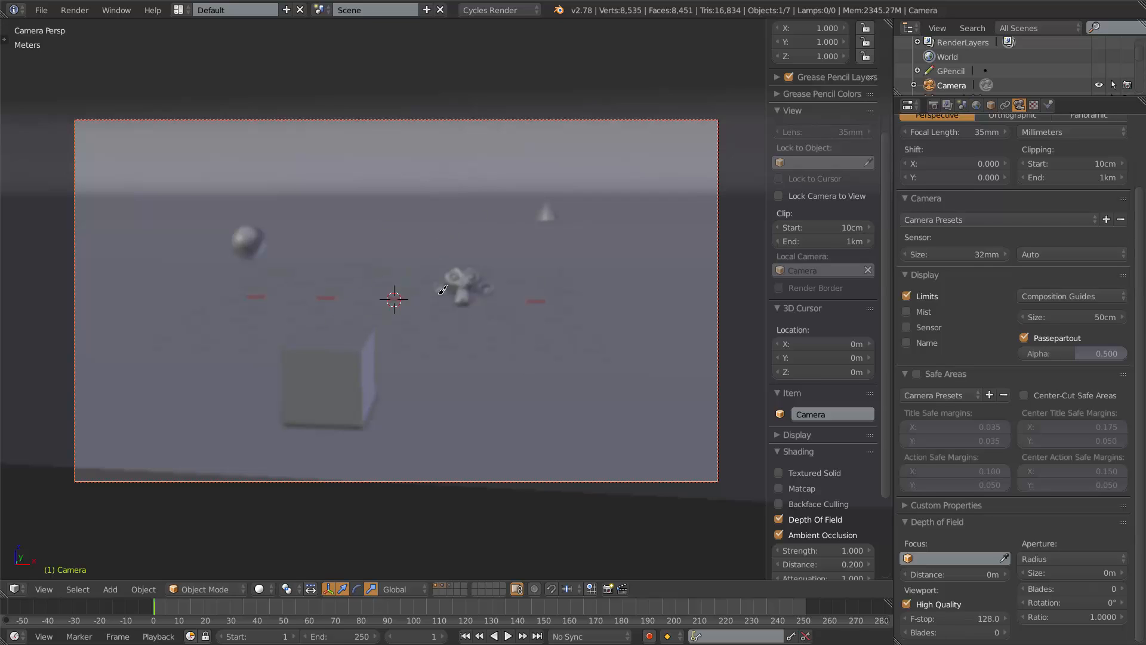
Pick Suzanne in the camera view as the depth of field focus object.
scroll(536, 297, down, 1)
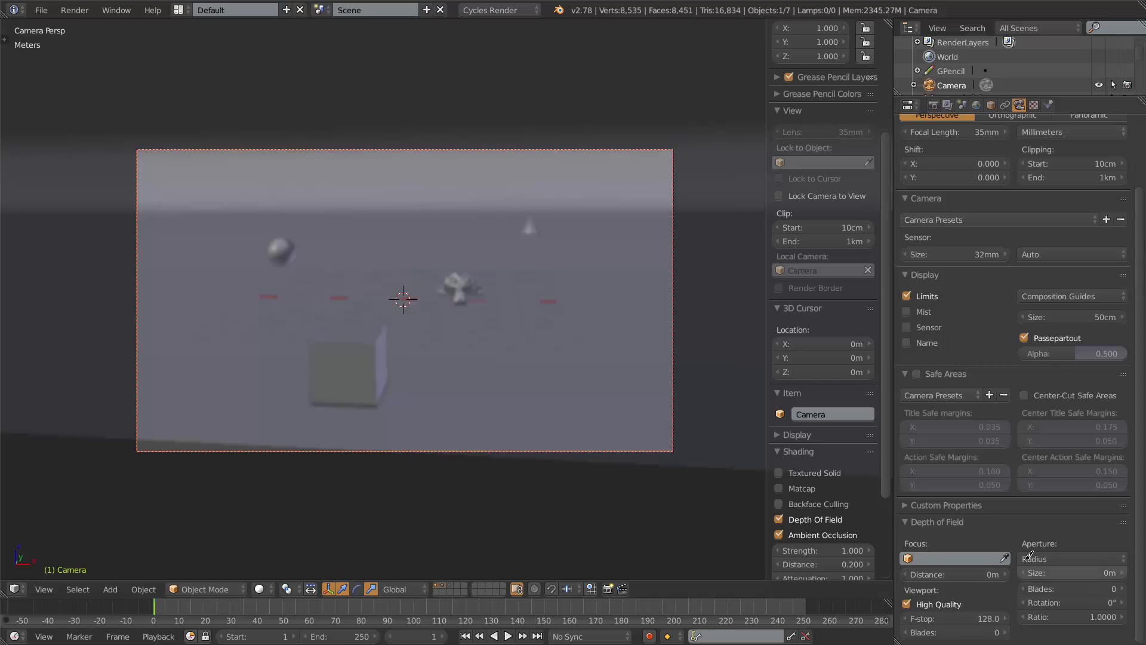
click(462, 278)
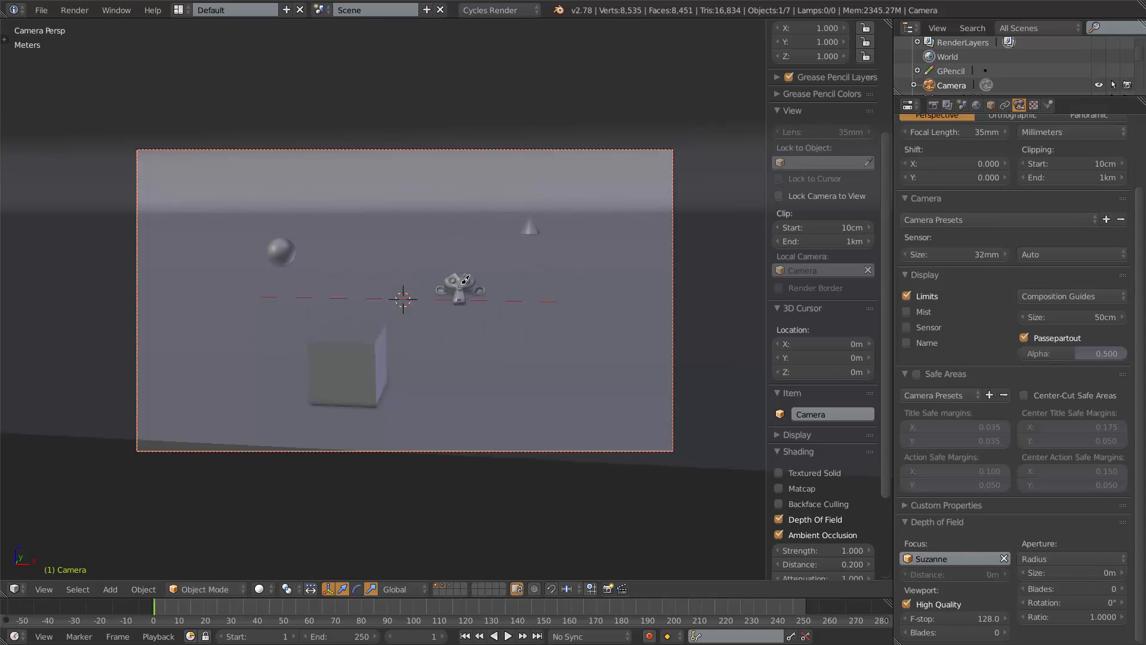
scroll(502, 278, up, 1)
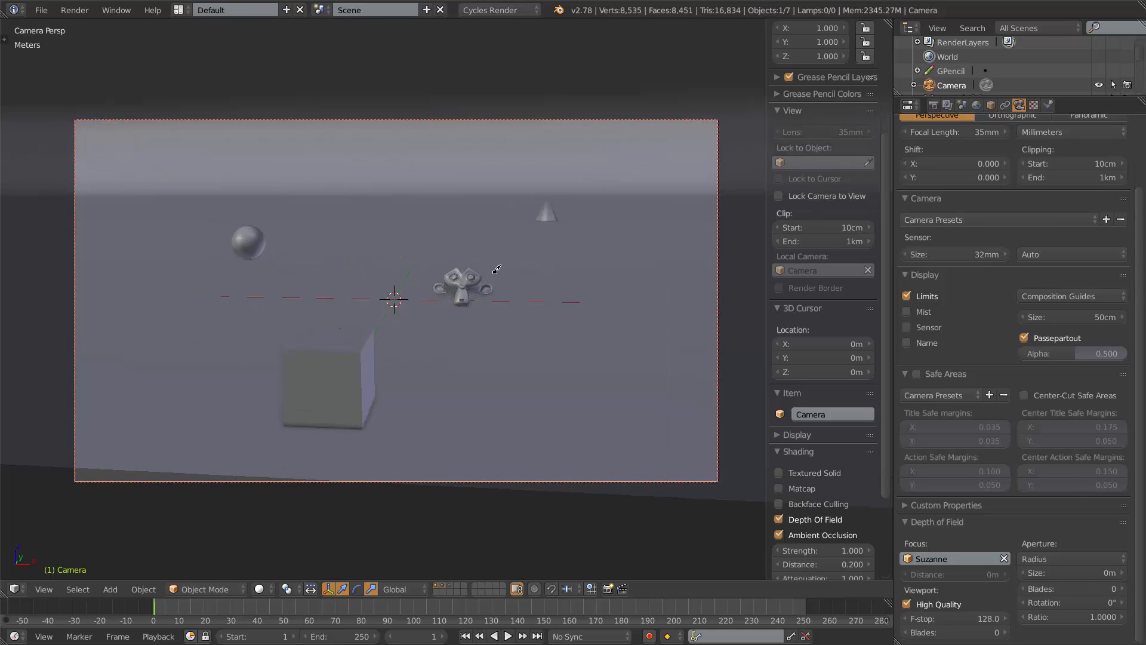
scroll(496, 270, up, 1)
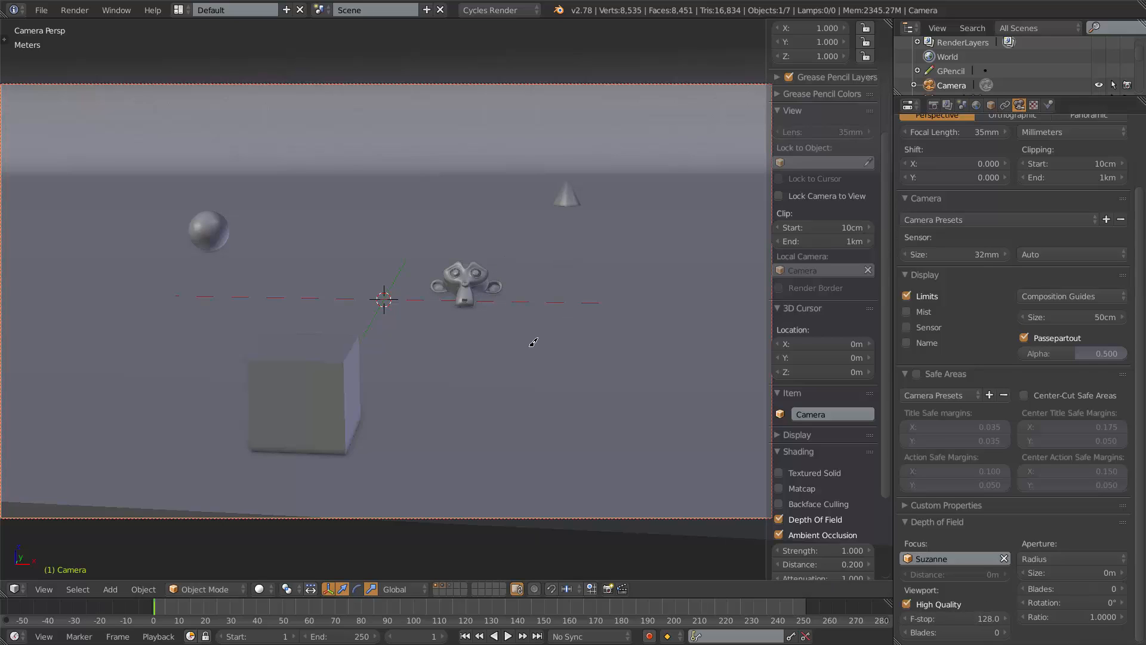
Sketch grease pencil strokes over the camera view.
mouse_move(562, 385)
mouse_down()
mouse_move(564, 235)
mouse_move(582, 236)
mouse_up()
mouse_move(550, 386)
mouse_down()
mouse_move(599, 388)
mouse_move(495, 389)
mouse_up()
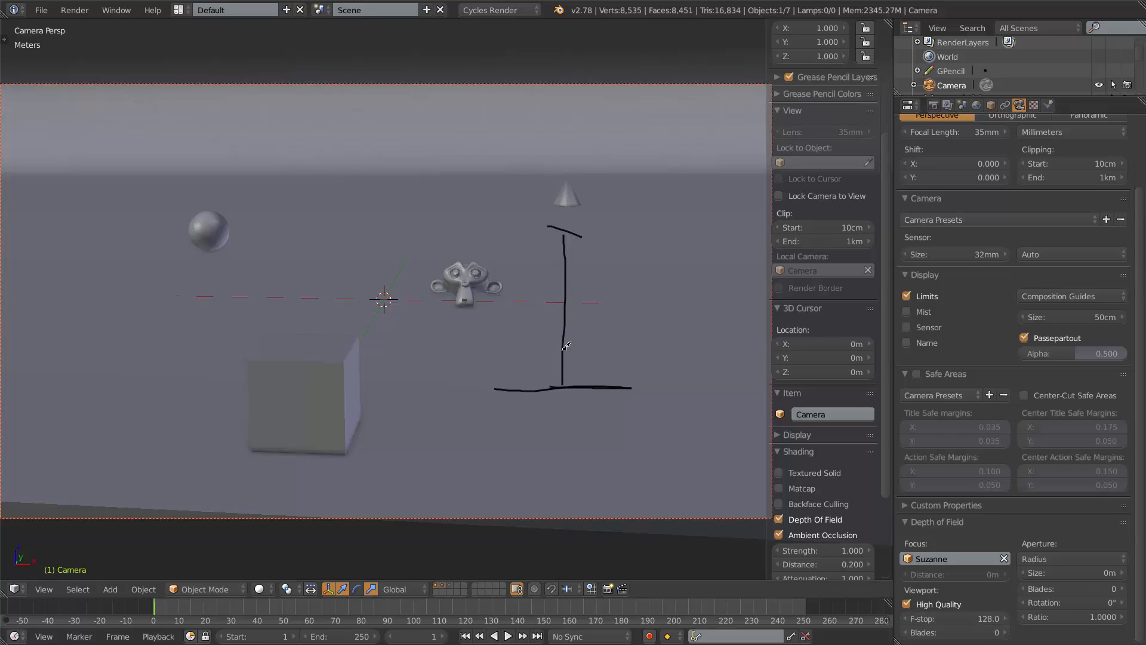
Remove the scene's grease pencil data block from the Grease Pencil Layers panel.
mouse_move(566, 346)
middle_down()
mouse_move(530, 320)
mouse_move(333, 269)
mouse_move(333, 281)
middle_up()
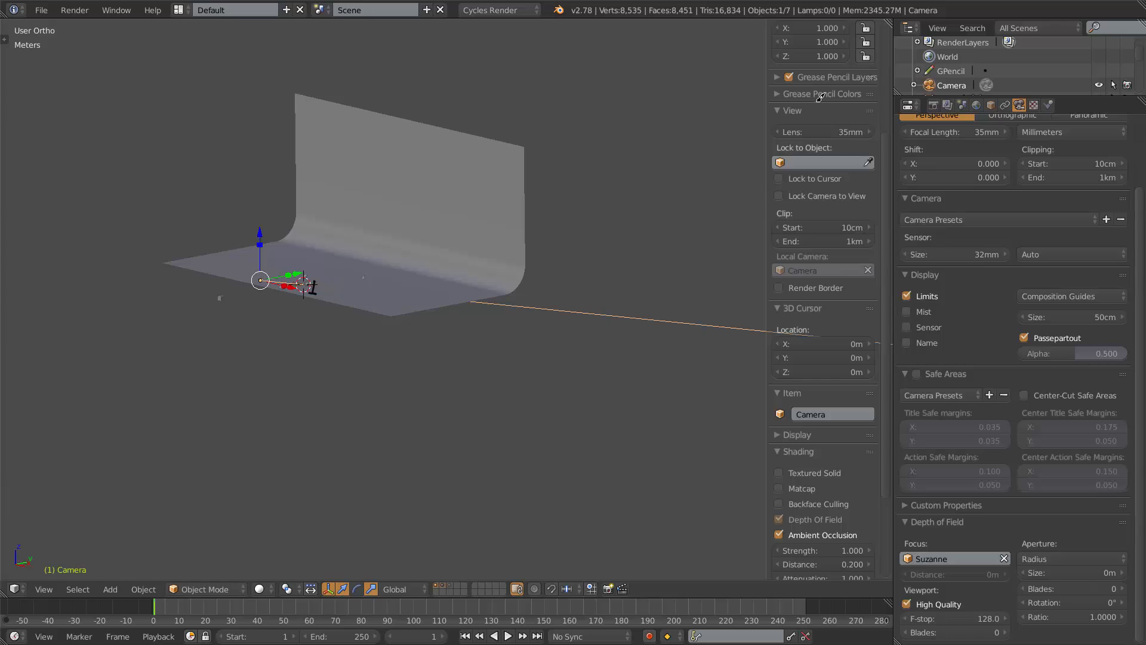
scroll(820, 97, up, 5)
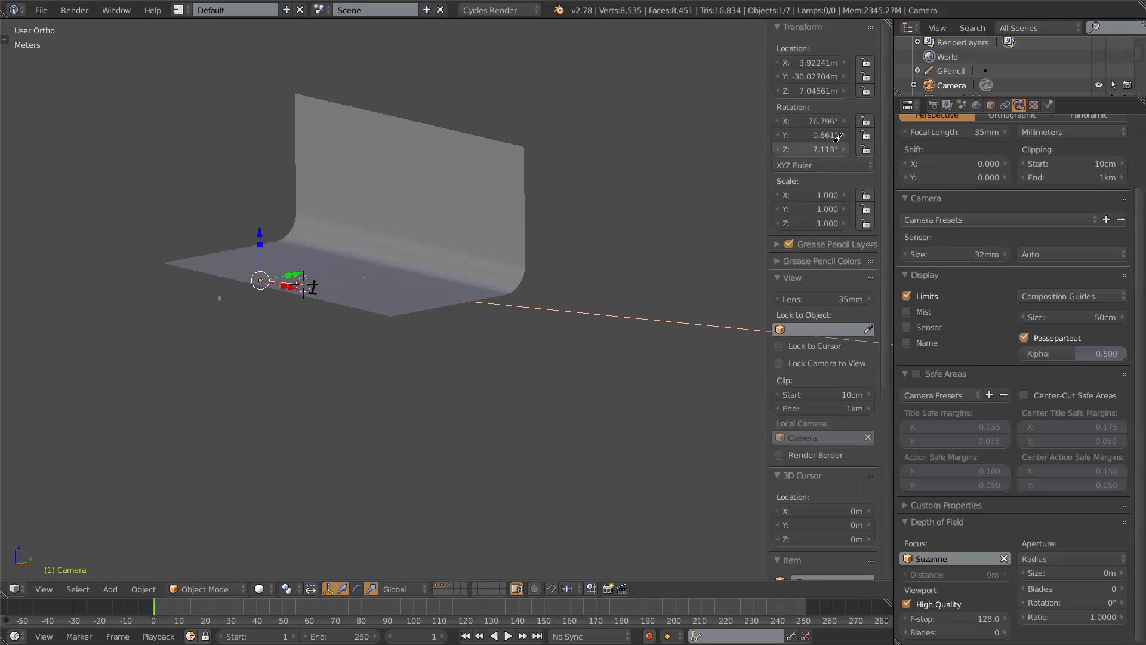
click(789, 244)
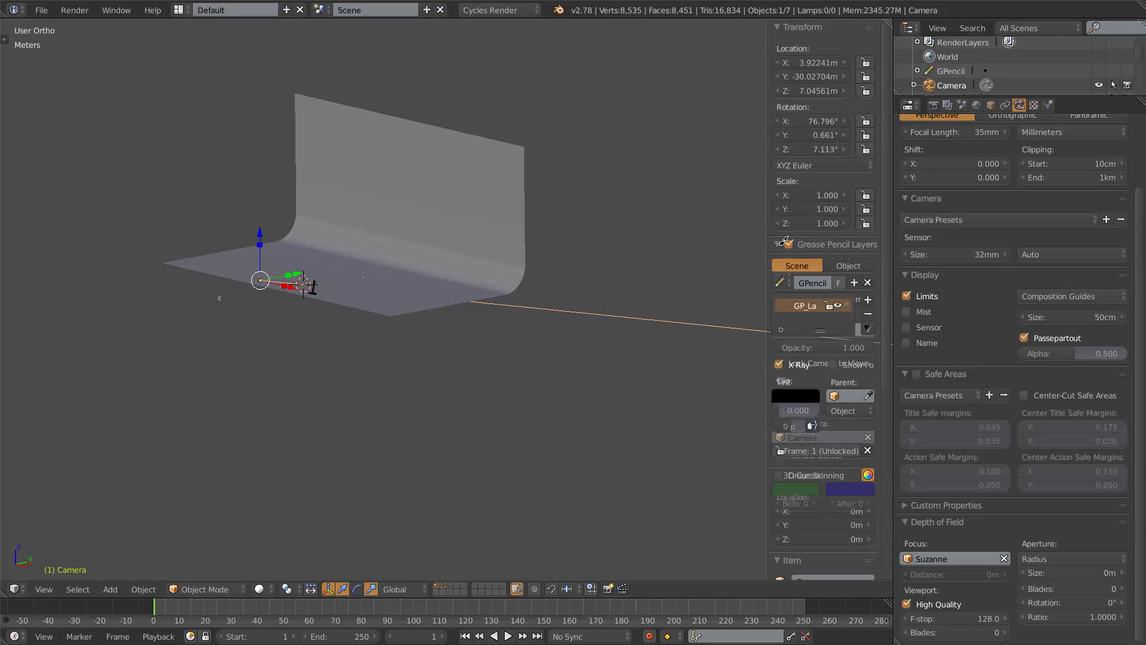
click(869, 299)
click(867, 282)
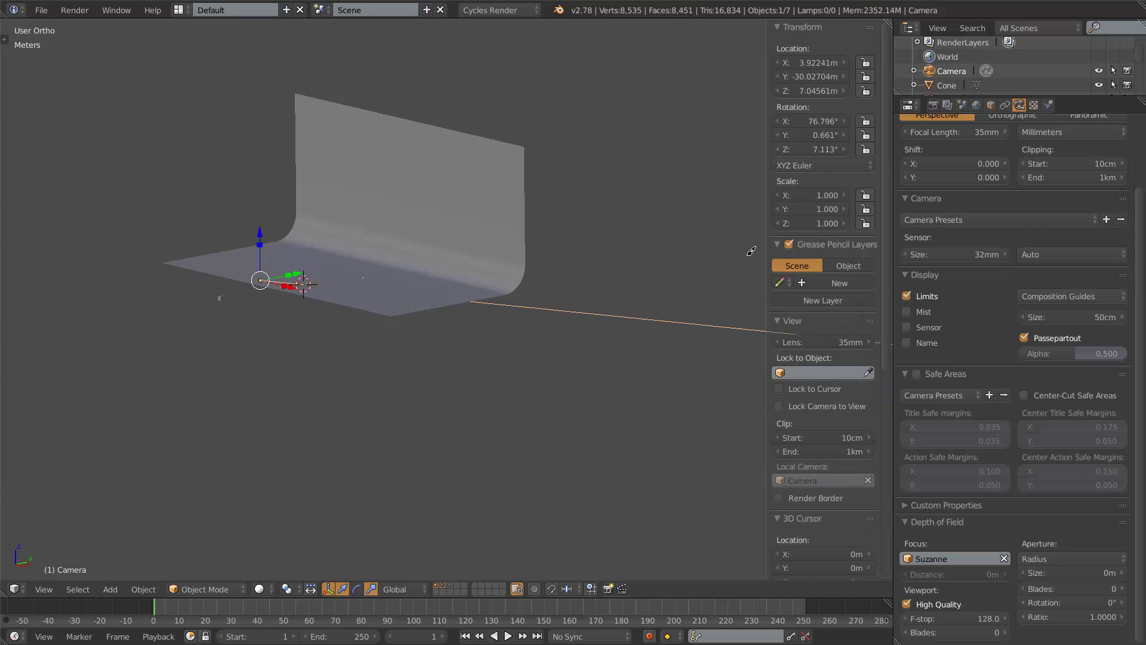
click(779, 244)
Draw a new grease pencil stroke below the objects in the viewport.
scroll(347, 286, up, 6)
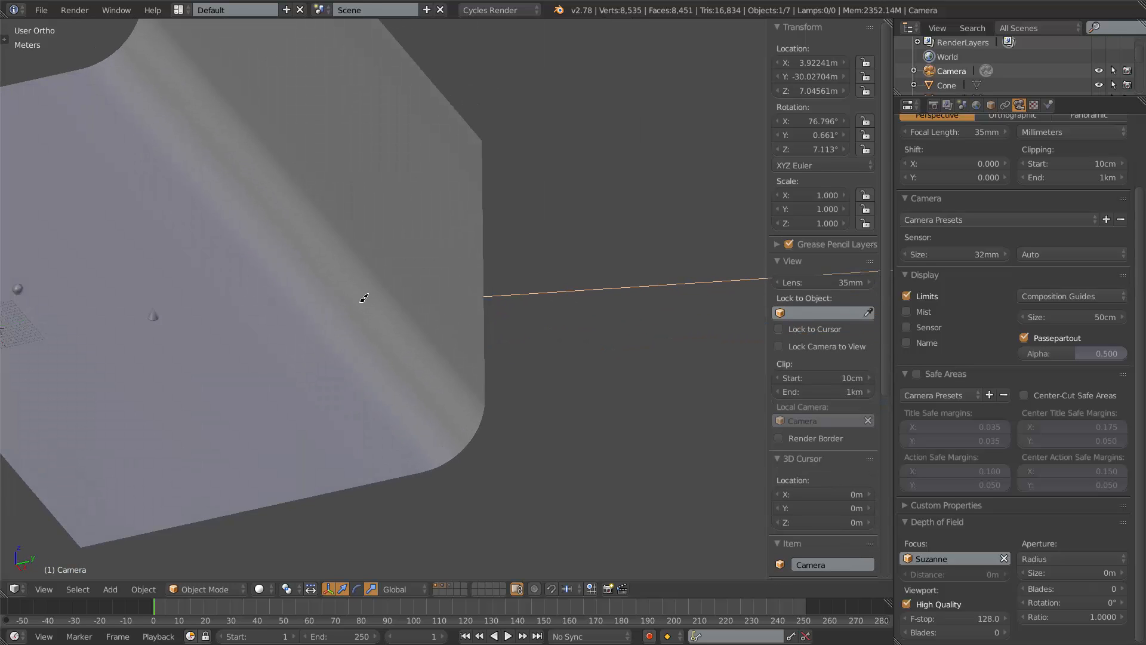
scroll(364, 297, down, 8)
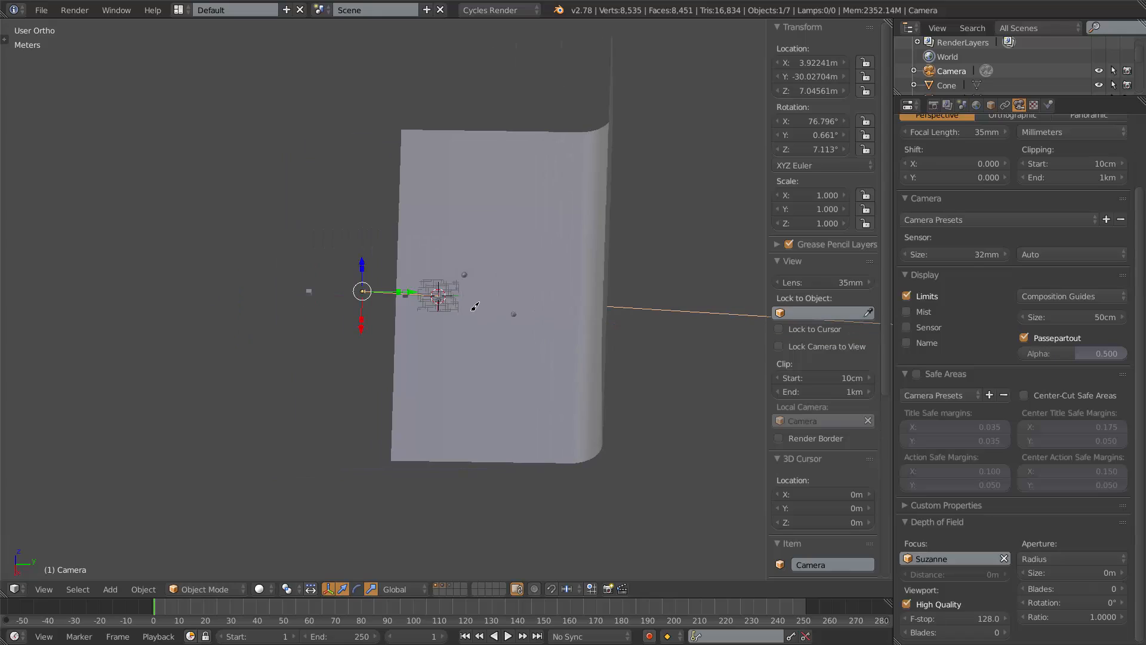
scroll(448, 304, up, 4)
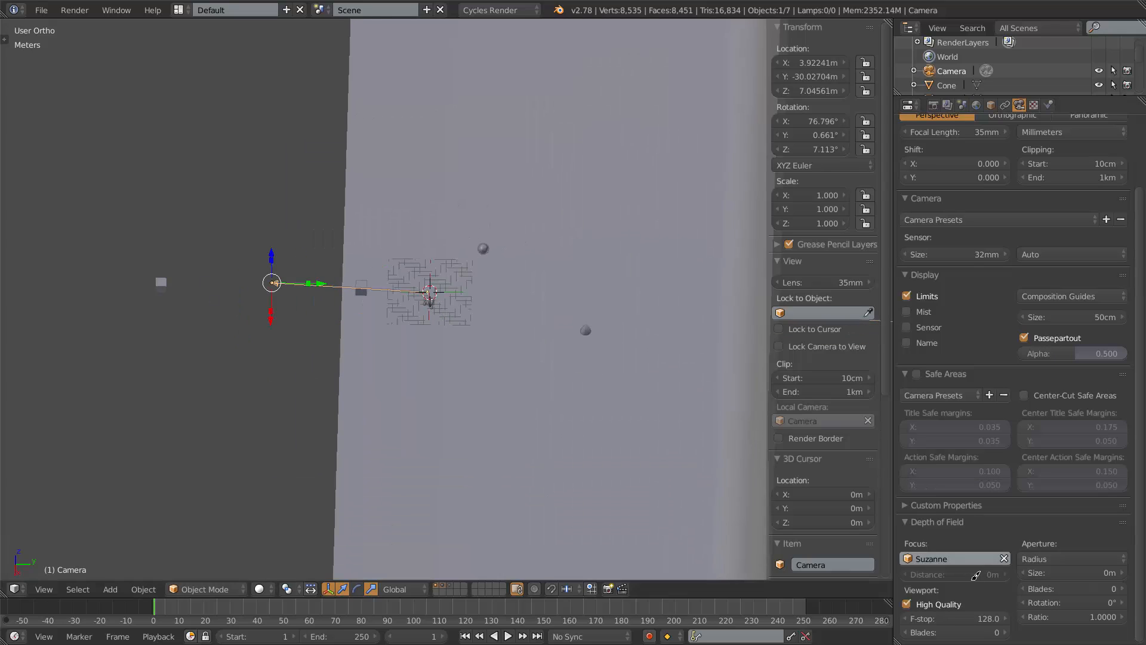
scroll(442, 309, up, 3)
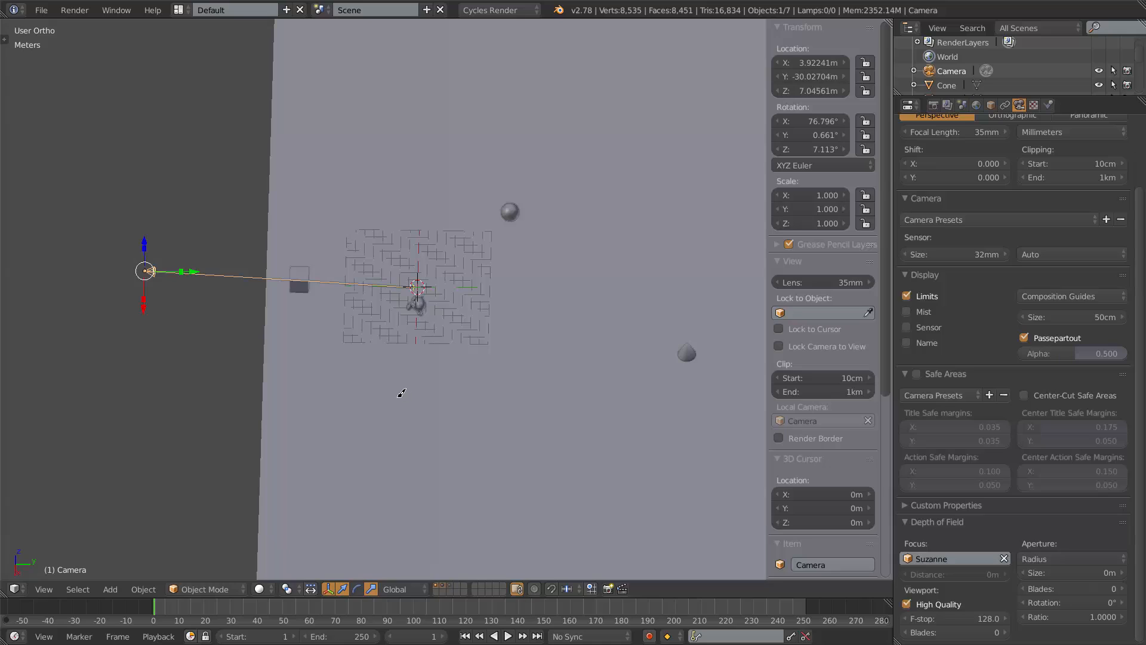
mouse_move(391, 383)
mouse_down()
mouse_move(462, 395)
mouse_move(451, 410)
mouse_move(354, 415)
mouse_up()
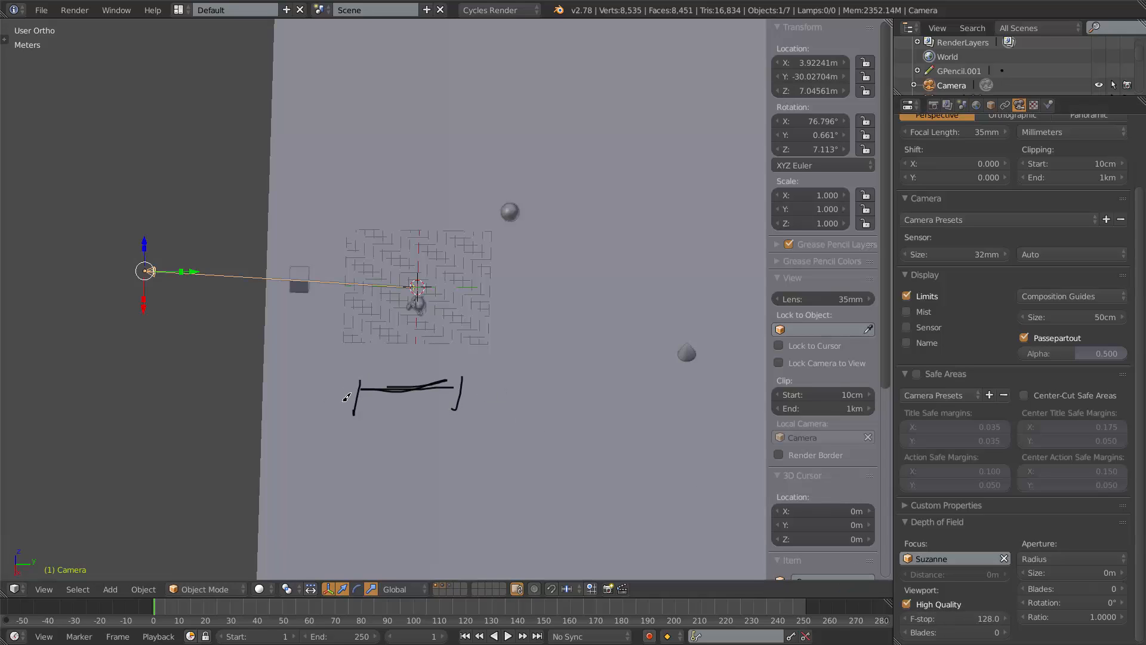
Zoom out and draw a long horizontal grease pencil stroke with short end ticks across the viewport.
scroll(445, 409, down, 2)
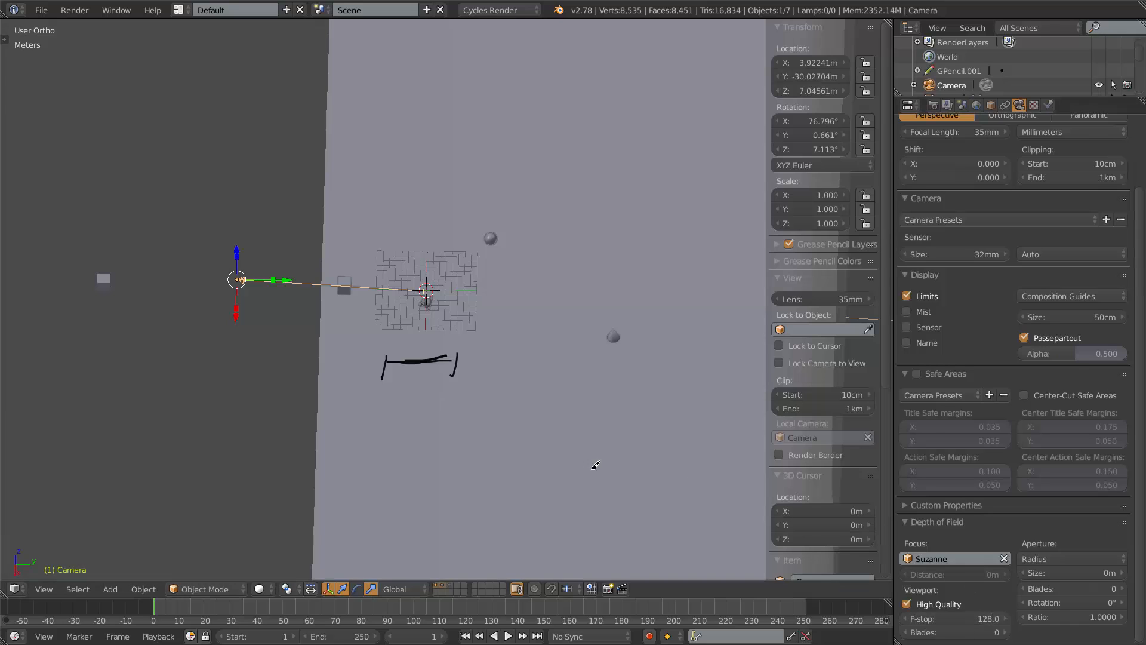
scroll(595, 465, down, 3)
drag(276, 371, 789, 374)
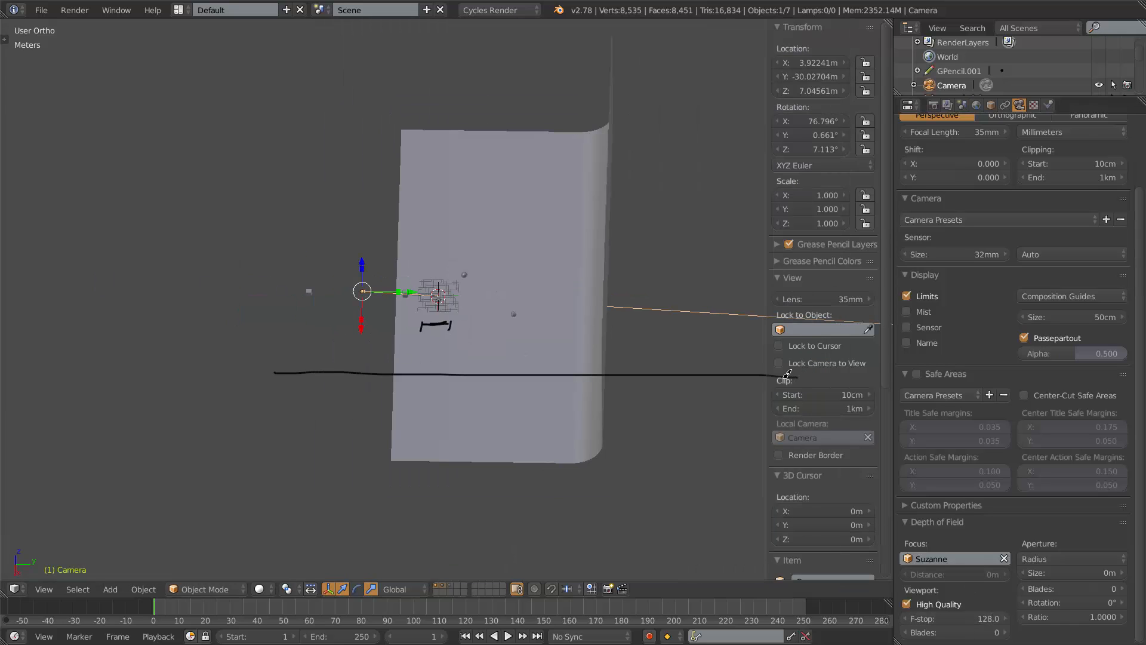
scroll(575, 369, down, 3)
drag(348, 330, 340, 360)
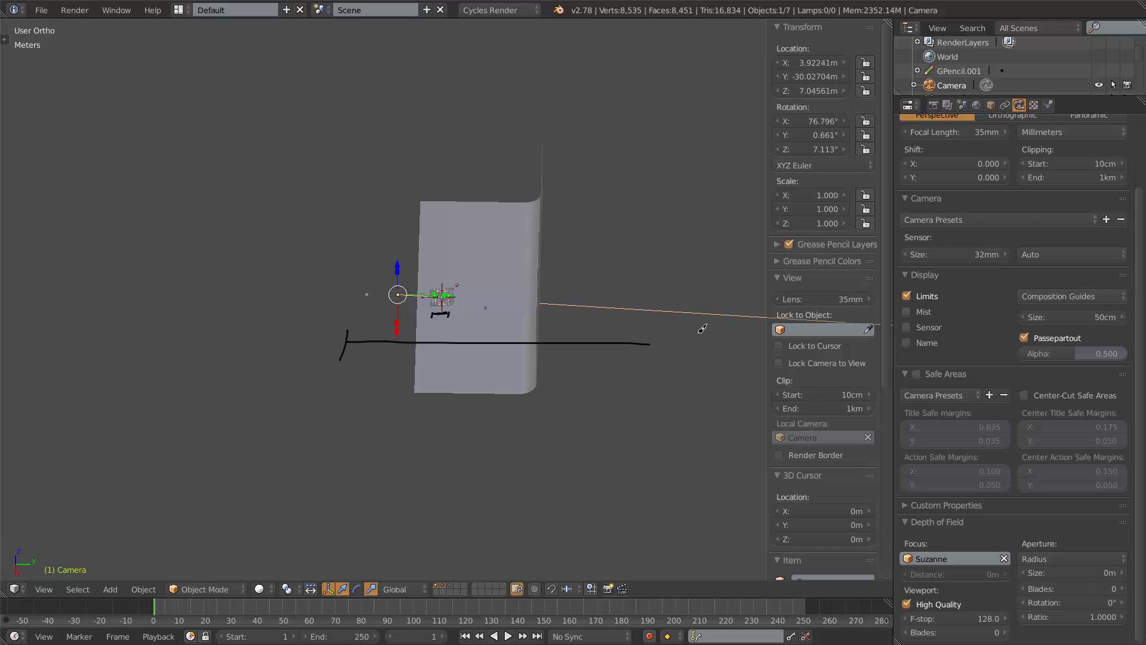
drag(654, 337, 650, 383)
Switch to the camera view and set the depth of field viewport F-stop to 5.6, then to 1.
key(KP_0)
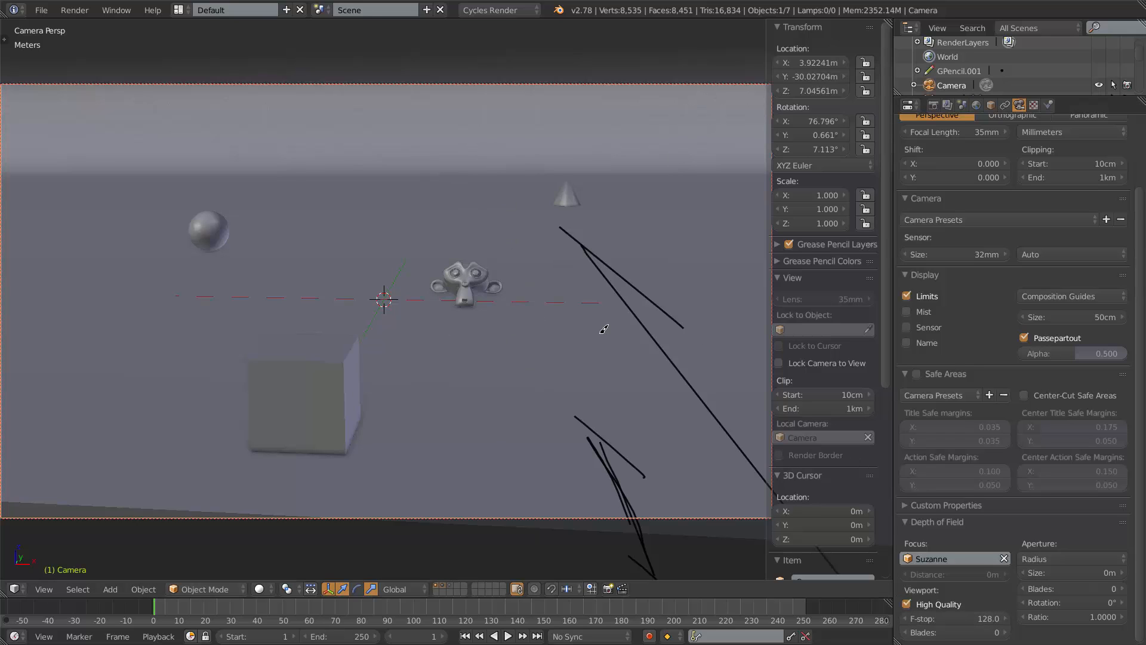
click(970, 615)
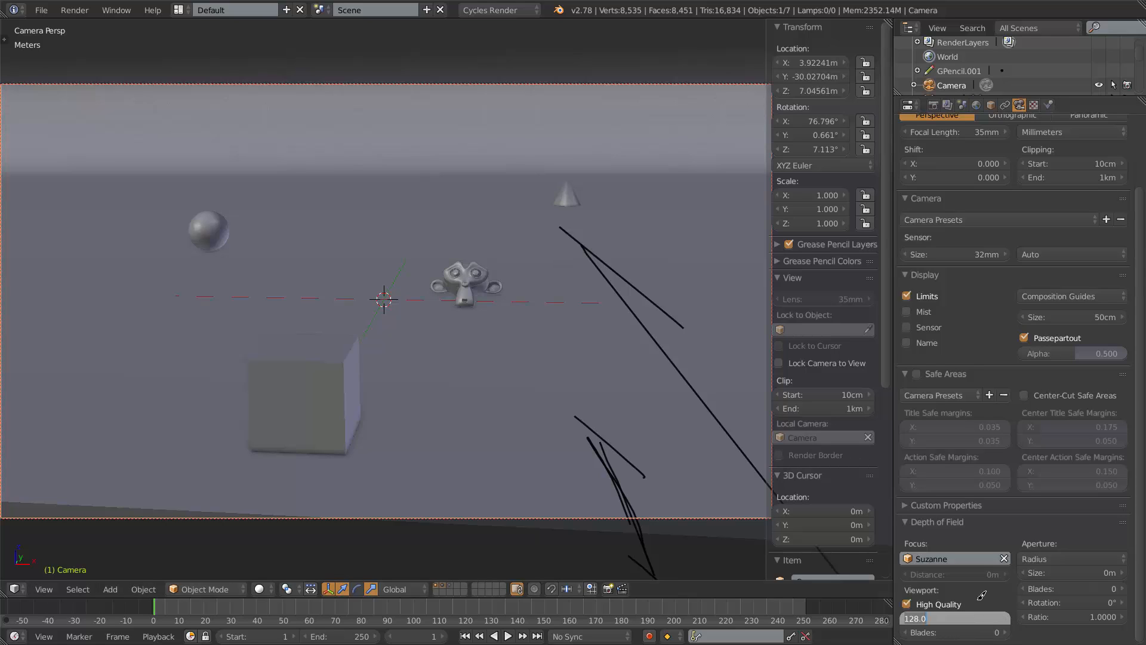
text(5.6)
key(Return)
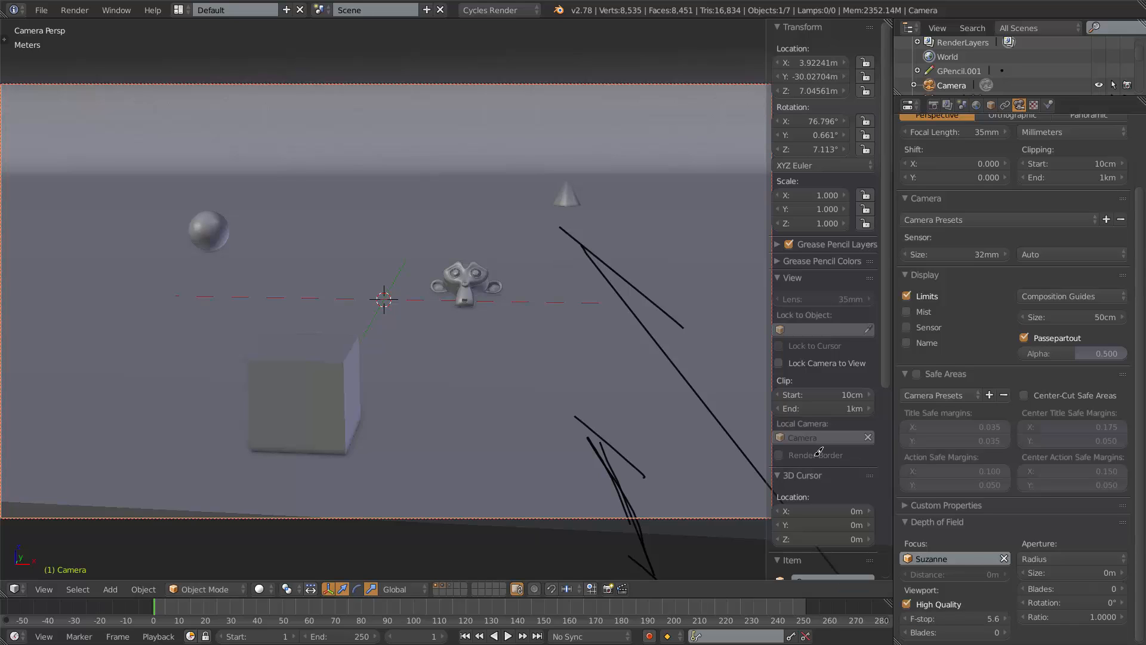
scroll(822, 444, down, 5)
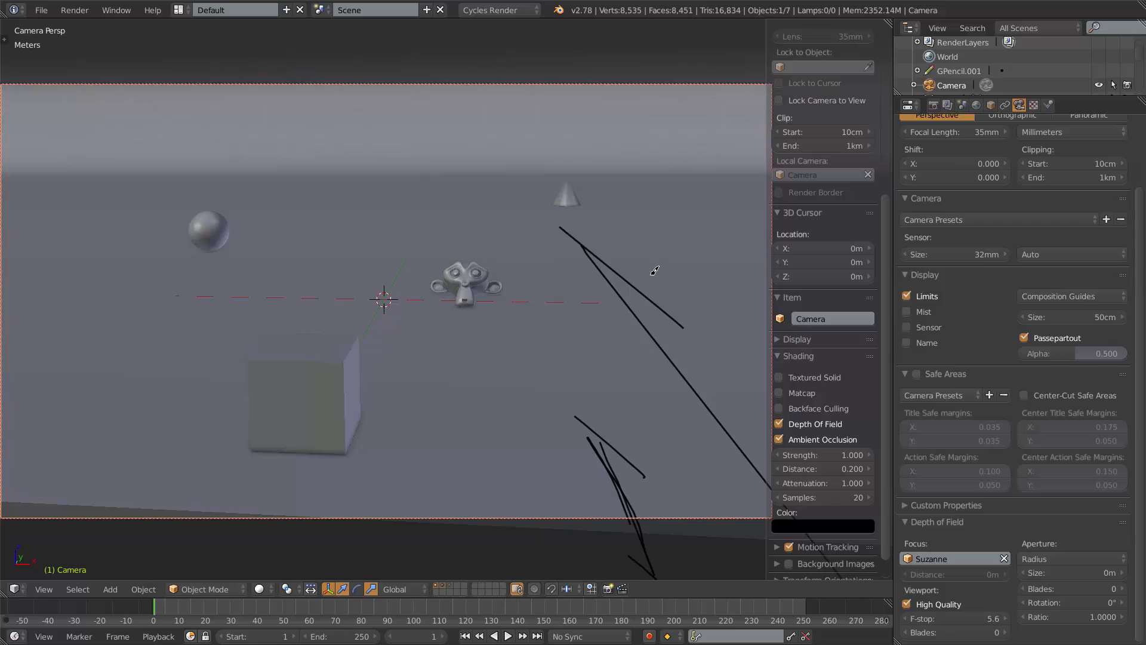
click(944, 616)
text(1)
key(Return)
scroll(465, 248, down, 2)
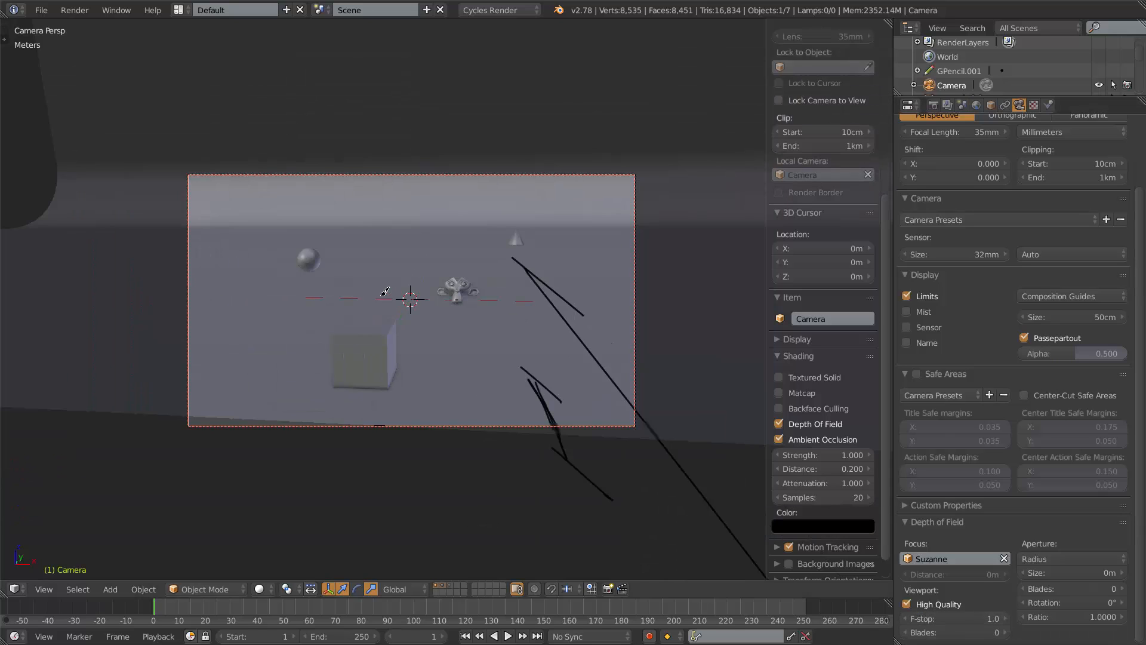
scroll(436, 311, up, 2)
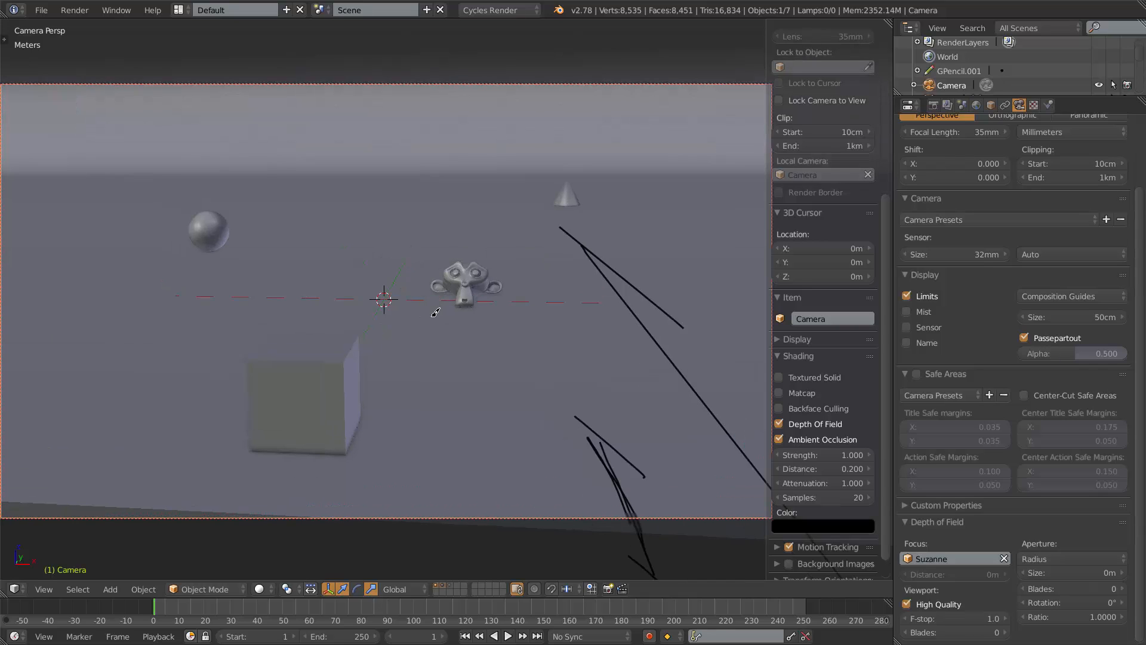
shift+middle_drag(448, 315, 474, 308)
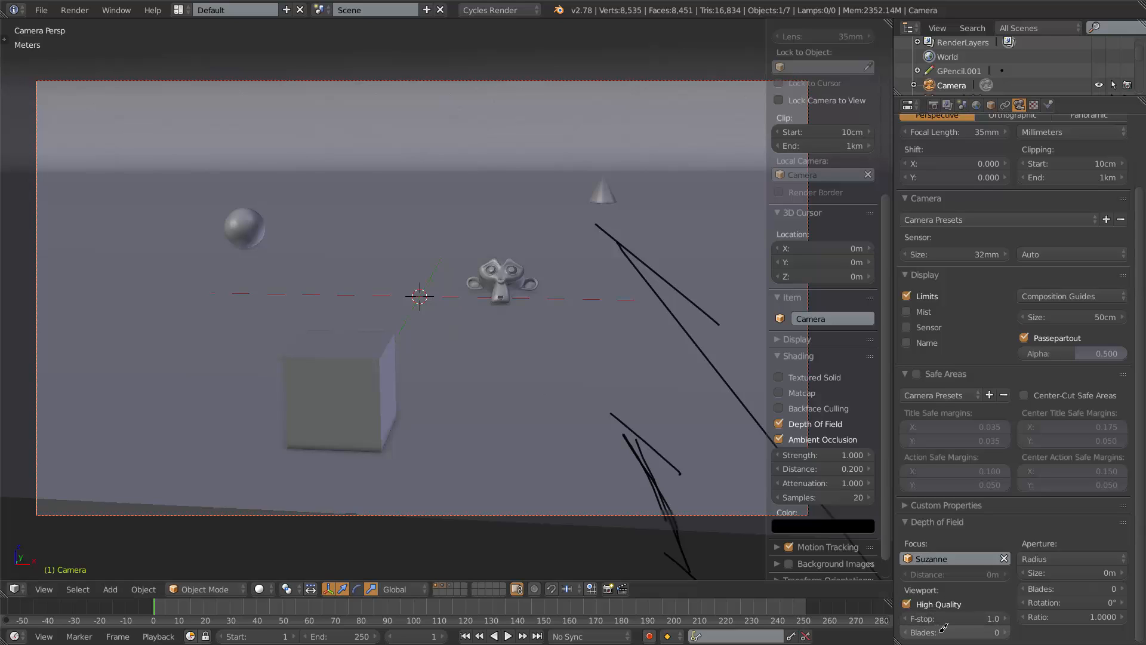
click(964, 617)
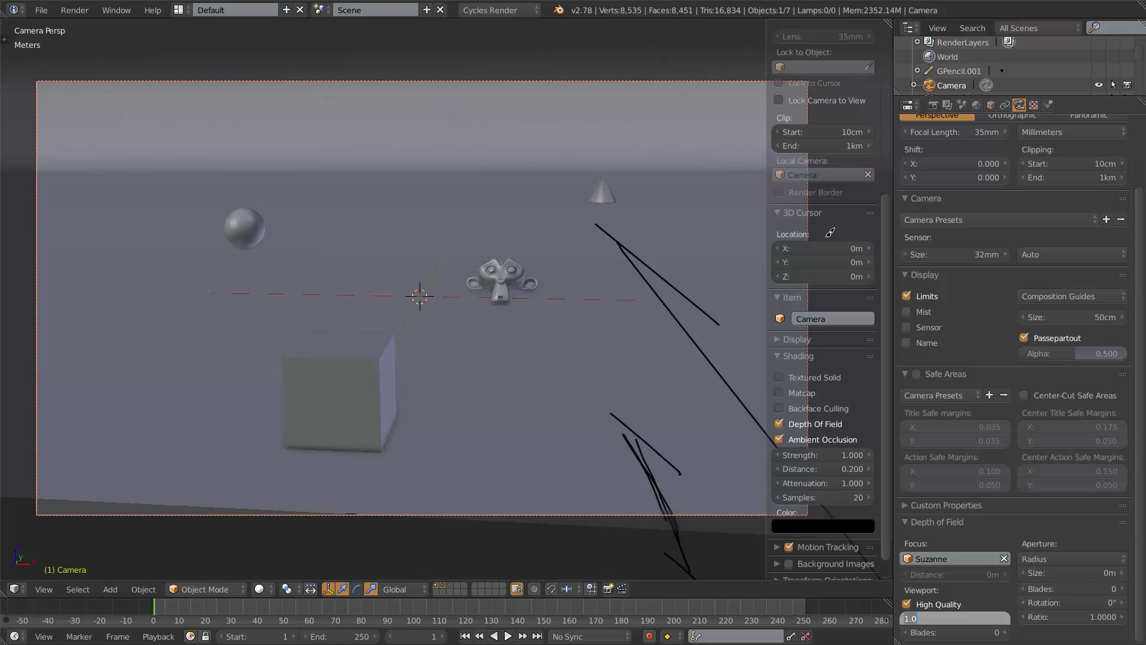
key(Return)
Delete the grease pencil data block in the Grease Pencil Layers panel and hide the sidebar.
scroll(775, 251, up, 10)
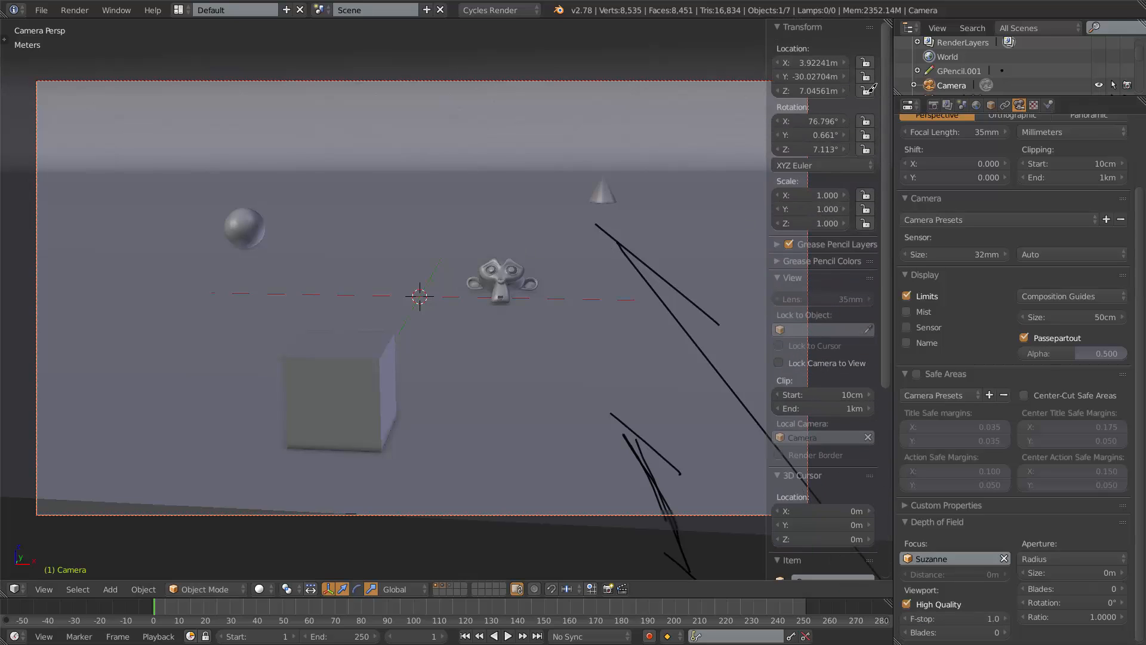
click(777, 245)
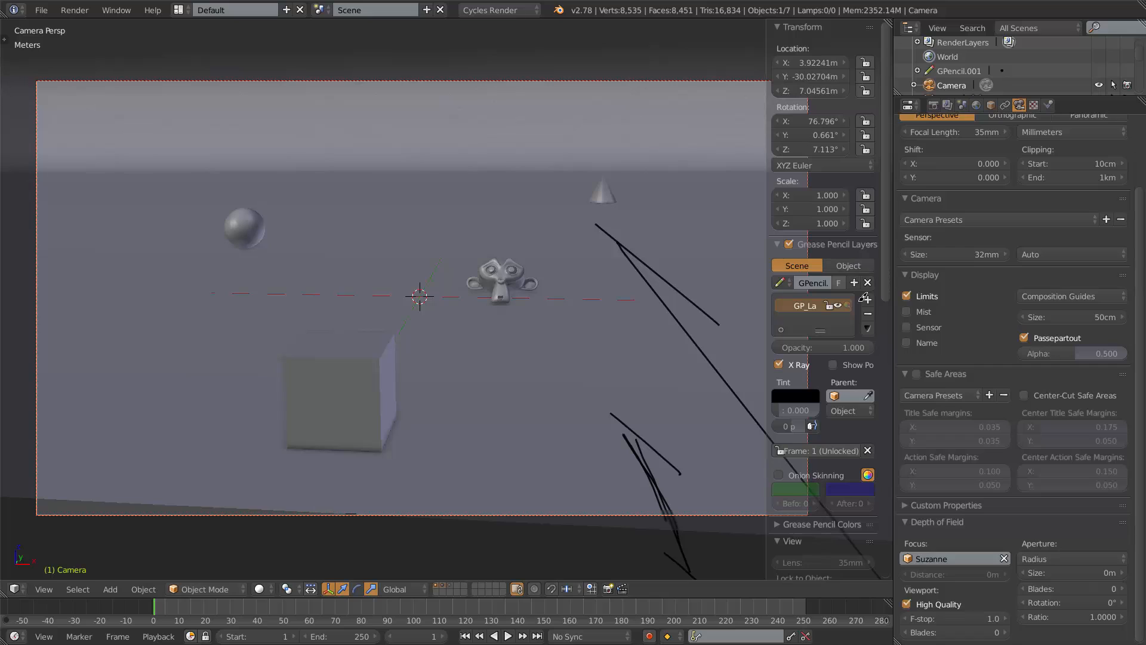
click(867, 283)
click(782, 243)
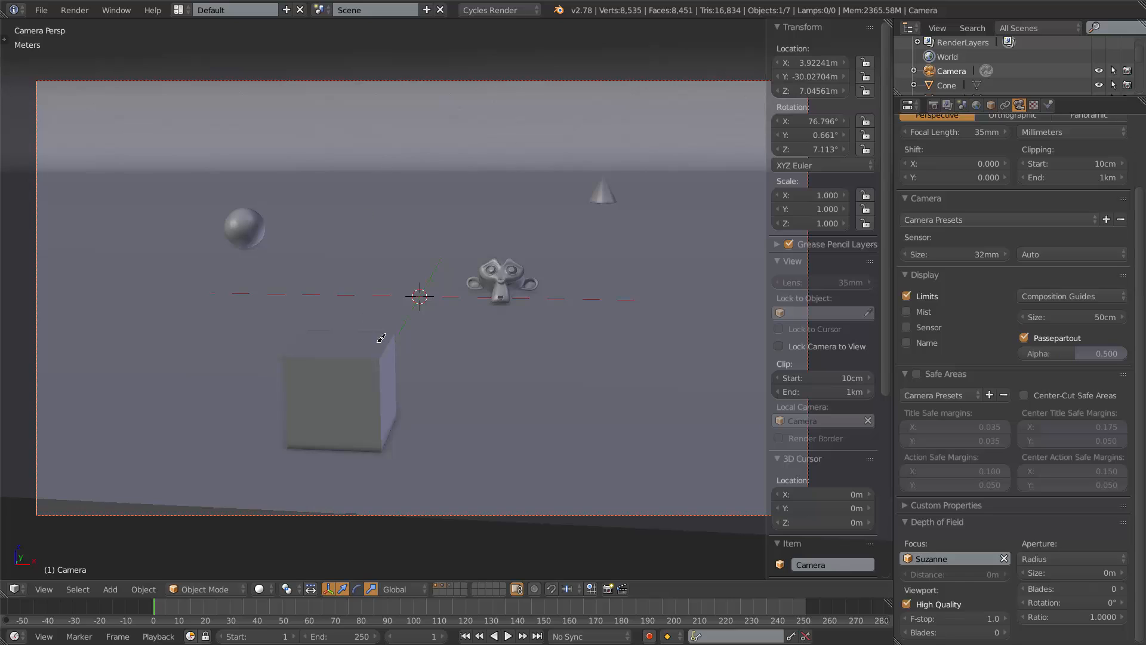
key(n)
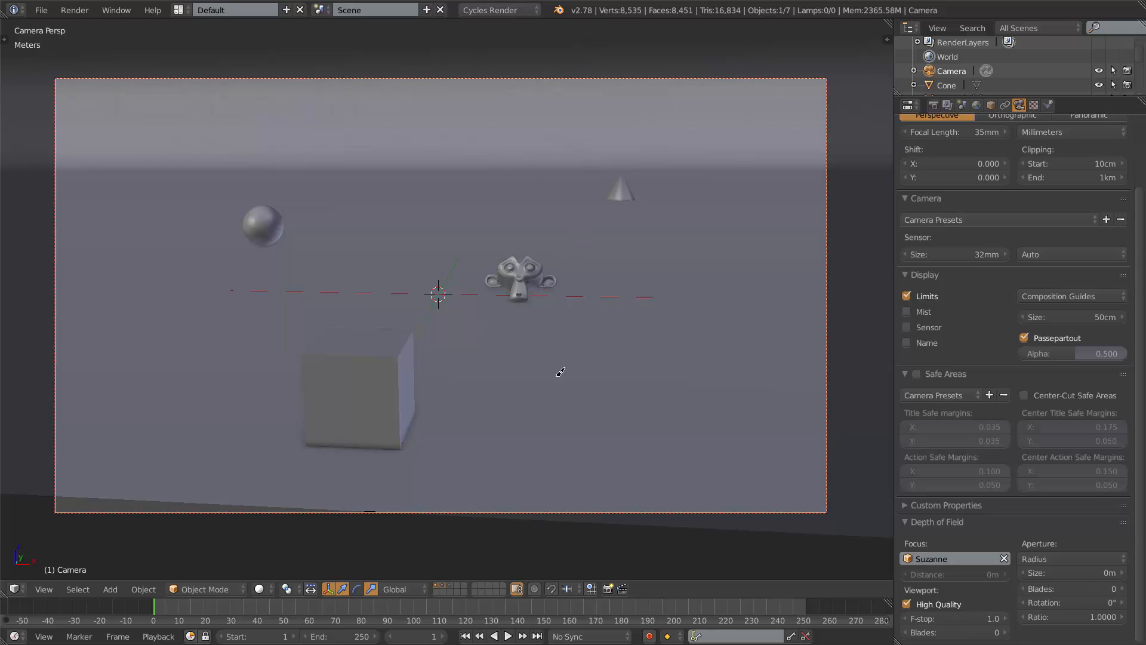
Set the depth of field aperture size to about 74 cm and briefly preview the rendered viewport.
click(1058, 558)
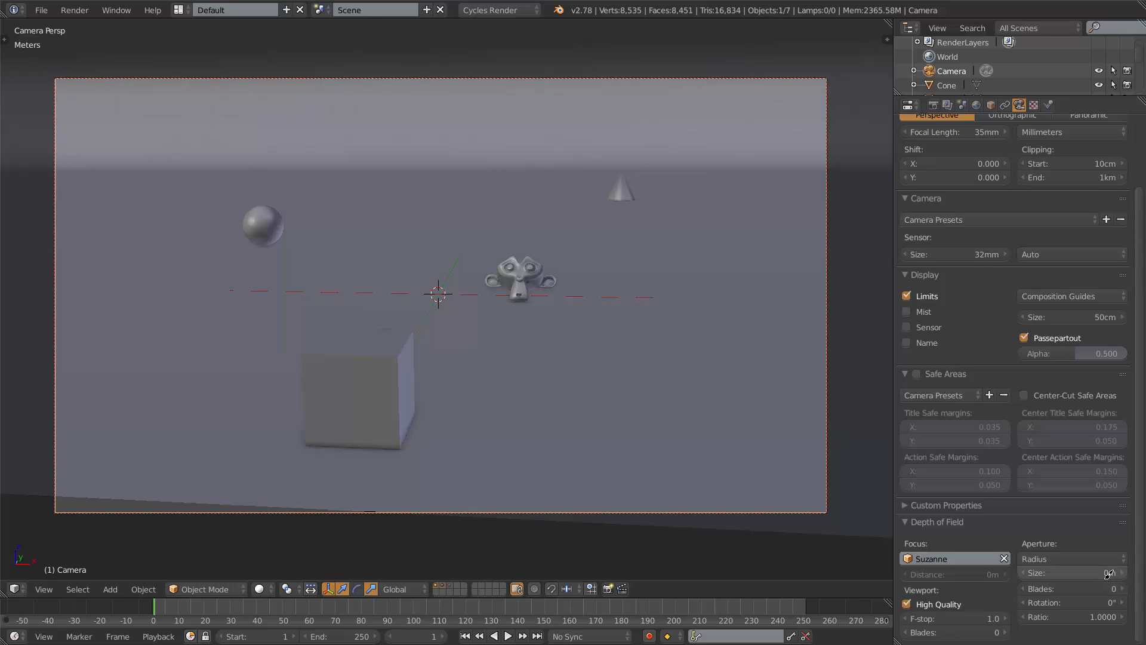
drag(1066, 568, 1090, 569)
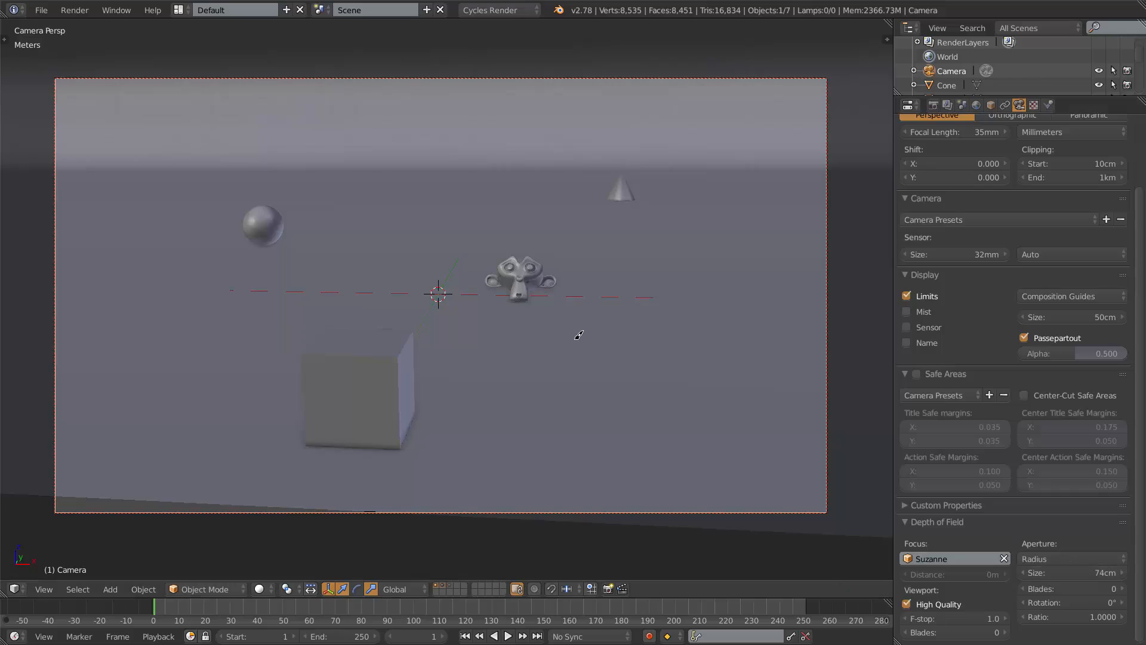
key(shift+z)
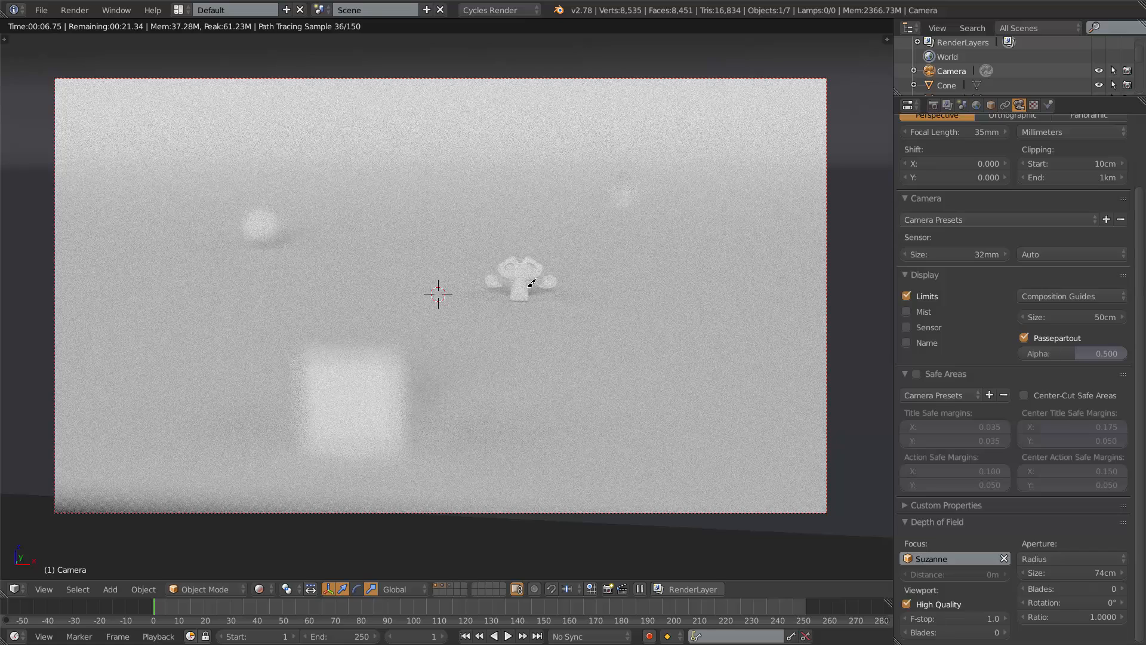
key(shift+z)
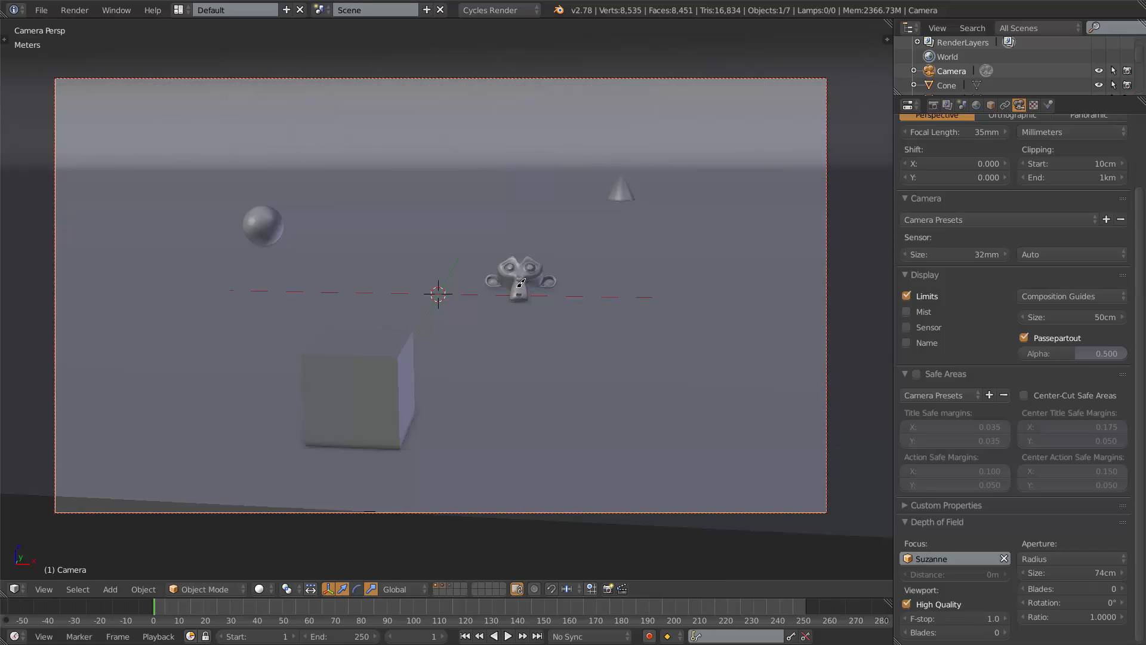
Show only the first scene layer and set the aperture size to 1.33 m in rendered preview.
click(437, 584)
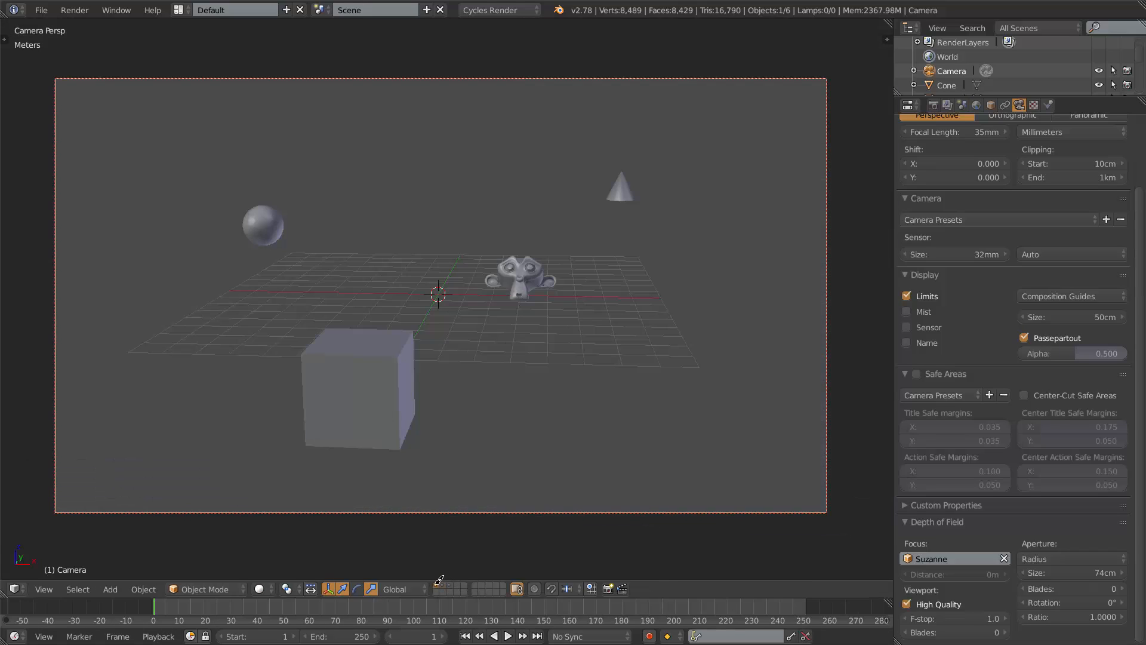
key(shift+z)
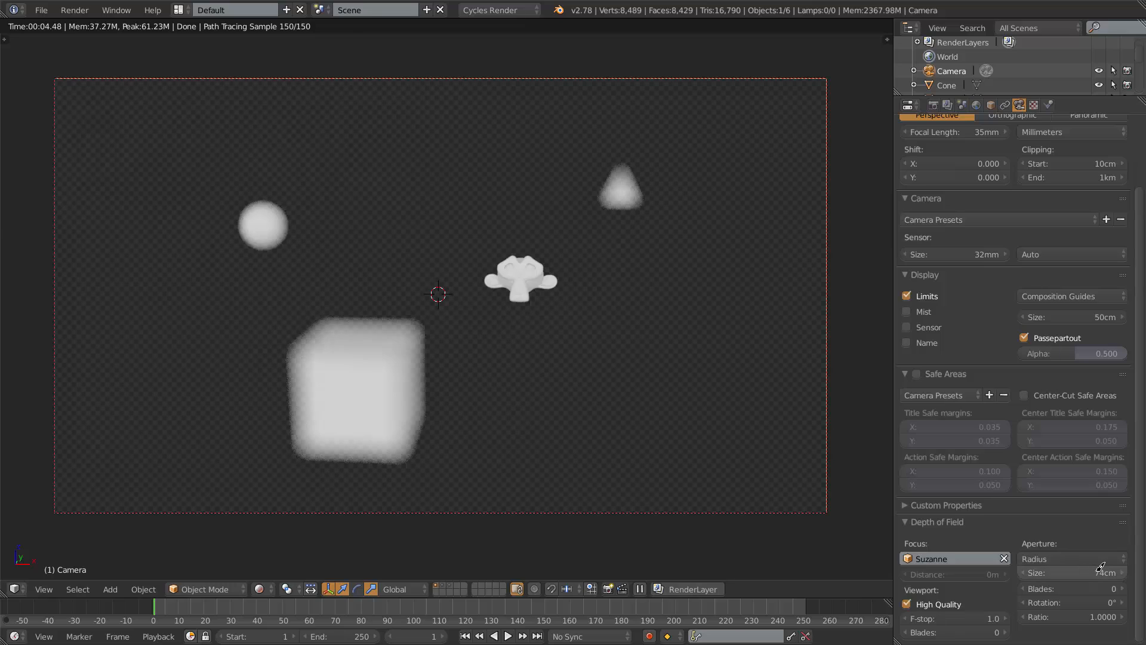
drag(1098, 567, 1075, 571)
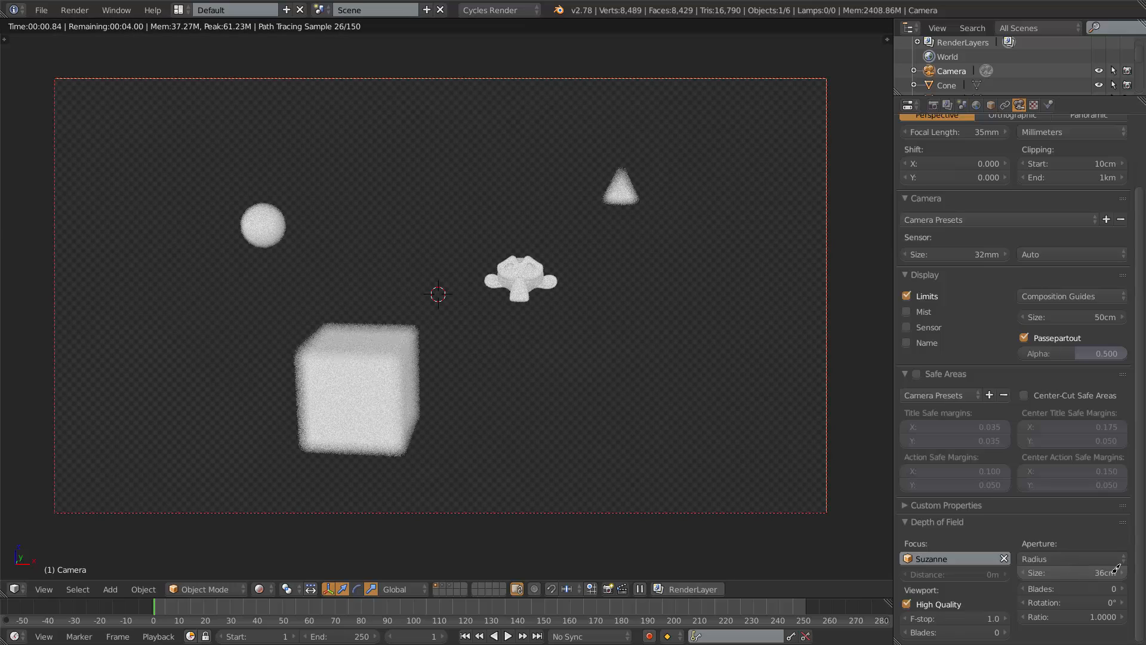
drag(1107, 568, 1086, 570)
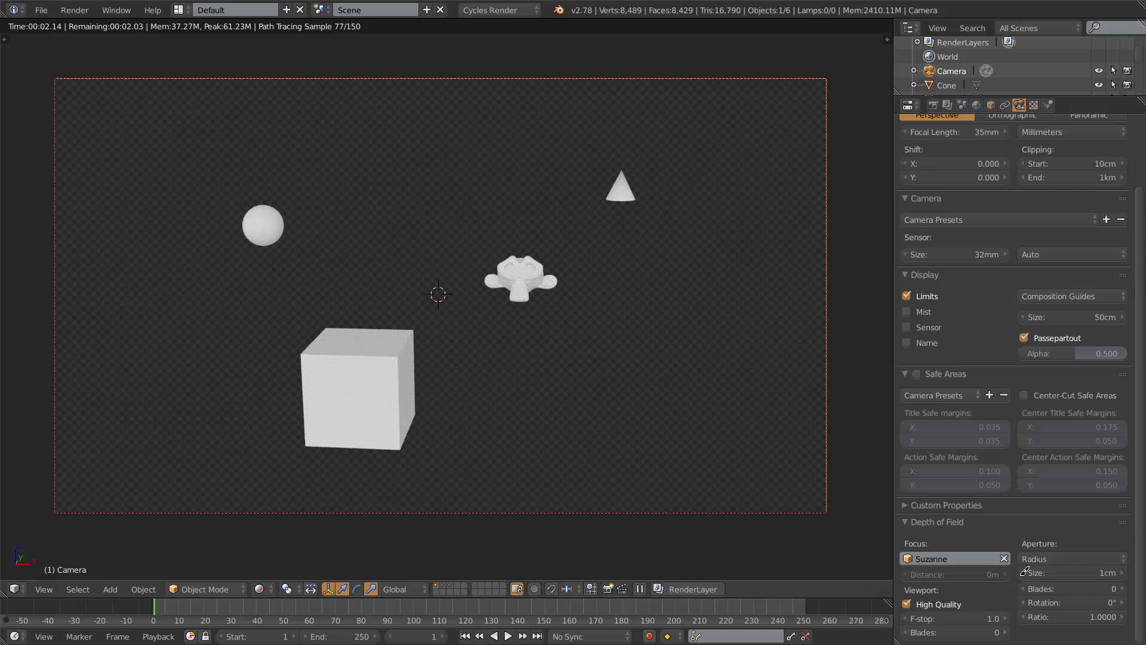
drag(1052, 571, 1059, 567)
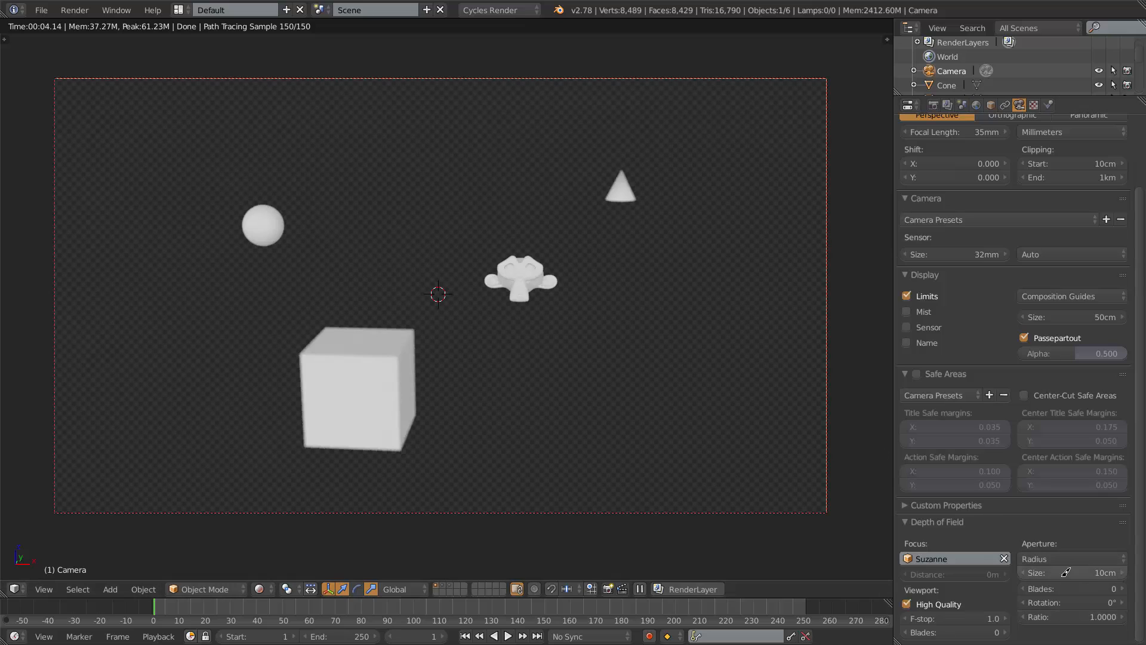
drag(1072, 569, 1056, 571)
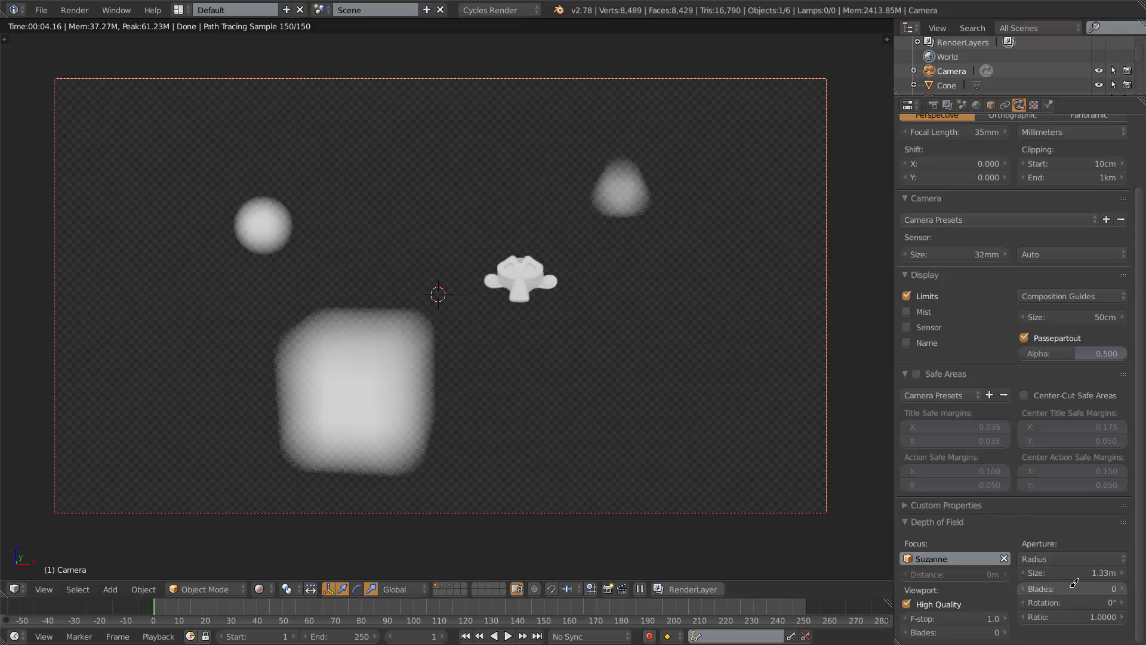
Increase the aperture blade count to 3.
click(1124, 587)
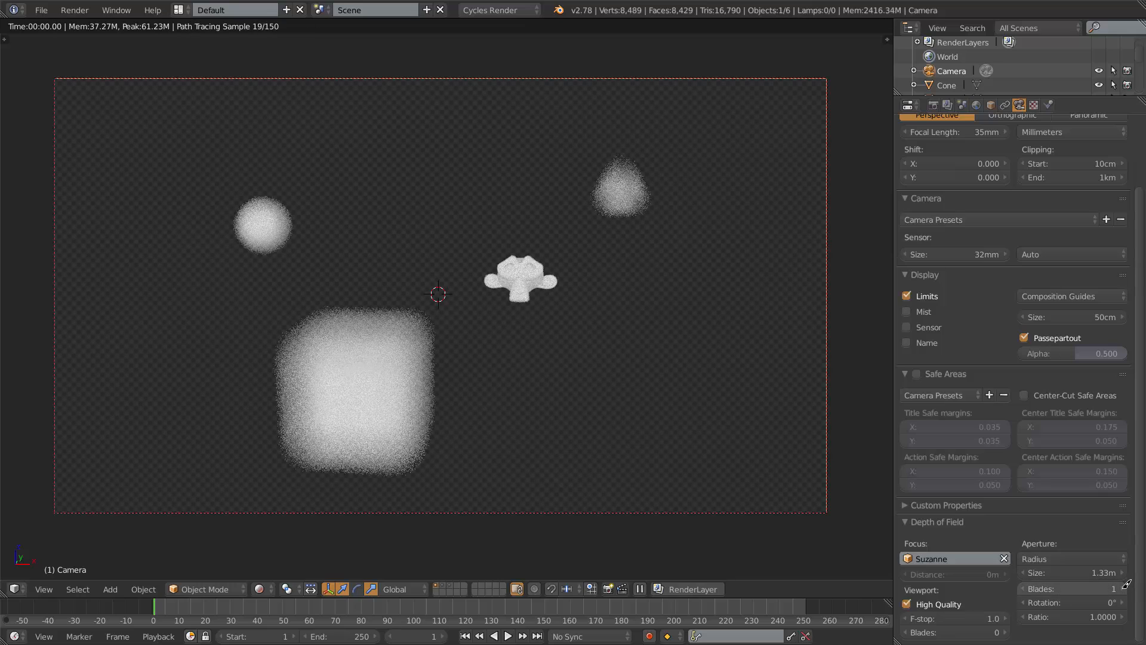
click(1124, 588)
click(1125, 587)
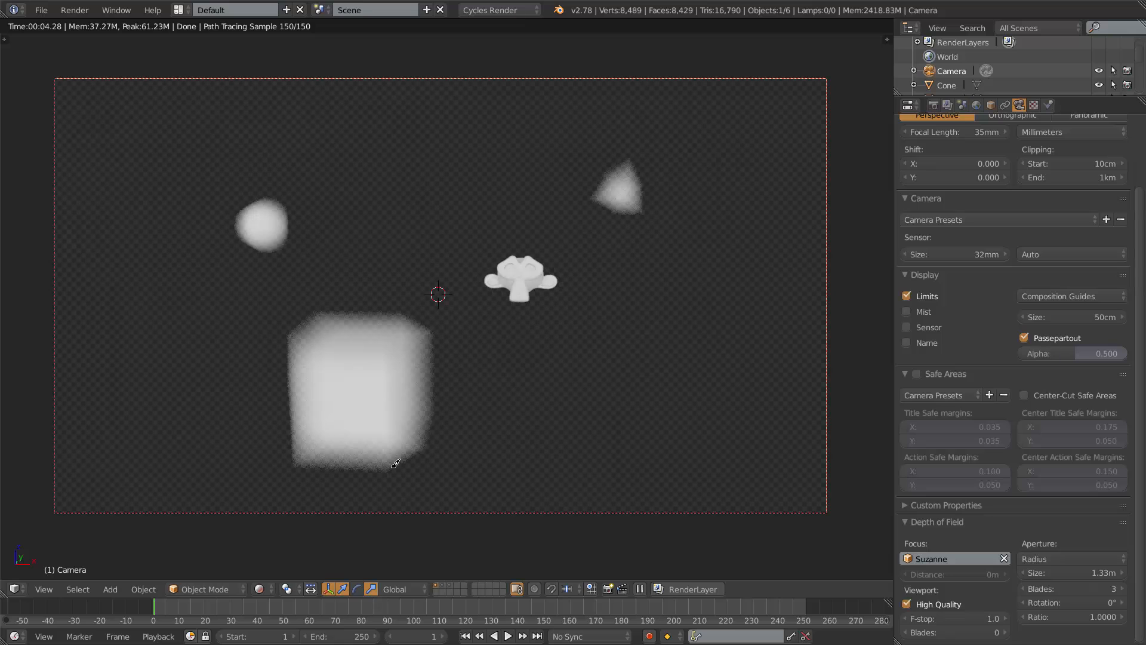
Draw grease pencil strokes over the rendered camera view and erase them again in solid shading.
drag(388, 480, 483, 407)
drag(388, 280, 446, 334)
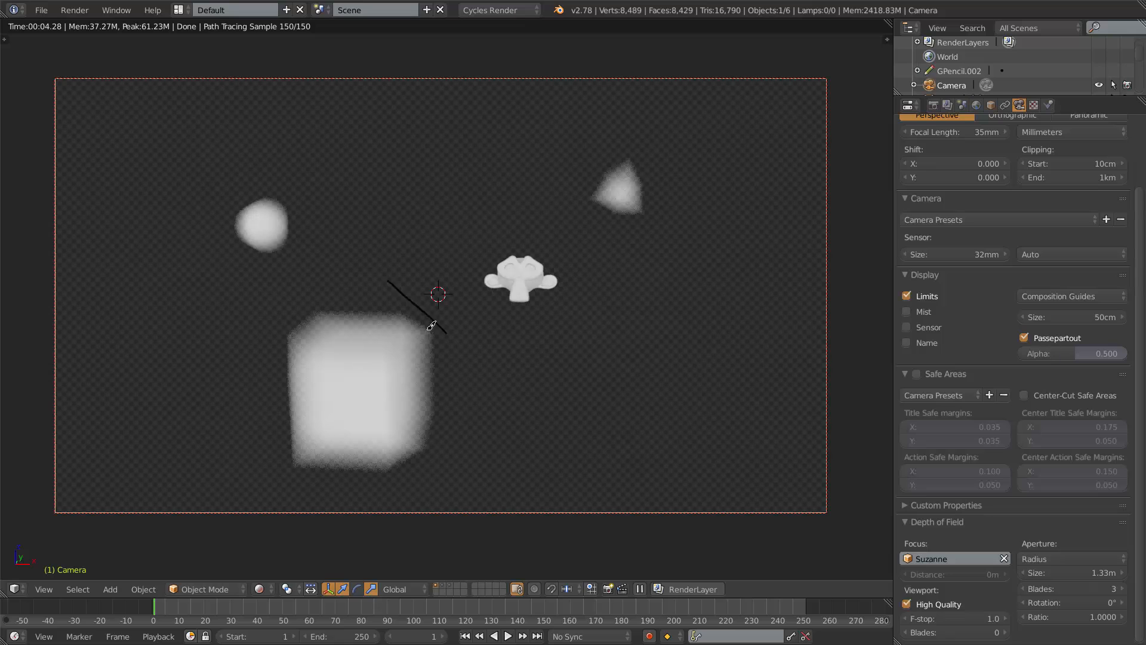
drag(305, 306, 205, 395)
key(shift+z)
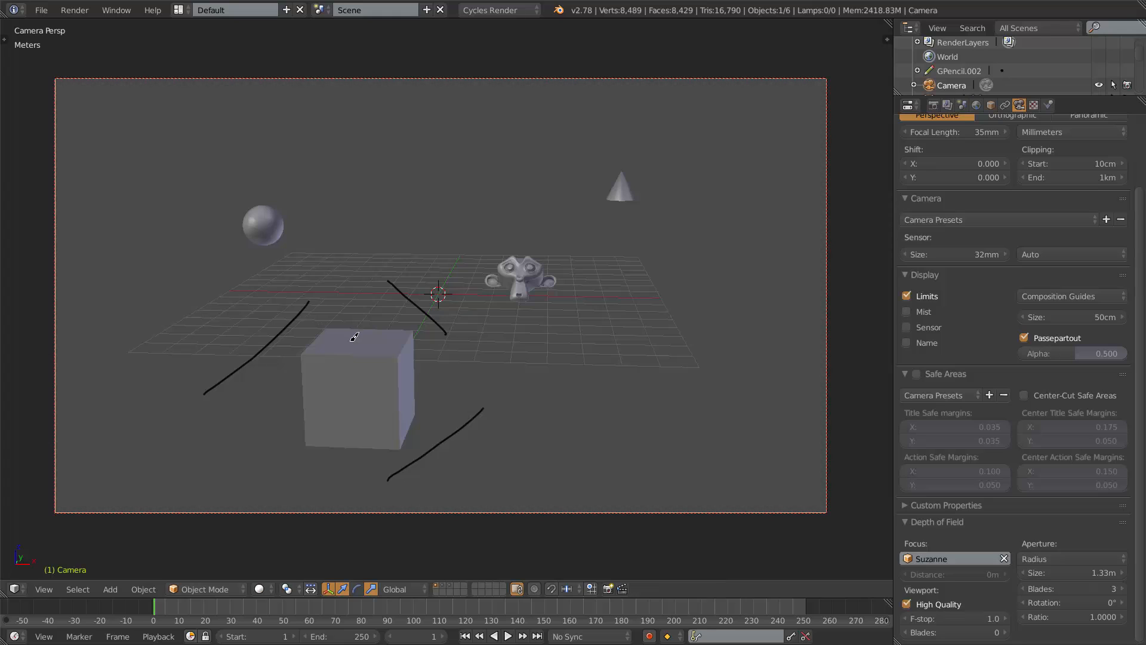
mouse_move(395, 275)
right_down()
mouse_move(441, 326)
mouse_move(426, 299)
mouse_move(490, 444)
mouse_move(454, 440)
mouse_move(420, 457)
mouse_move(476, 413)
mouse_move(447, 454)
mouse_move(364, 269)
mouse_move(217, 387)
mouse_move(253, 346)
right_up()
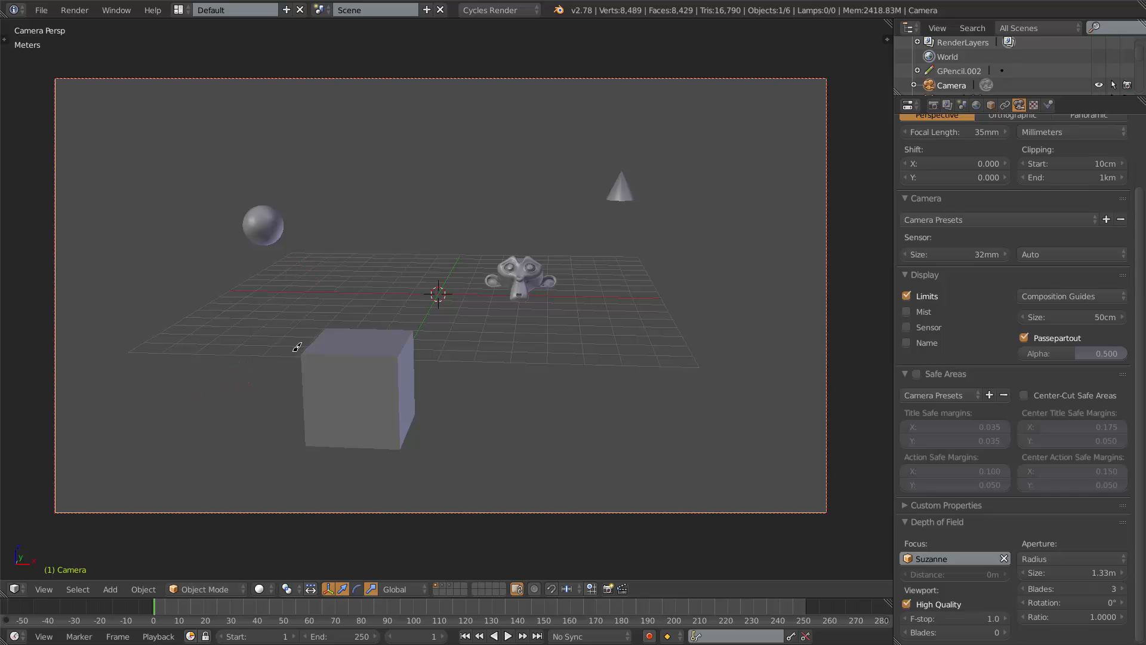
Try different aperture blade counts in rendered preview, trying 48 and 0 before returning to 3.
key(shift+z)
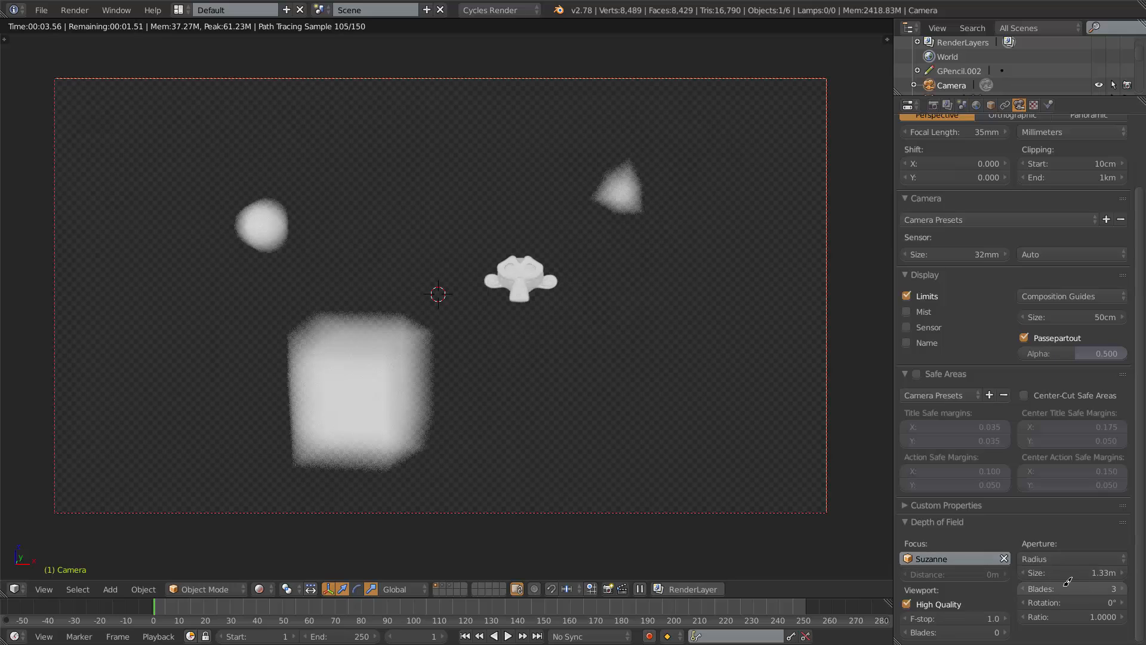
drag(1063, 587, 1090, 586)
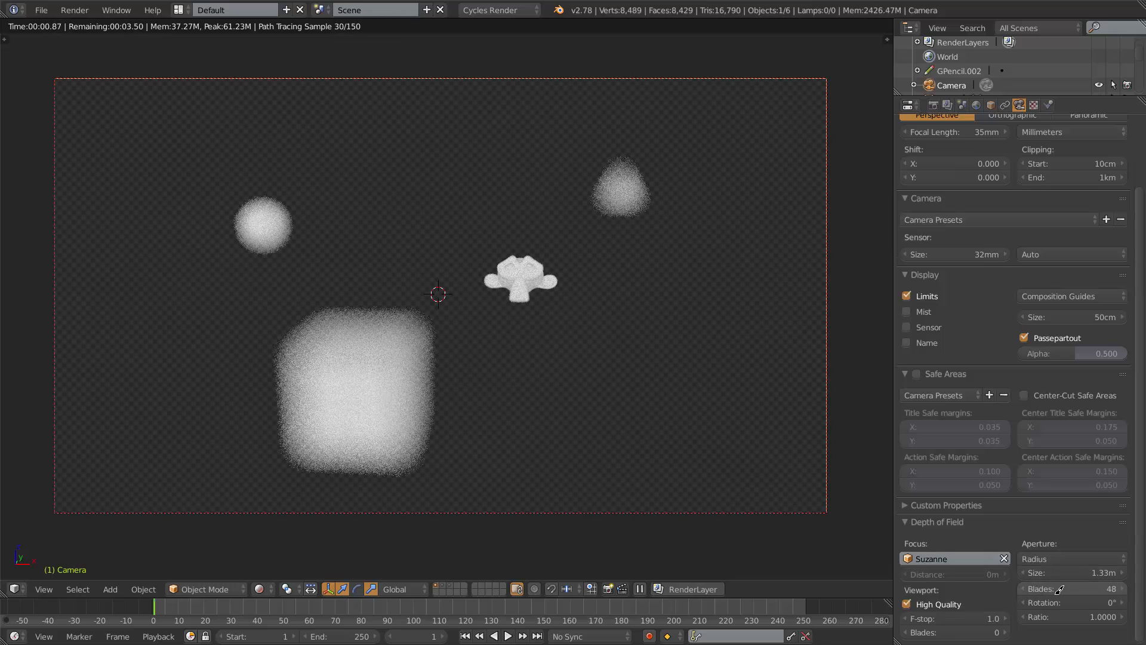
click(1058, 590)
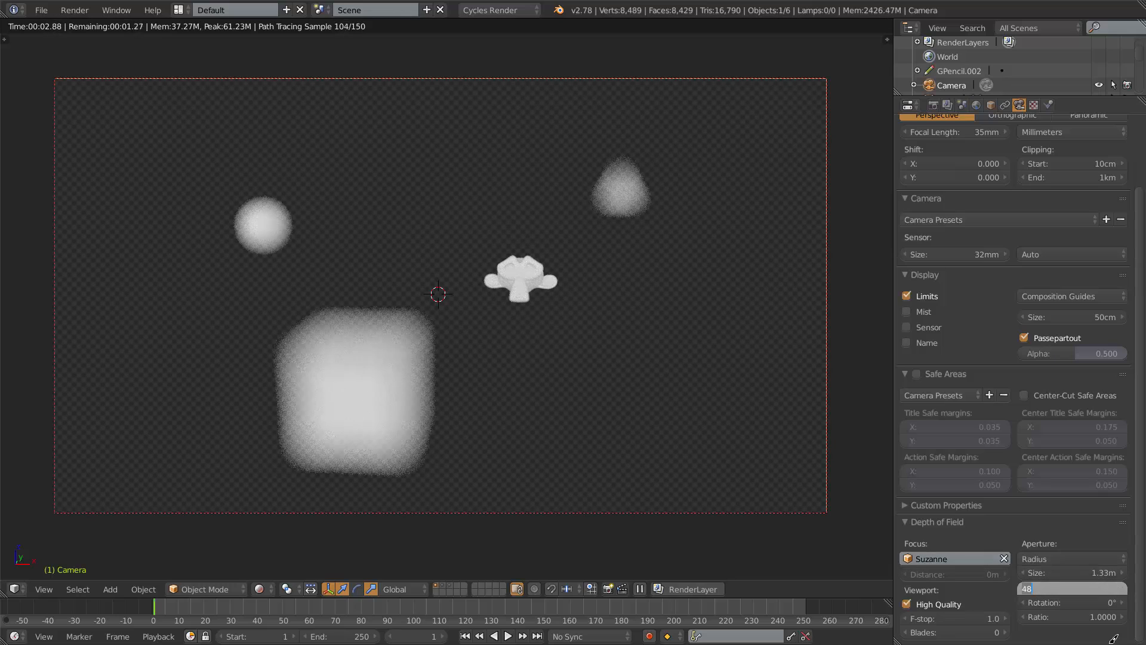
text(0)
key(Return)
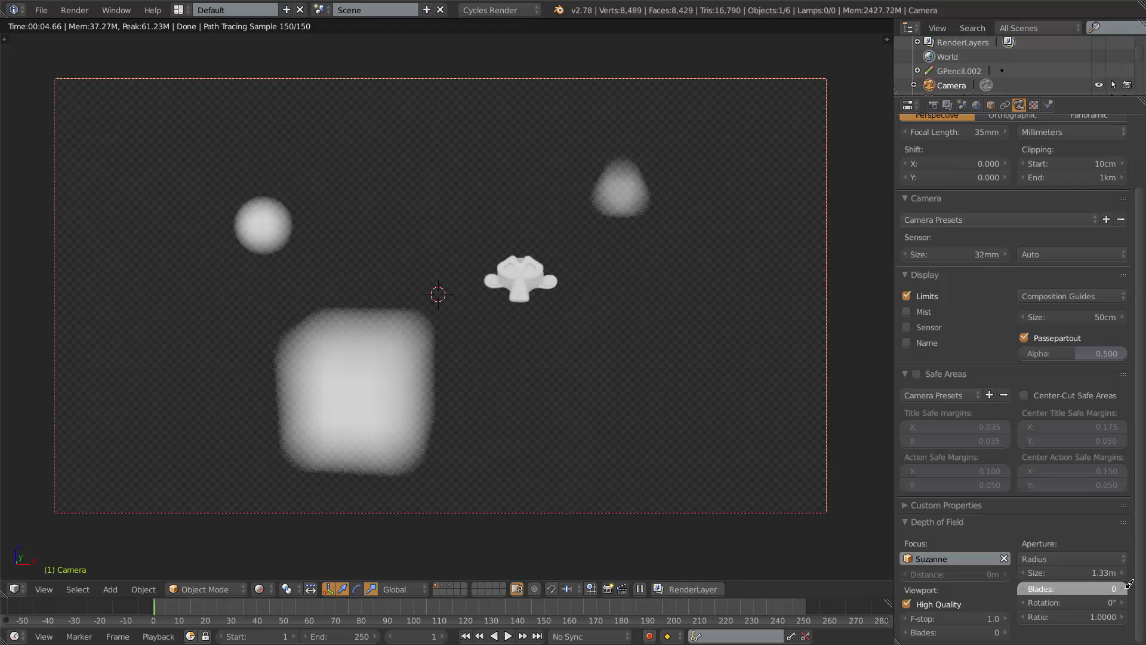
click(1123, 588)
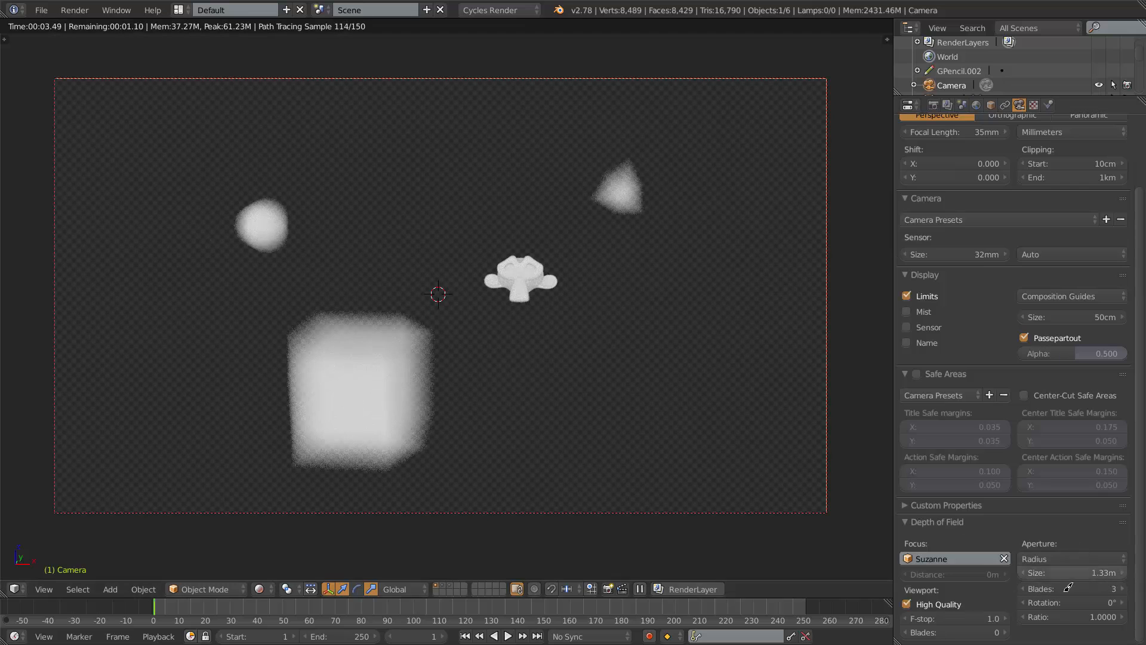
Adjust the aperture rotation to about 80.64° while watching the rendered camera preview.
drag(1067, 601, 1065, 603)
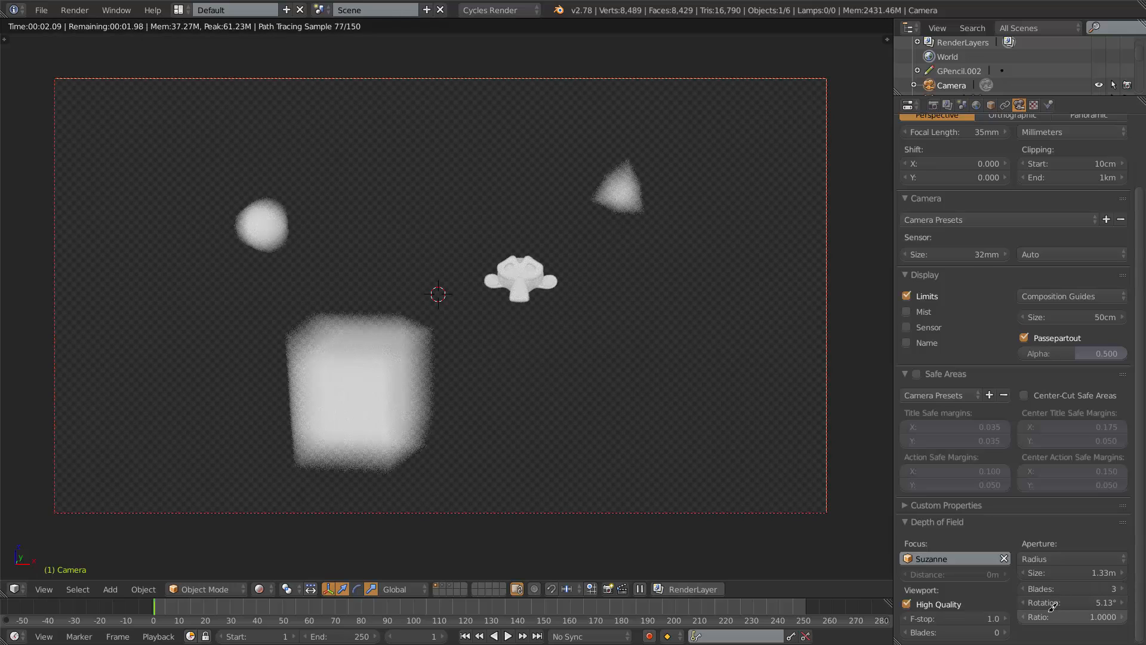
drag(1054, 600, 65, 419)
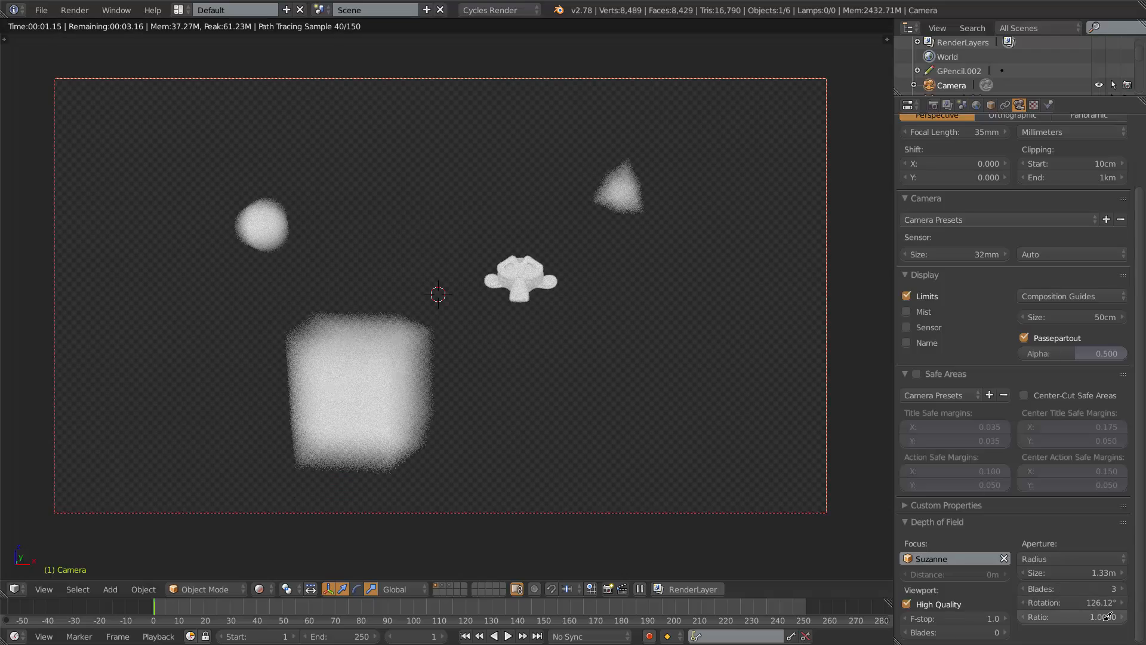
drag(1090, 598, 1046, 599)
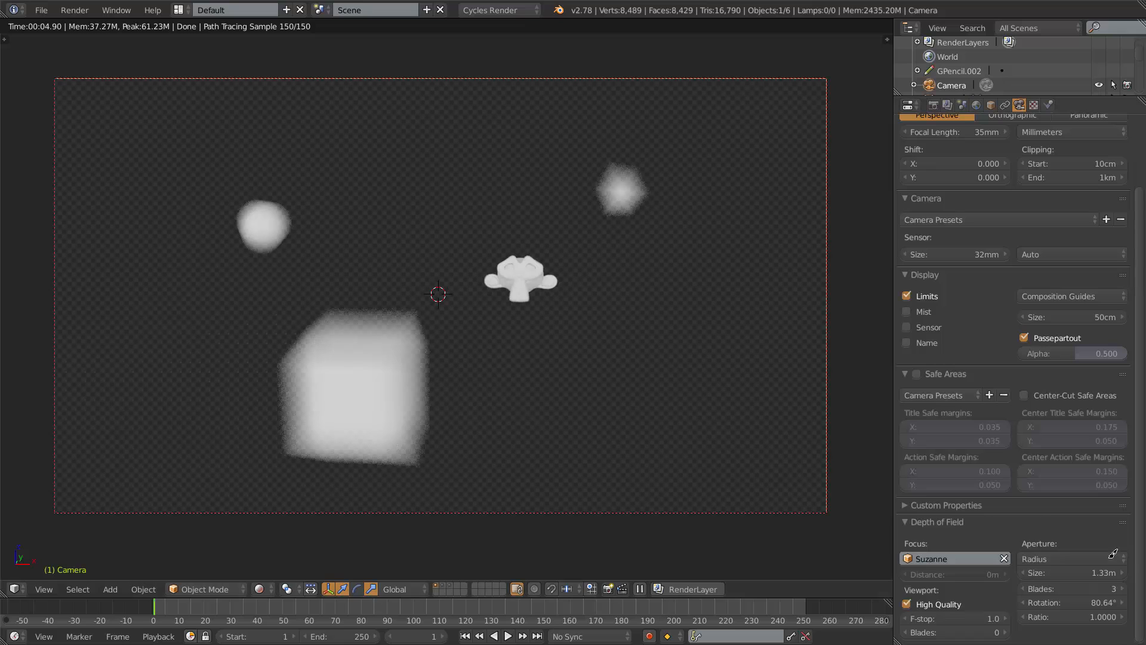
Try aperture ratios of 0.2 and 1.8 in rendered preview before setting the ratio back to 1.
click(1088, 614)
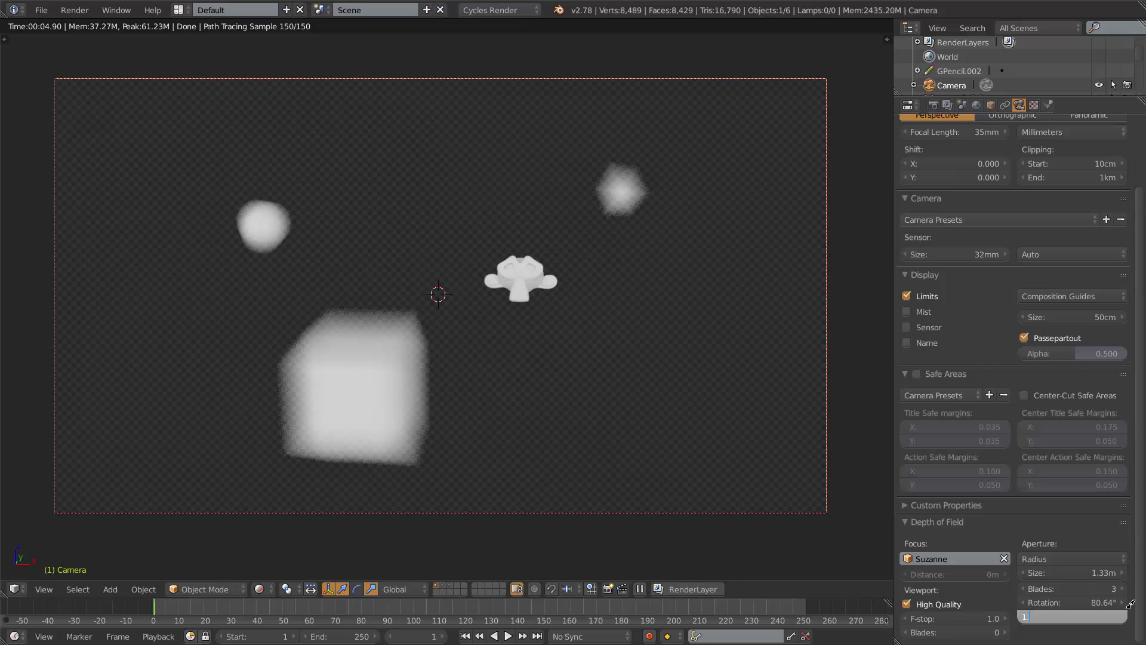
text(.2)
key(Return)
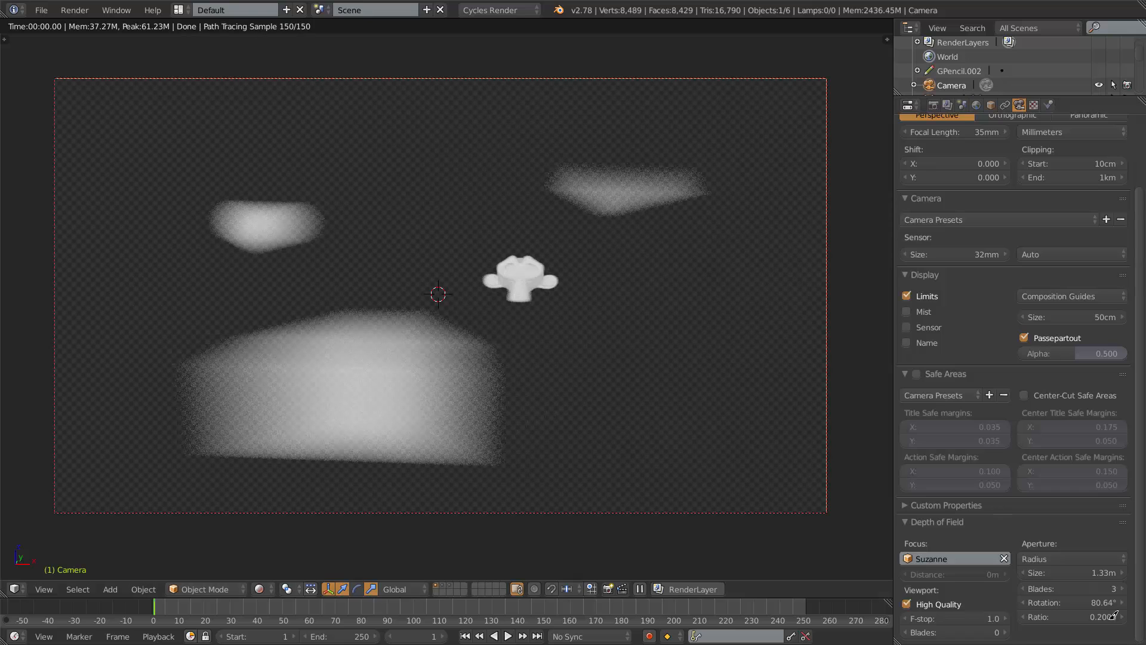
click(1096, 617)
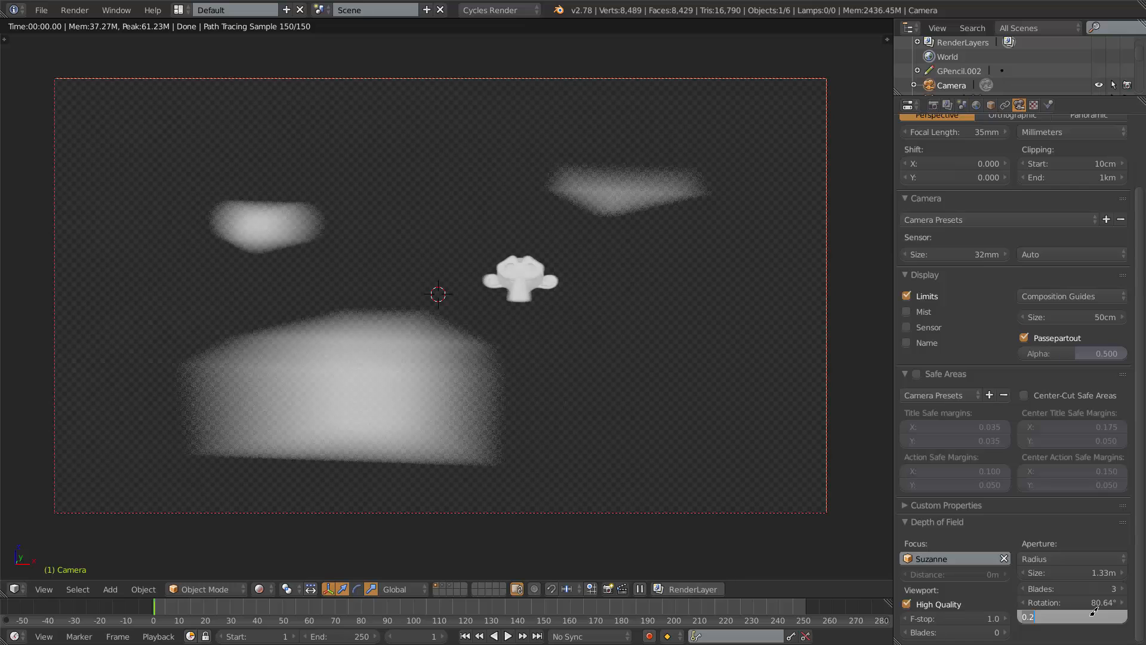
text(1.8)
key(Return)
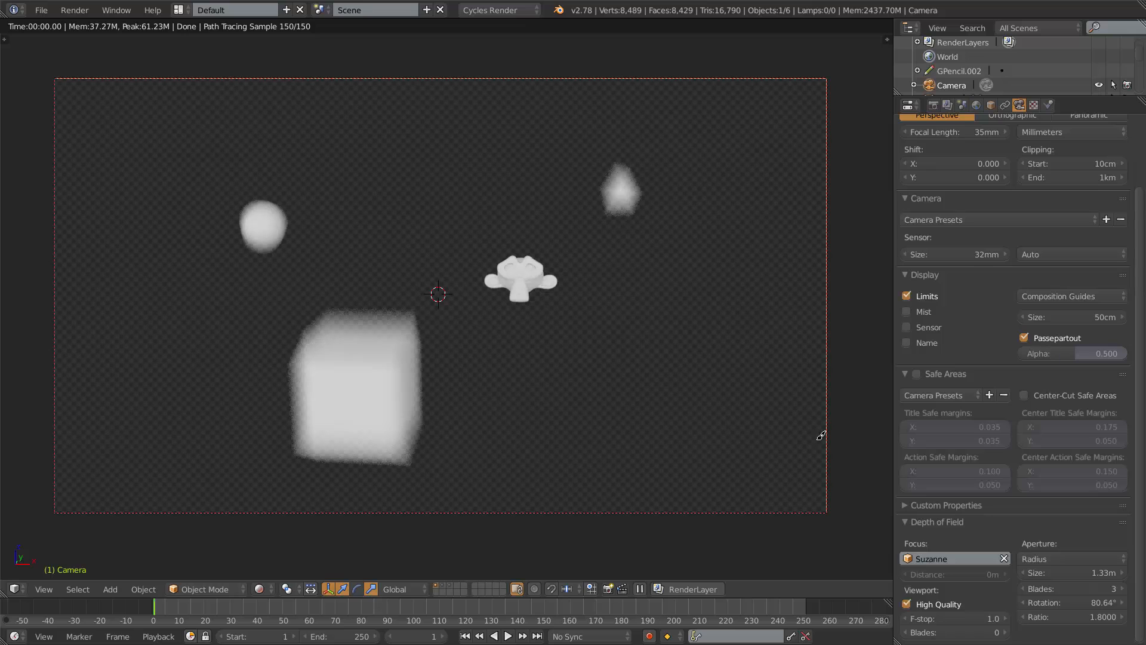
click(1081, 616)
text(1)
key(Return)
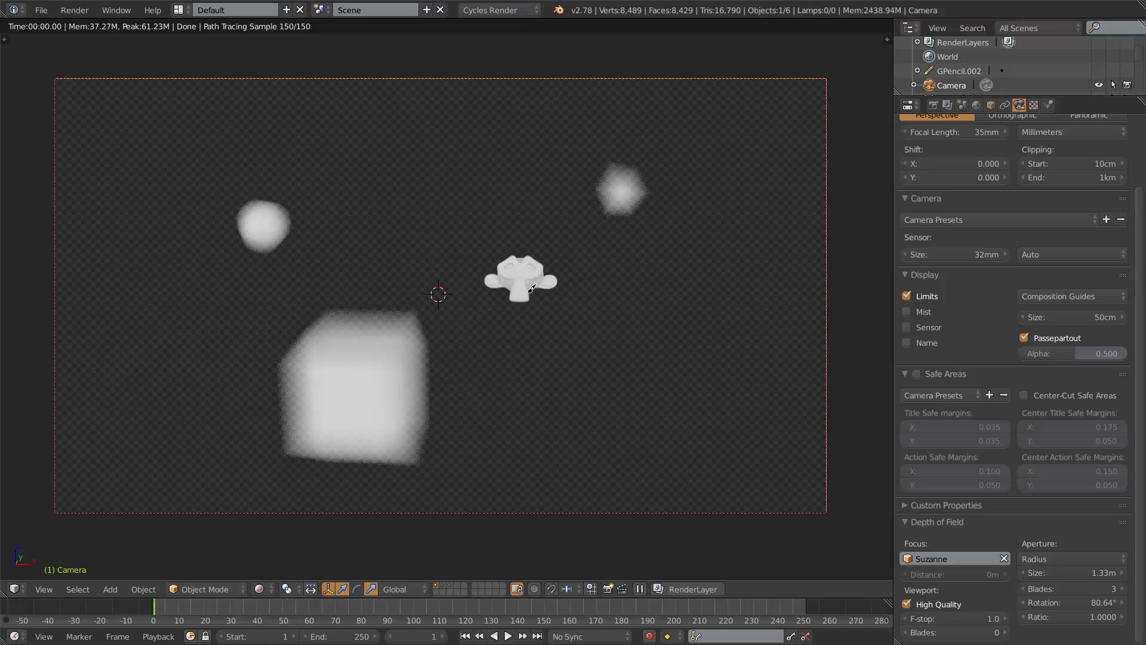
scroll(1101, 395, up, 3)
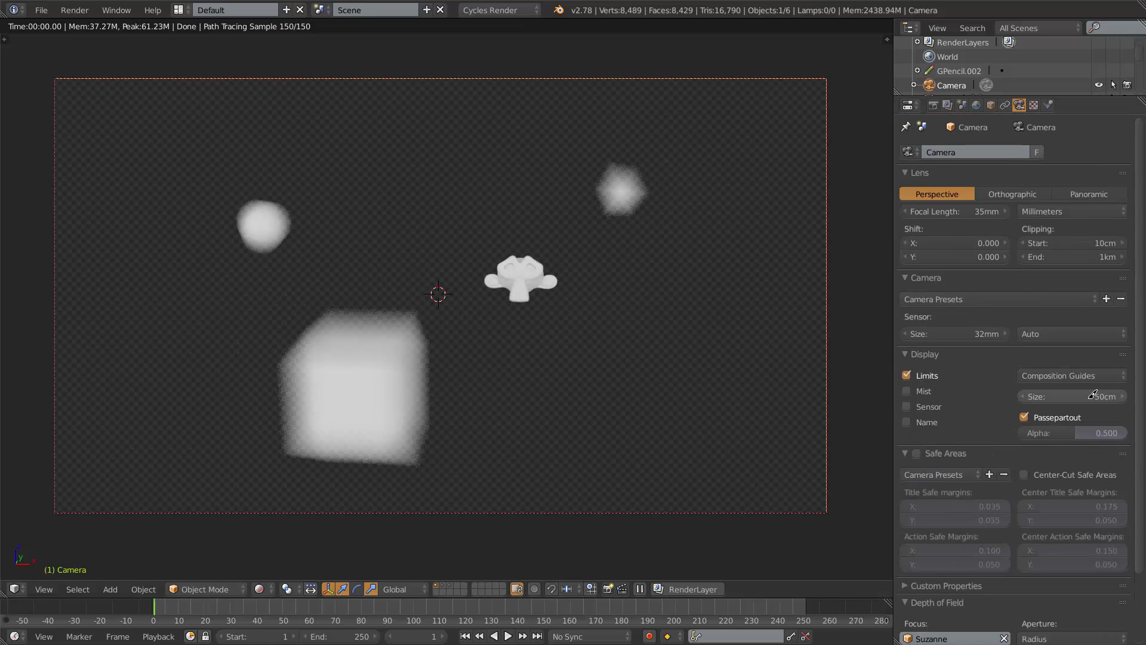